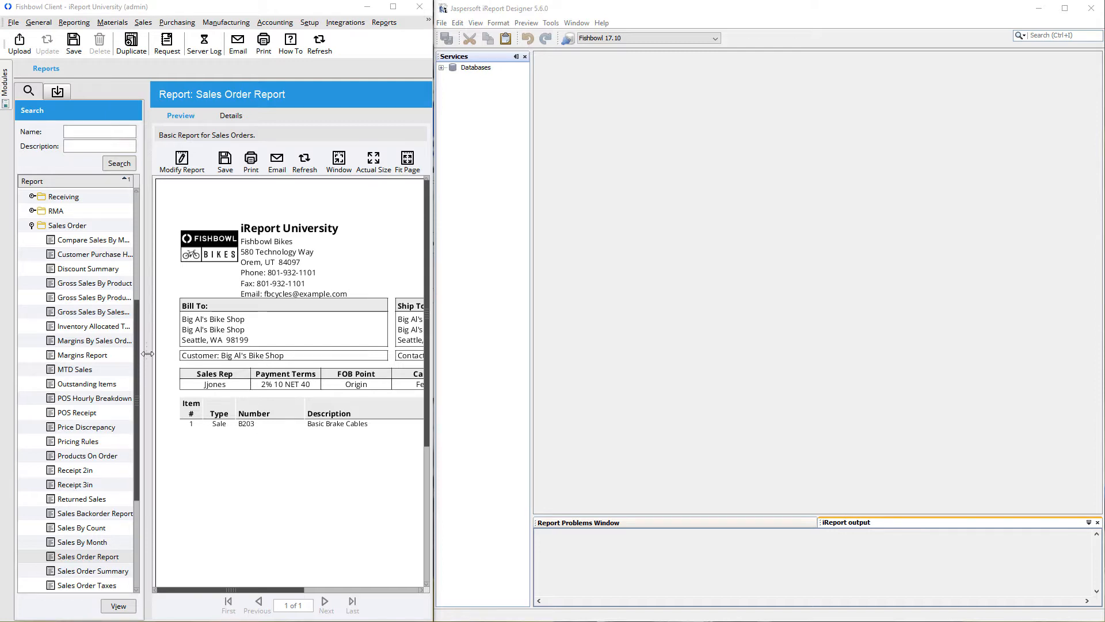
Widen the Sales Order Report preview area and fit the page to its width.
drag(145, 360, 74, 365)
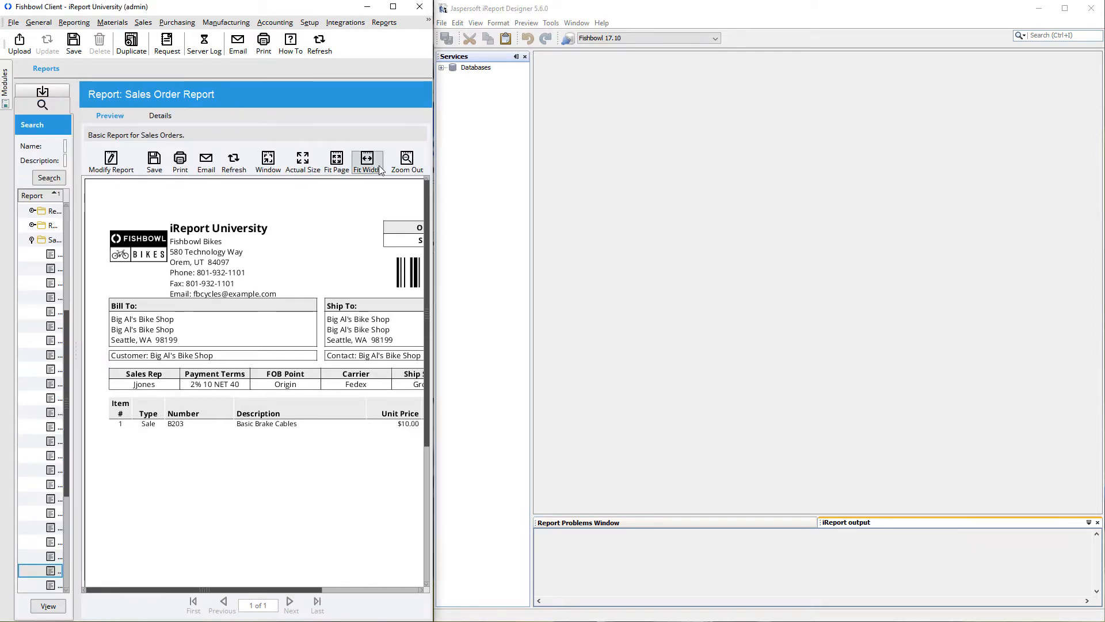
click(401, 168)
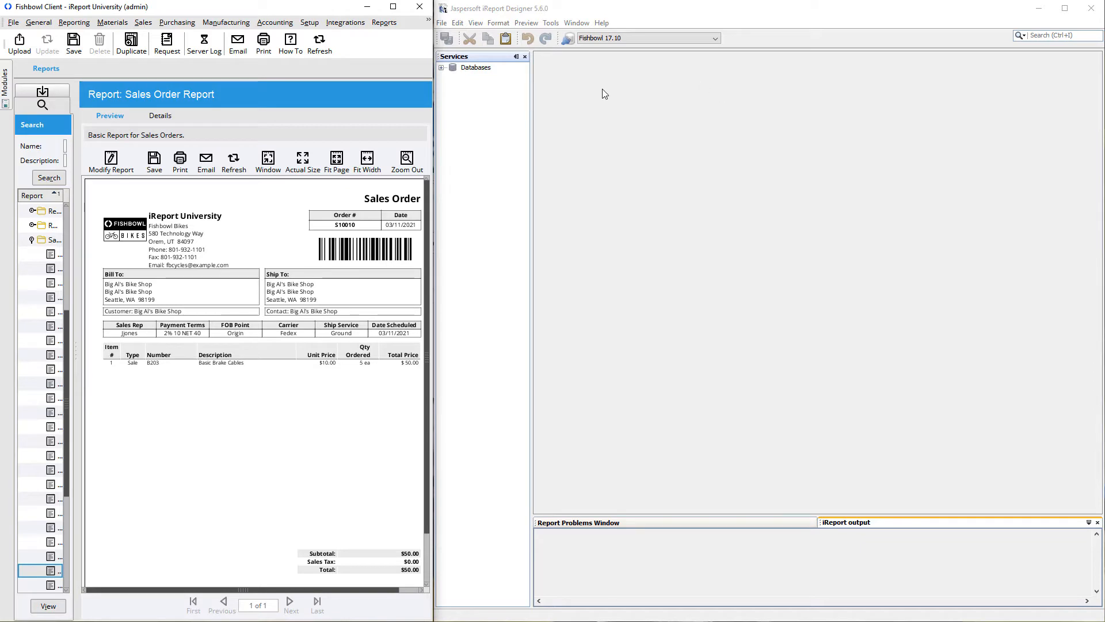
click(442, 23)
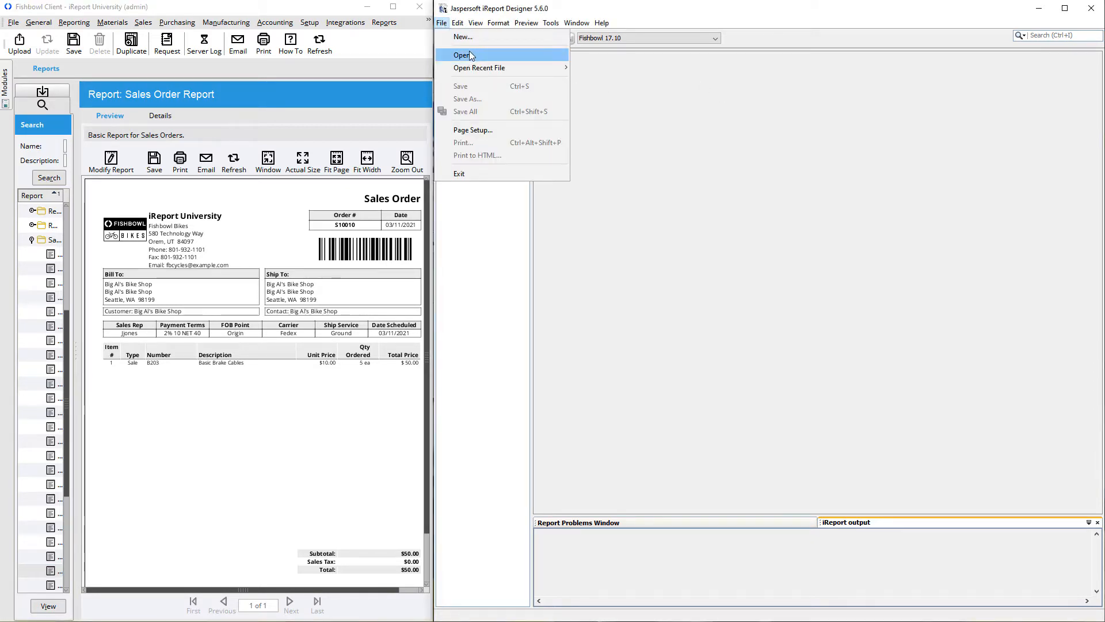
click(508, 57)
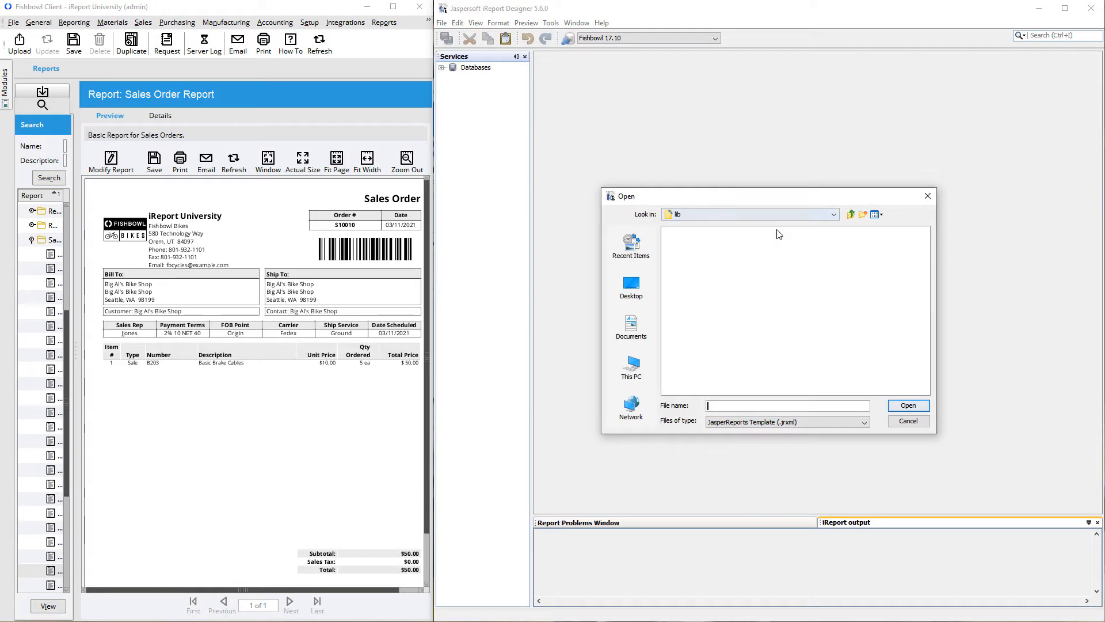
click(834, 215)
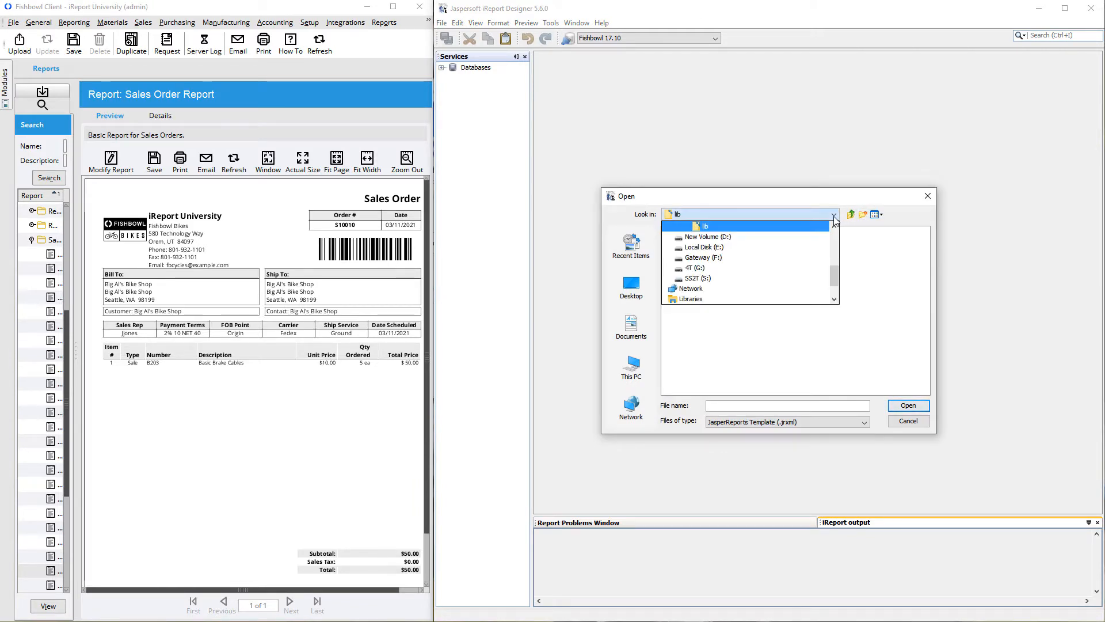
click(852, 214)
click(853, 215)
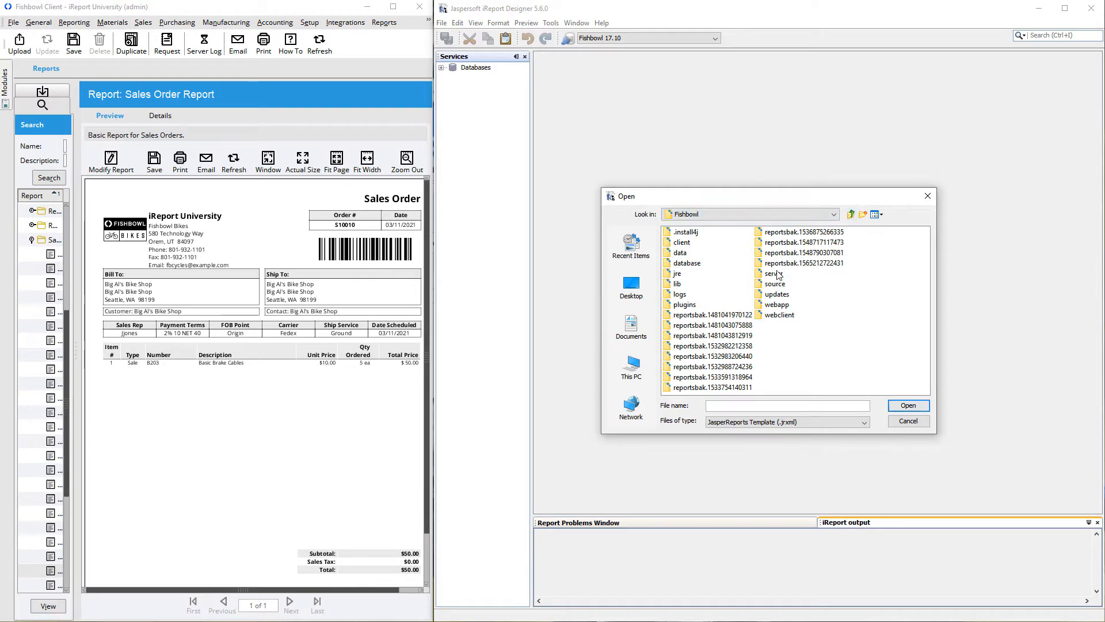
double_click(777, 272)
double_click(682, 254)
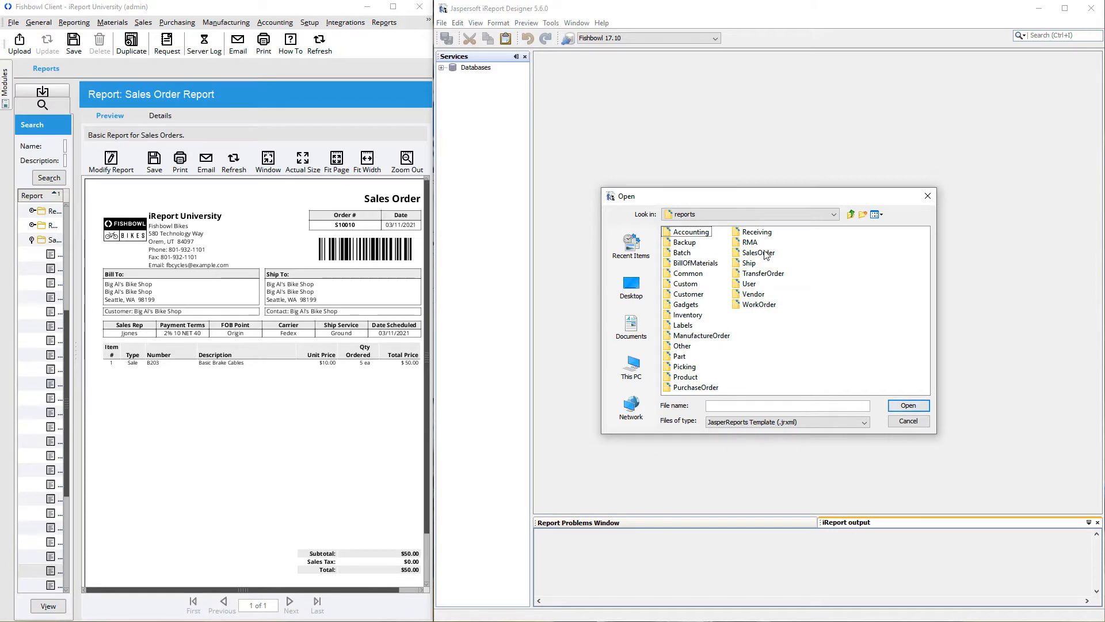
double_click(758, 252)
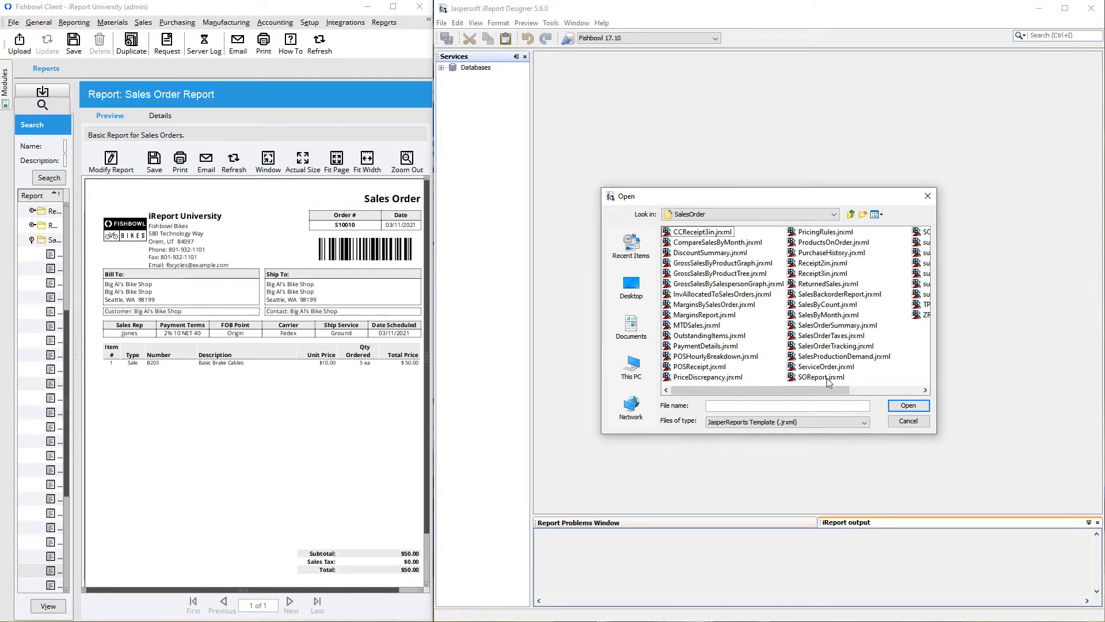
click(826, 377)
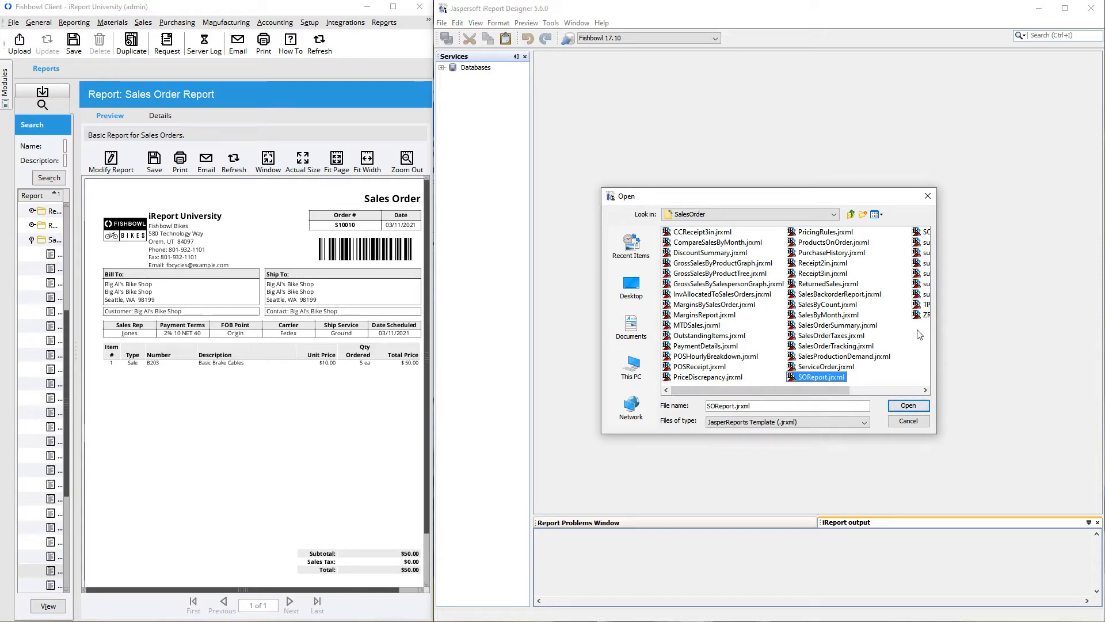
Switch to File Explorer and copy SOReport.jrxml from the SalesOrder reports folder into the Custom reports folder.
key(alt+Tab)
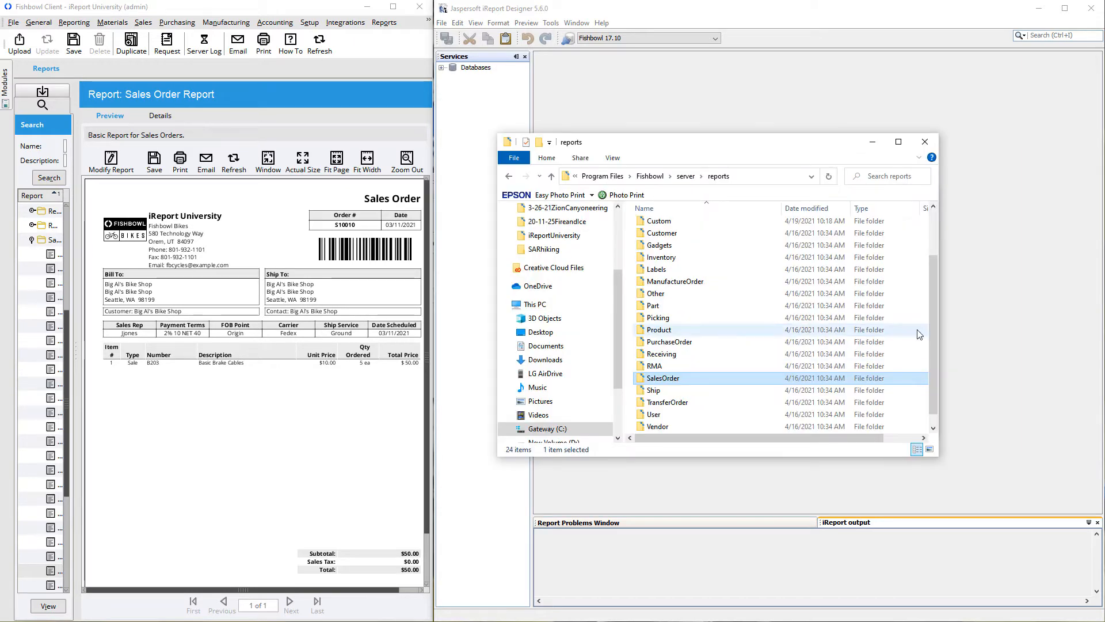
double_click(716, 382)
scroll(715, 387, down, 12)
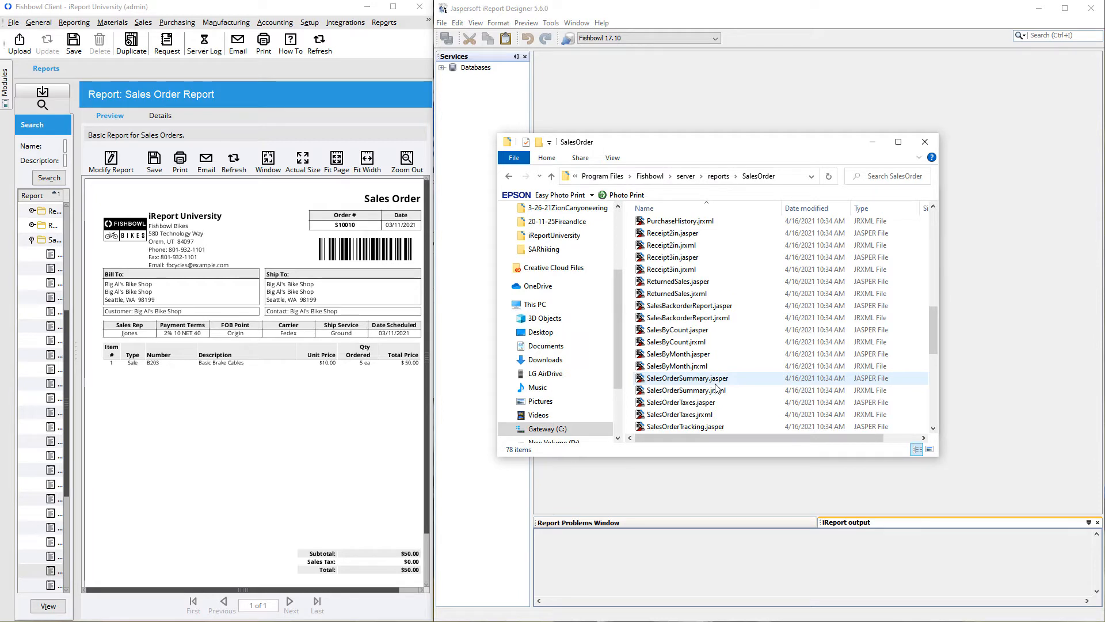
scroll(716, 387, down, 6)
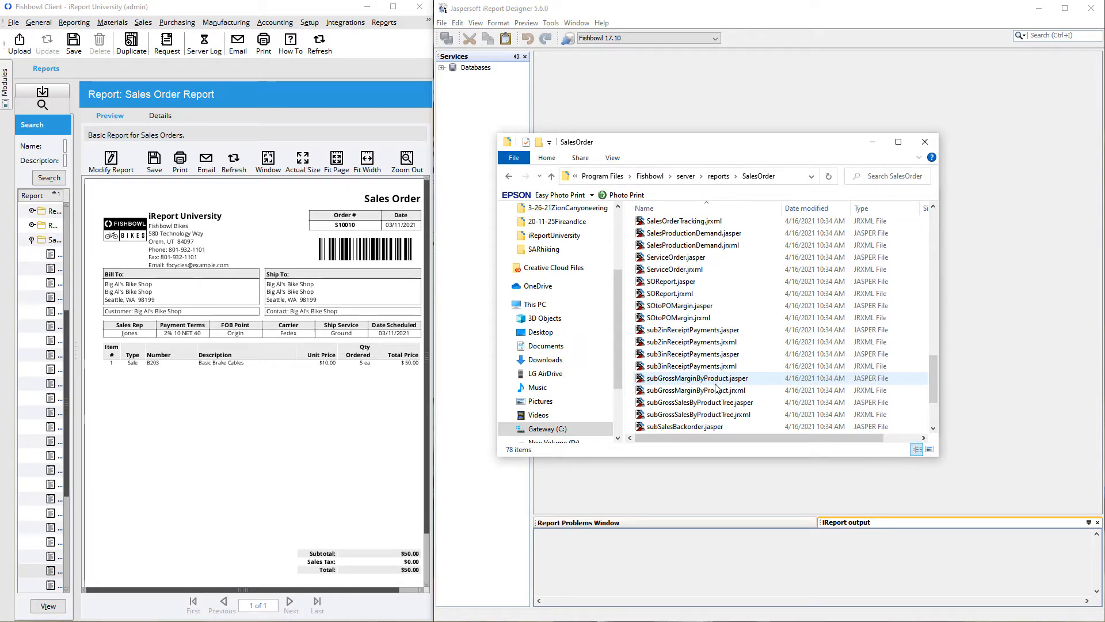
click(696, 293)
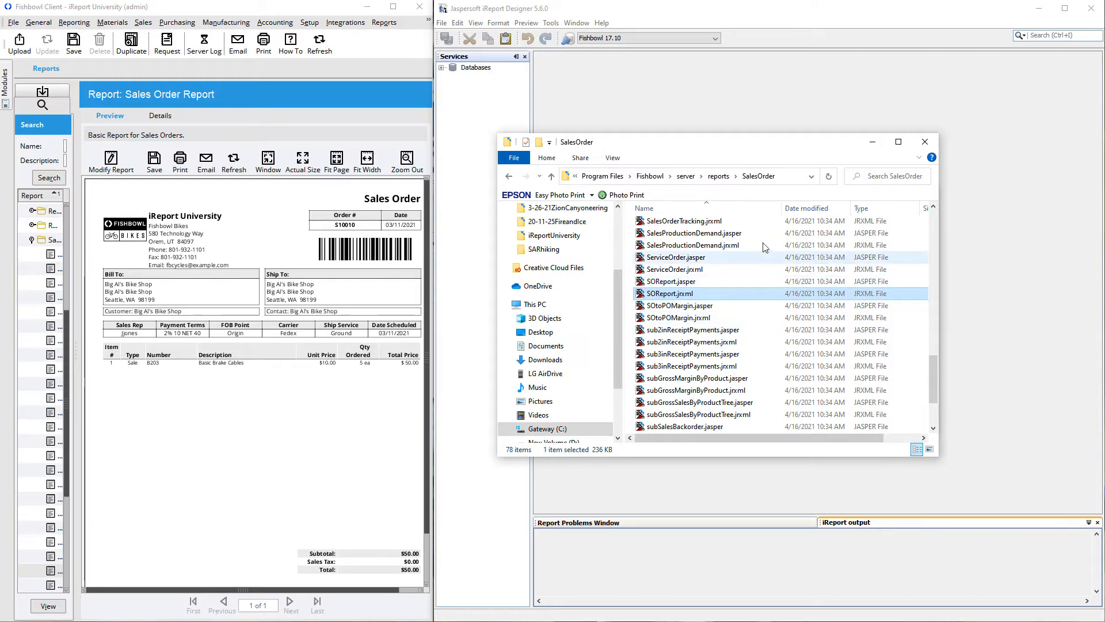
click(718, 176)
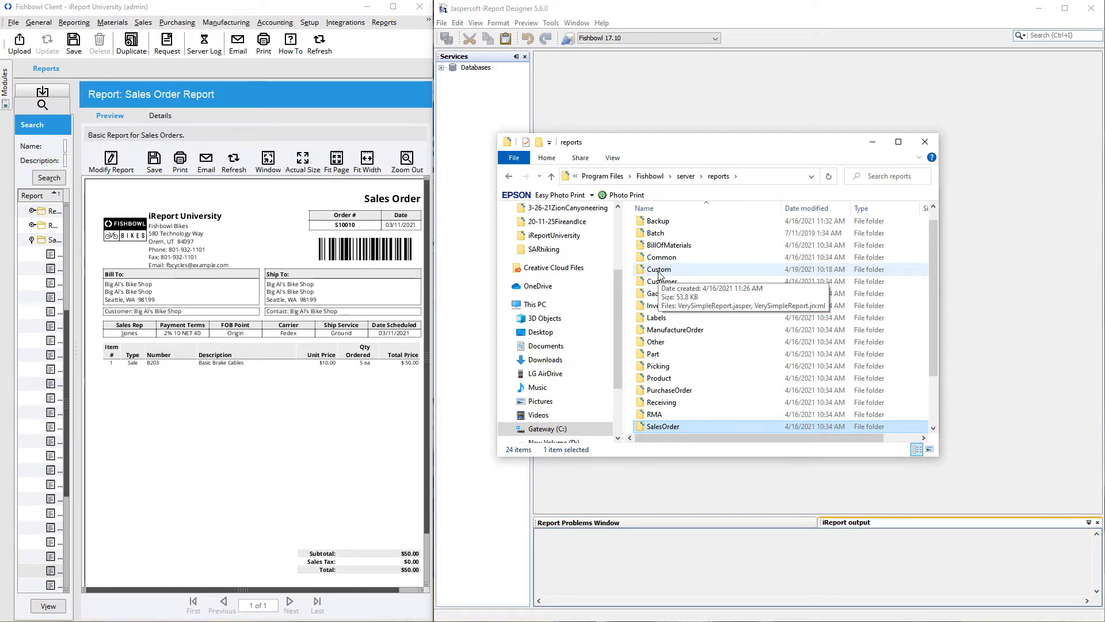
click(659, 274)
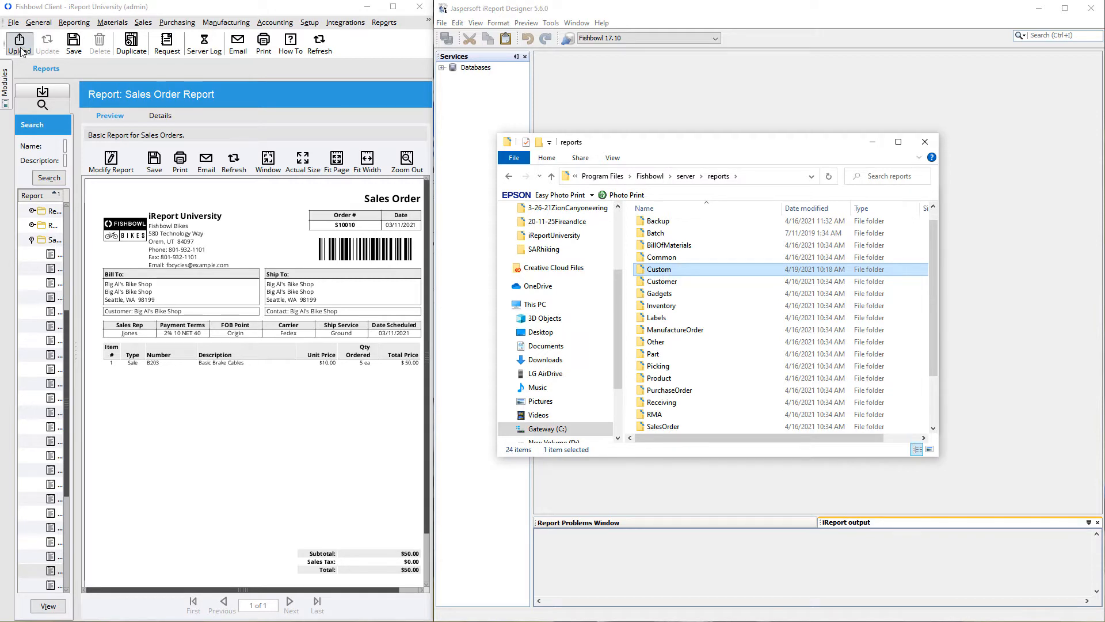
double_click(688, 270)
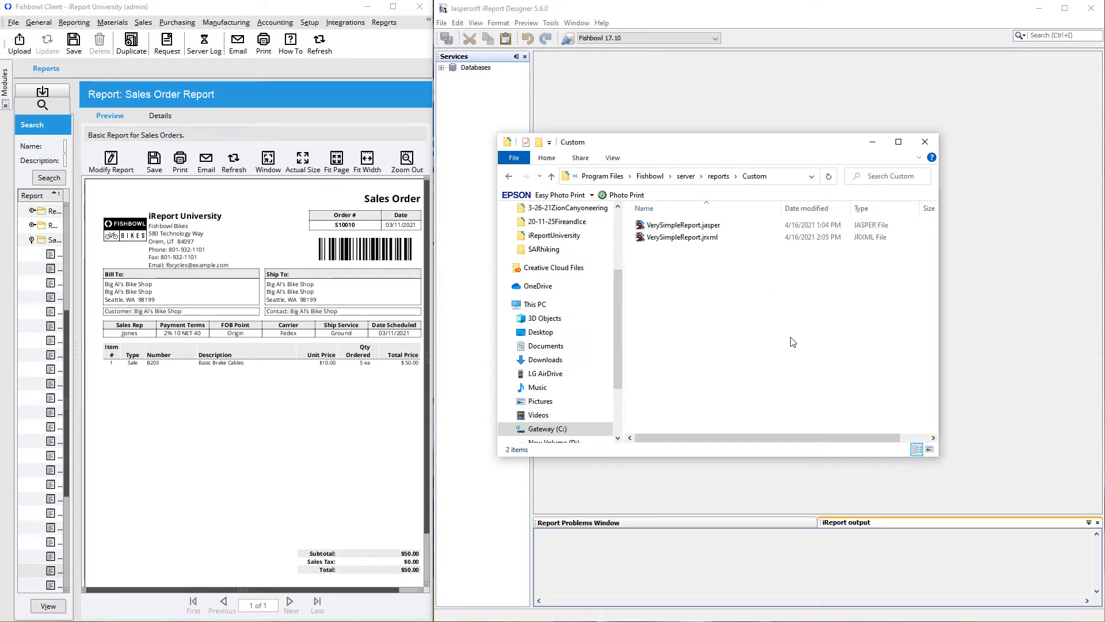
key(ctrl+v)
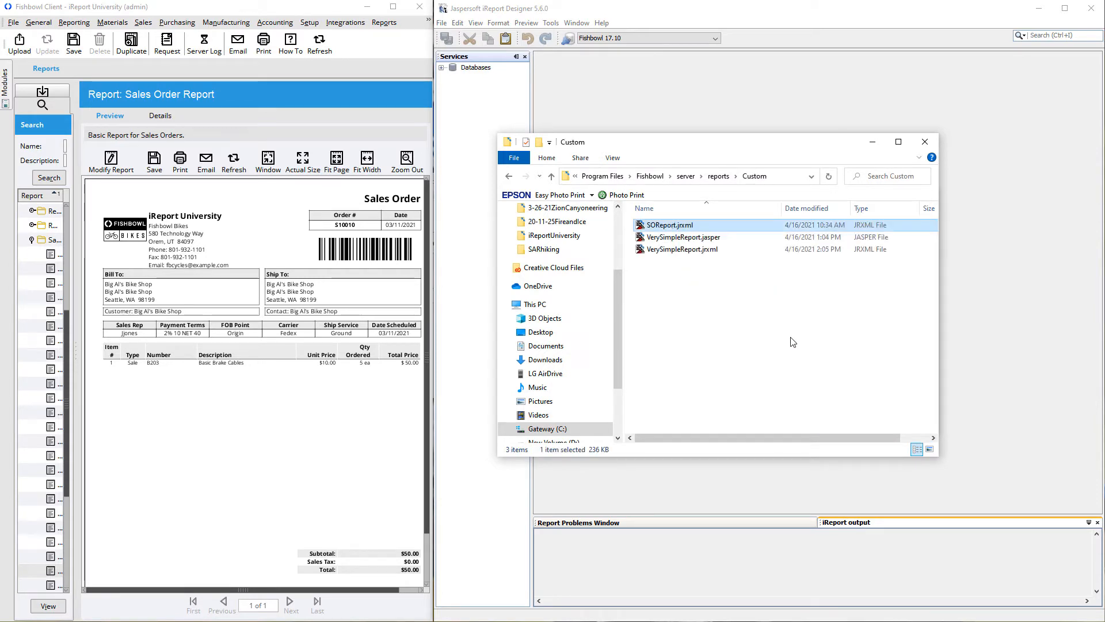
Rename the copied report file to EditedSOReport.jrxml and open it in iReport Designer.
click(656, 225)
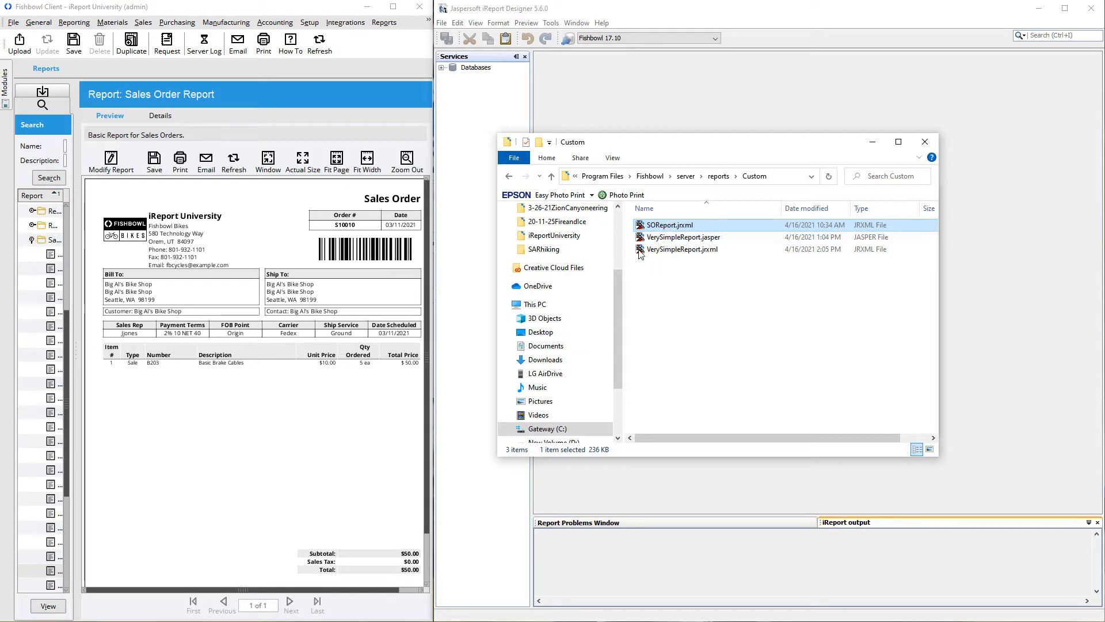
key(Home)
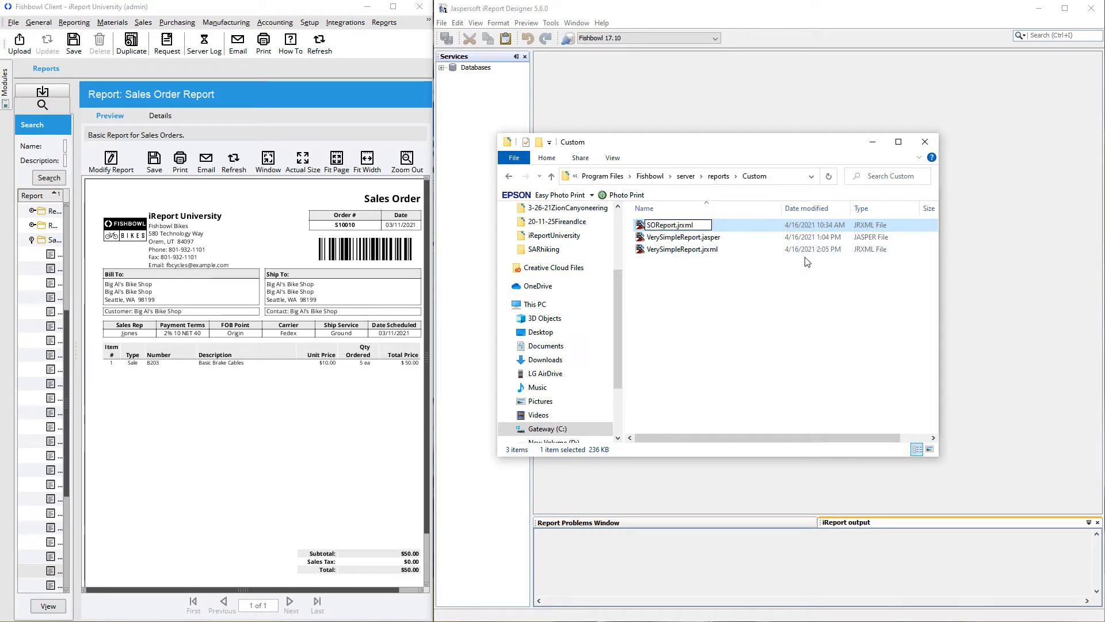
text(Edited)
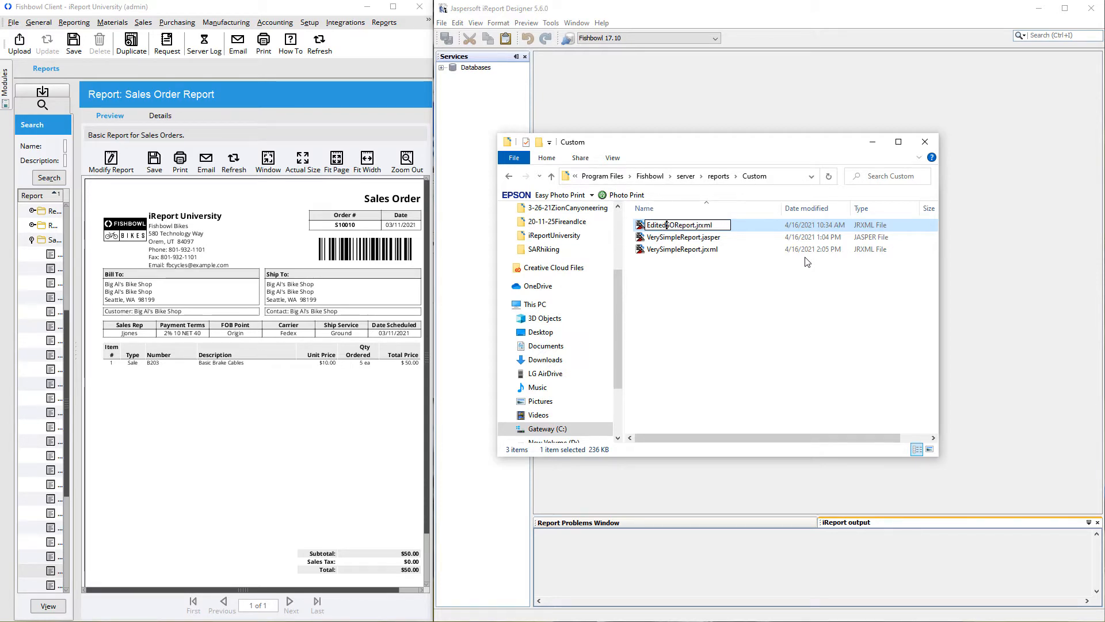
key(Return)
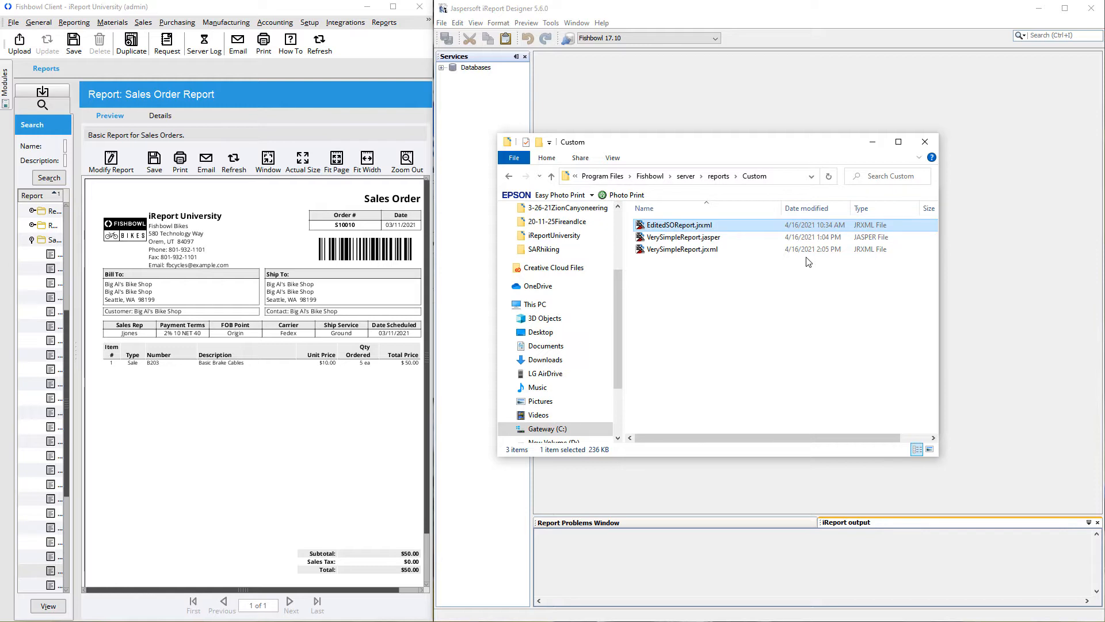
double_click(675, 228)
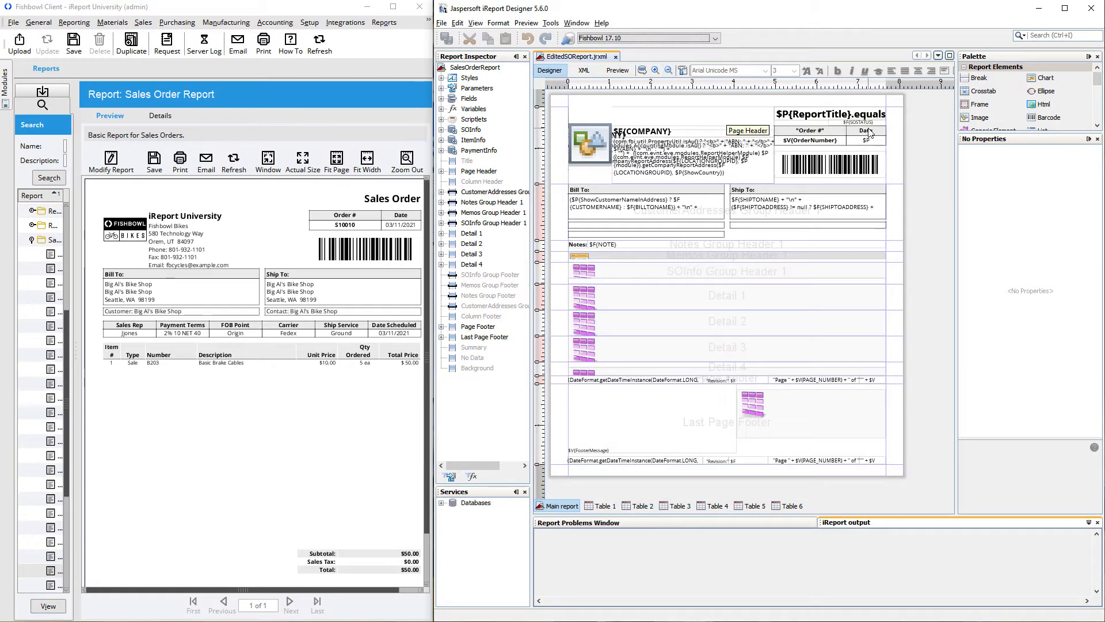
Shrink the page header barcode to a height of about 12 and stack the date fields beneath the order number fields.
click(855, 165)
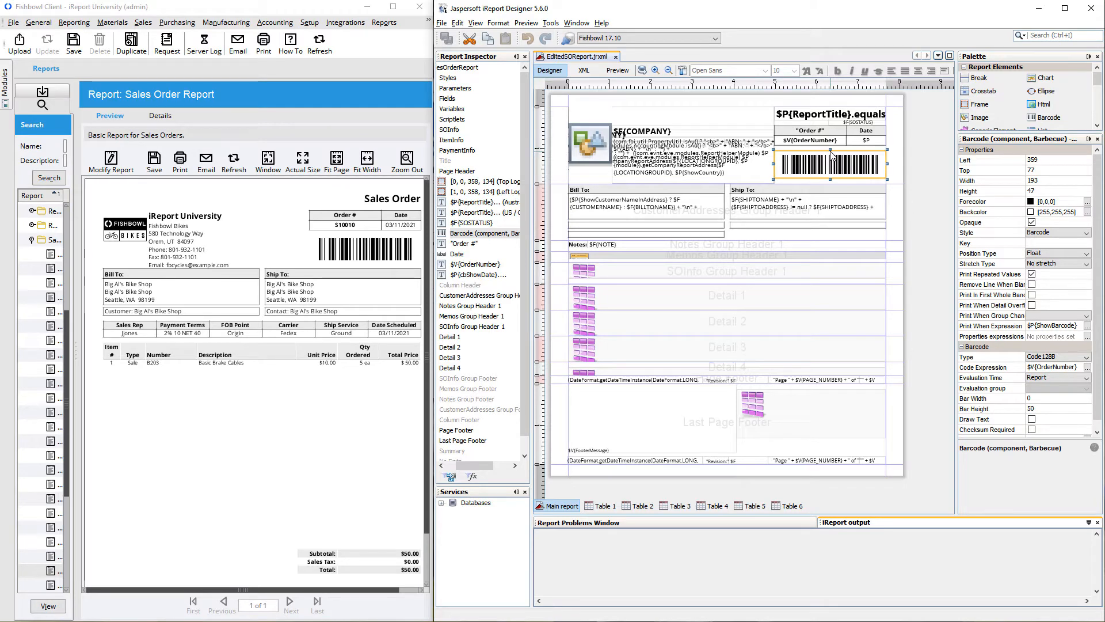
mouse_move(830, 152)
mouse_down()
mouse_move(828, 172)
mouse_move(861, 150)
mouse_move(819, 156)
mouse_move(837, 166)
mouse_up()
mouse_move(871, 130)
mouse_down()
mouse_move(837, 168)
mouse_move(826, 152)
mouse_move(833, 164)
mouse_move(851, 138)
mouse_move(828, 164)
mouse_move(855, 136)
mouse_move(881, 136)
mouse_up()
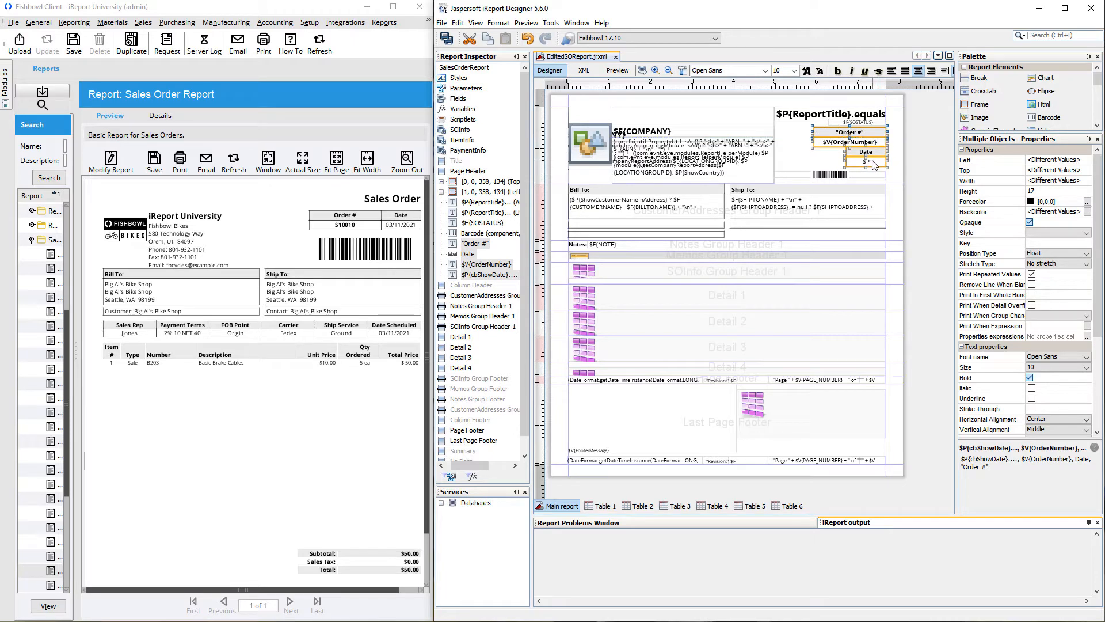
Widen the Date label and date value fields to 125, and enlarge the barcode below them to a height of about 20.
click(842, 159)
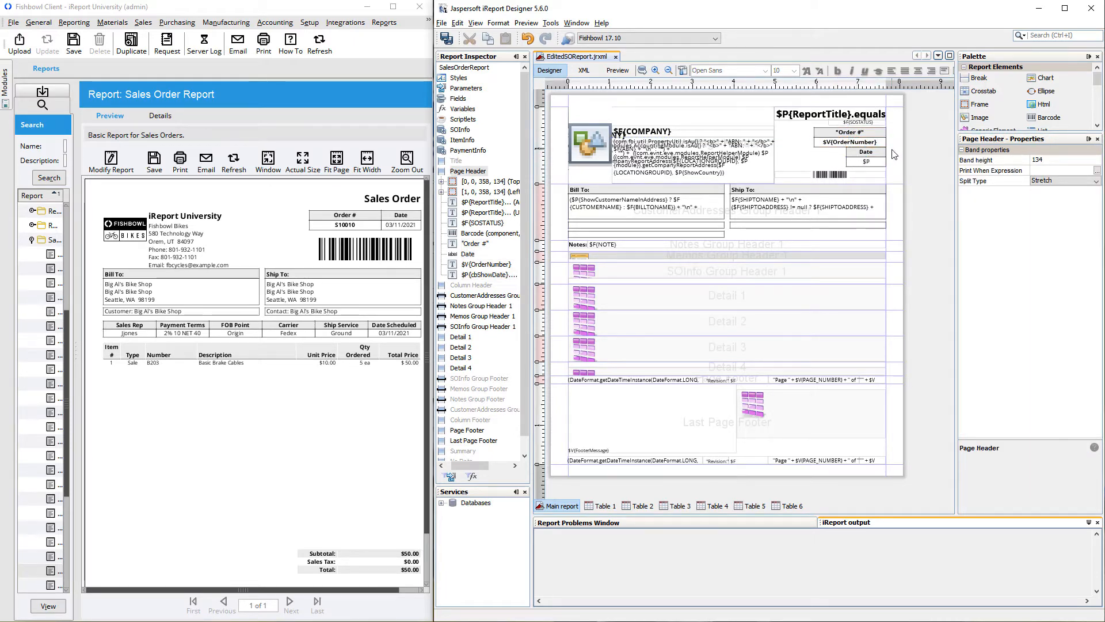
drag(892, 150, 809, 158)
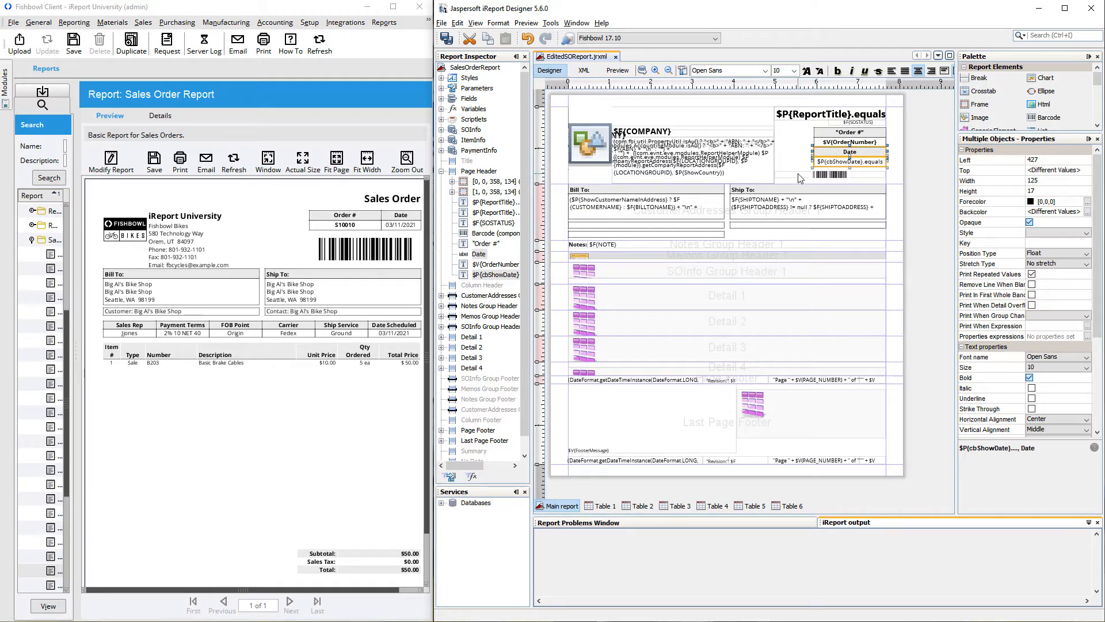
click(814, 175)
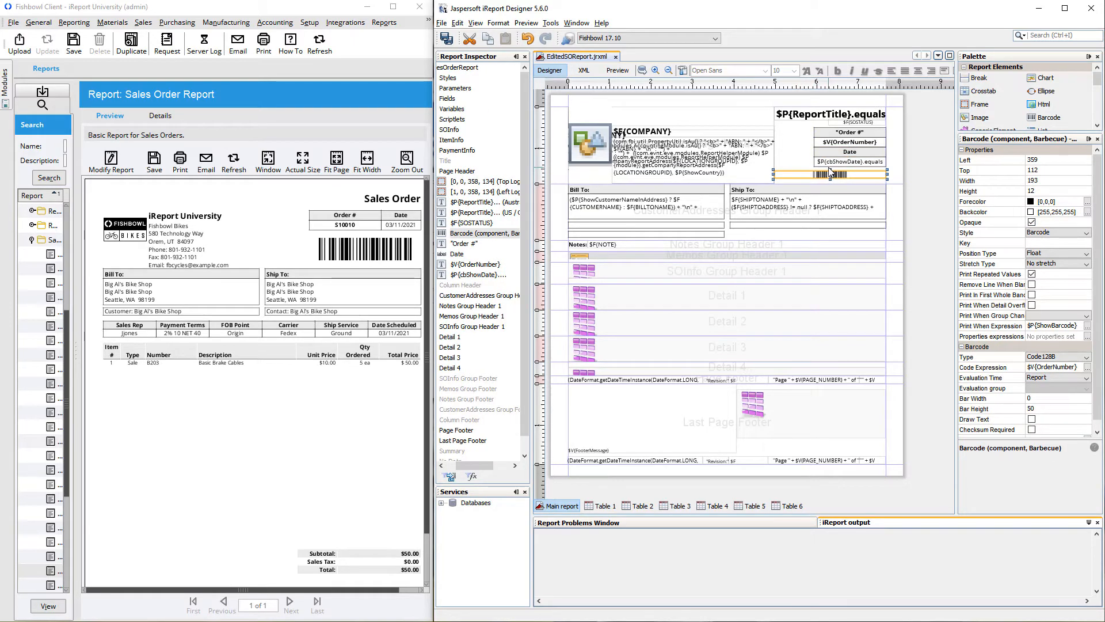
drag(830, 171, 874, 165)
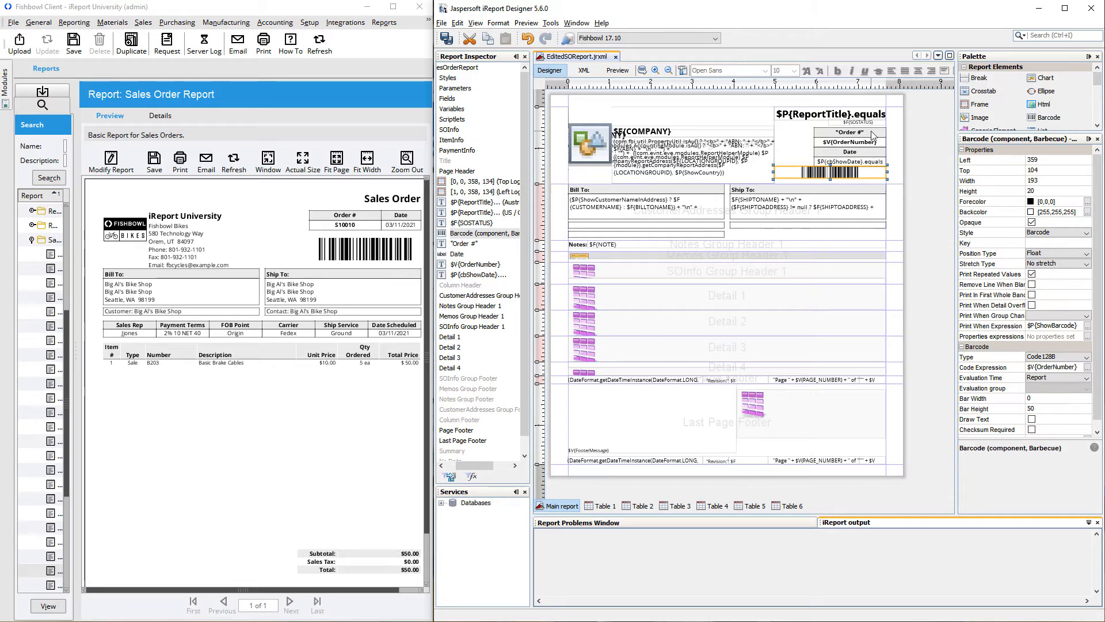
Set the "Order #" header field's background color to purple (102,51,255).
click(873, 133)
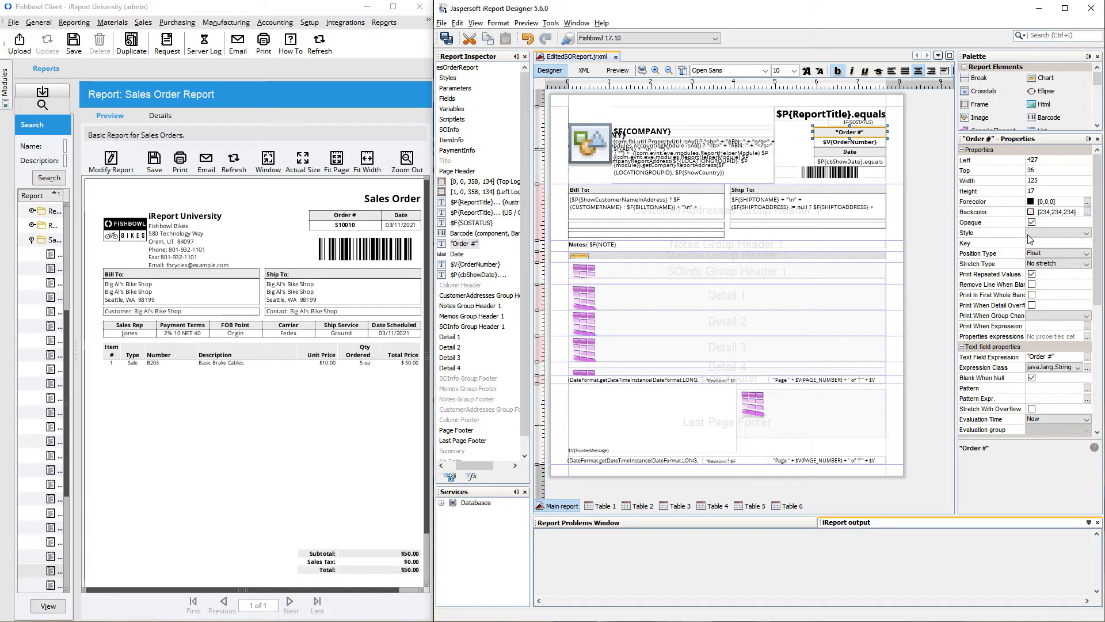
click(1087, 212)
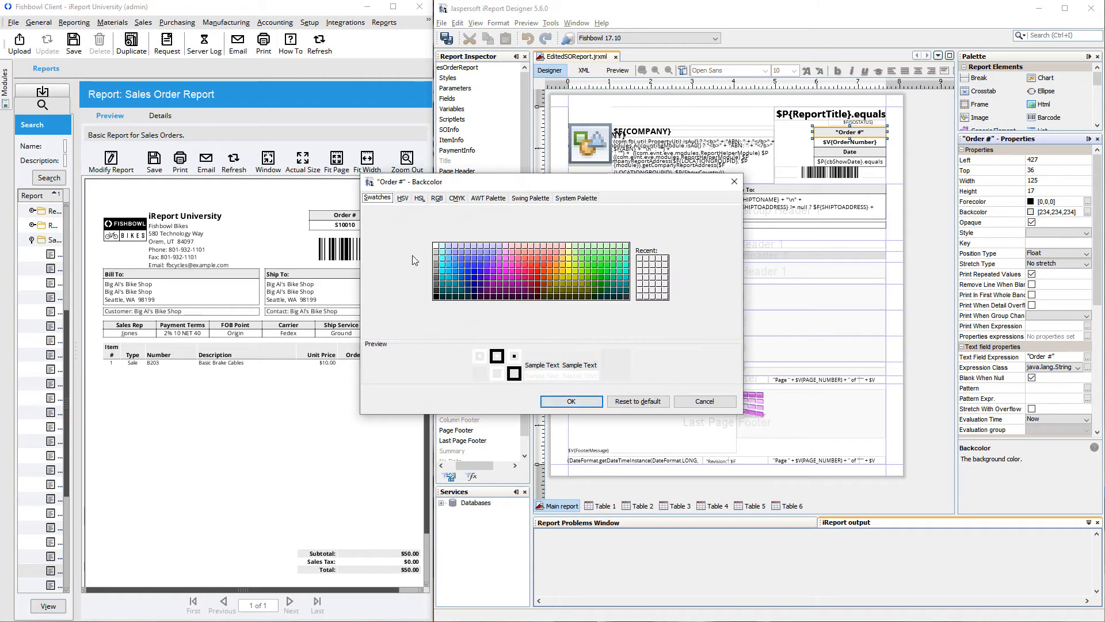
click(489, 267)
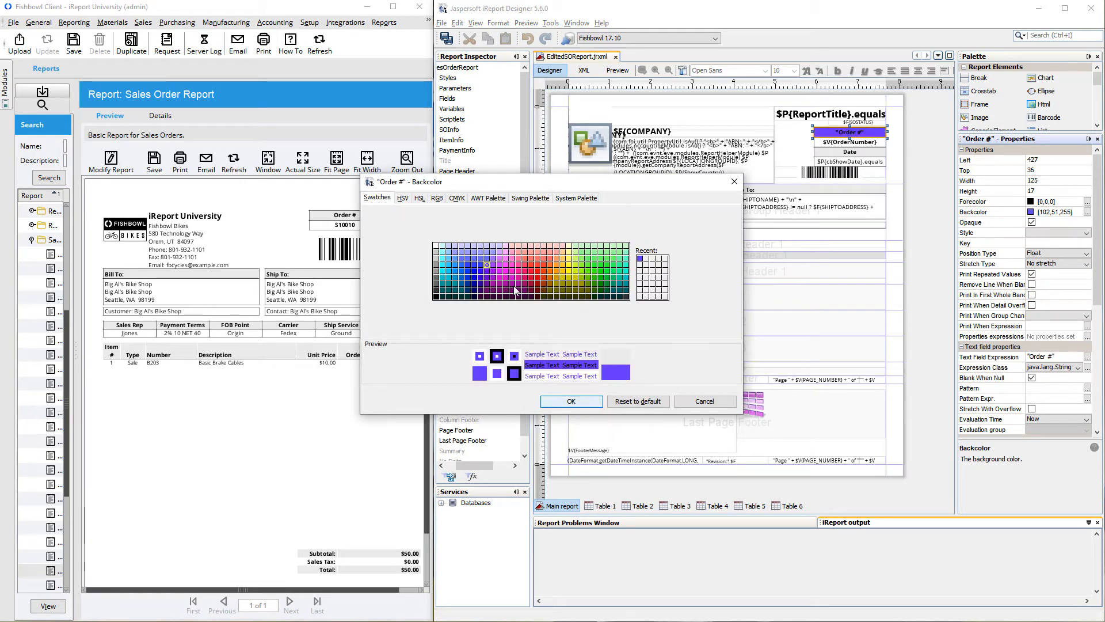
click(571, 401)
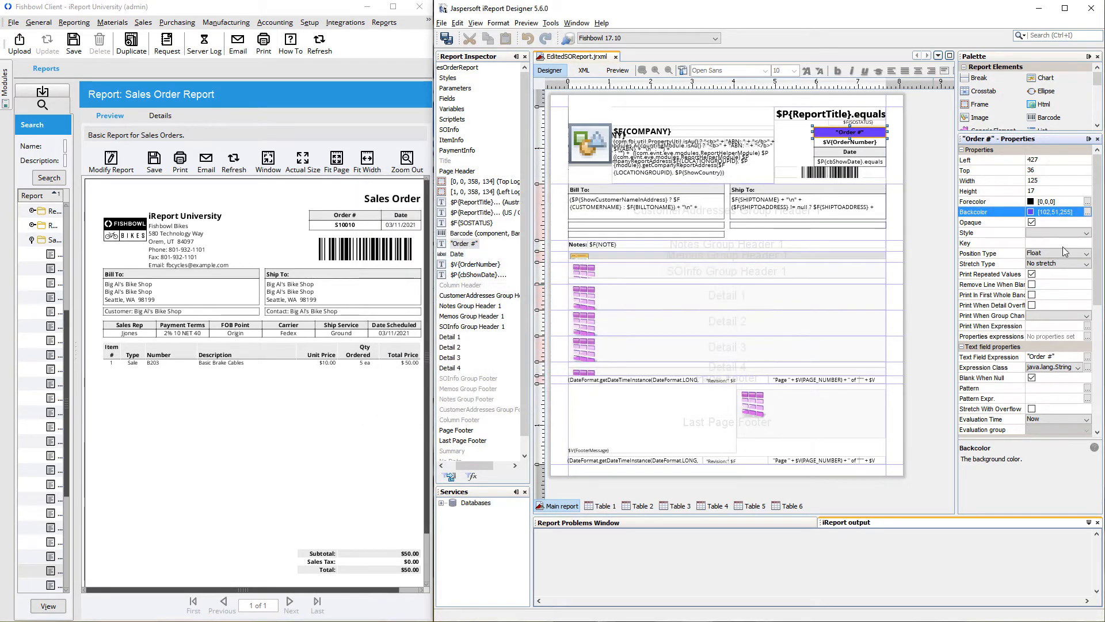
Turn off the Opaque property for the "Order #" and Date header fields, and save the report.
click(1031, 223)
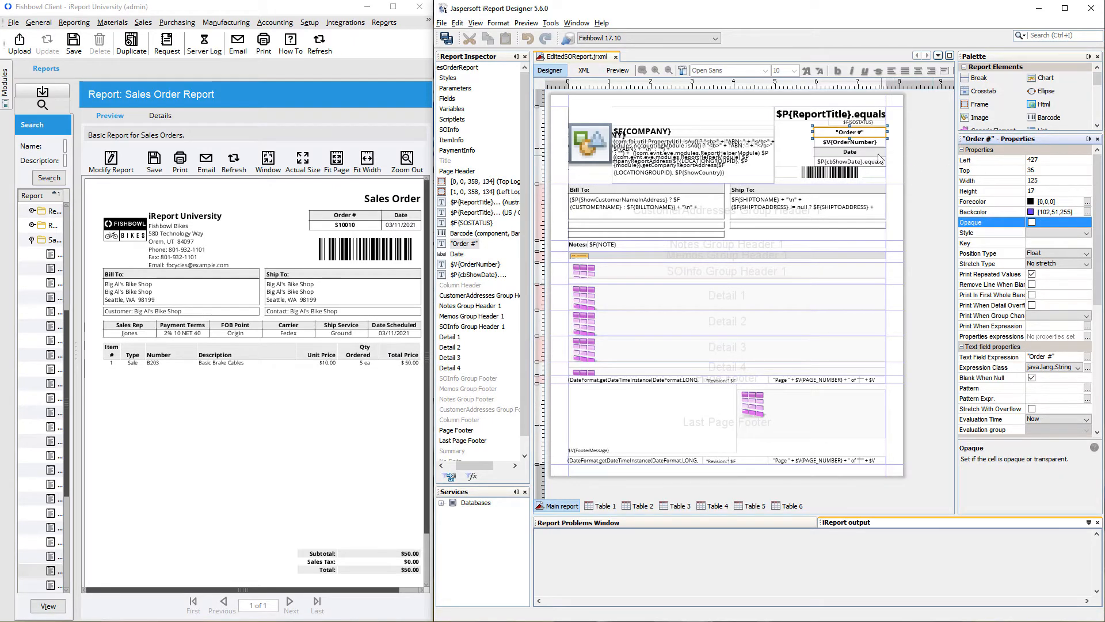
click(880, 156)
click(1031, 223)
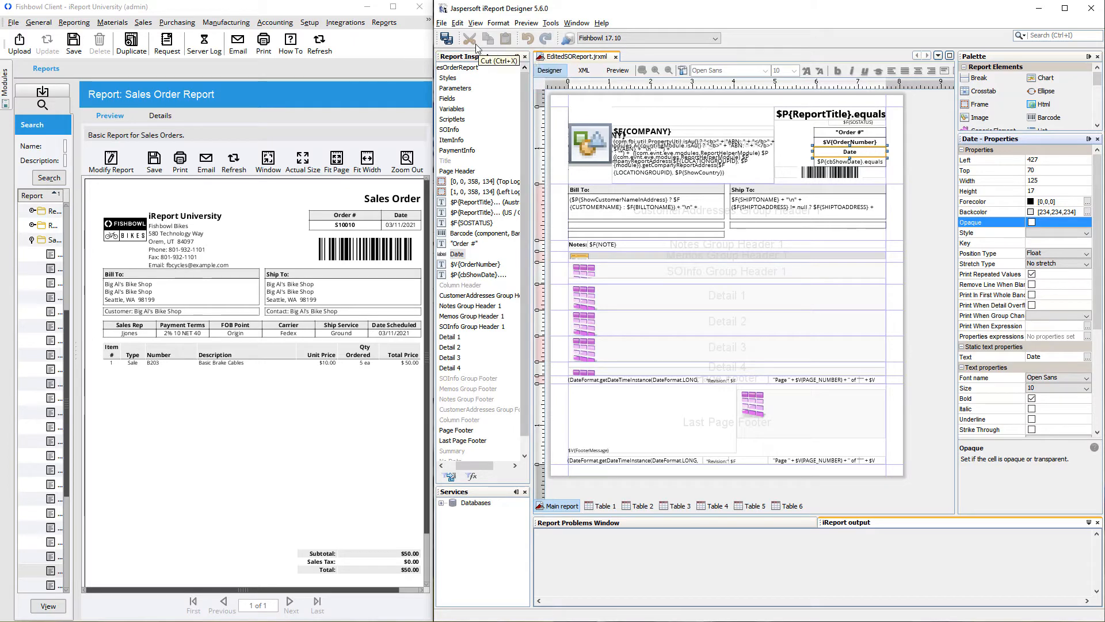
click(452, 41)
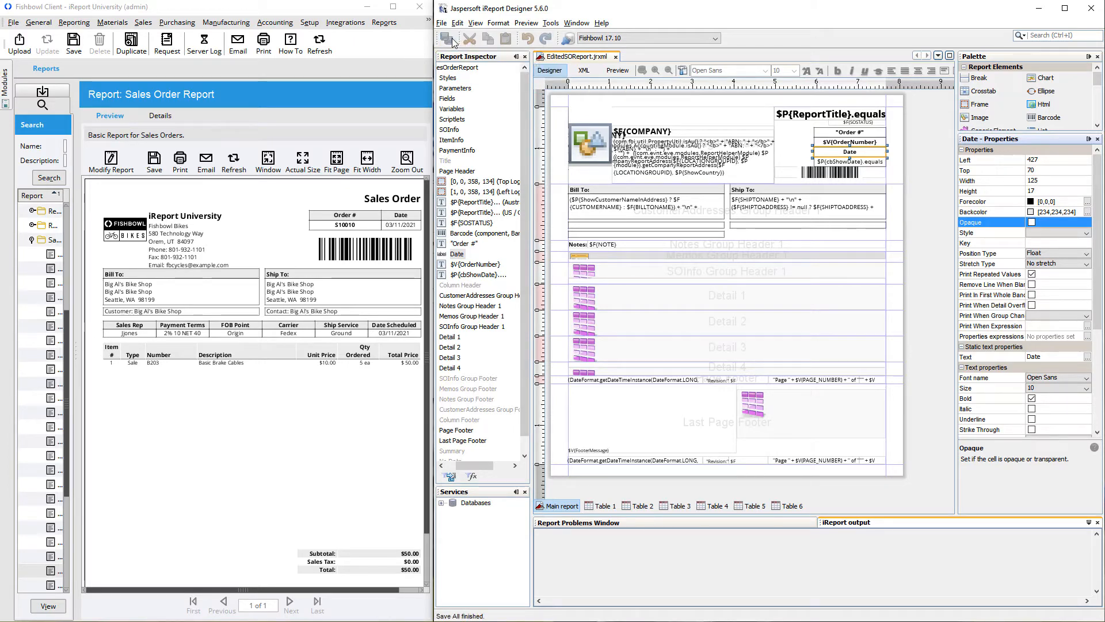
Compile the edited Sales Order report.
click(683, 71)
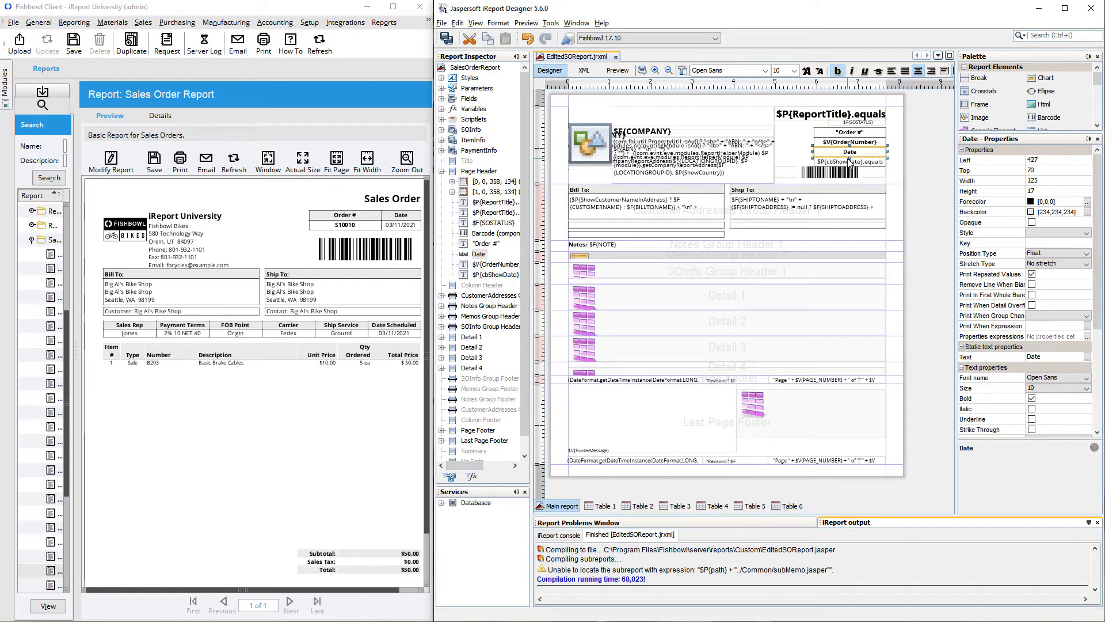
Stretch the Date label to a height of 96, past the page header band, and recompile to check the report problems.
drag(849, 157, 842, 202)
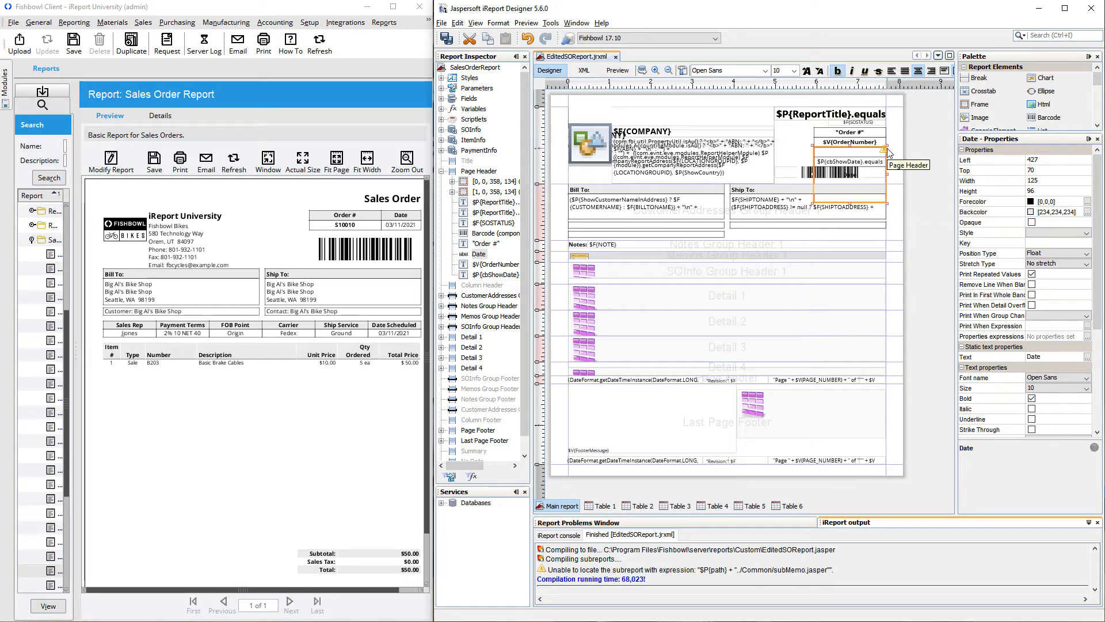
click(683, 73)
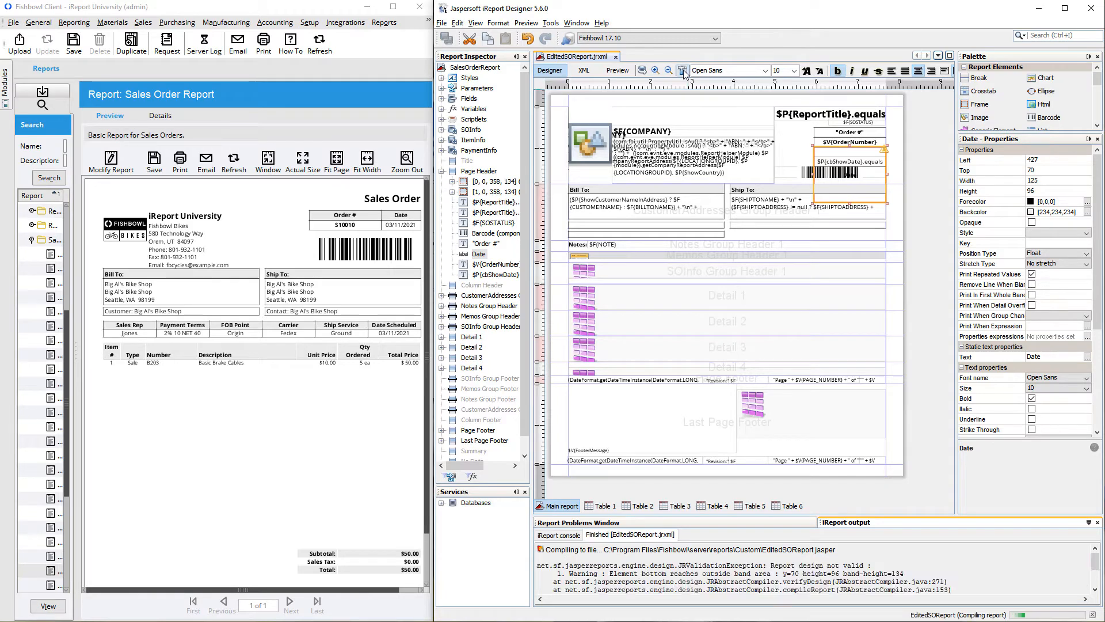
click(596, 520)
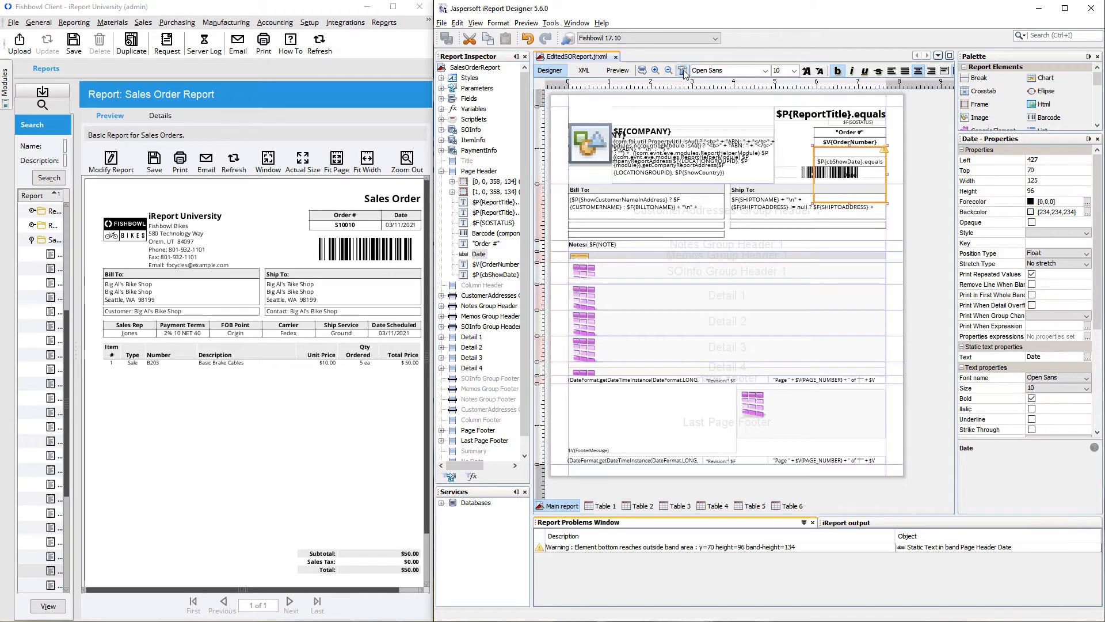
Locate the element behind the band area warning by opening that entry in the report problems list.
click(614, 548)
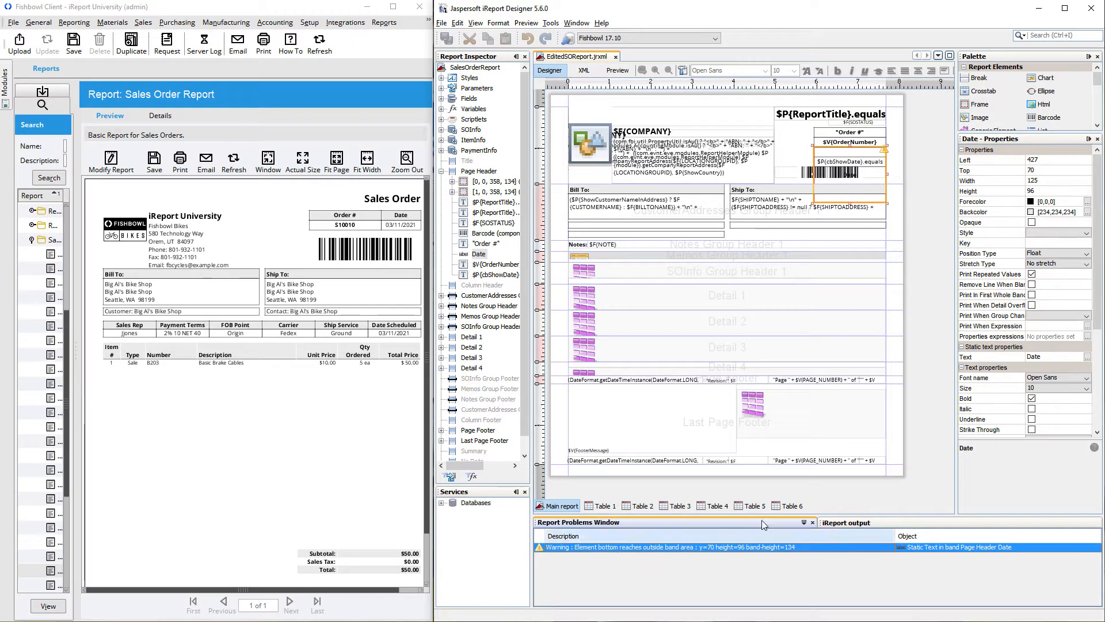
click(888, 489)
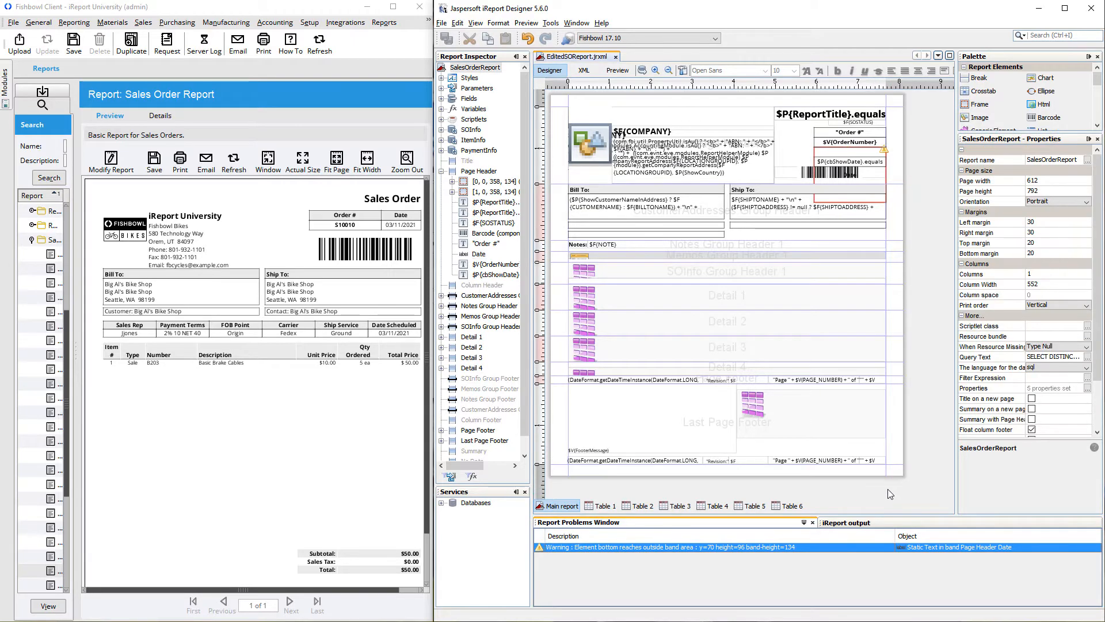
click(674, 546)
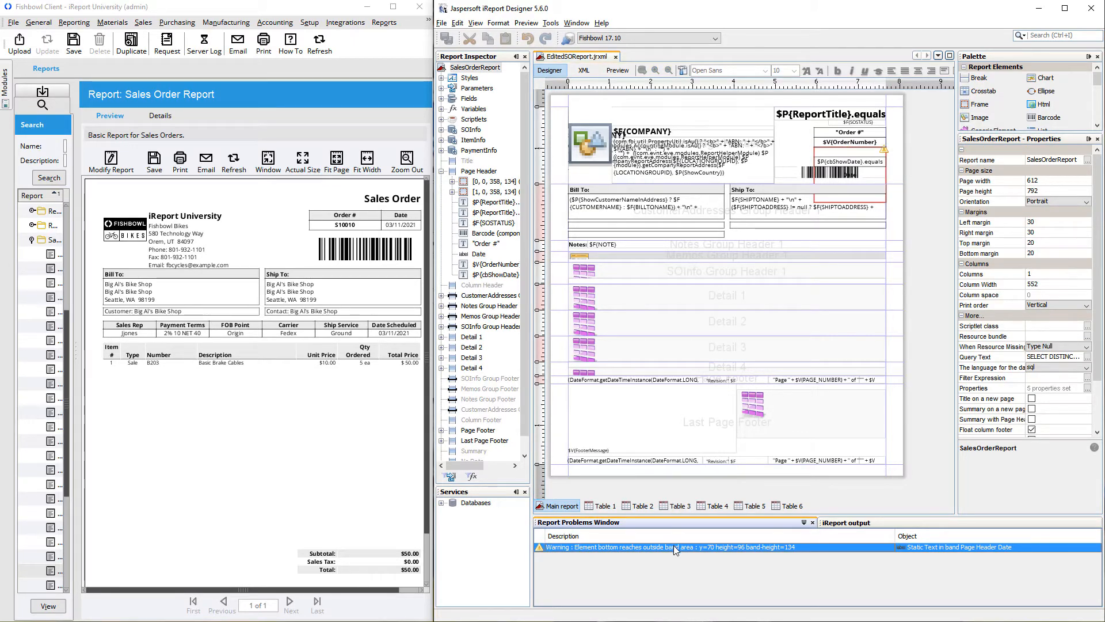
double_click(674, 545)
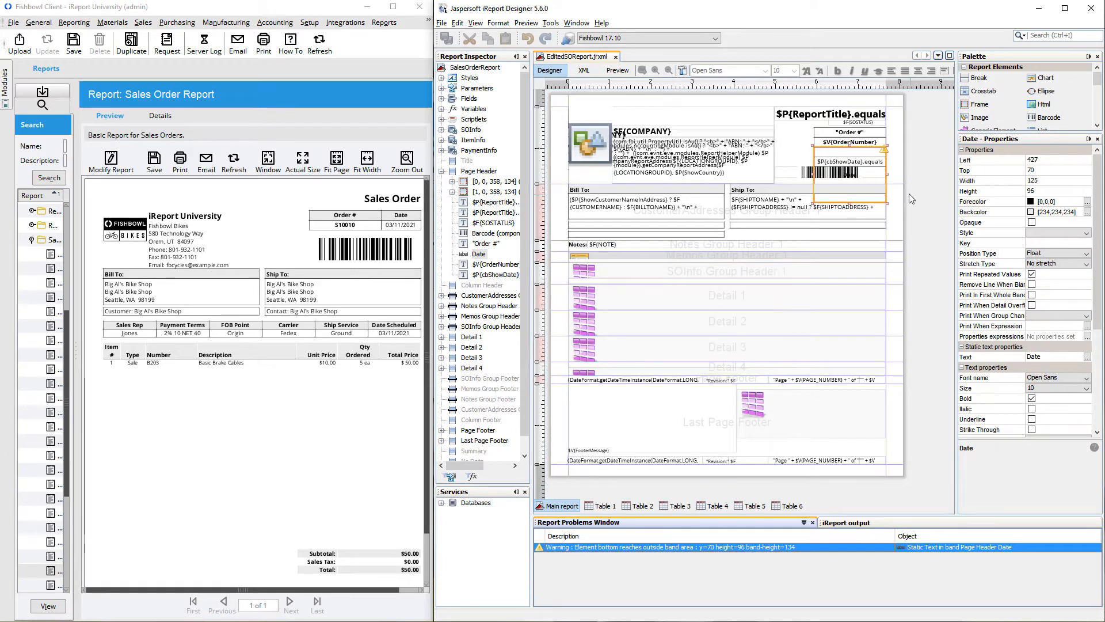
Shrink the Date label back to a height of 17 and recompile the report.
drag(850, 203, 851, 156)
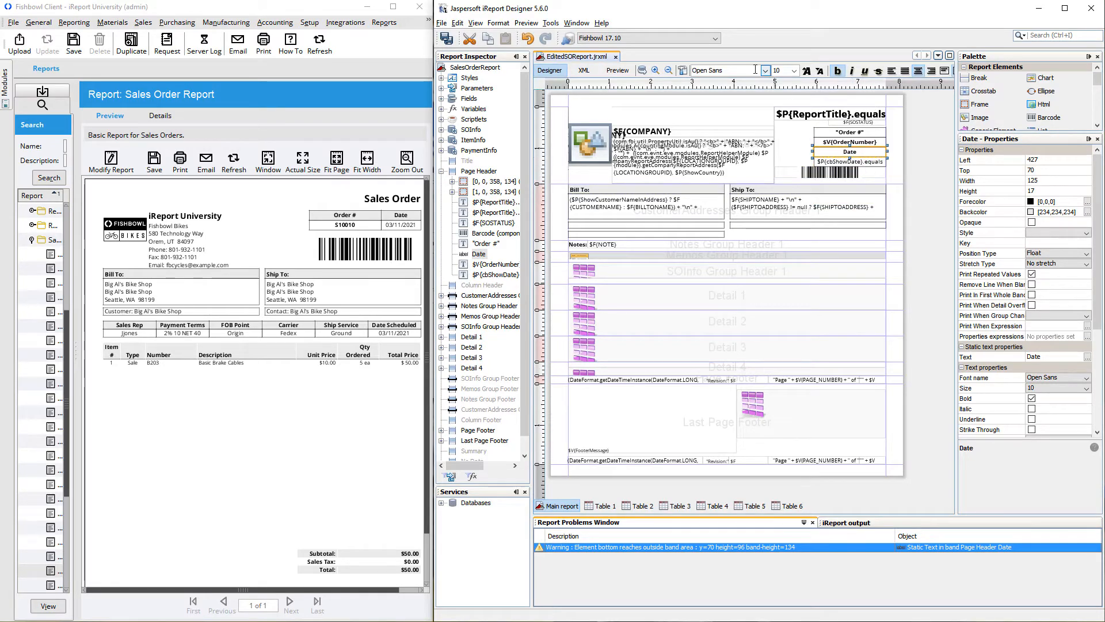
click(683, 70)
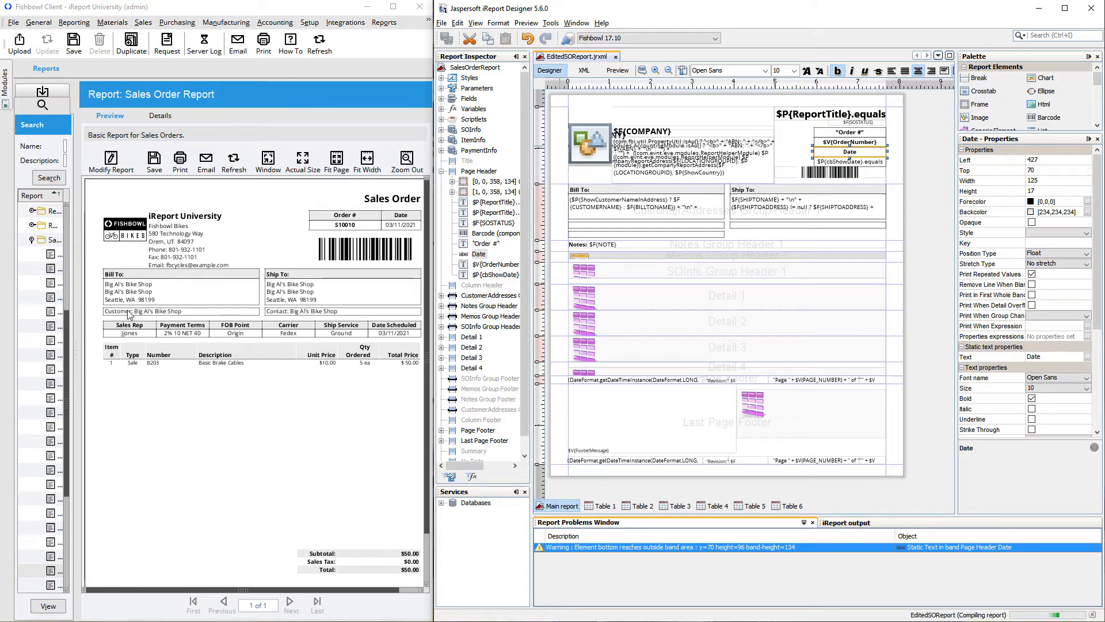
click(13, 52)
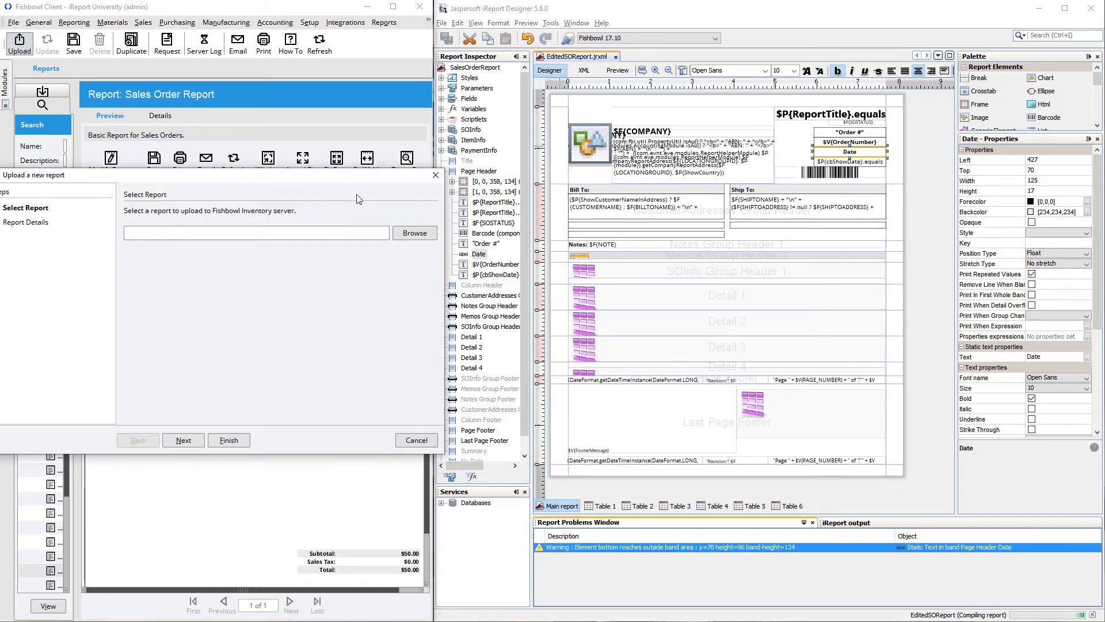
click(407, 232)
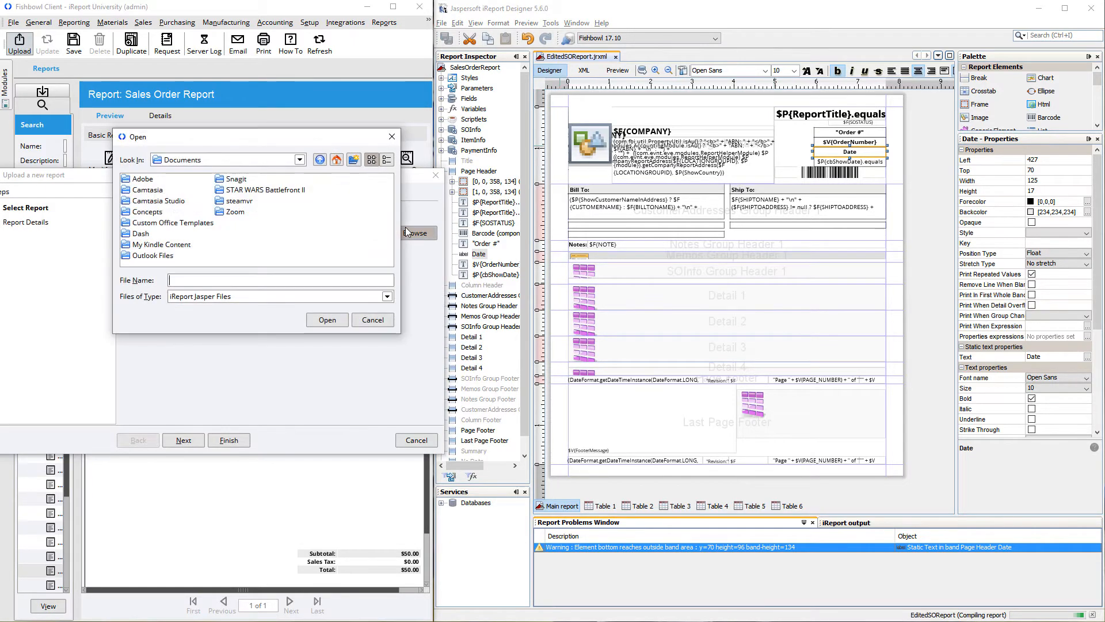
click(321, 159)
double_click(140, 253)
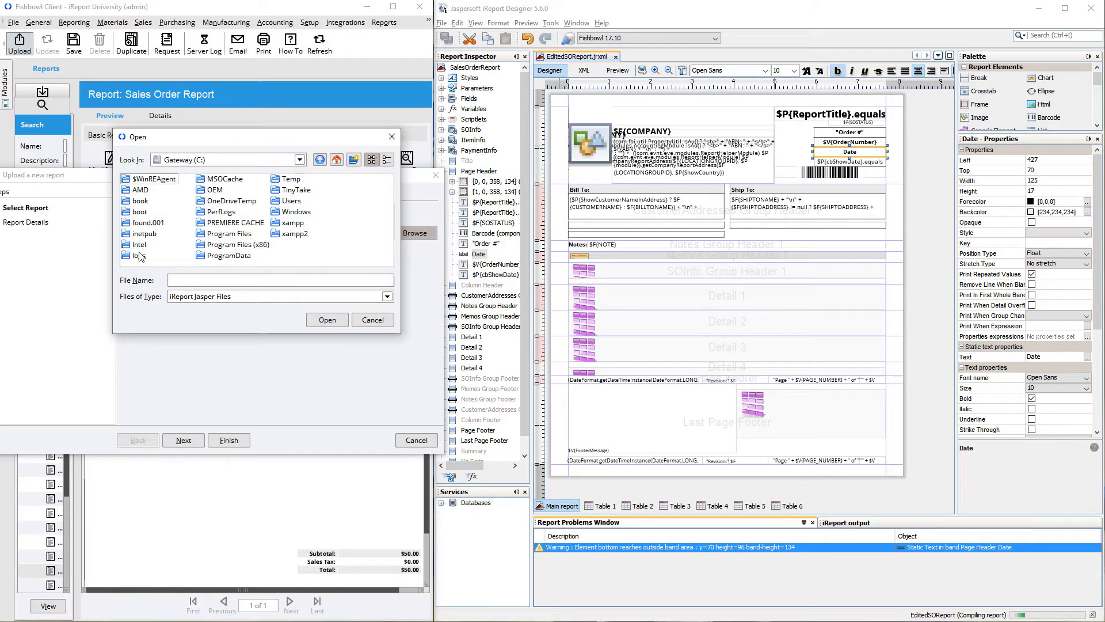
double_click(217, 234)
double_click(227, 211)
double_click(332, 231)
double_click(138, 201)
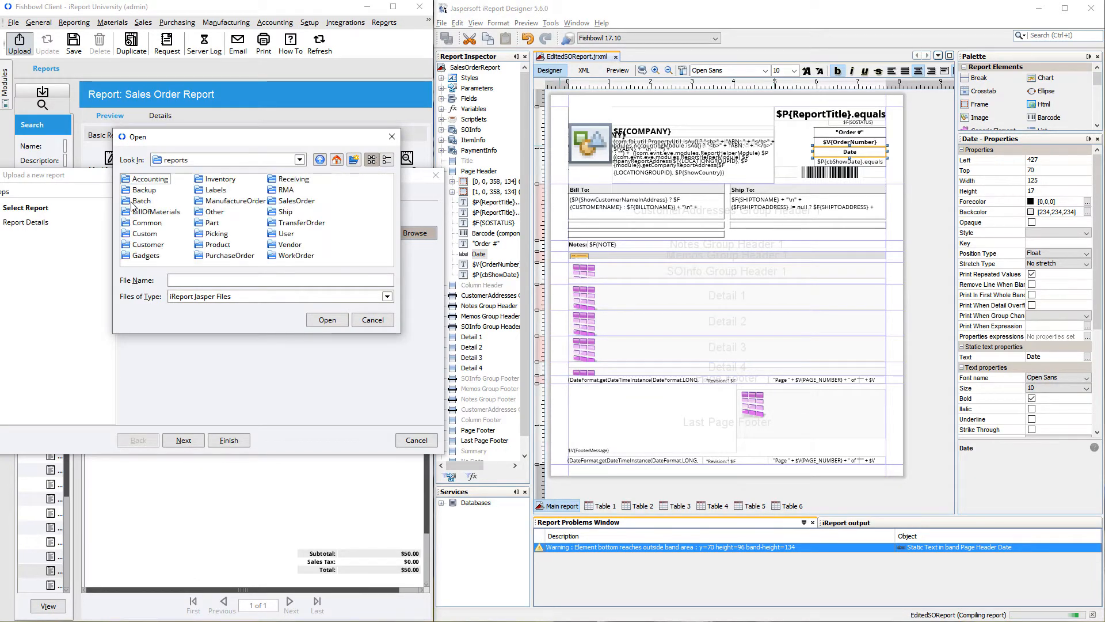
double_click(144, 234)
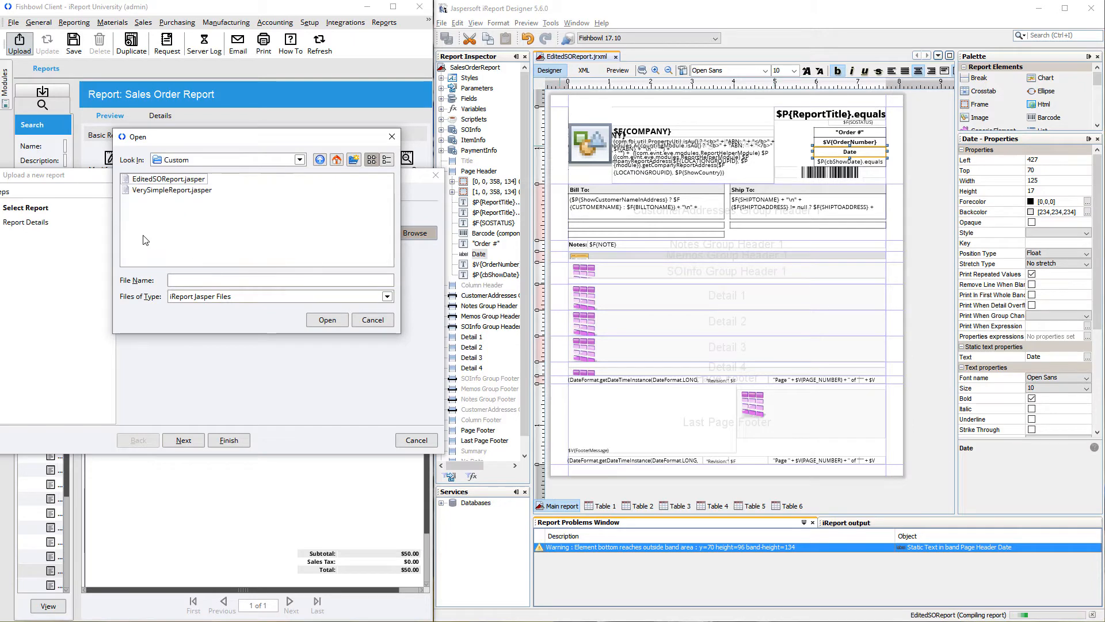
double_click(163, 183)
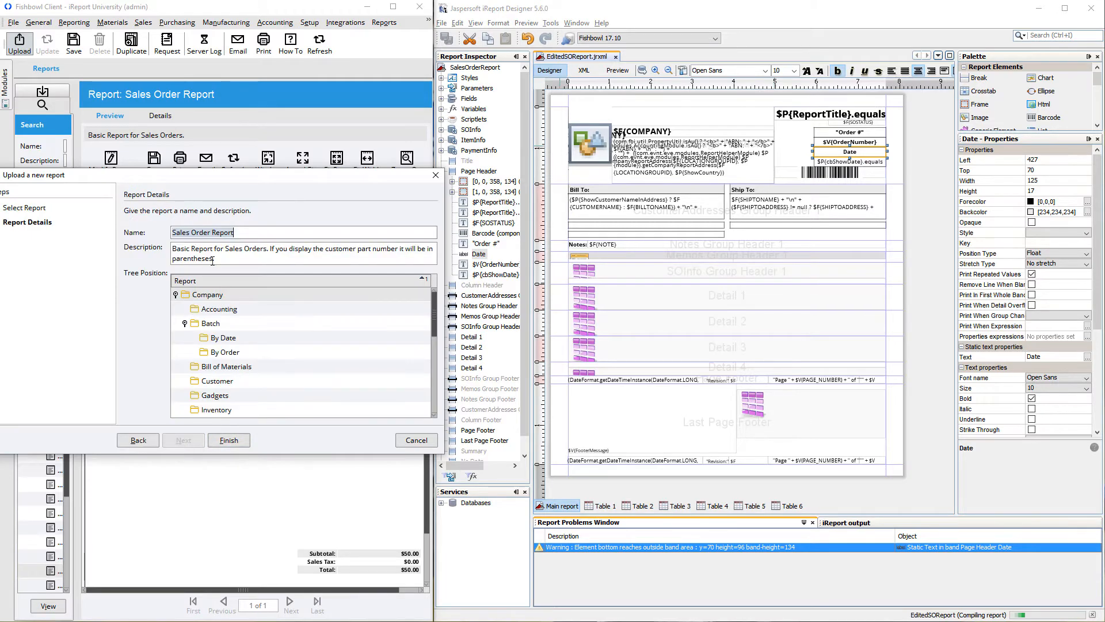
Upload the report as "Sales Order Report NEW" and select it in the widened report list.
click(271, 233)
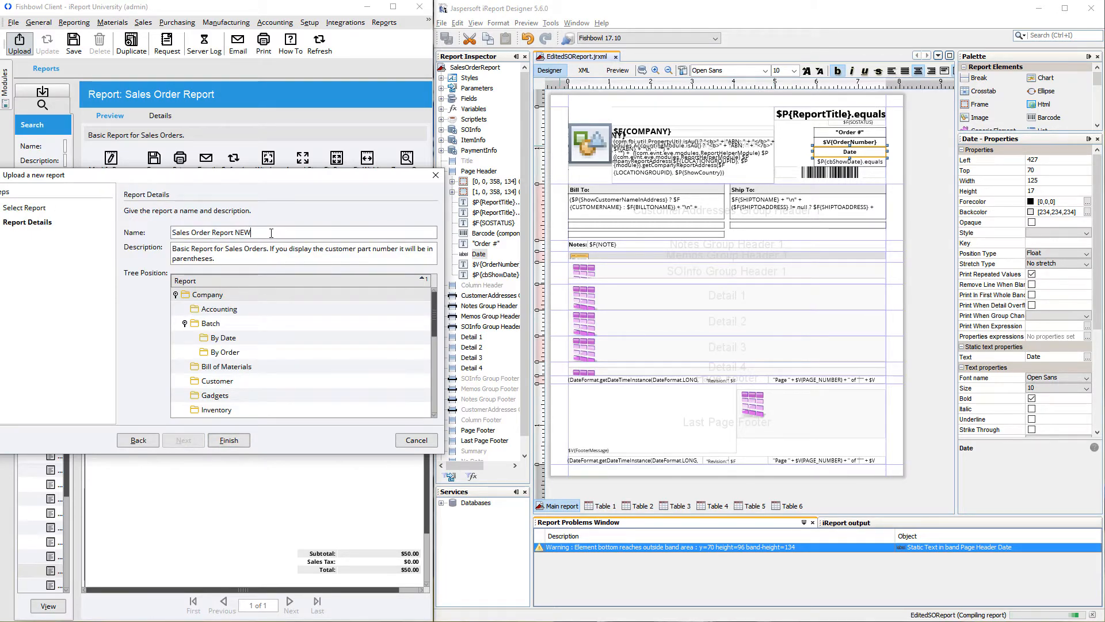
text(NEW)
click(228, 440)
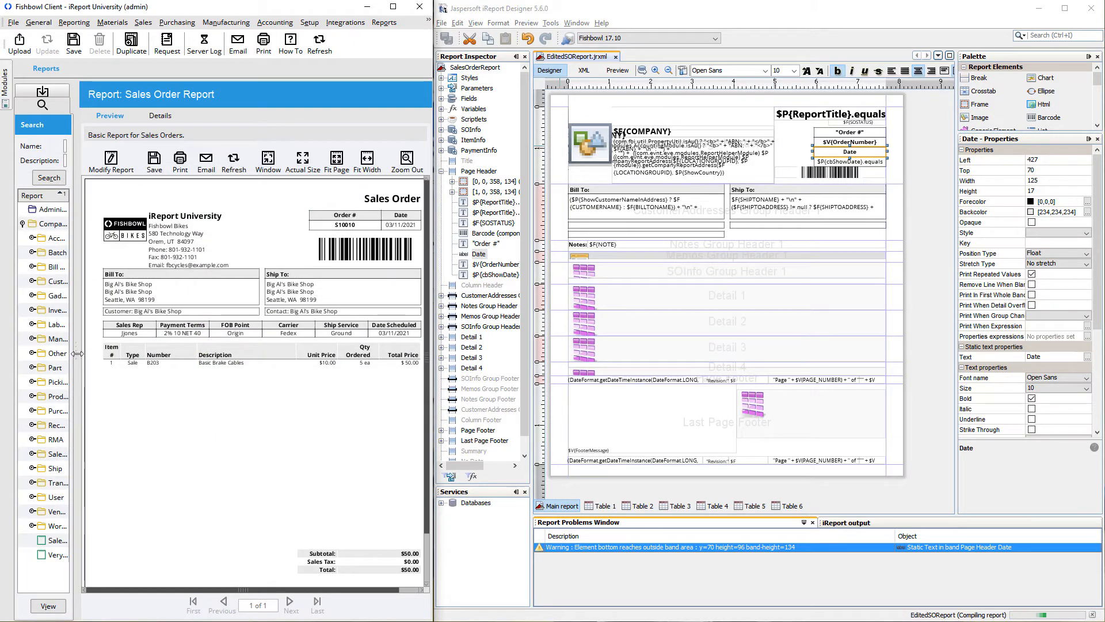
drag(77, 354, 166, 371)
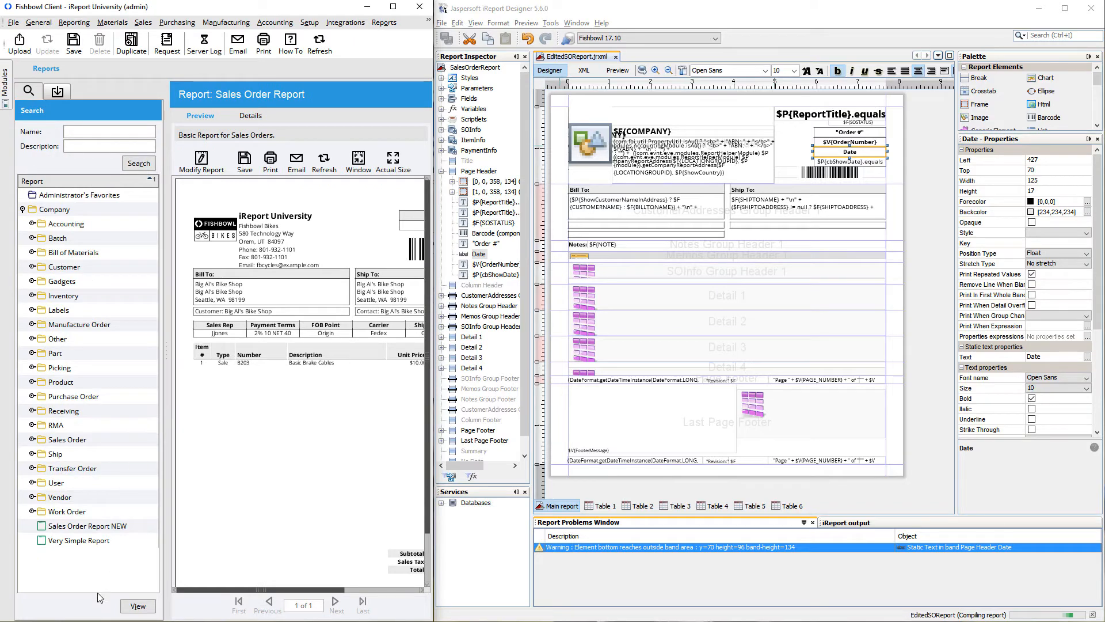
click(78, 526)
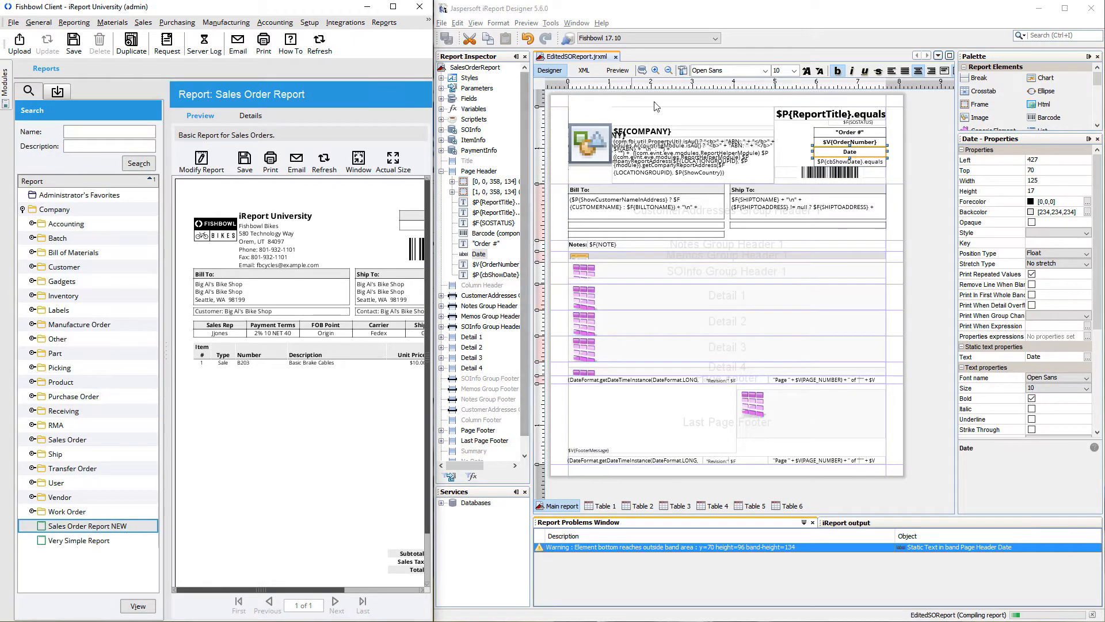
Switch to iReport Designer and change the report name property to "NEW SalesOrderReport".
click(473, 68)
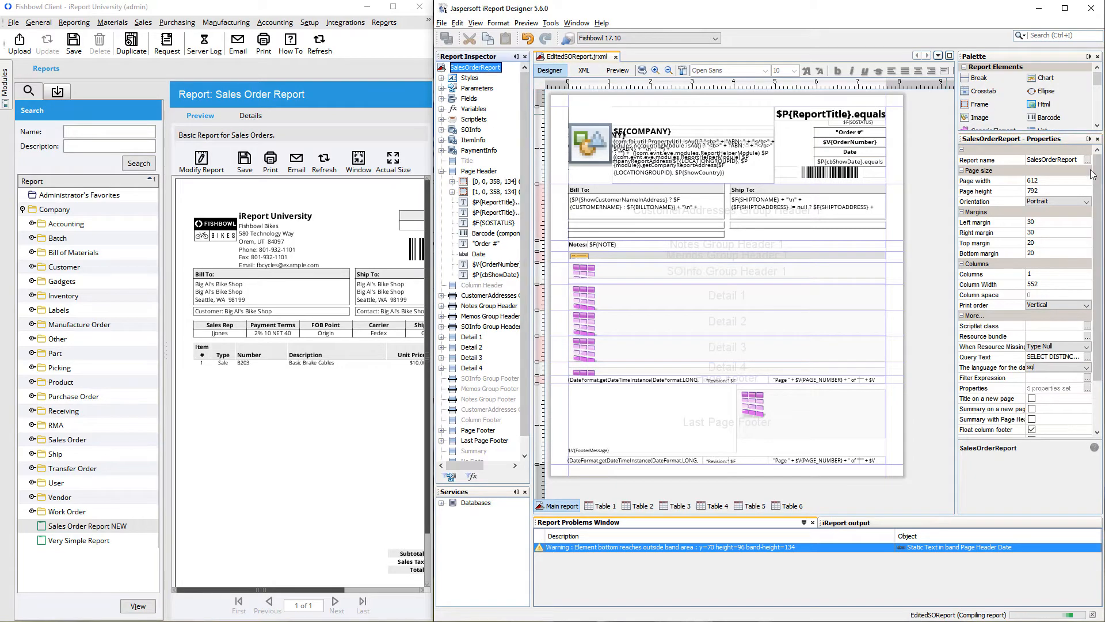
click(1073, 161)
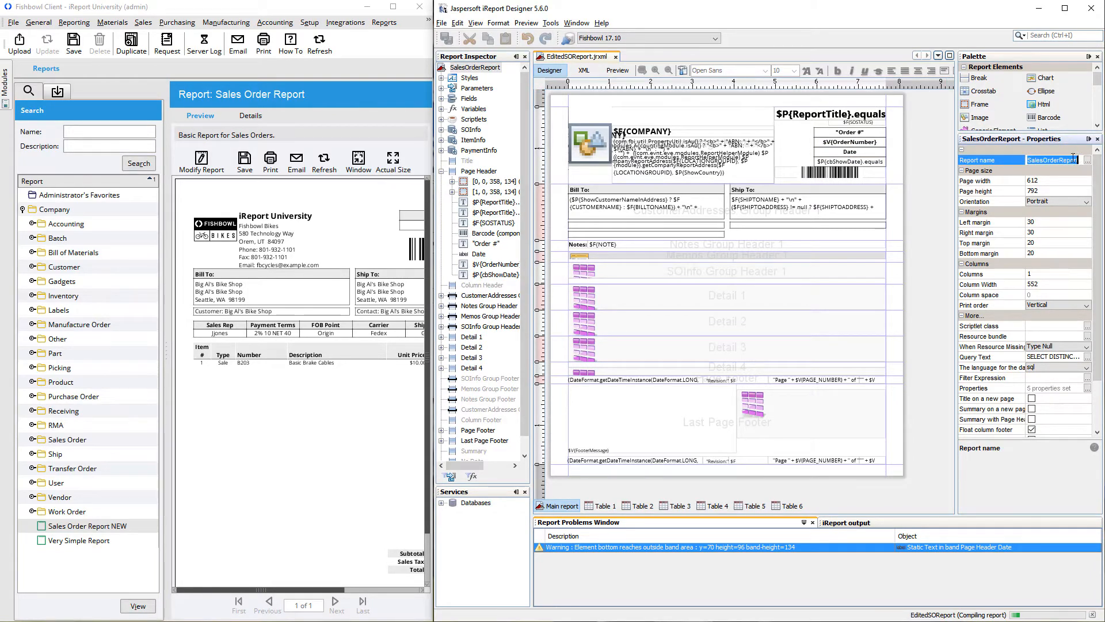
click(1029, 160)
text(NEW)
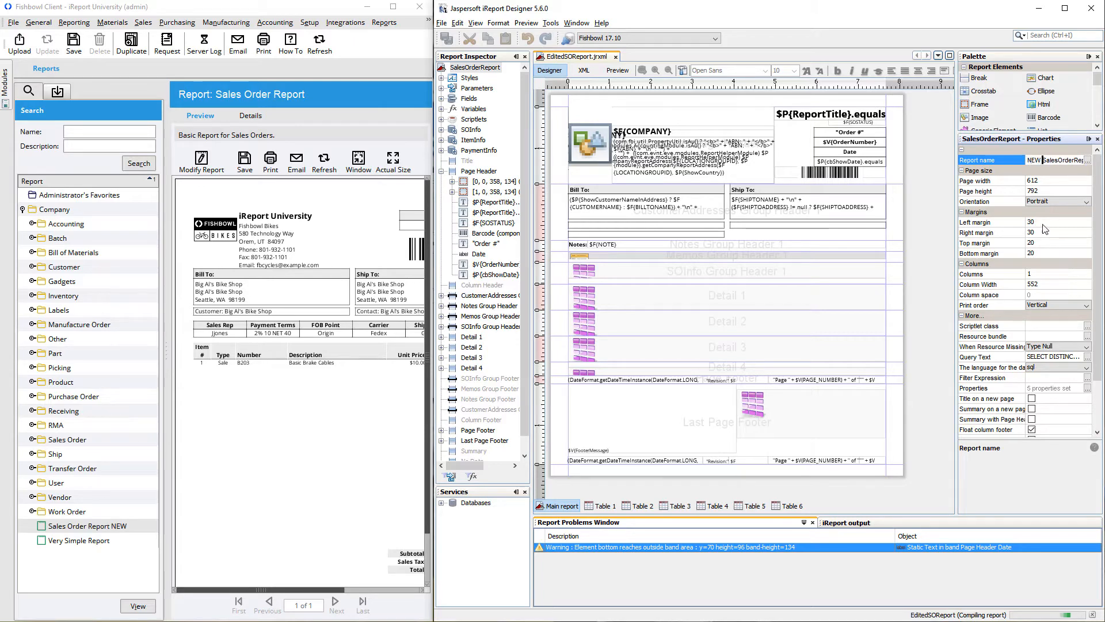
key(Return)
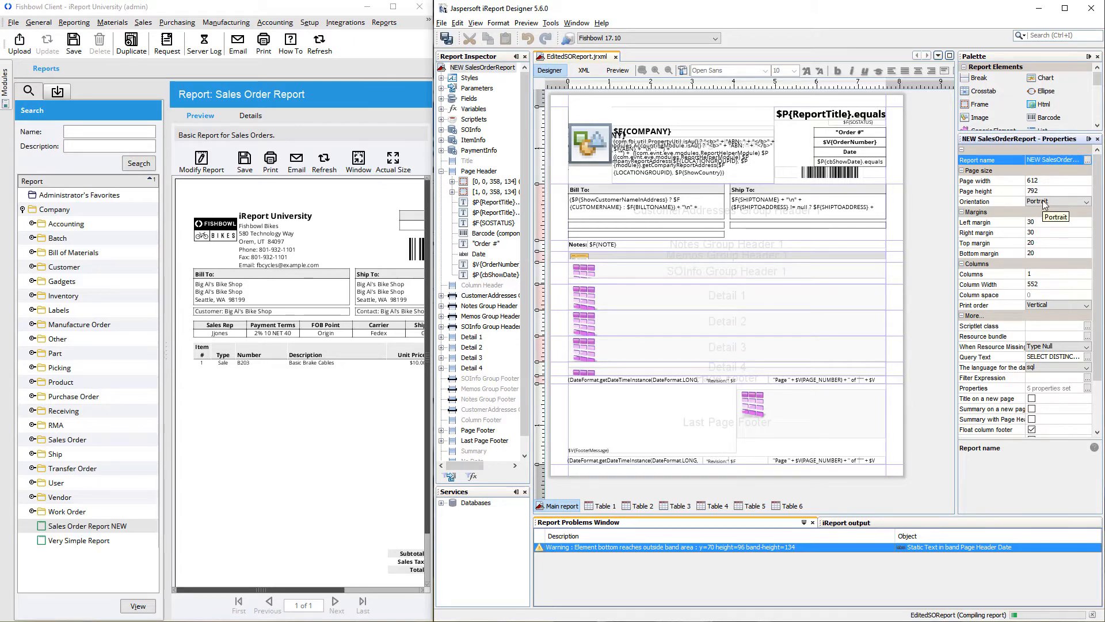
Switch to Fishbowl, run Sales Order Report NEW for the Beach Bikes order, and narrow the report list to show the whole header.
click(136, 526)
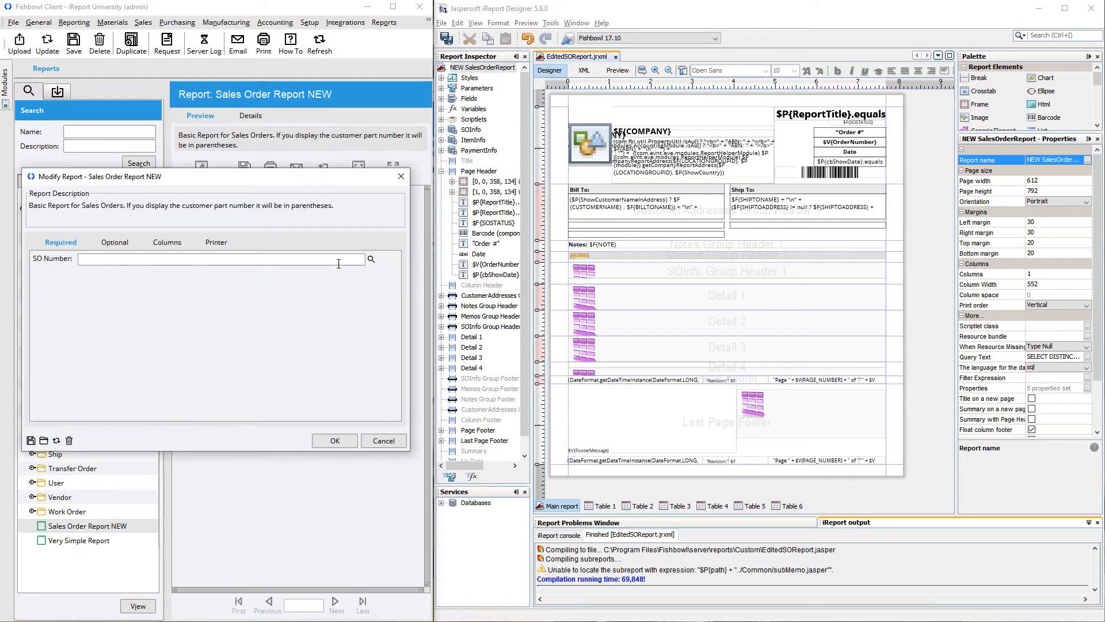
click(373, 258)
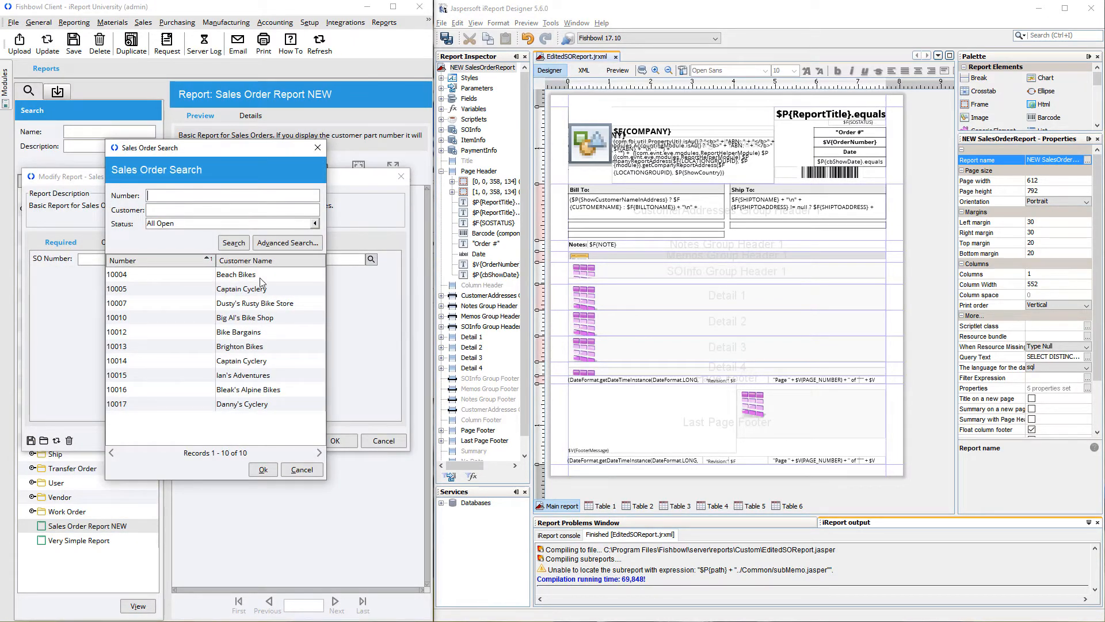
double_click(260, 277)
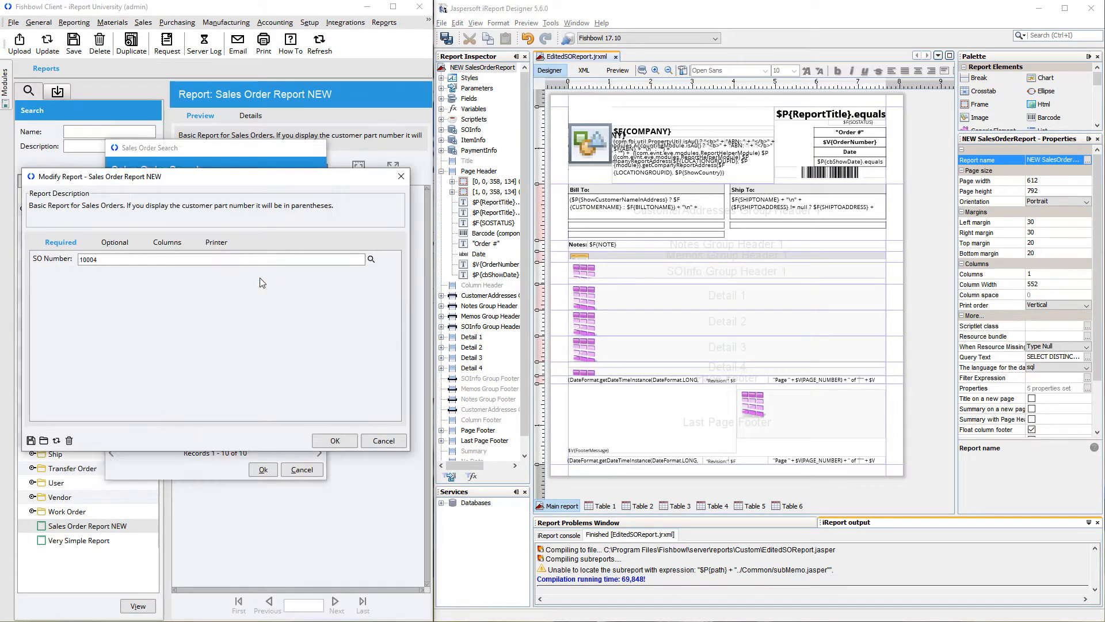
click(339, 442)
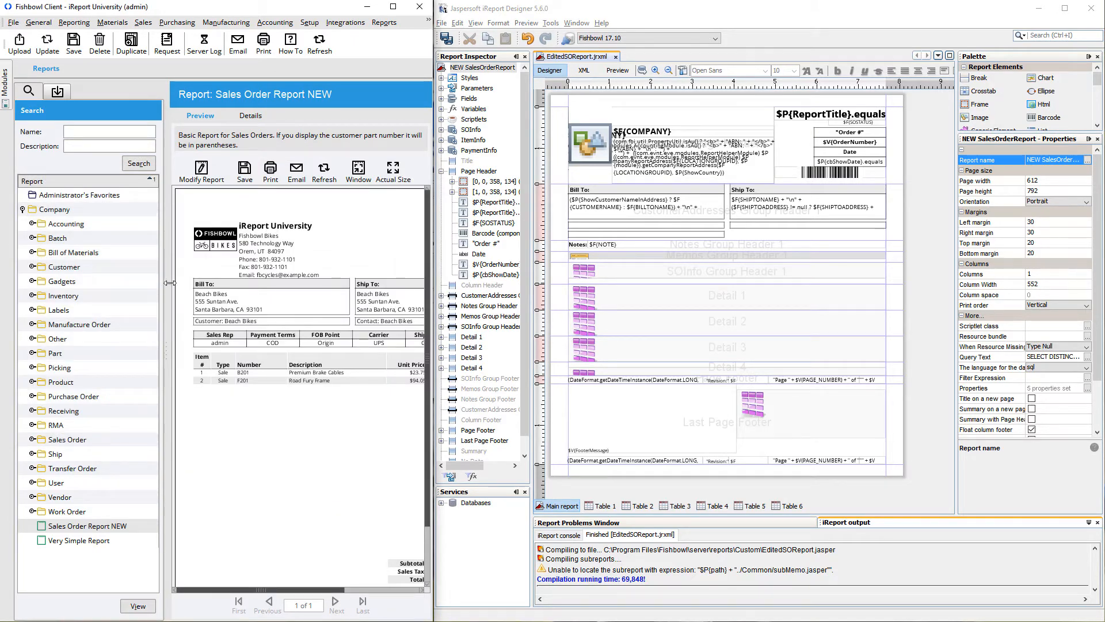
drag(166, 281, 75, 305)
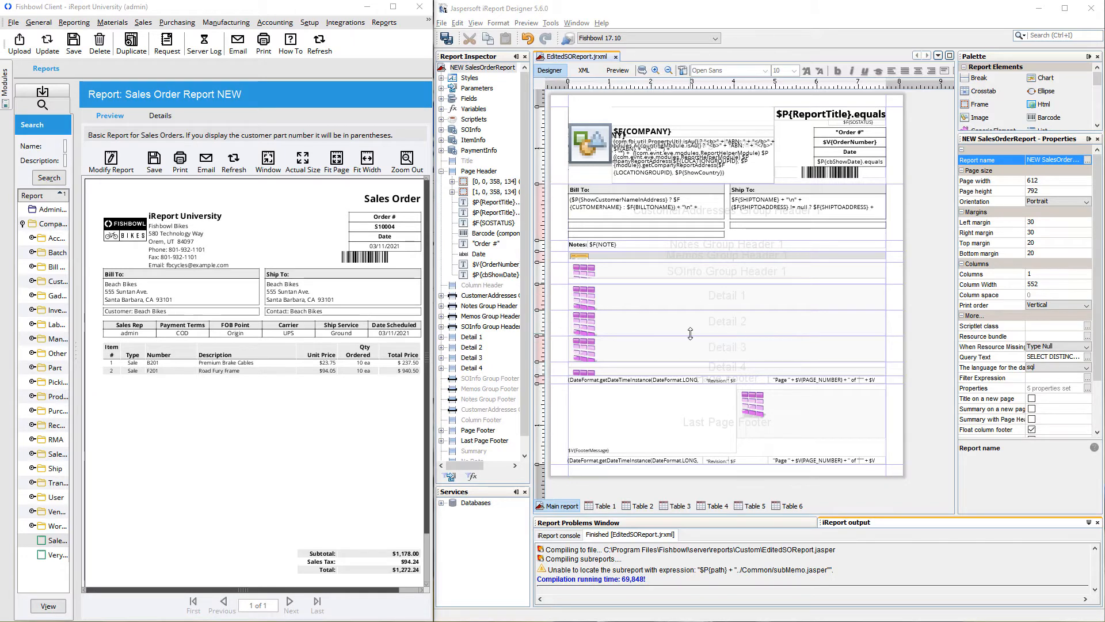
Switch to iReport Designer and examine the Memos subreport and the SOInfo and Detail 1 tables in the layout and widened Report Inspector.
click(663, 306)
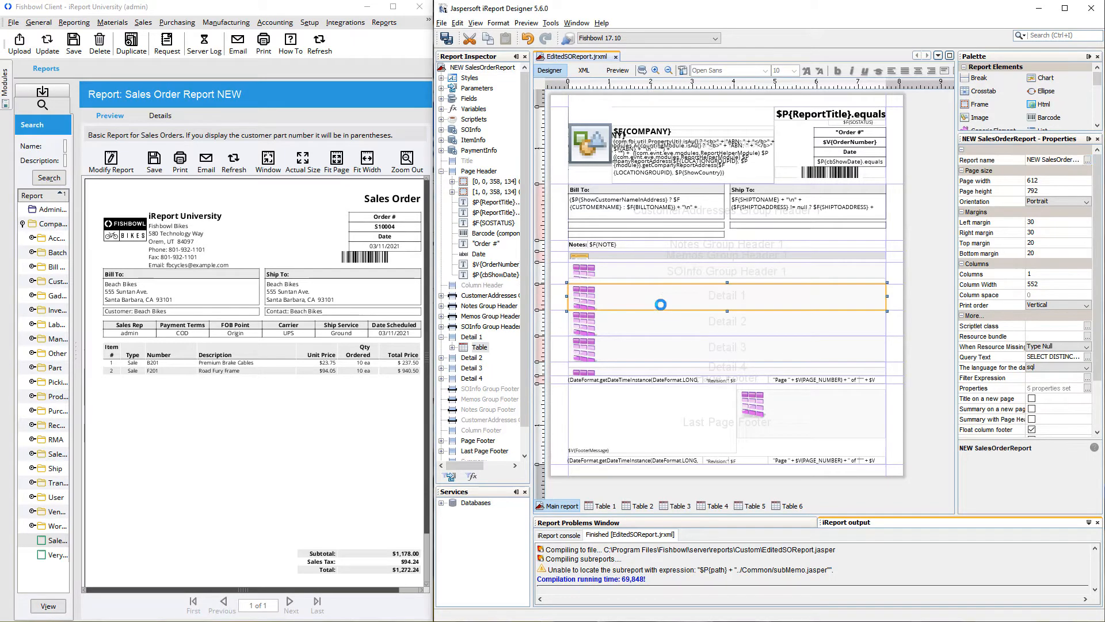
click(658, 256)
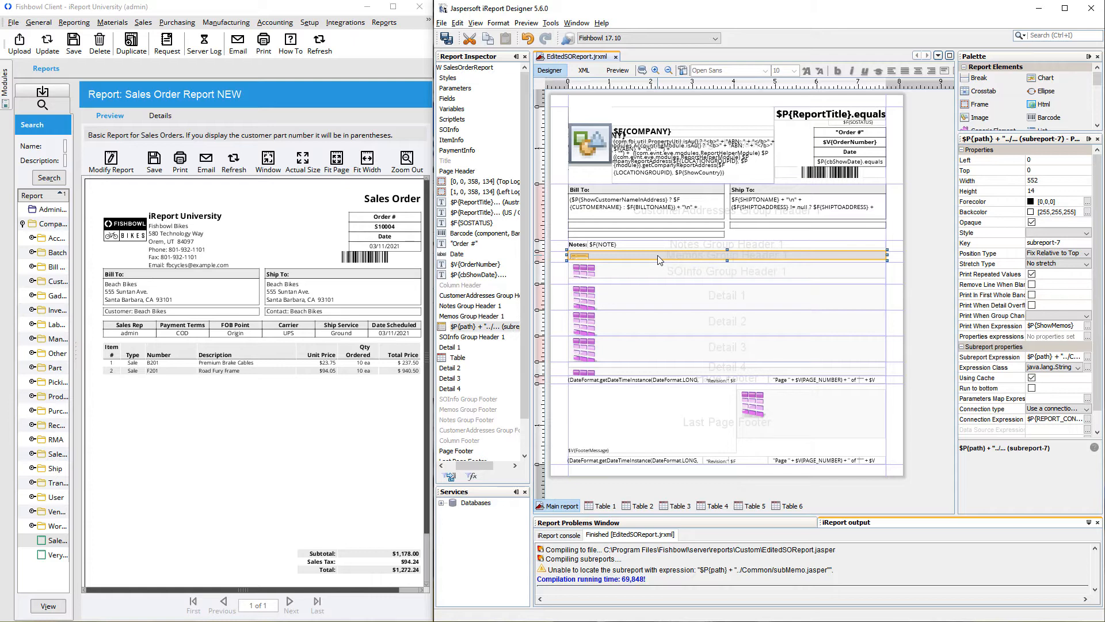
click(651, 274)
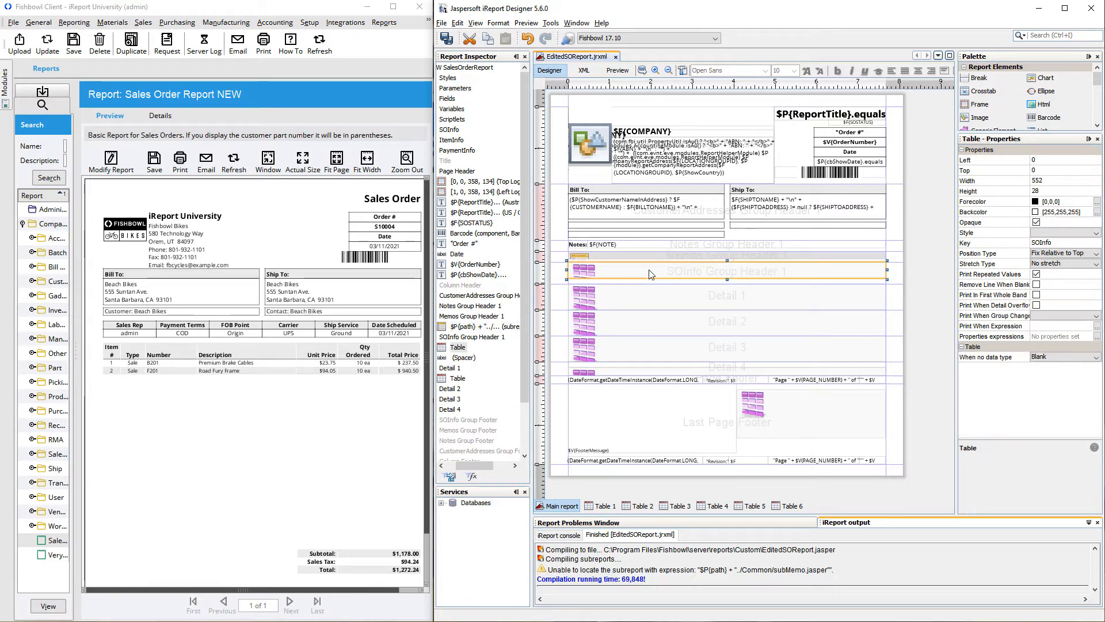
drag(531, 276, 577, 275)
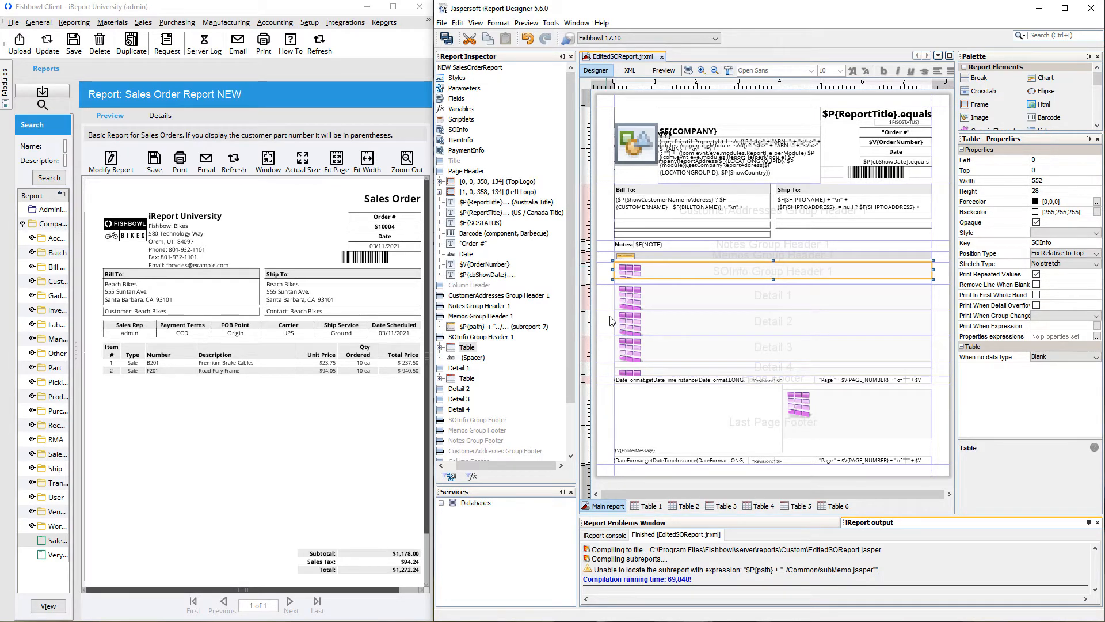
click(662, 296)
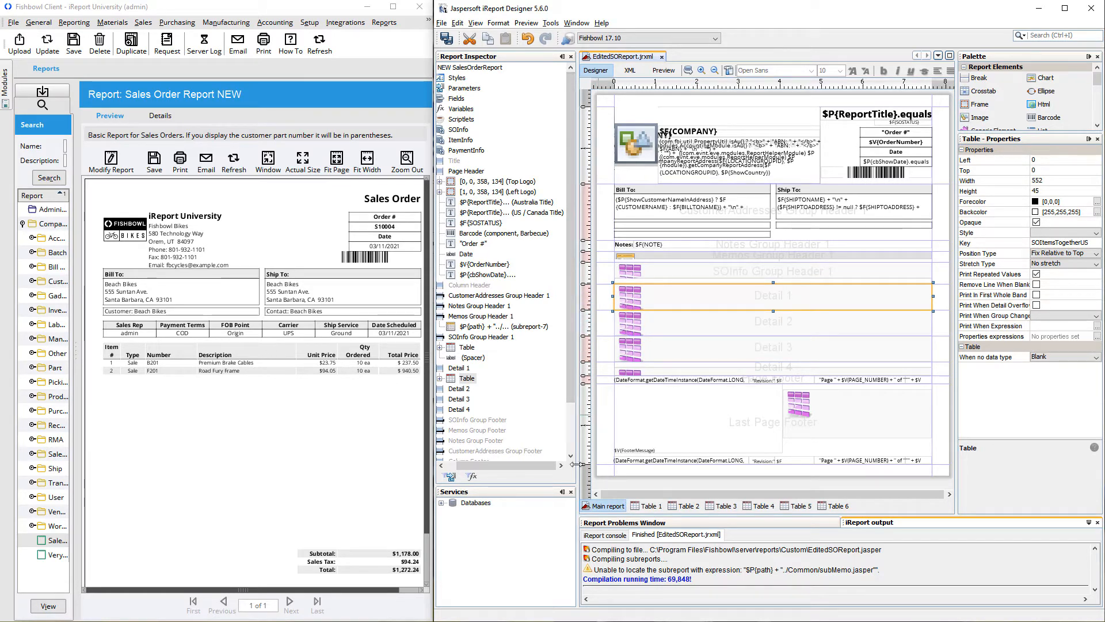
drag(499, 465, 429, 468)
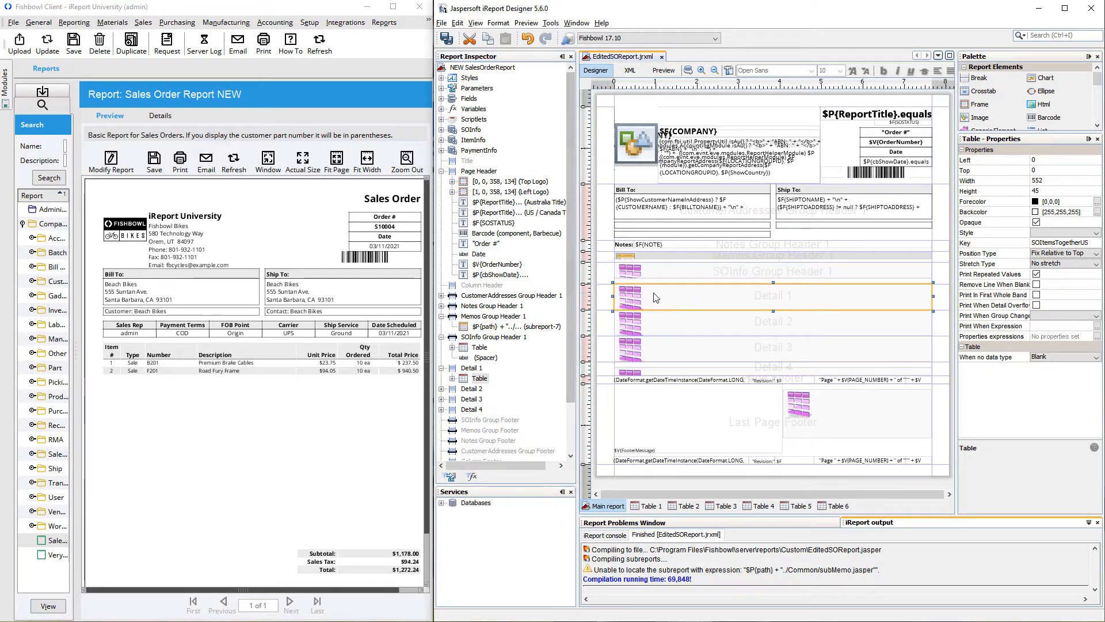
Examine the Print When Expression properties of the Detail 1, Detail 2 and Detail 3 bands.
click(472, 371)
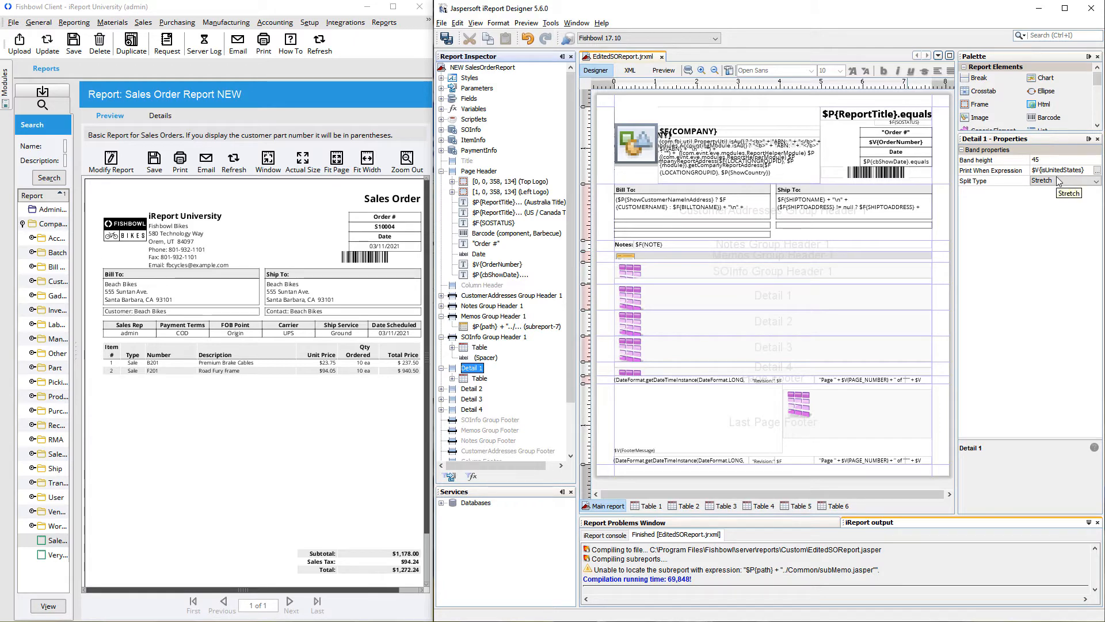
click(684, 323)
click(470, 390)
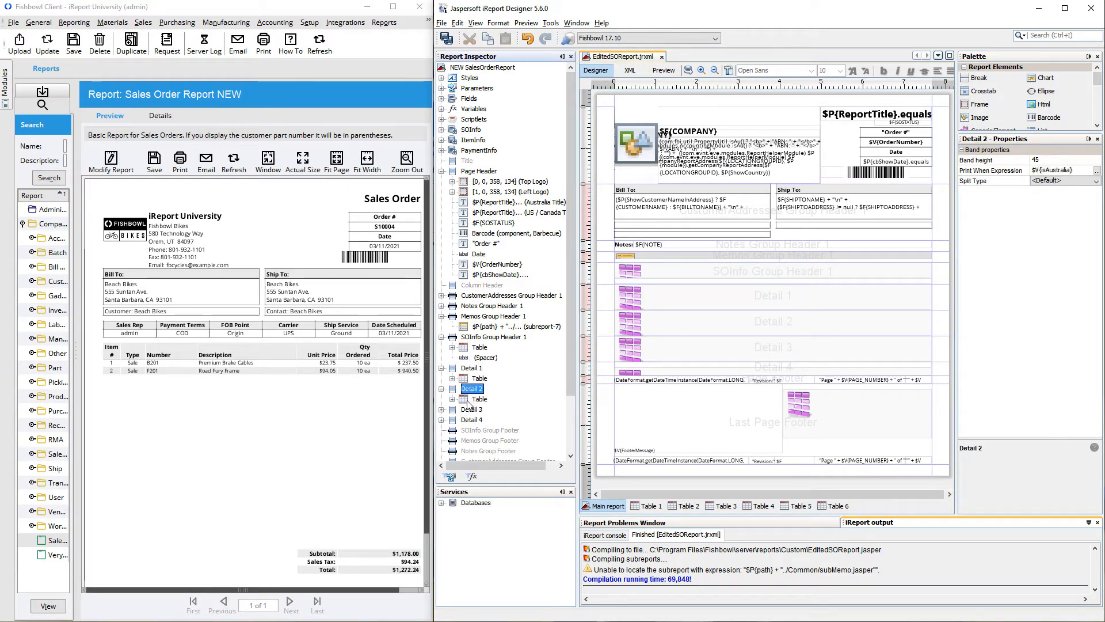
click(471, 409)
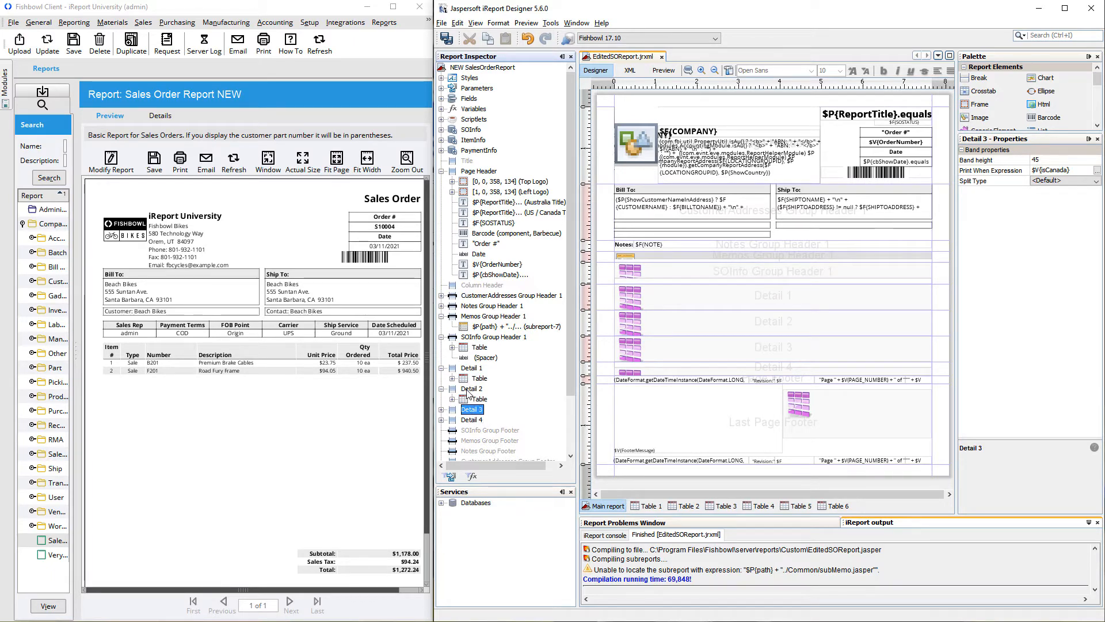
Delete the Australian and Canadian item bands, Detail 2 and Detail 3, together from the report.
shift+click(467, 389)
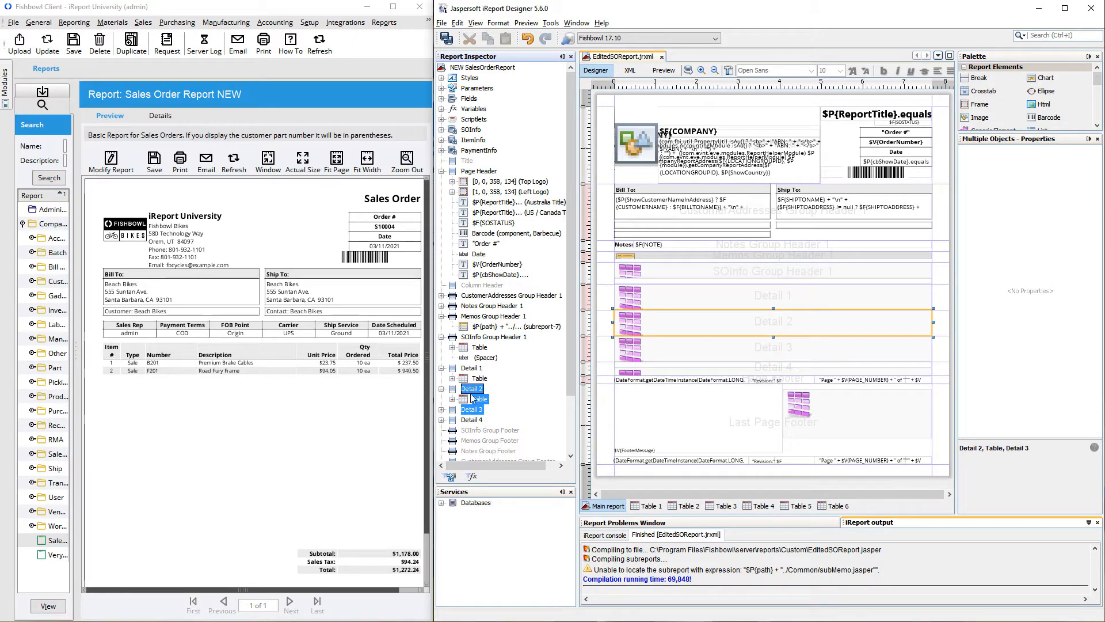
click(481, 400)
click(475, 389)
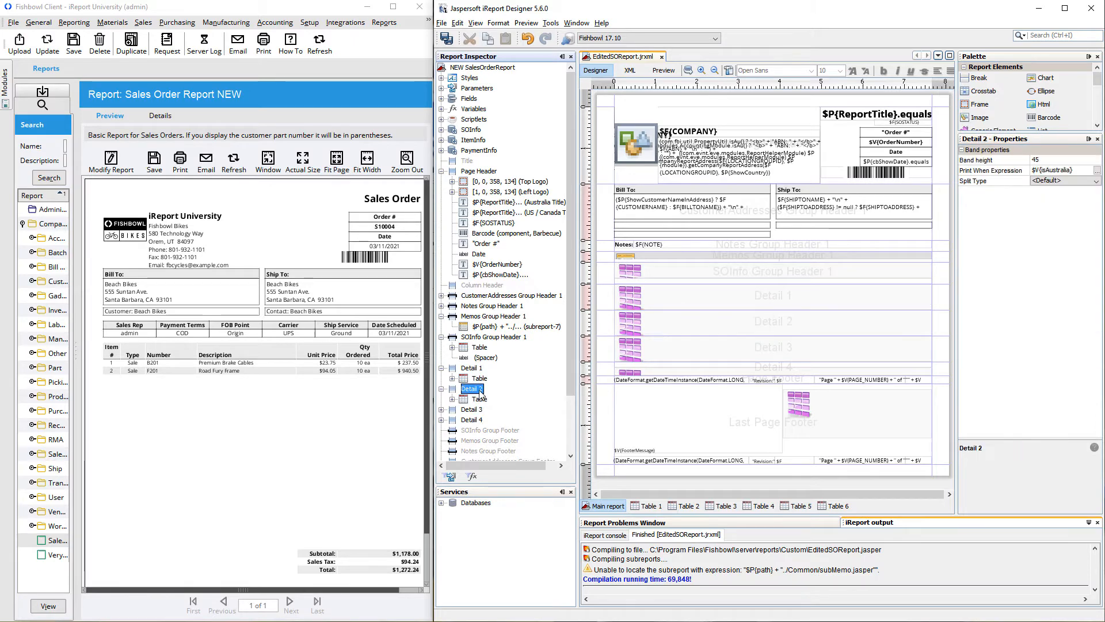
ctrl+click(475, 411)
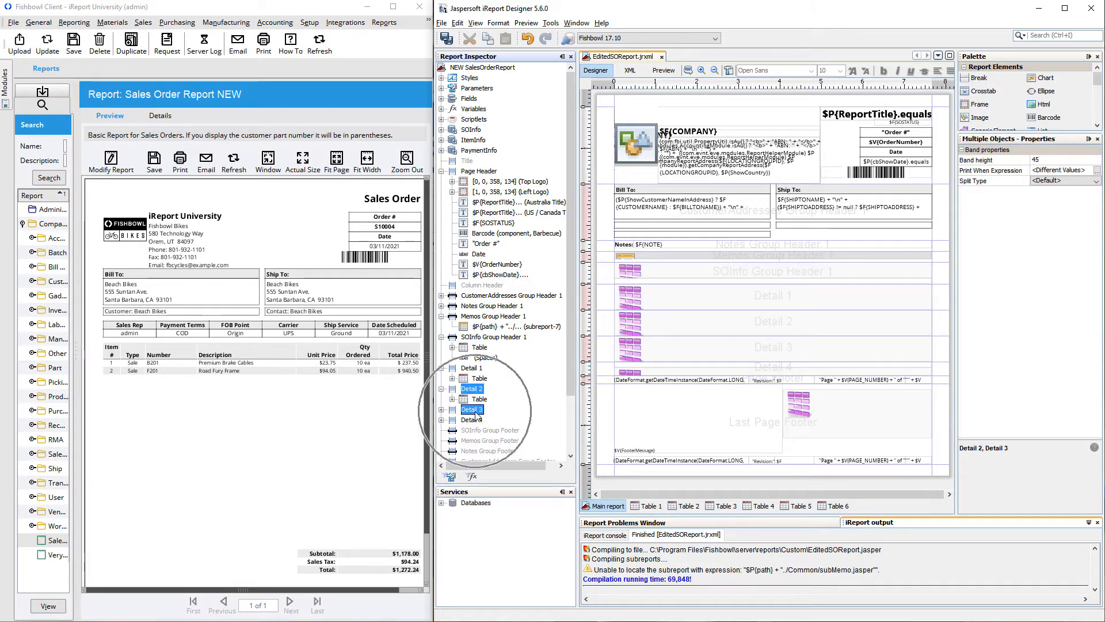
right_click(476, 413)
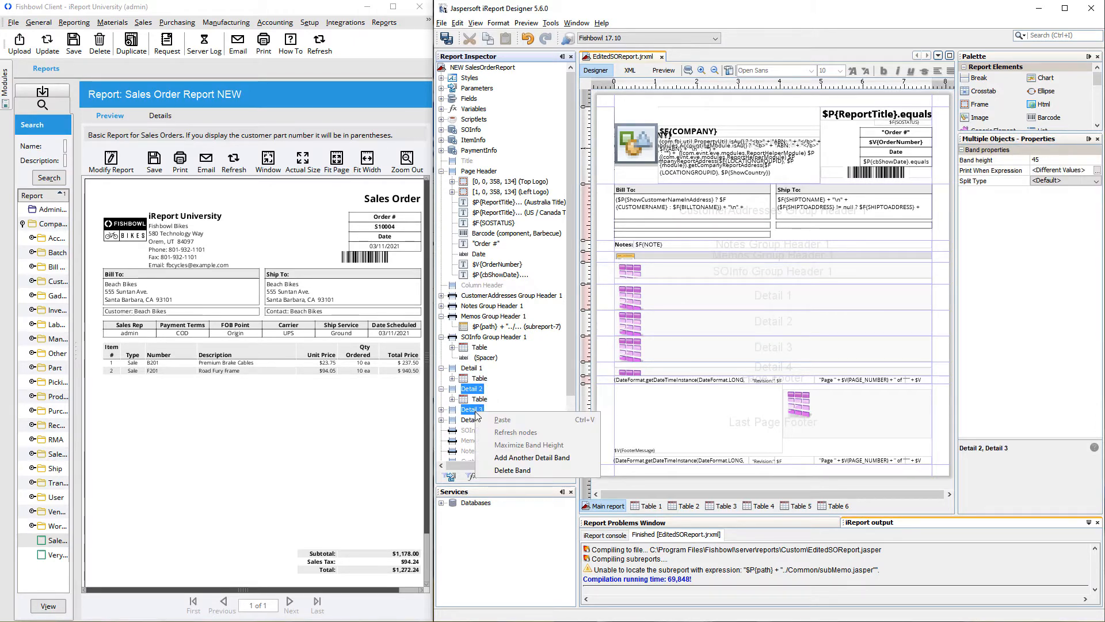
click(511, 471)
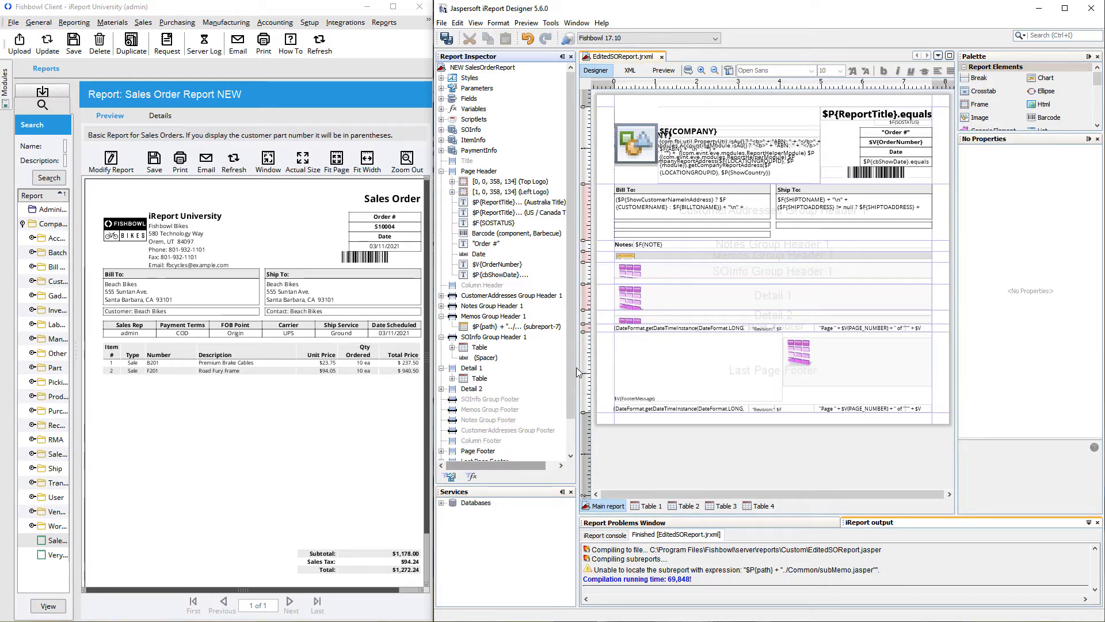
View the full Print When Expression of the payments table in the remaining Detail 2 band, leaving it unedited.
click(695, 324)
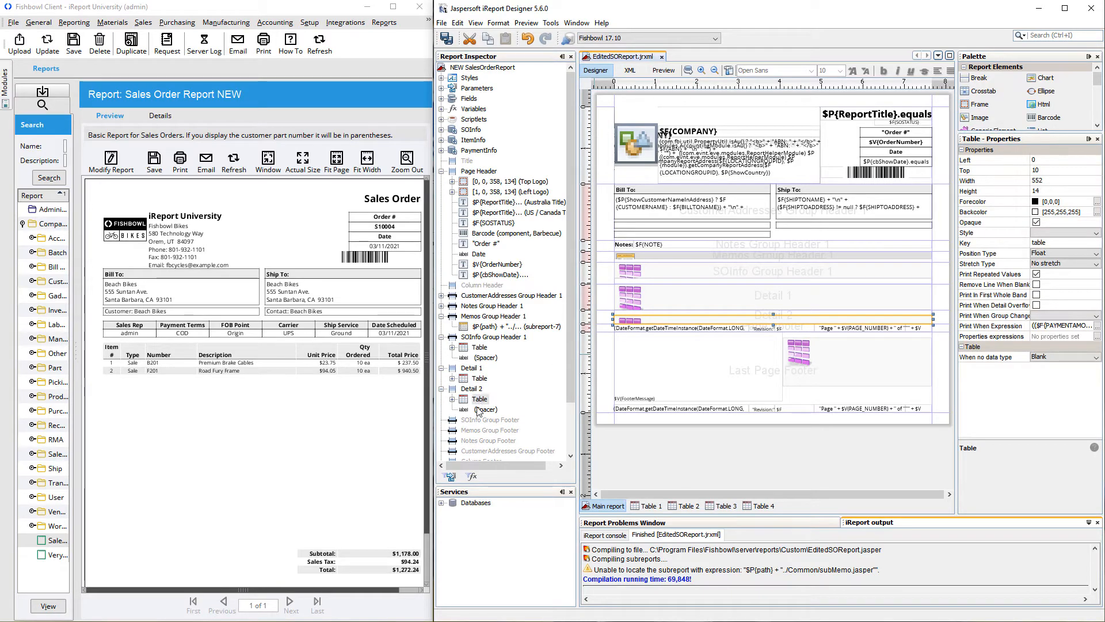
click(1097, 326)
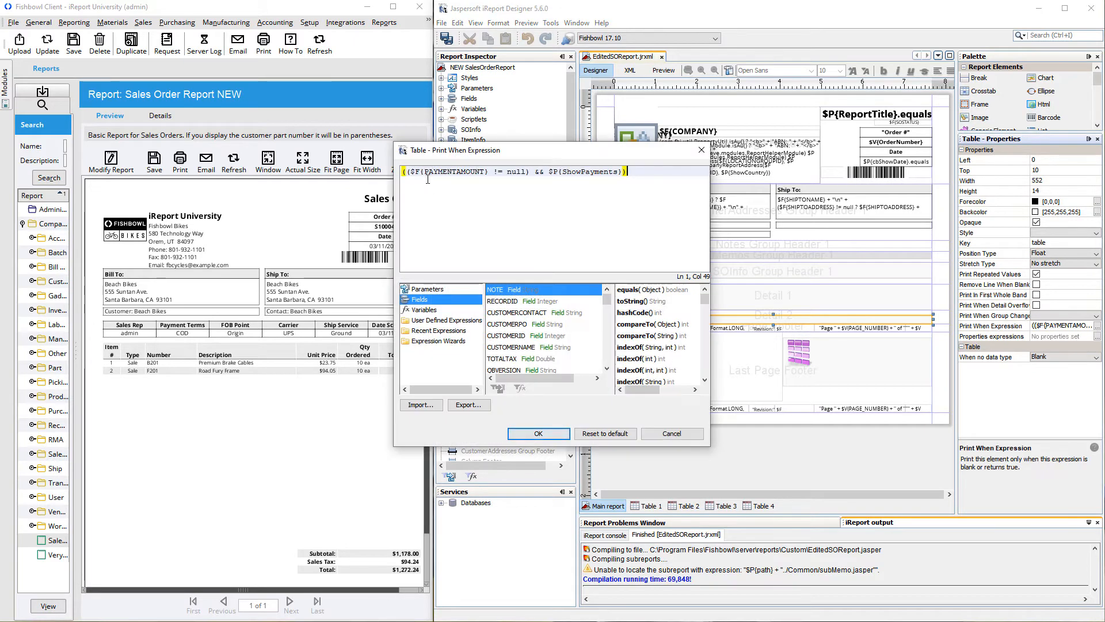
click(701, 150)
Inspect the Detail 1 table's own layout and its item description field, and return to the main report.
click(784, 299)
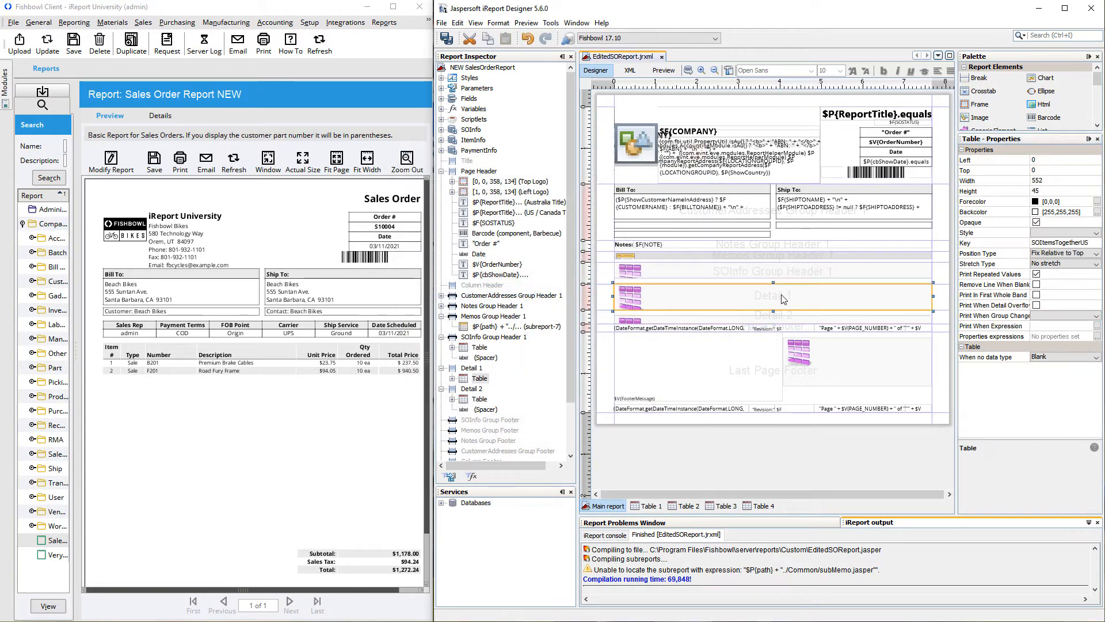
click(690, 507)
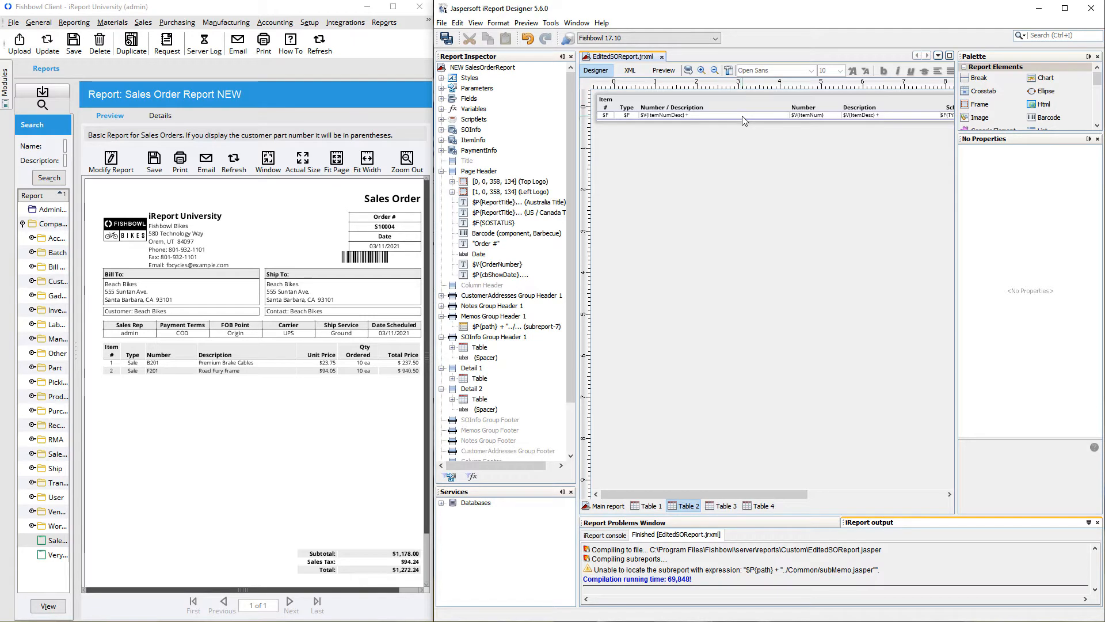
click(863, 116)
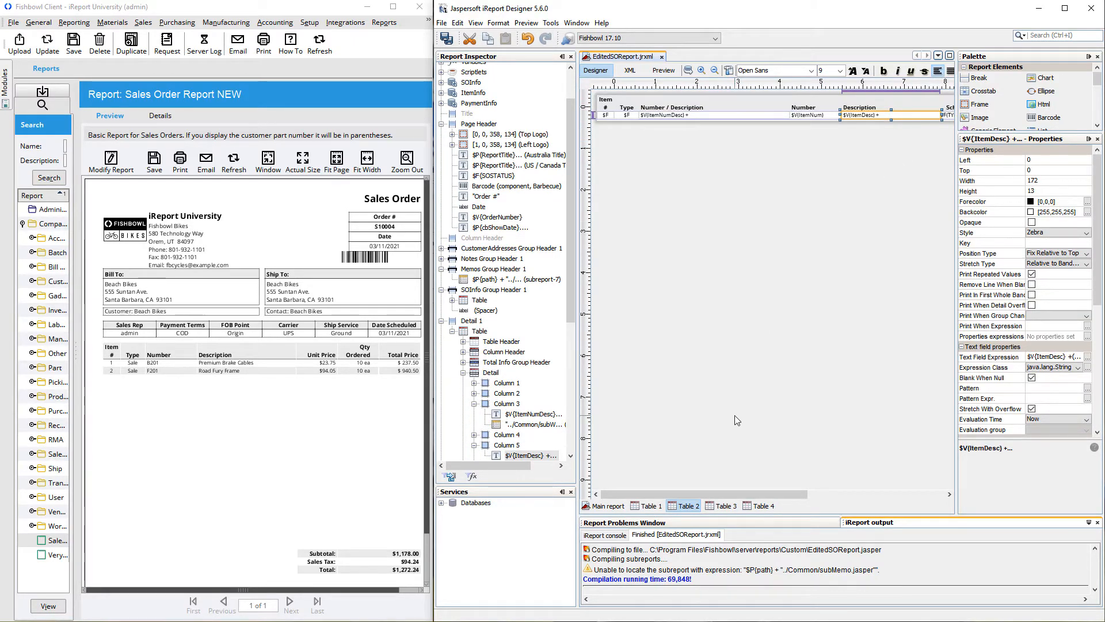
click(609, 509)
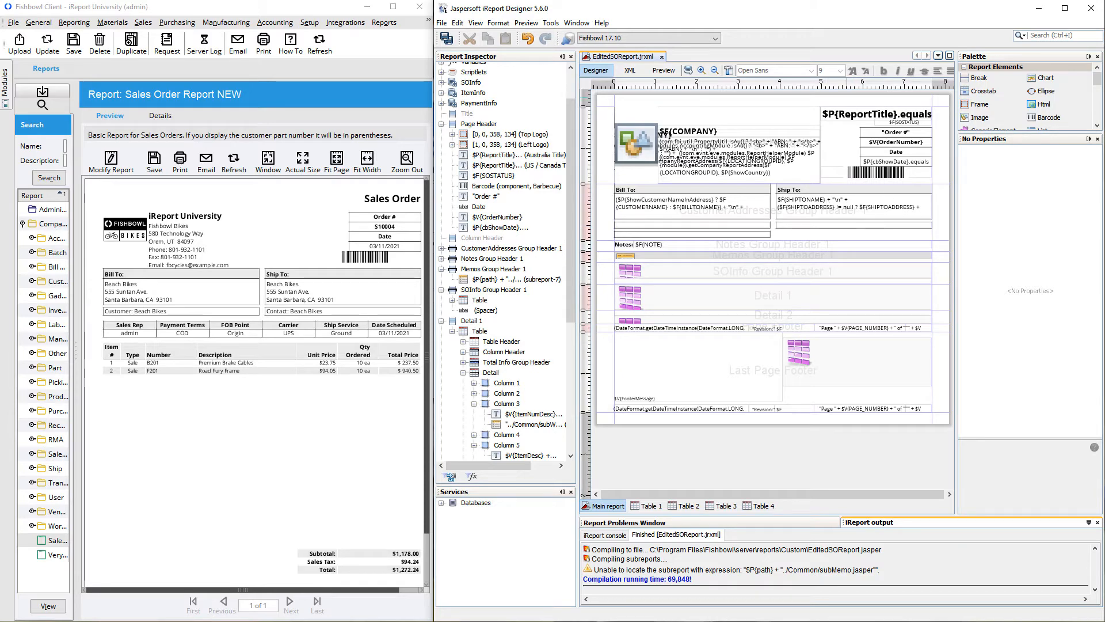
Review the main report query and its complete field list, and close it without changes.
click(688, 71)
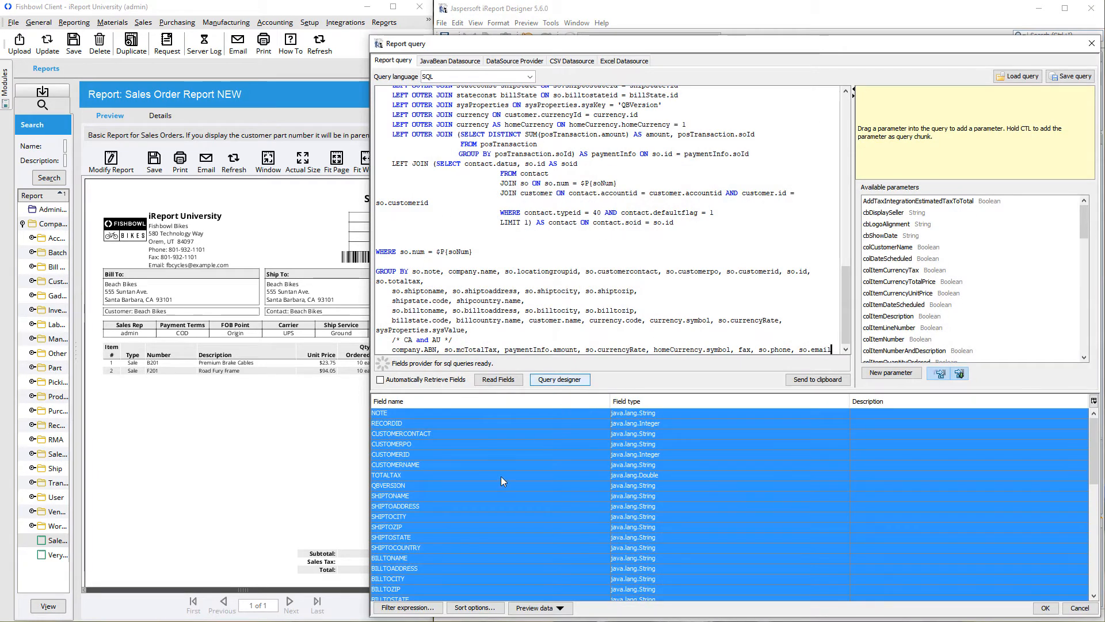
scroll(482, 507, down, 10)
scroll(482, 506, down, 2)
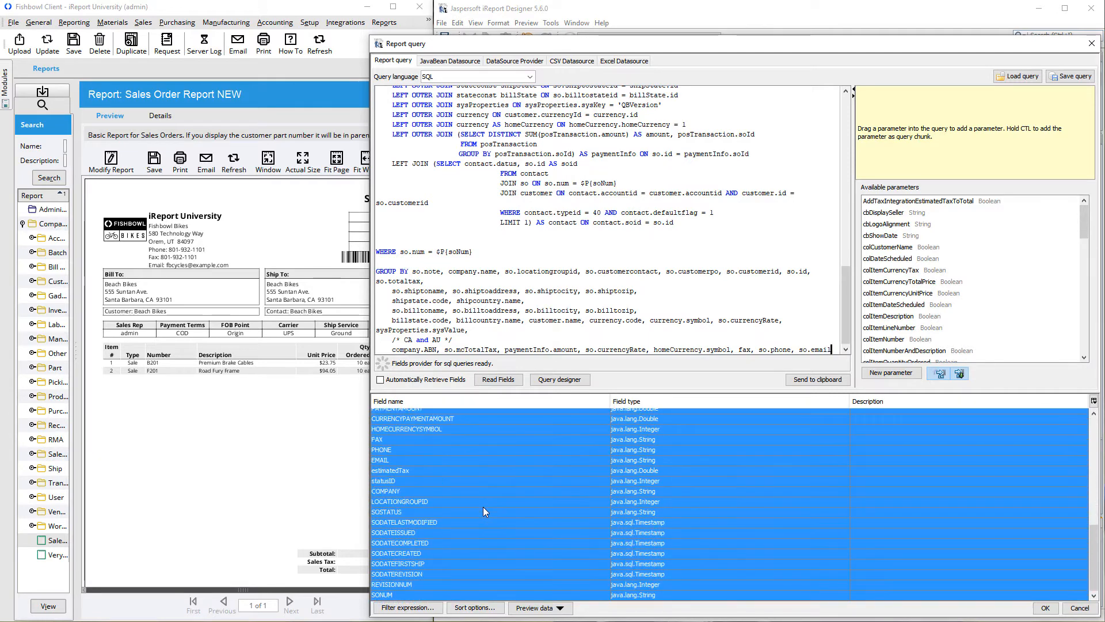
scroll(482, 507, up, 12)
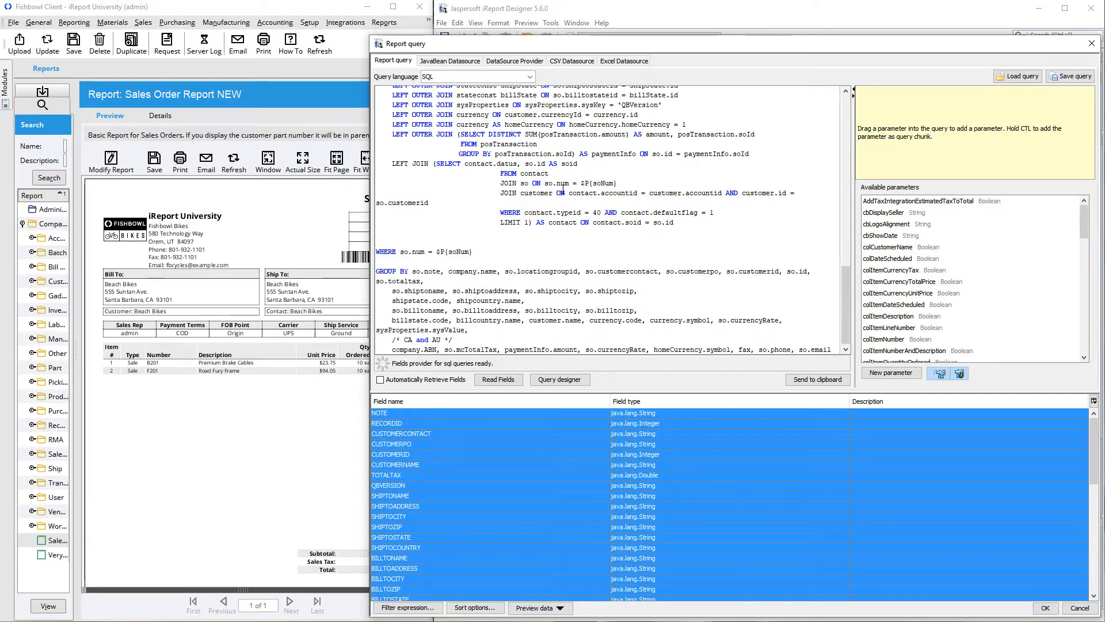
click(1080, 608)
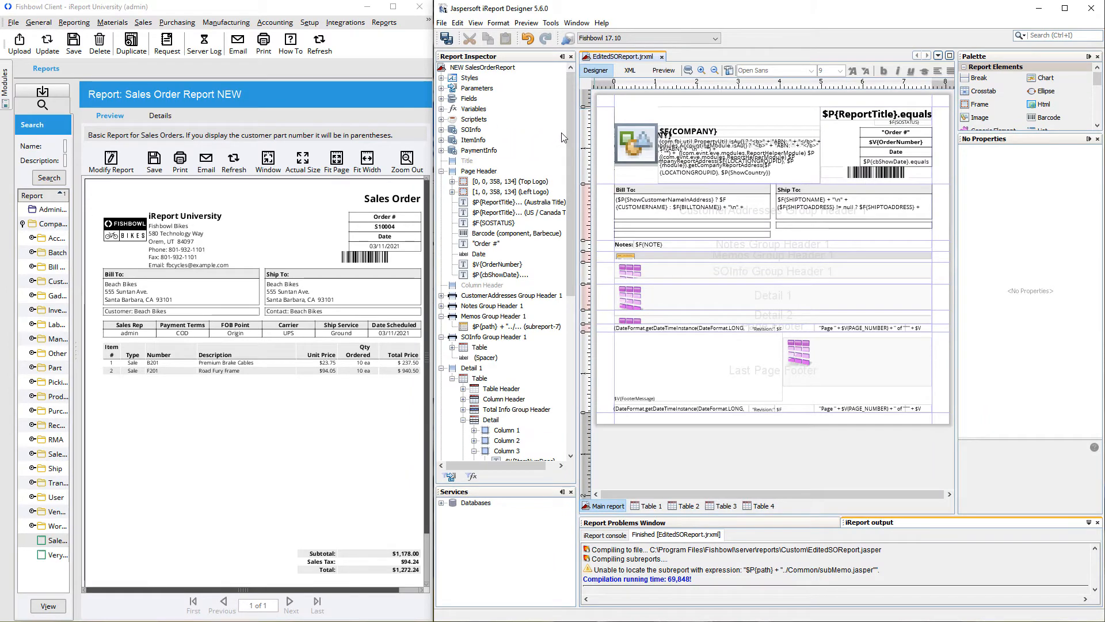
Review the SOInfo dataset's query and field list, and close it without changes.
click(478, 130)
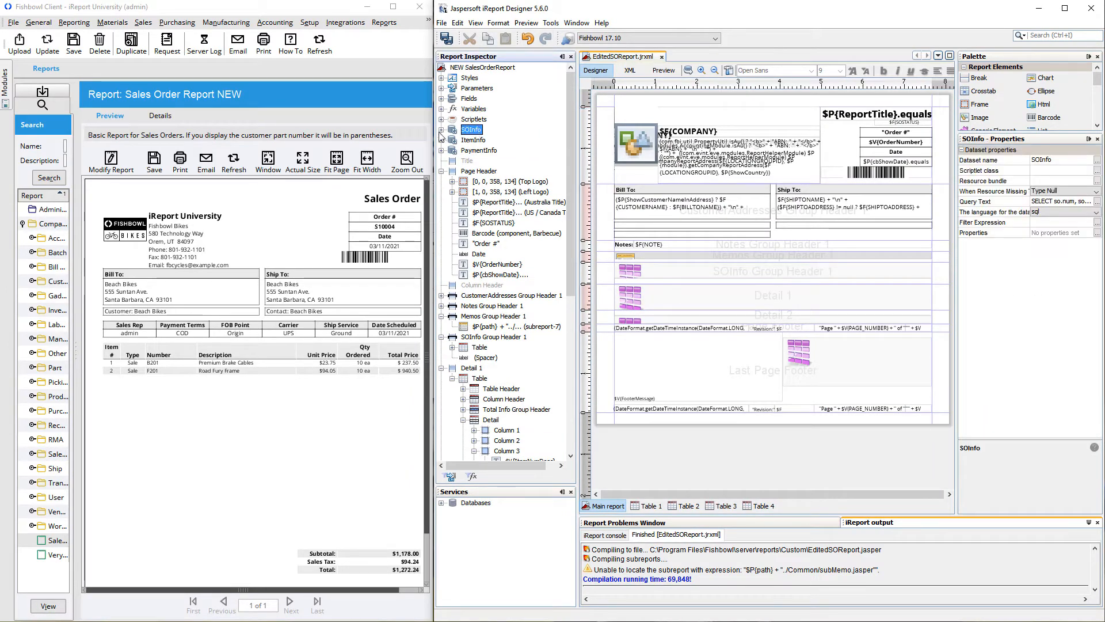
right_click(472, 134)
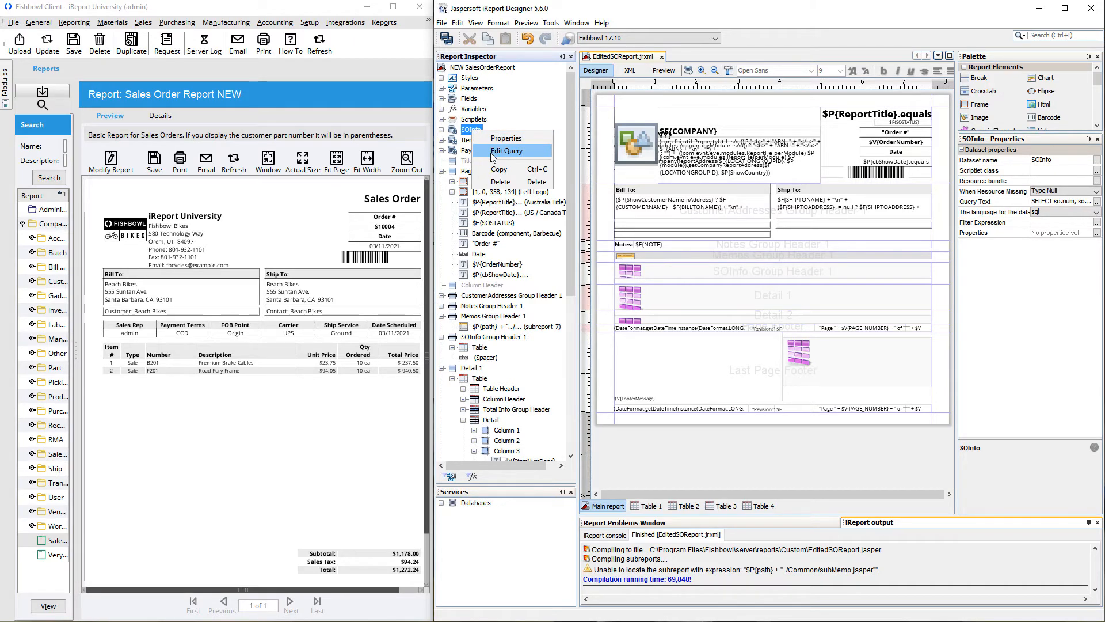
click(493, 153)
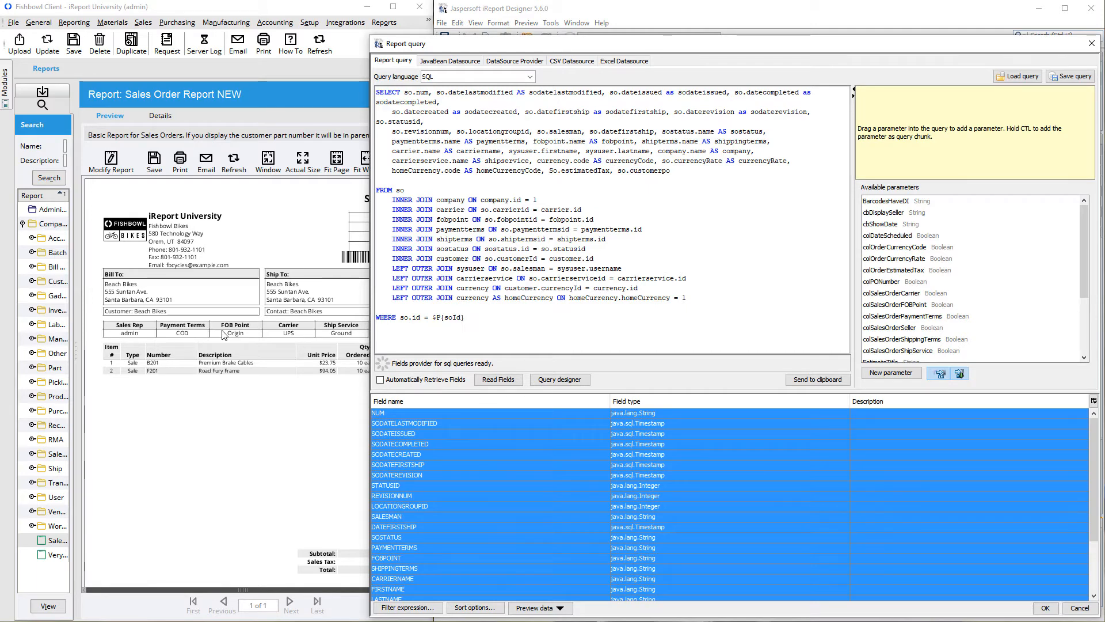
scroll(454, 528, down, 3)
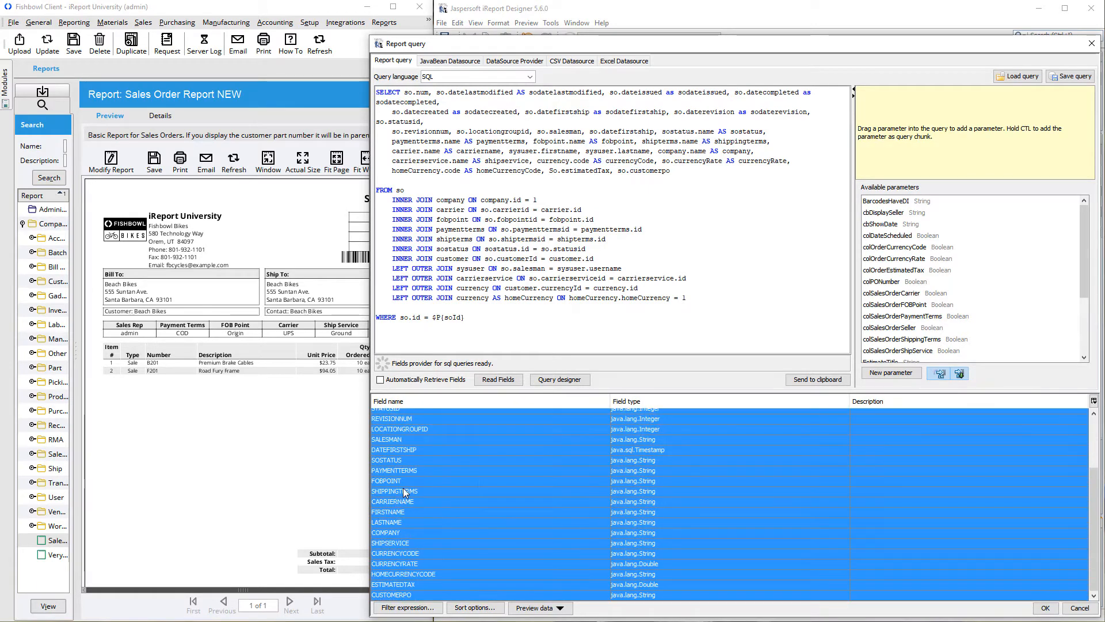
click(1078, 607)
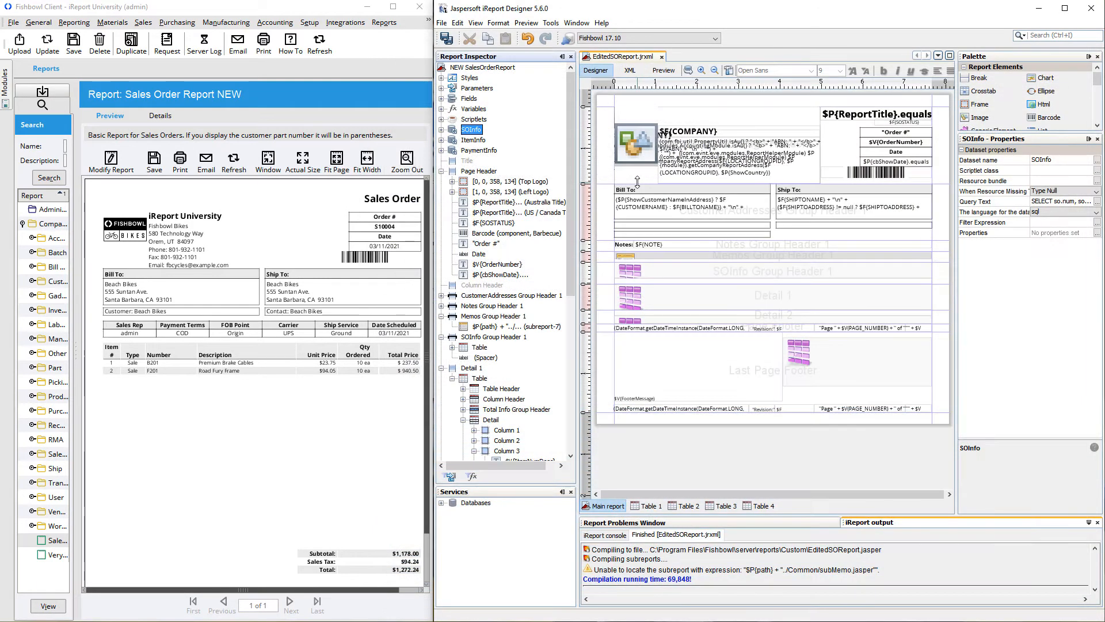
Examine the ItemInfo dataset's properties and the tables in the Last Page Footer and Detail 1 bands.
click(474, 142)
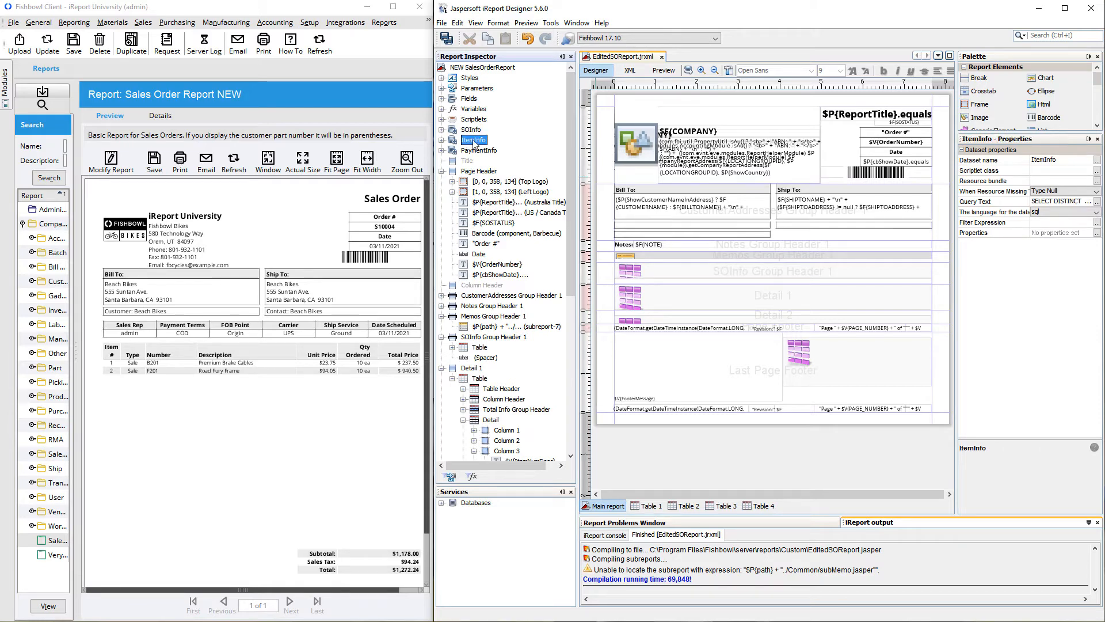
click(870, 373)
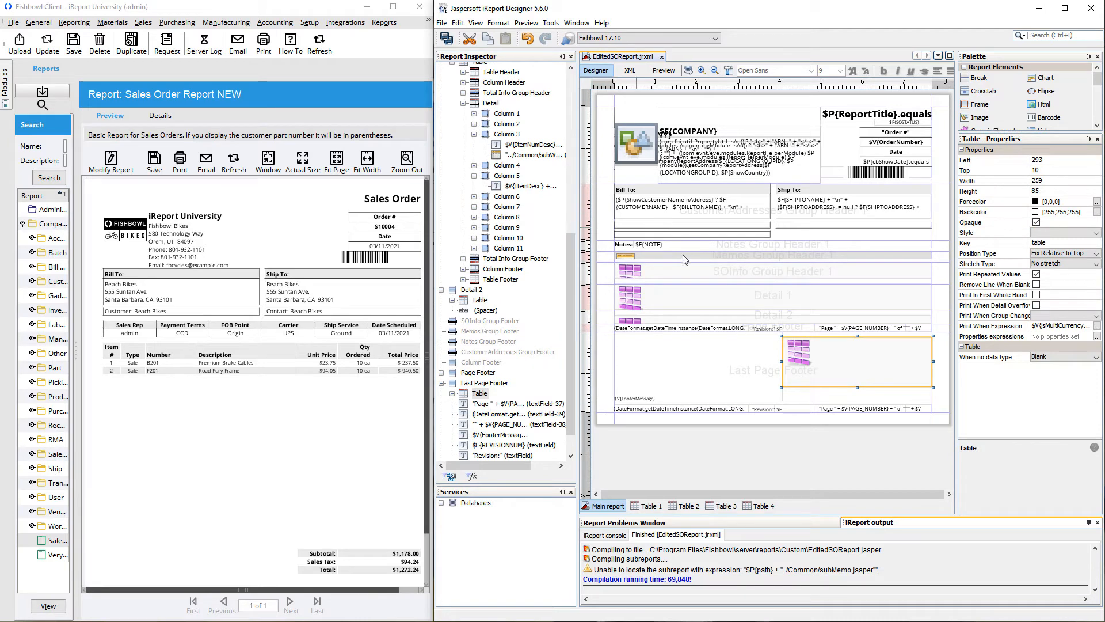
click(706, 300)
scroll(557, 271, up, 8)
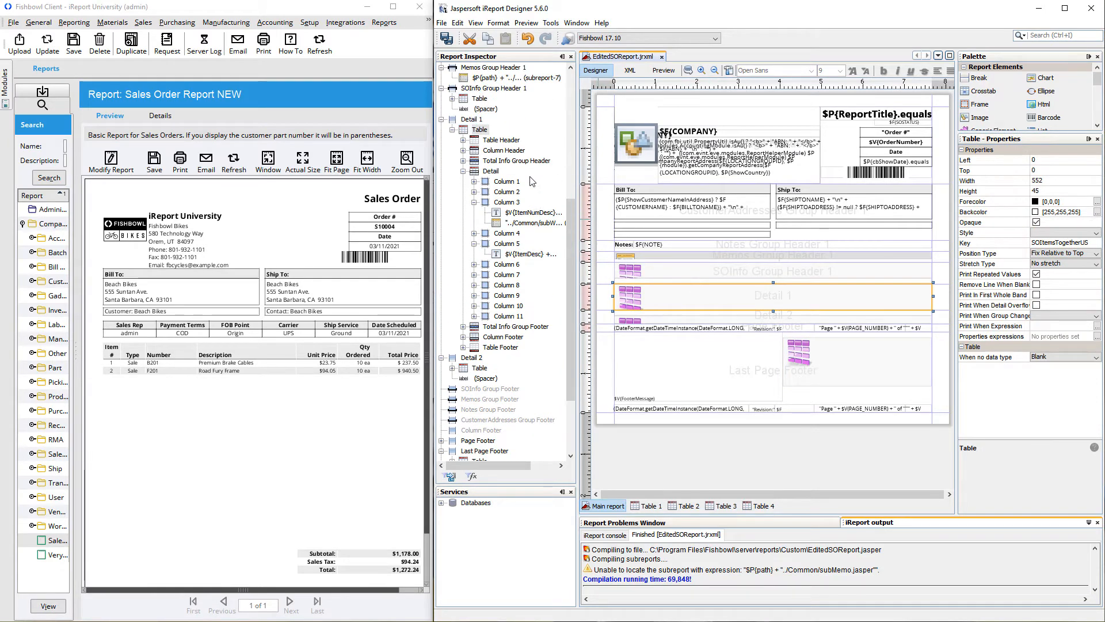
scroll(556, 271, up, 2)
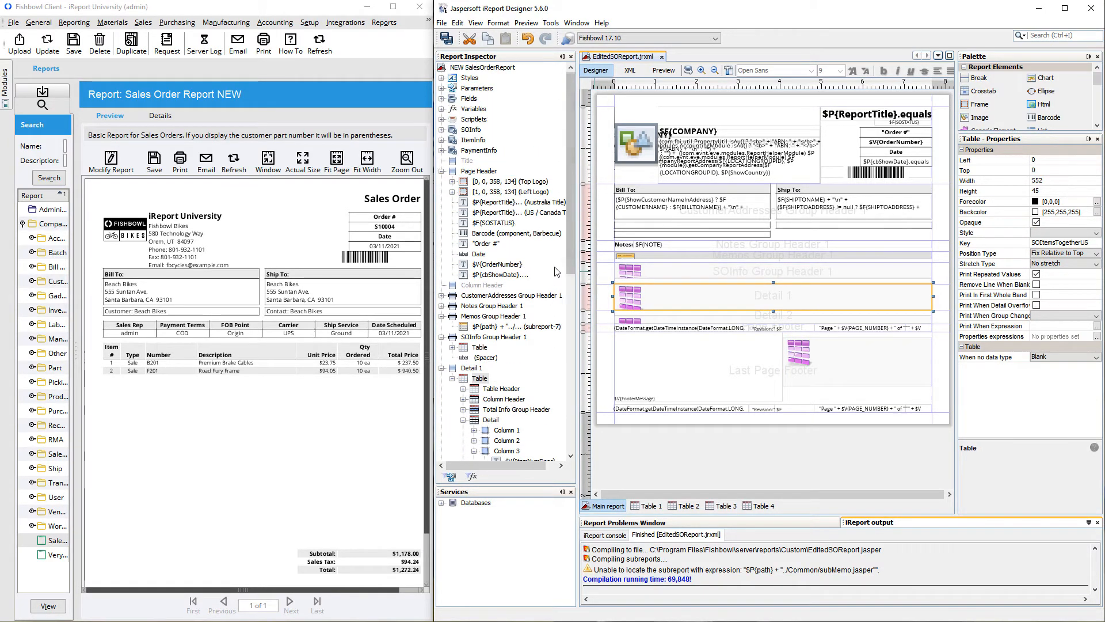
Check the sub dataset assigned to the Detail 1 table and the available alternatives, and close its datasource settings unchanged.
right_click(702, 301)
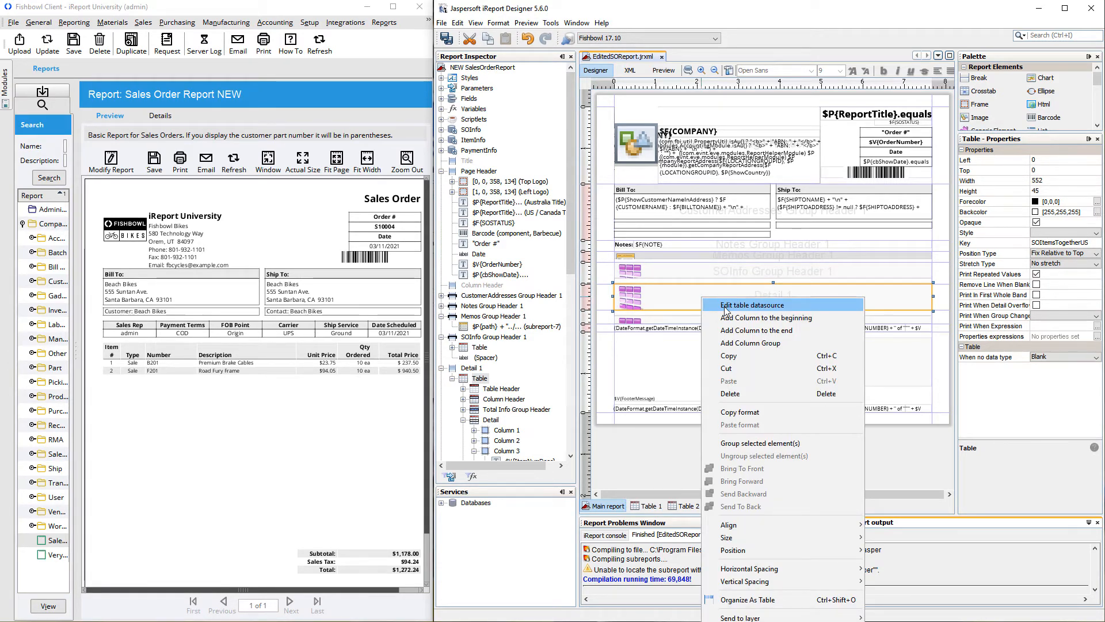
click(725, 308)
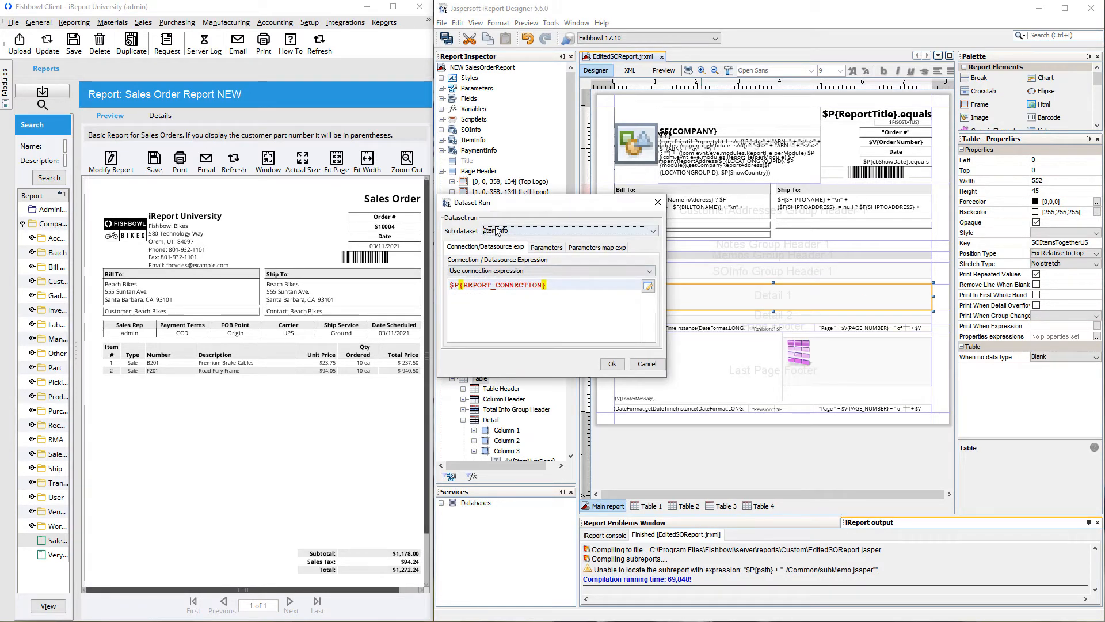
click(656, 231)
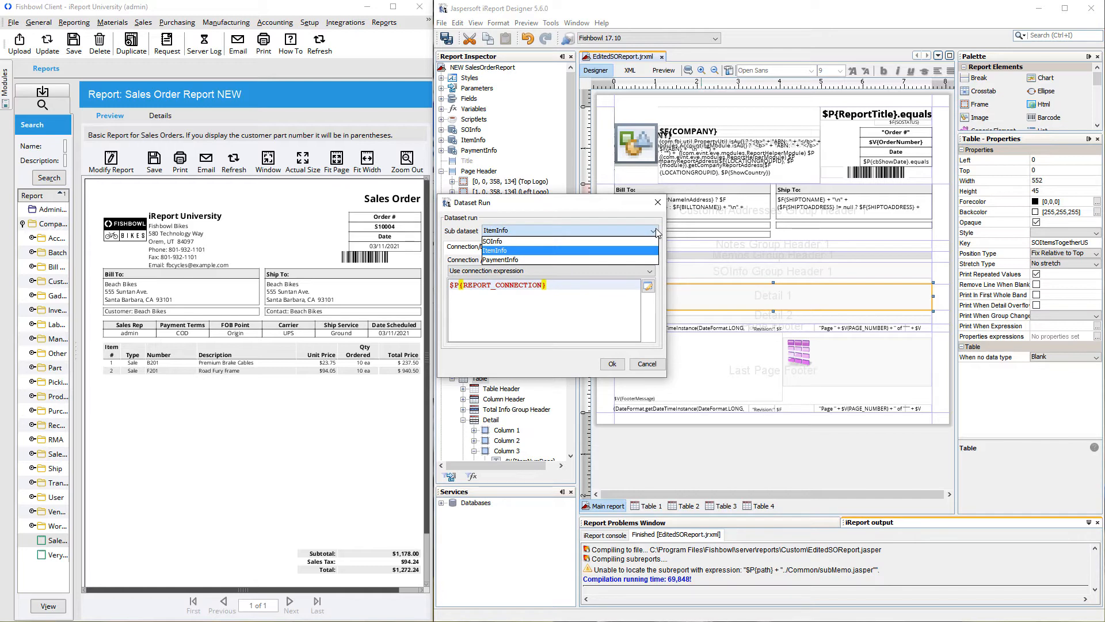
click(656, 231)
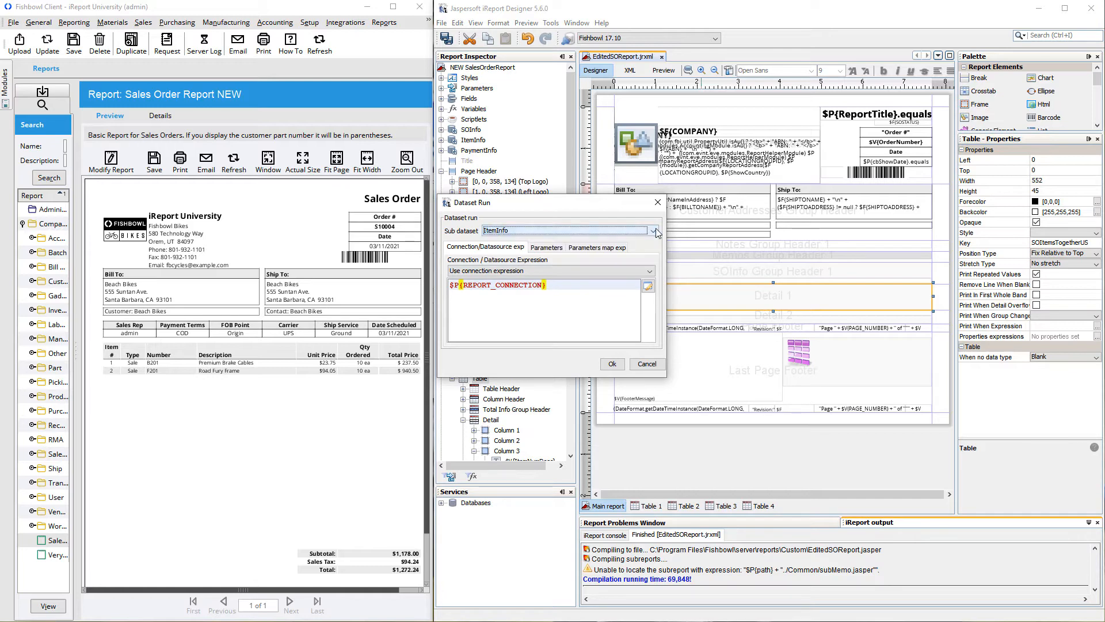
key(Escape)
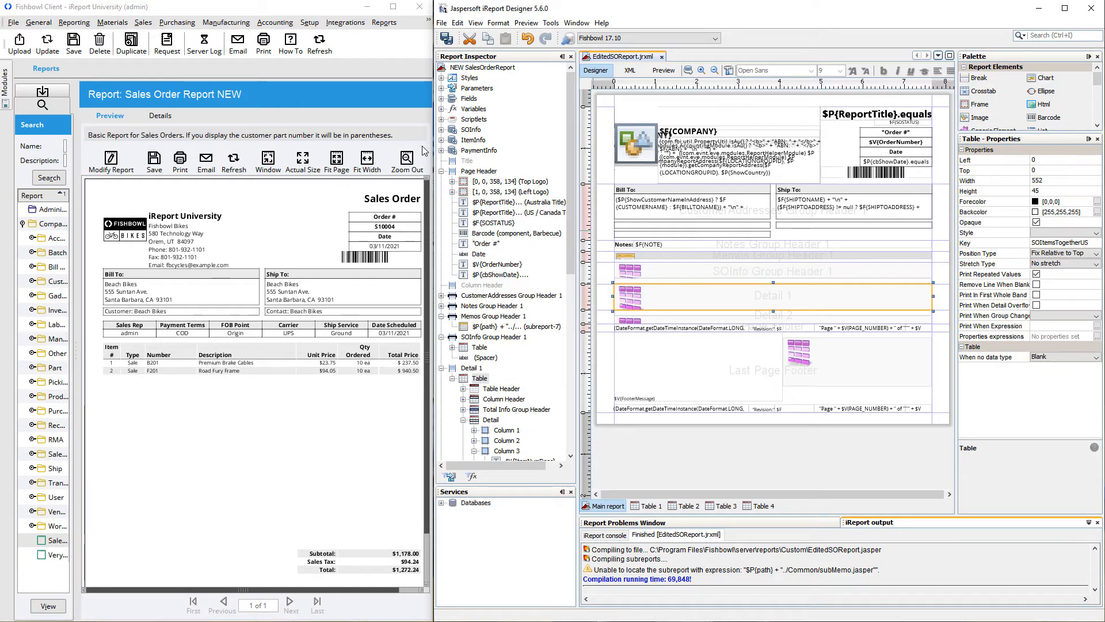
Open the ItemInfo dataset's query, enlarge the SQL area and examine the joins in its FROM clause.
right_click(474, 142)
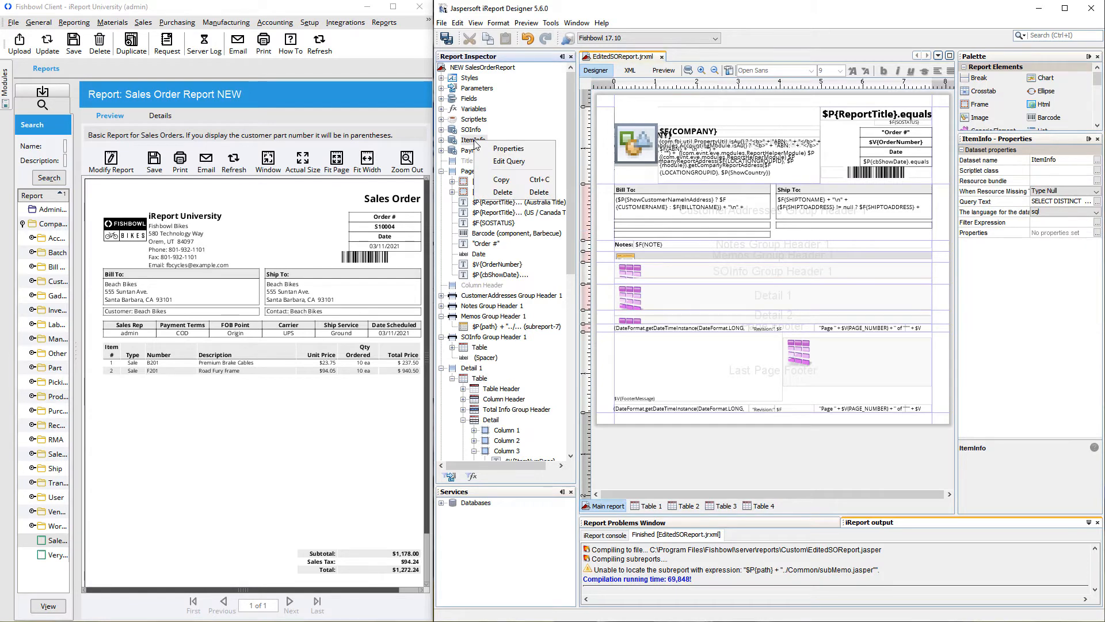
click(512, 162)
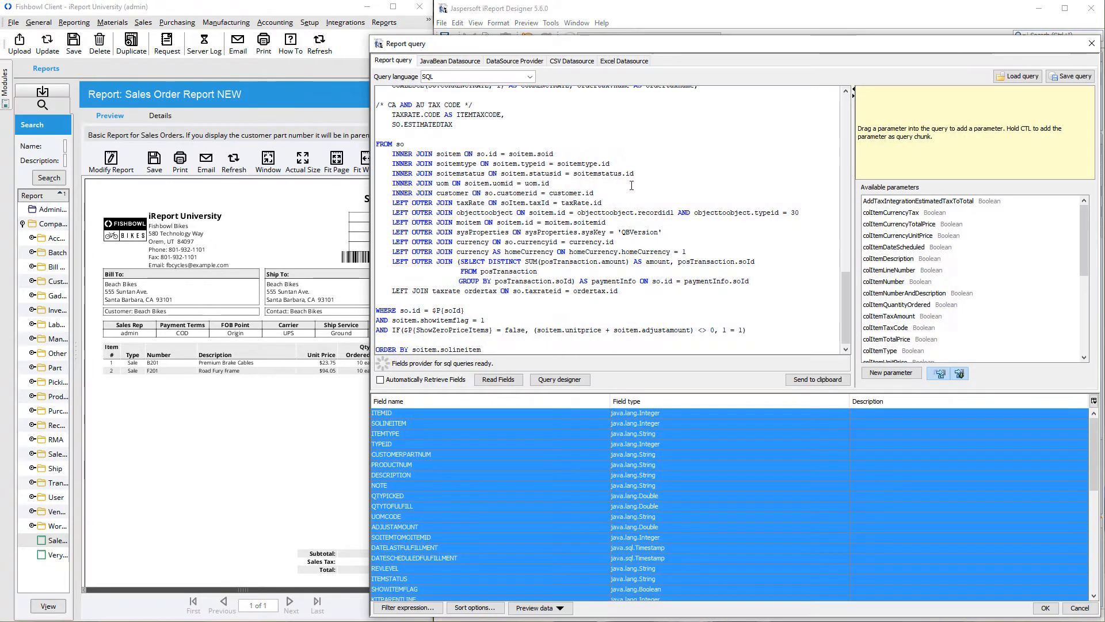
drag(680, 392, 681, 540)
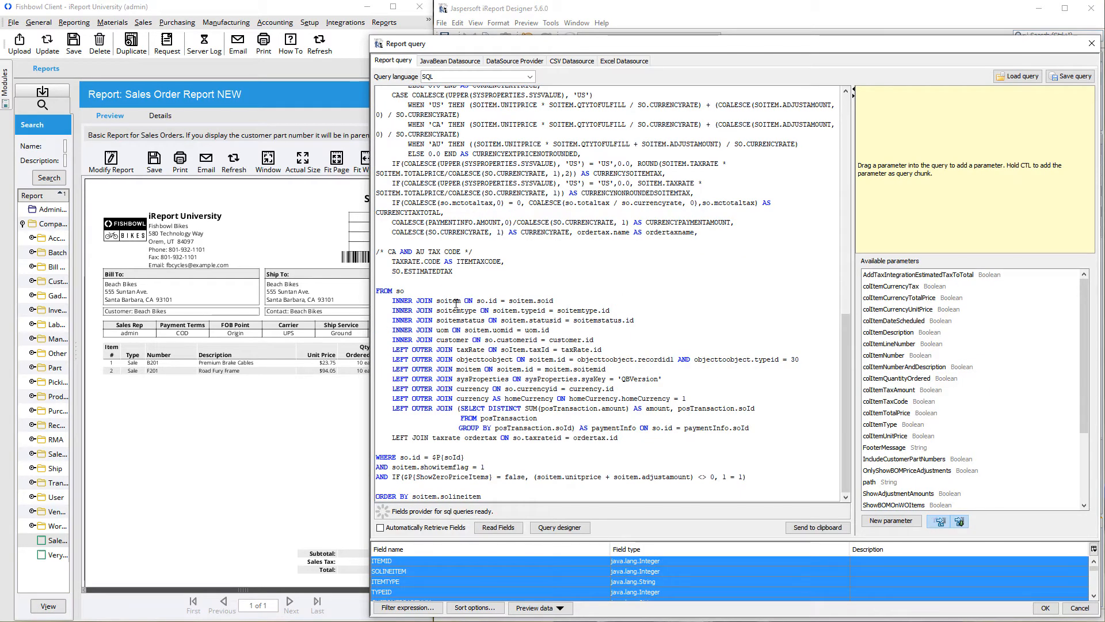
drag(453, 300, 490, 417)
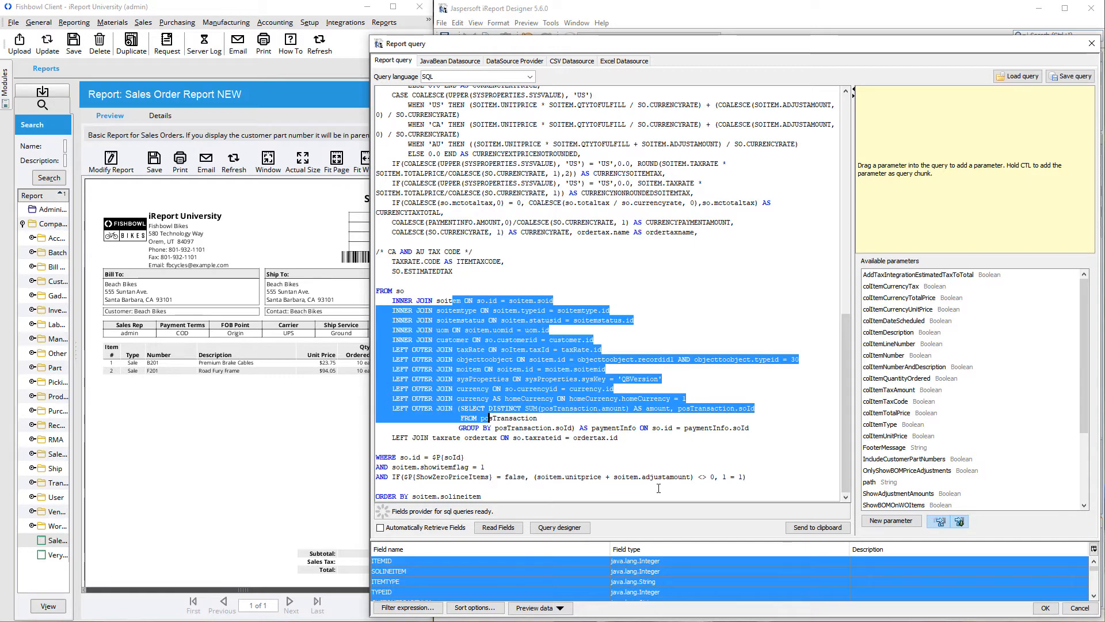
Add the line "LEFT JOIN product ON product.id = soitem.productid" below the taxrate join in the ItemInfo query.
click(628, 429)
click(629, 435)
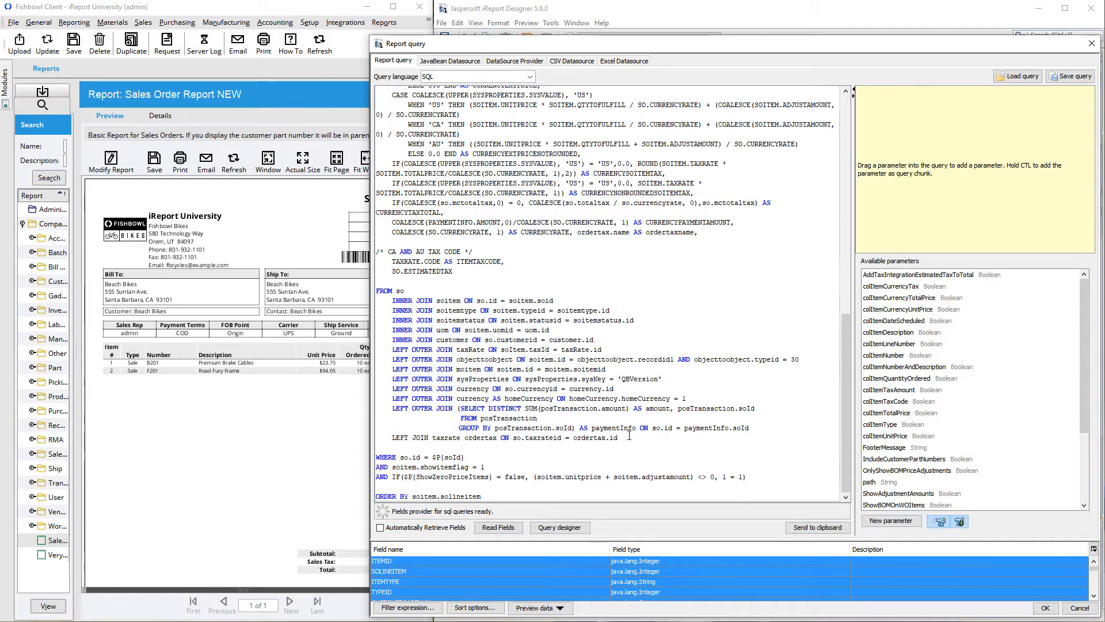
key(Return)
key(Tab)
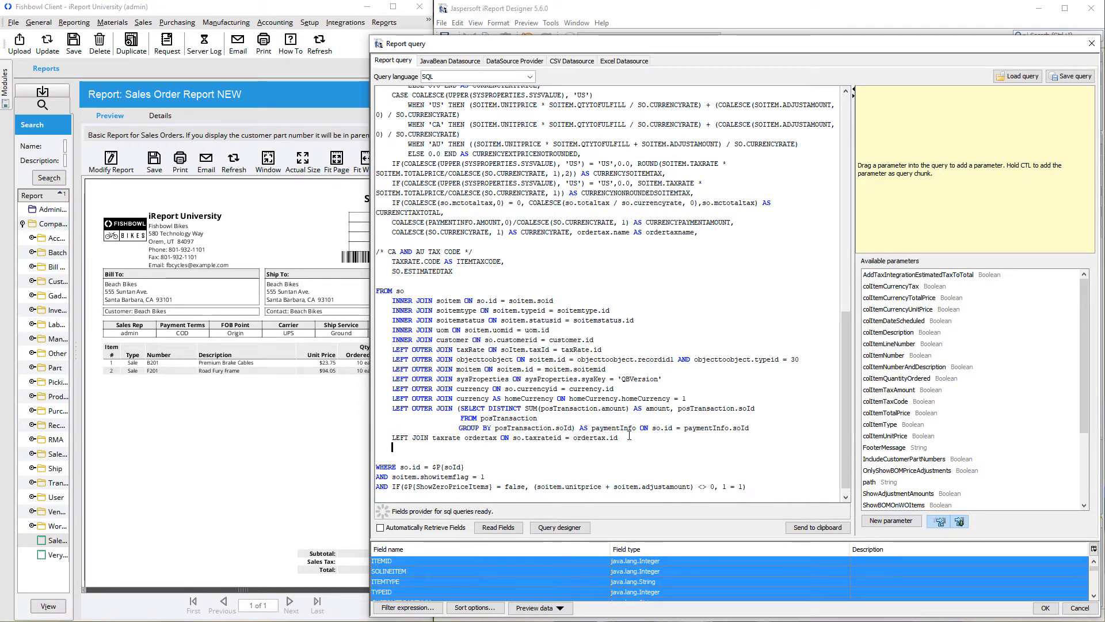
text(LEFT JOIN )
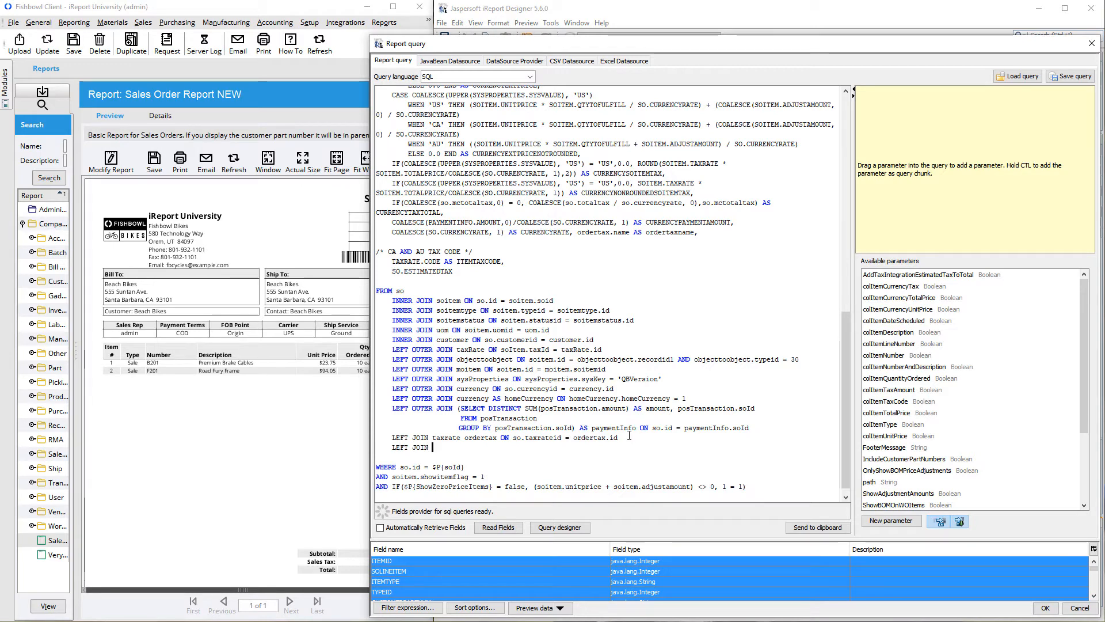
text(product)
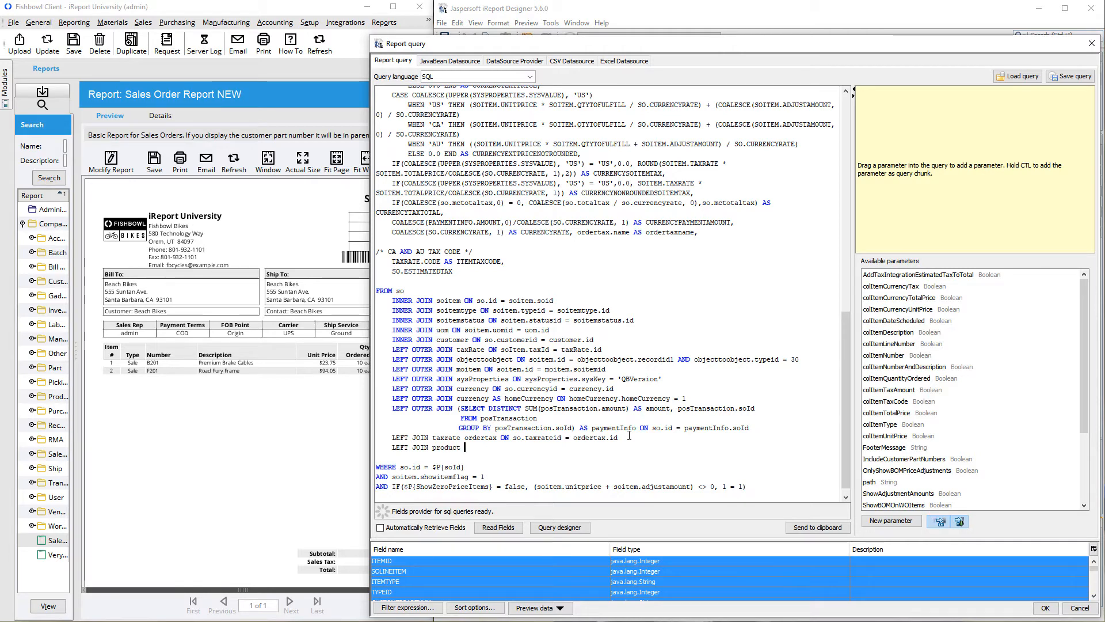
text(ON product.id)
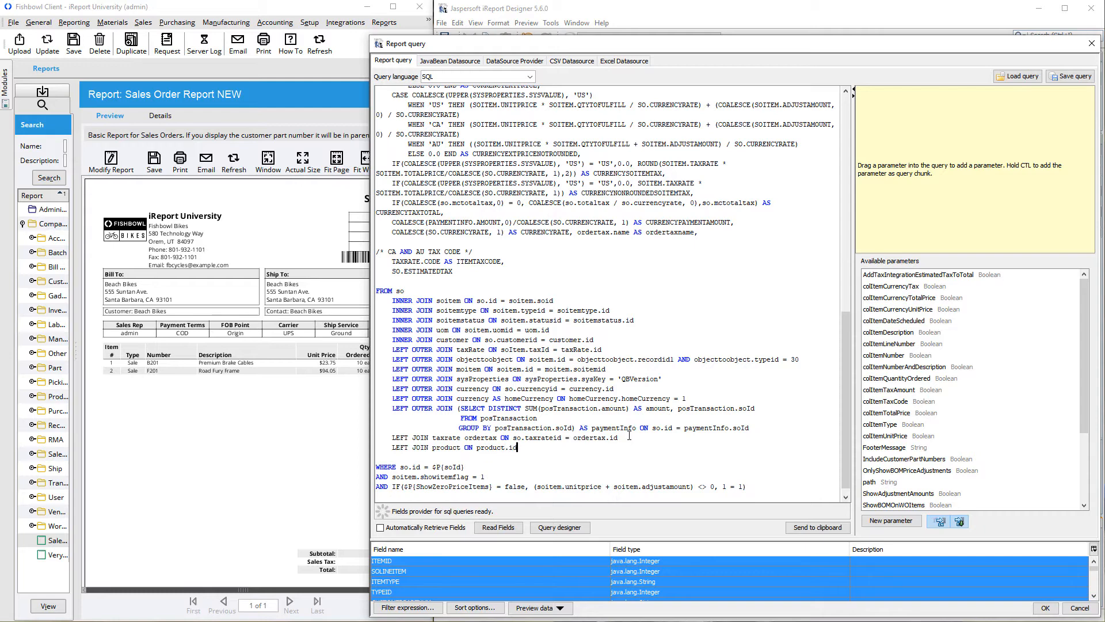
text( = soitem.productid)
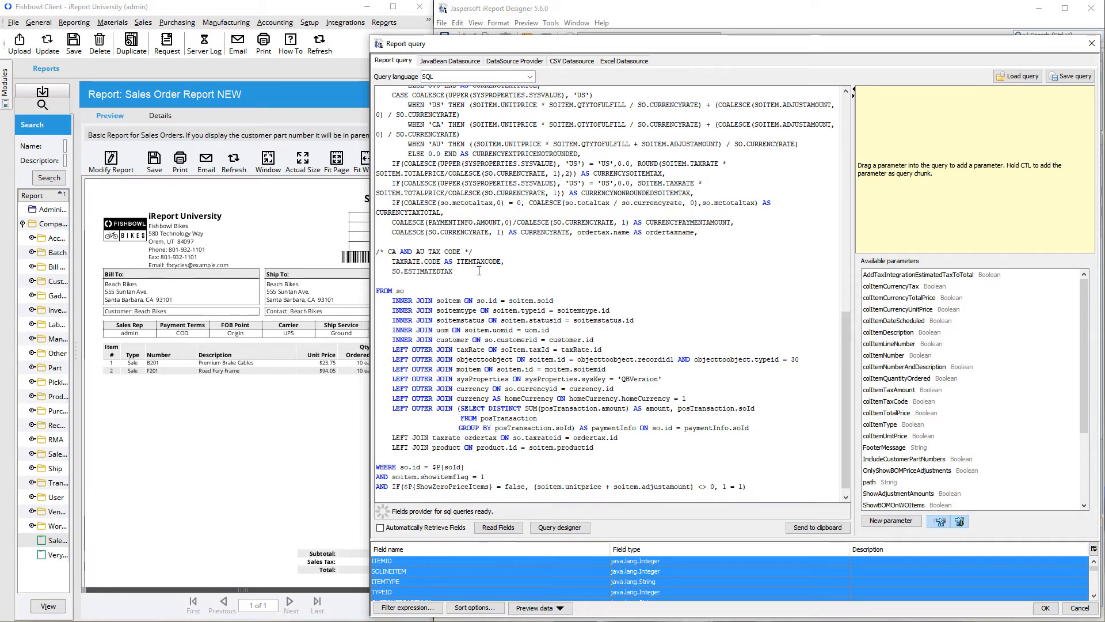
Add product.price with the alias listprice after SO.ESTIMATEDTAX in the ItemInfo query's SELECT list.
text(,)
key(Return)
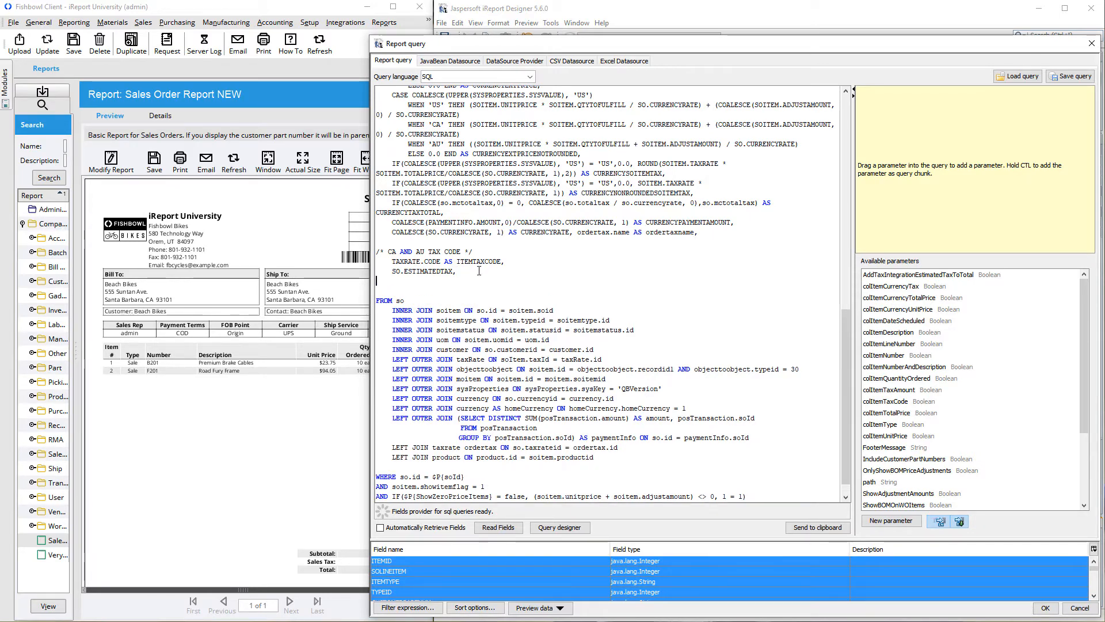
key(Return)
text(product.price listprice)
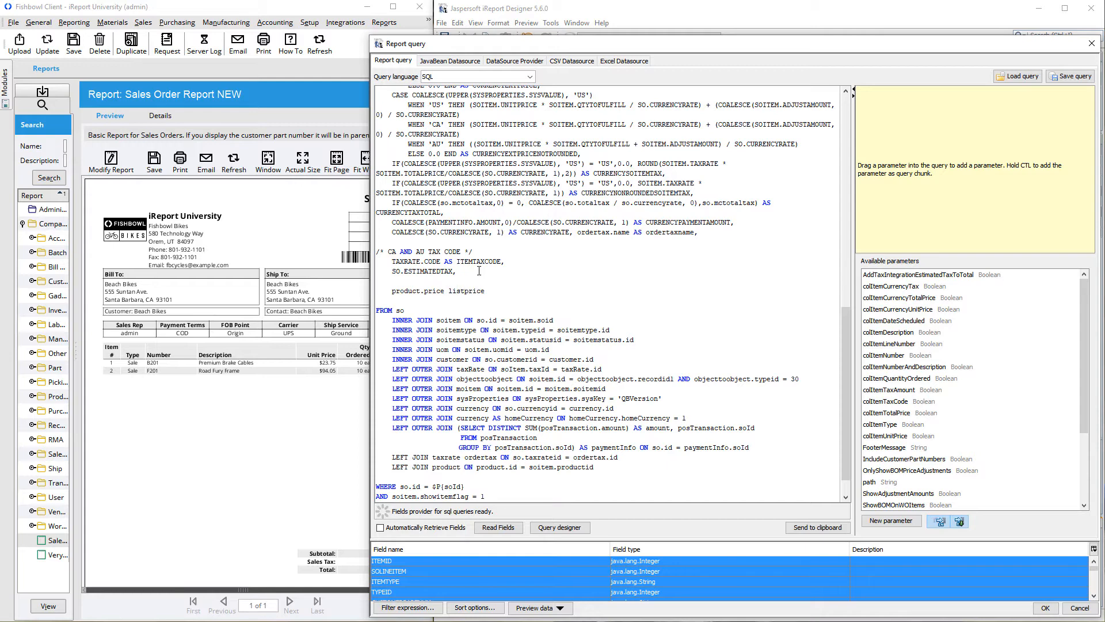
text(AS)
key(BackSpace)
key(BackSpace)
key(BackSpace)
double_click(464, 290)
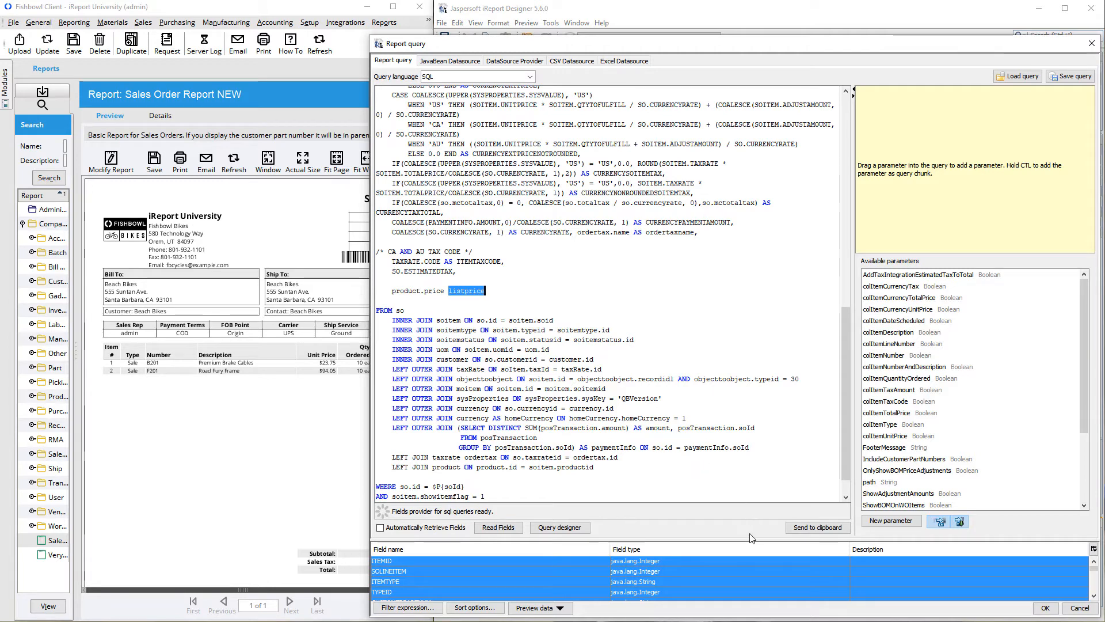
Enlarge the field list to check the ItemInfo fields and their types, and cancel the query dialog.
drag(748, 540, 731, 251)
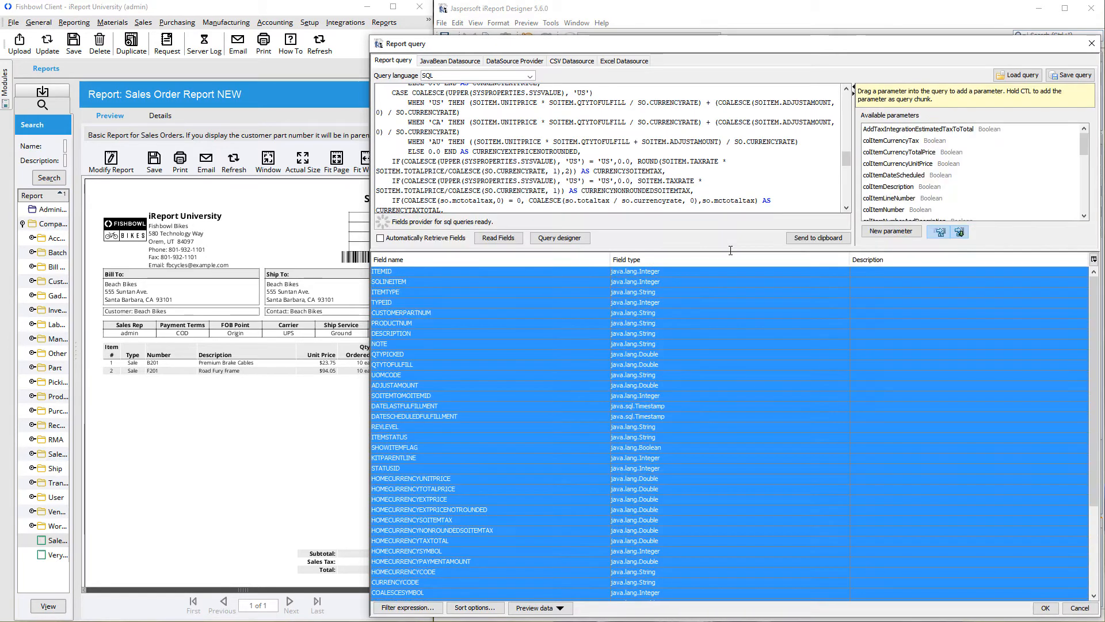
click(654, 384)
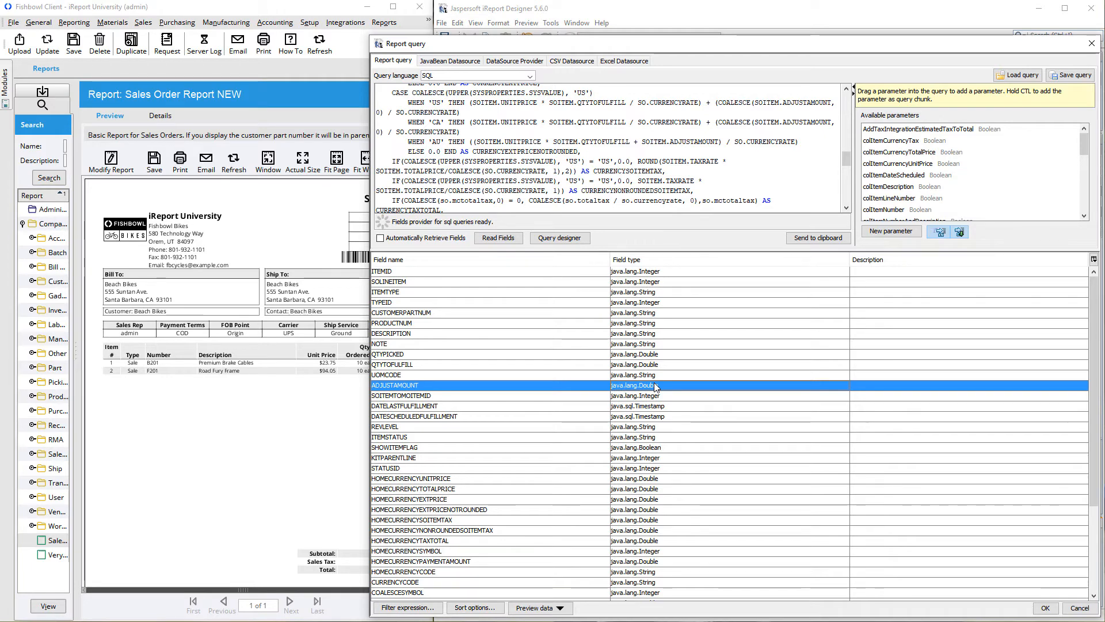
click(1074, 610)
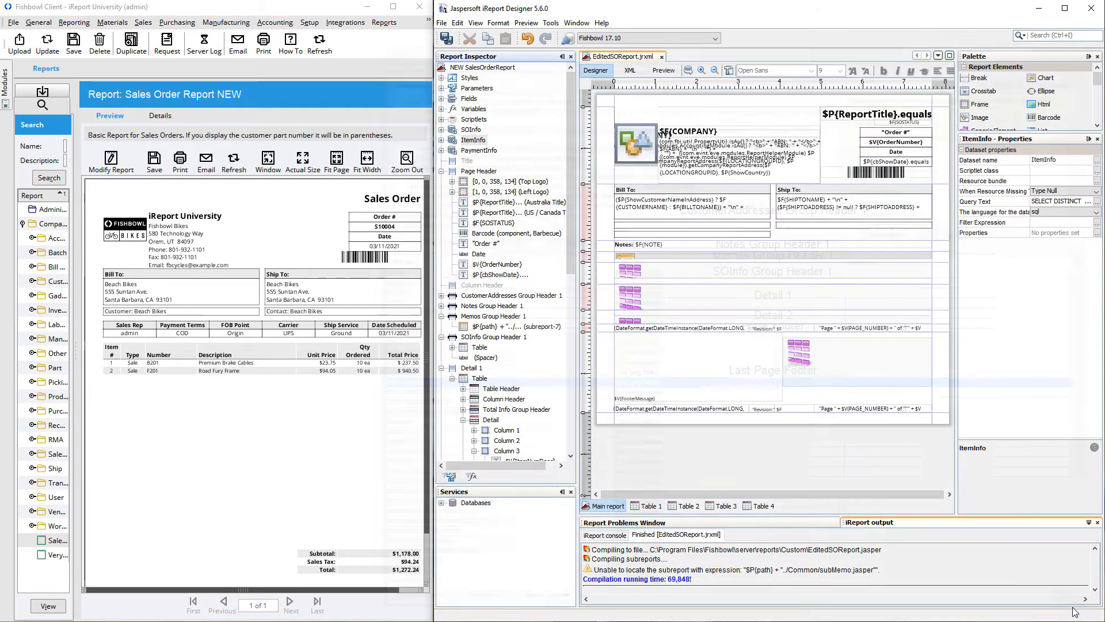
Add a field named listprice to the ItemInfo dataset.
click(442, 140)
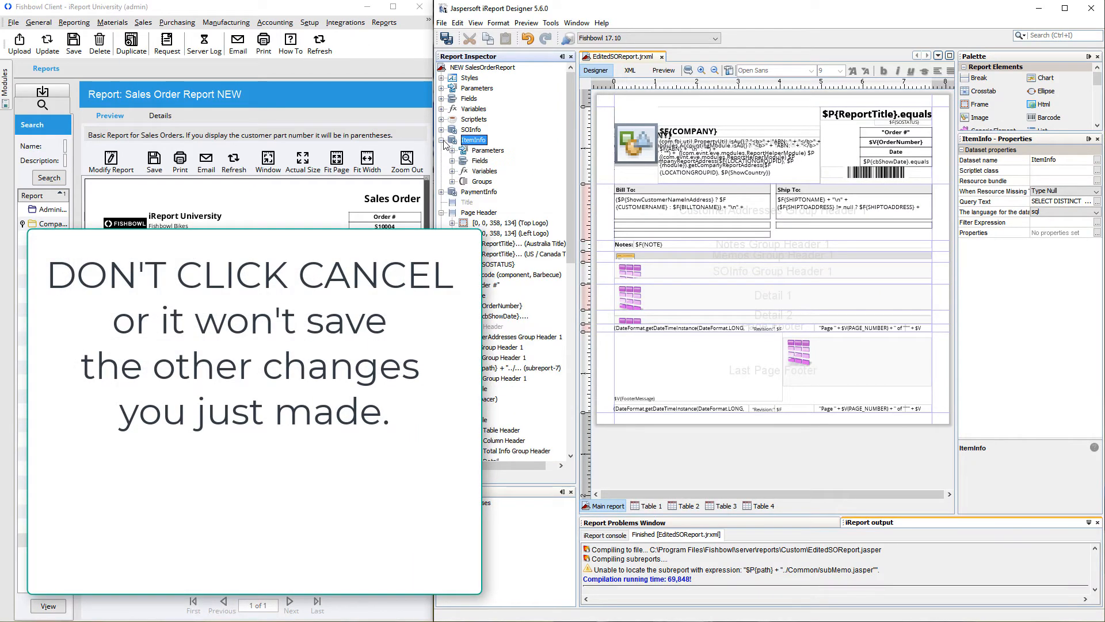
right_click(480, 162)
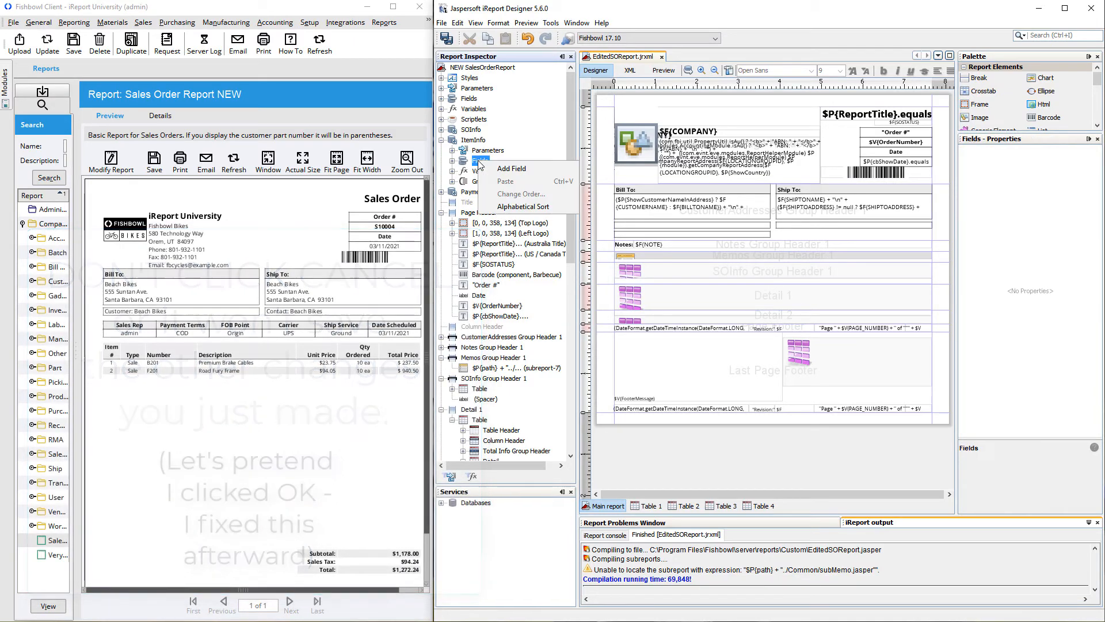
click(498, 171)
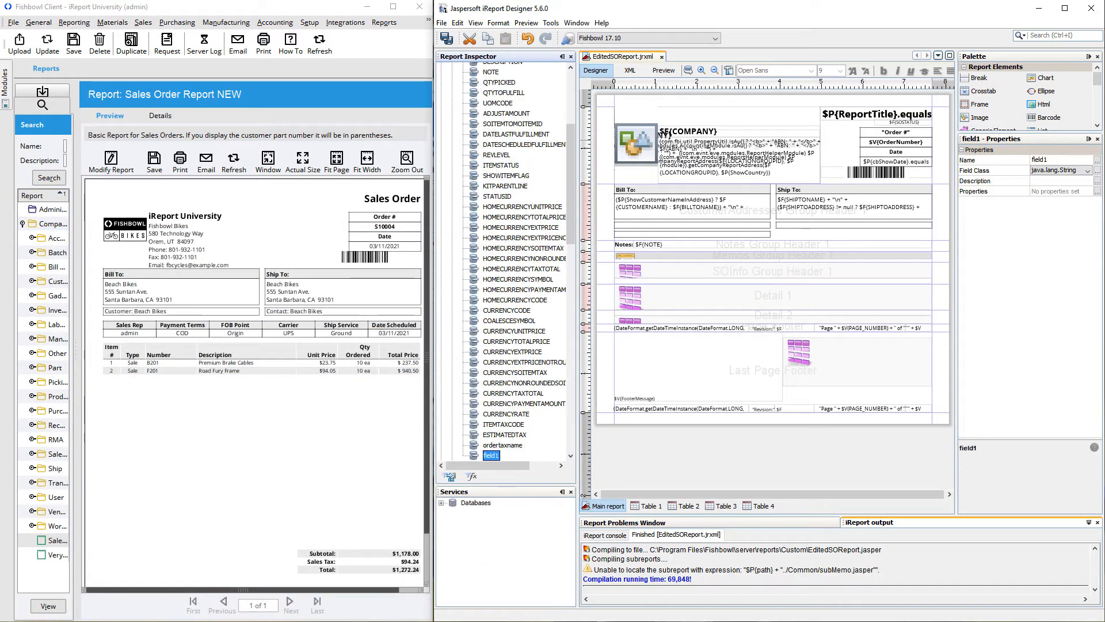
click(1080, 161)
text(listprice)
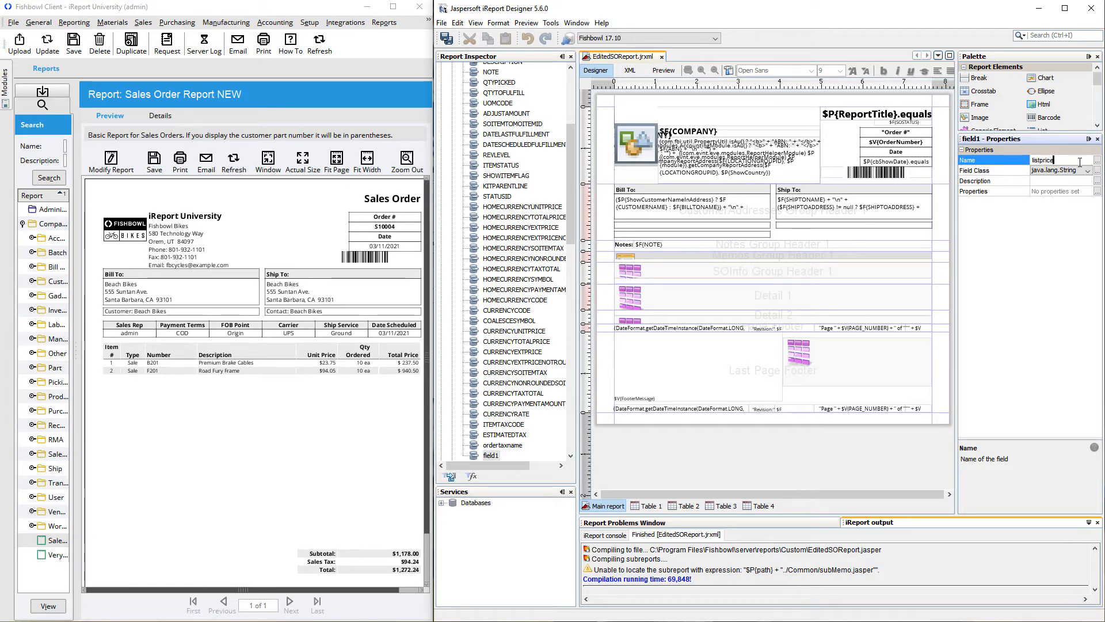
key(Return)
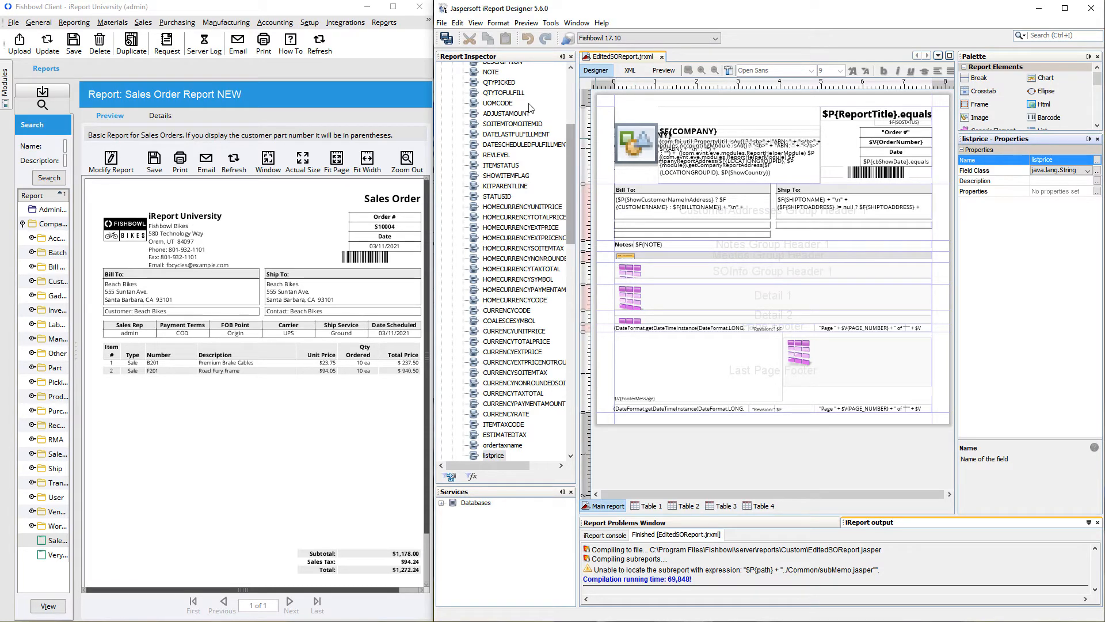
Check the field class of QTYTOFULFILL and the available class options.
click(496, 93)
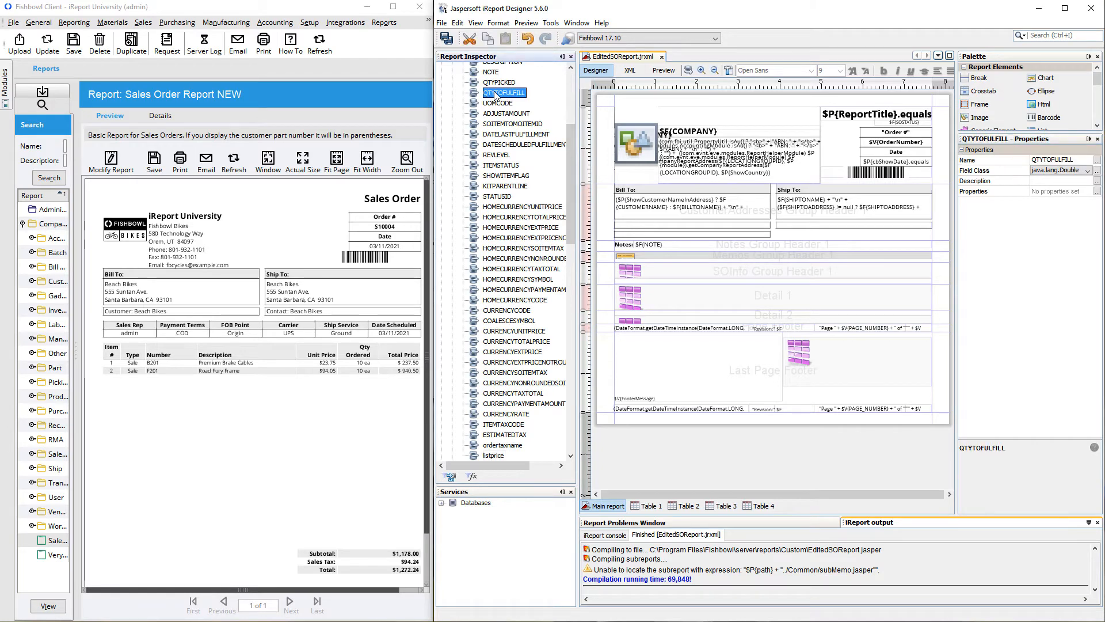
click(1087, 170)
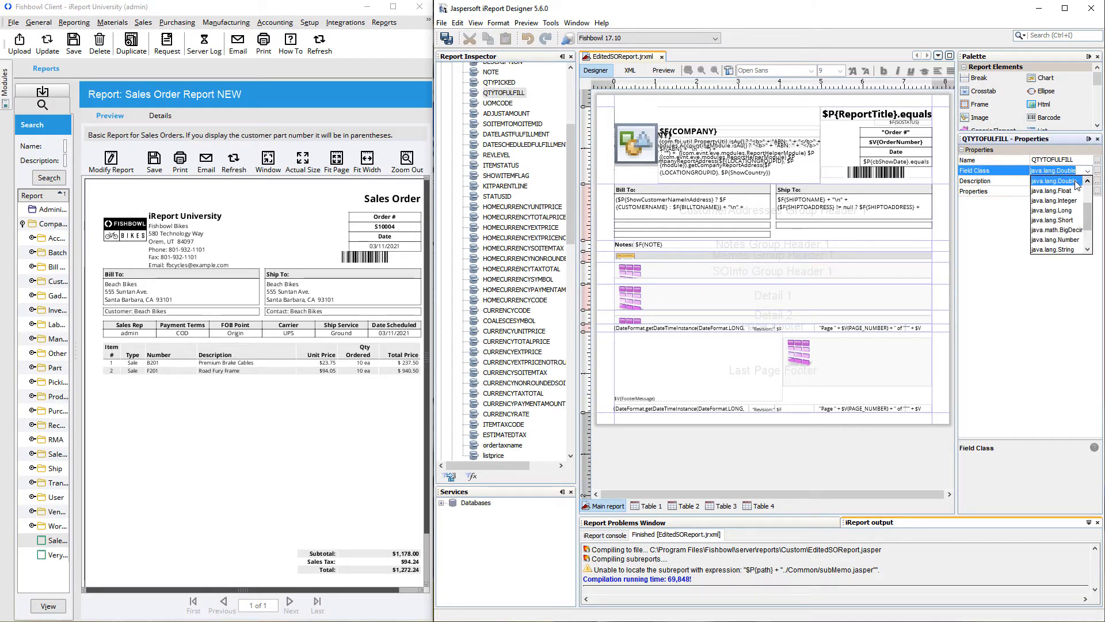
click(1059, 198)
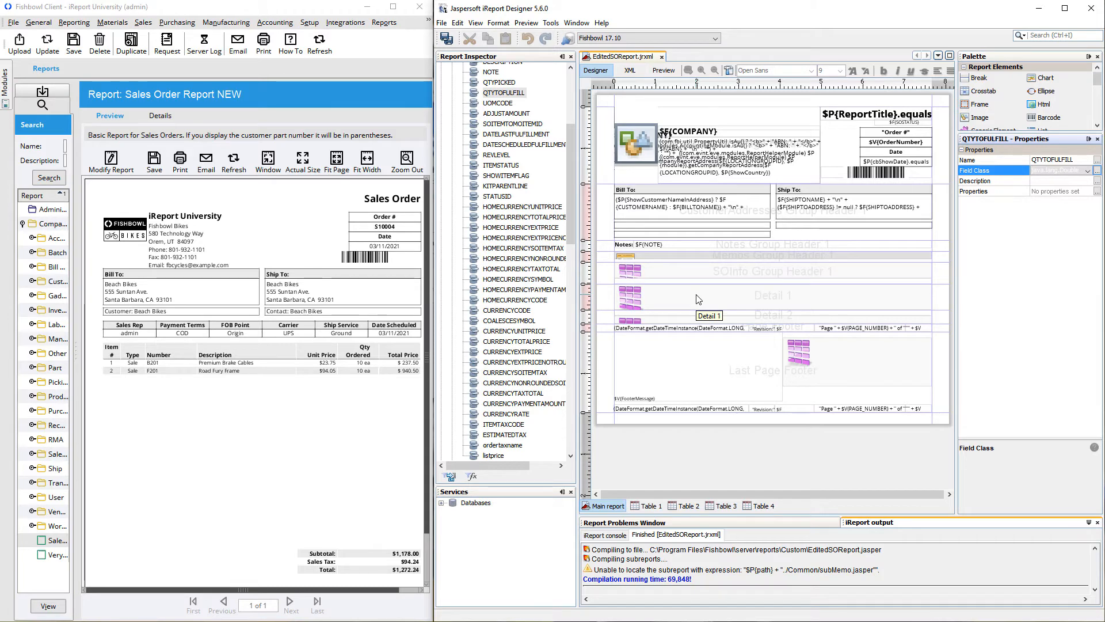
Add a new column before the Unit Price column in Table 2.
click(678, 507)
drag(798, 494, 898, 493)
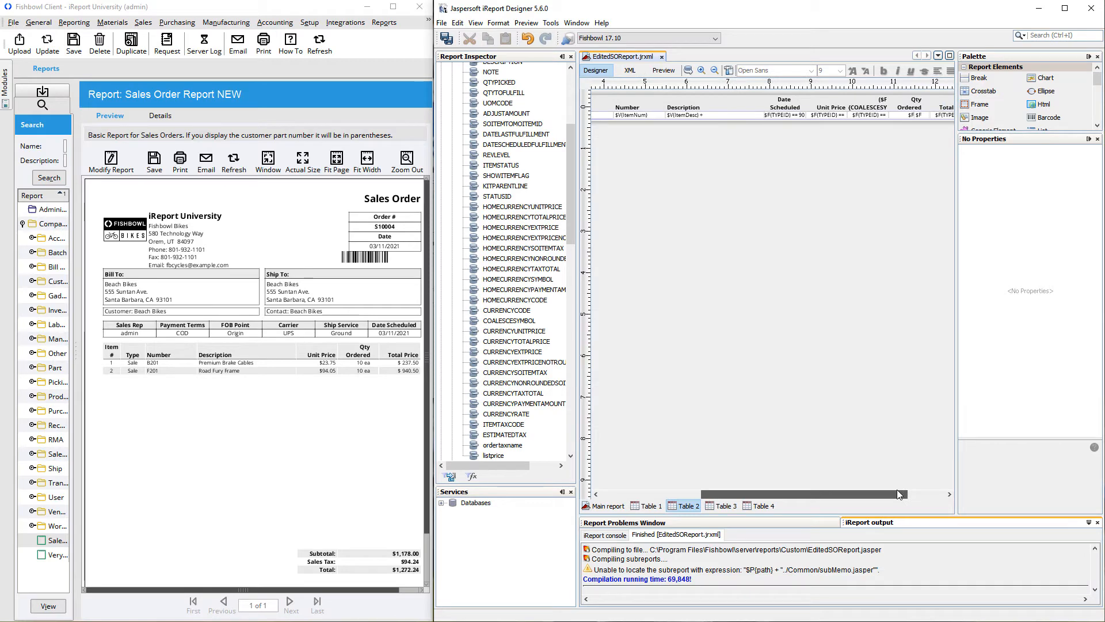
click(827, 104)
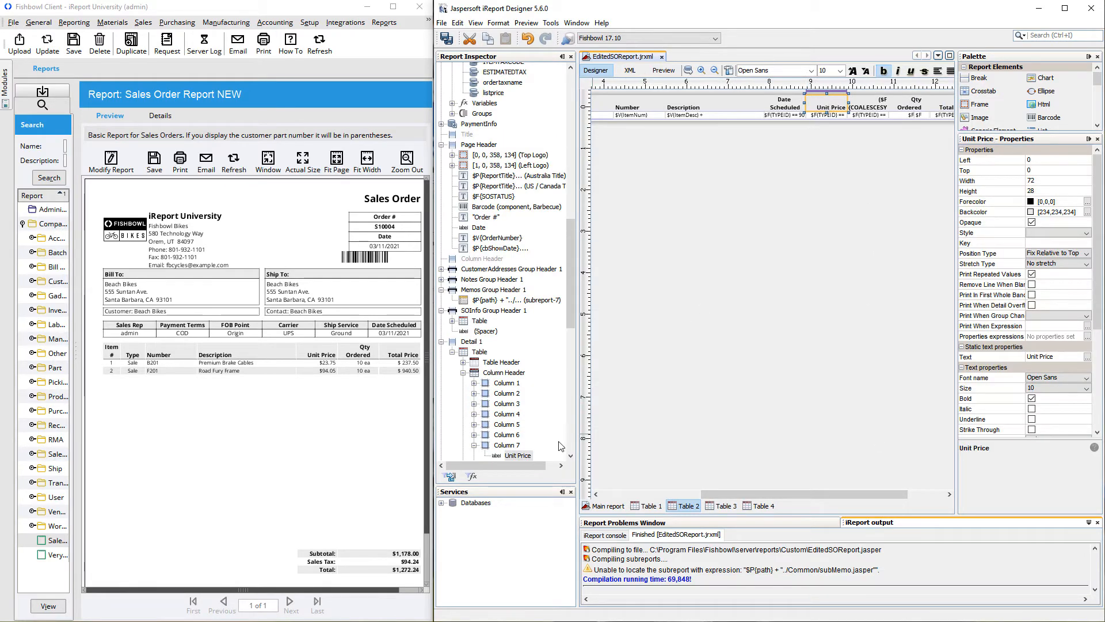
click(506, 445)
scroll(518, 409, down, 3)
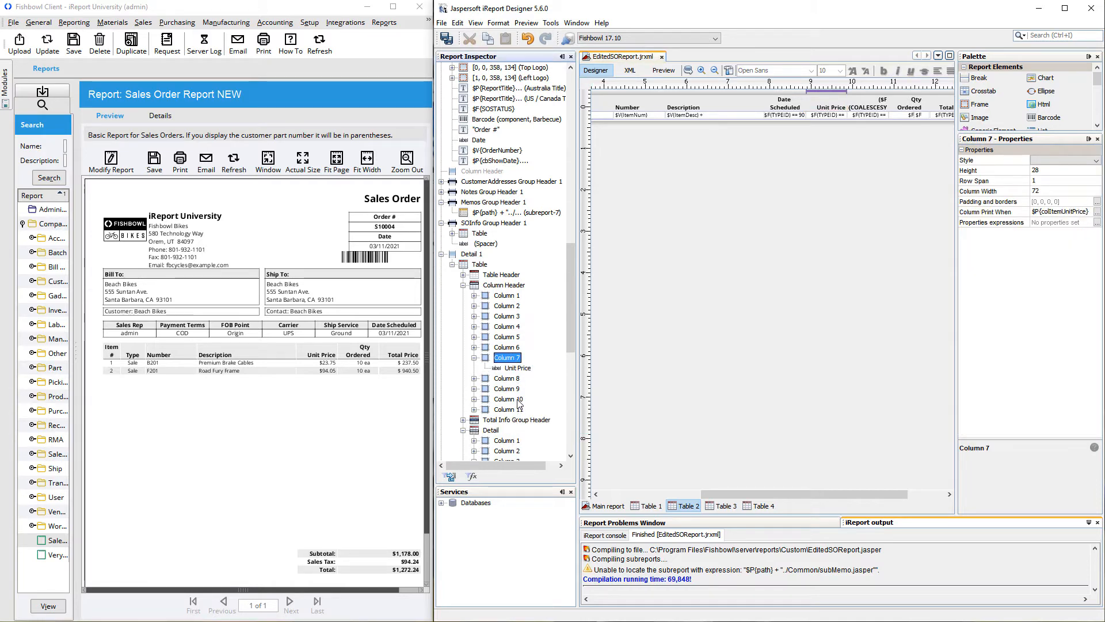
right_click(512, 357)
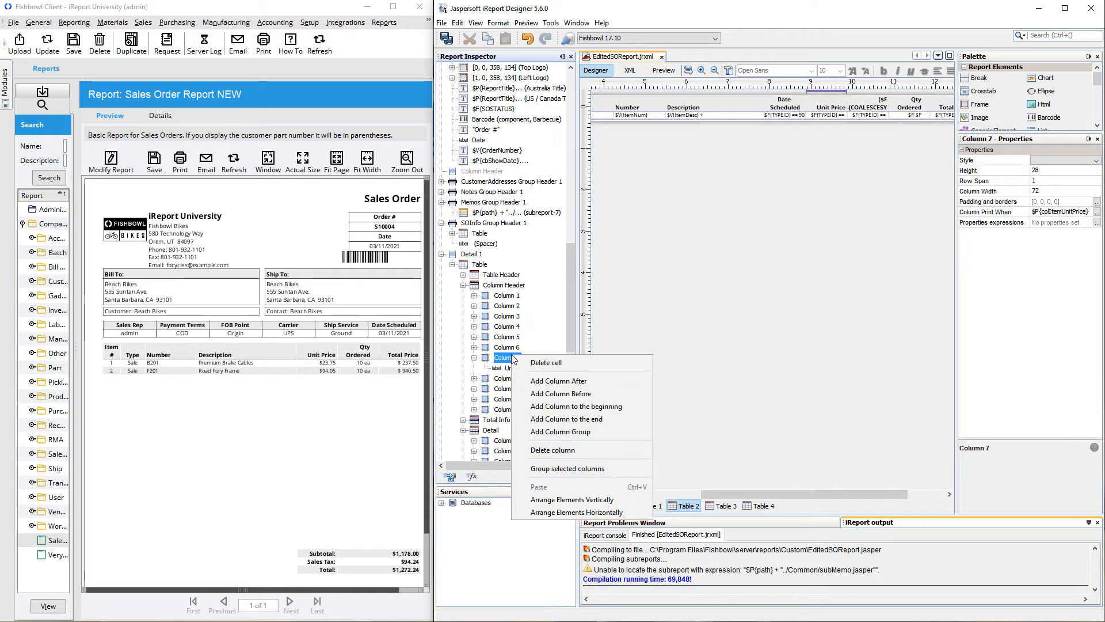
click(541, 396)
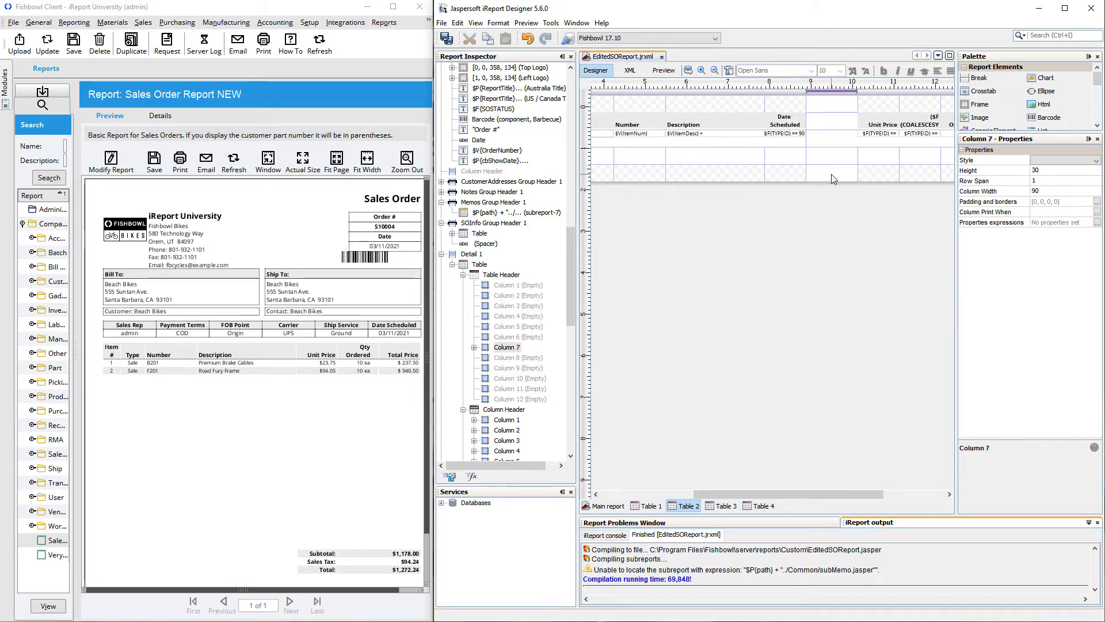
Delete the new column's empty Table Header cell and remove the extra row height in the detail and footer sections.
right_click(842, 111)
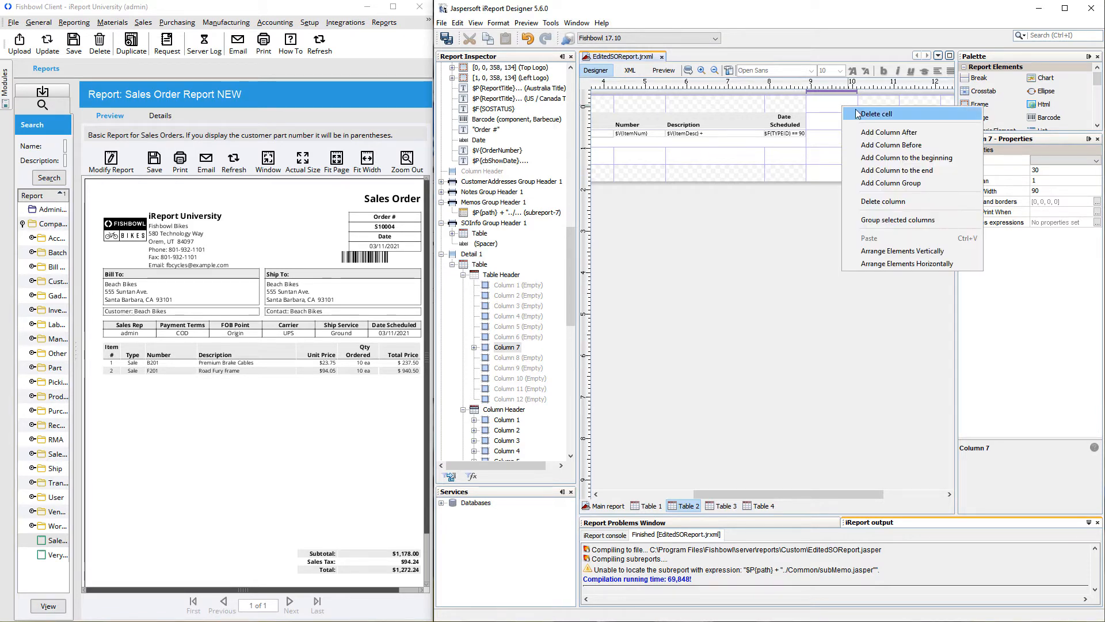
click(859, 113)
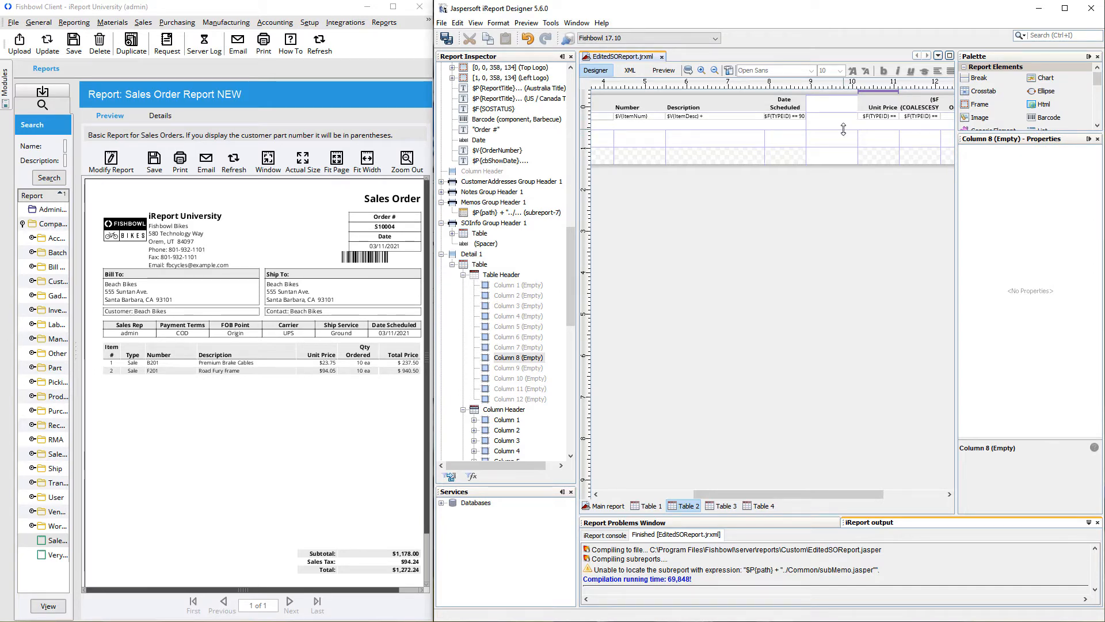
drag(843, 129, 843, 119)
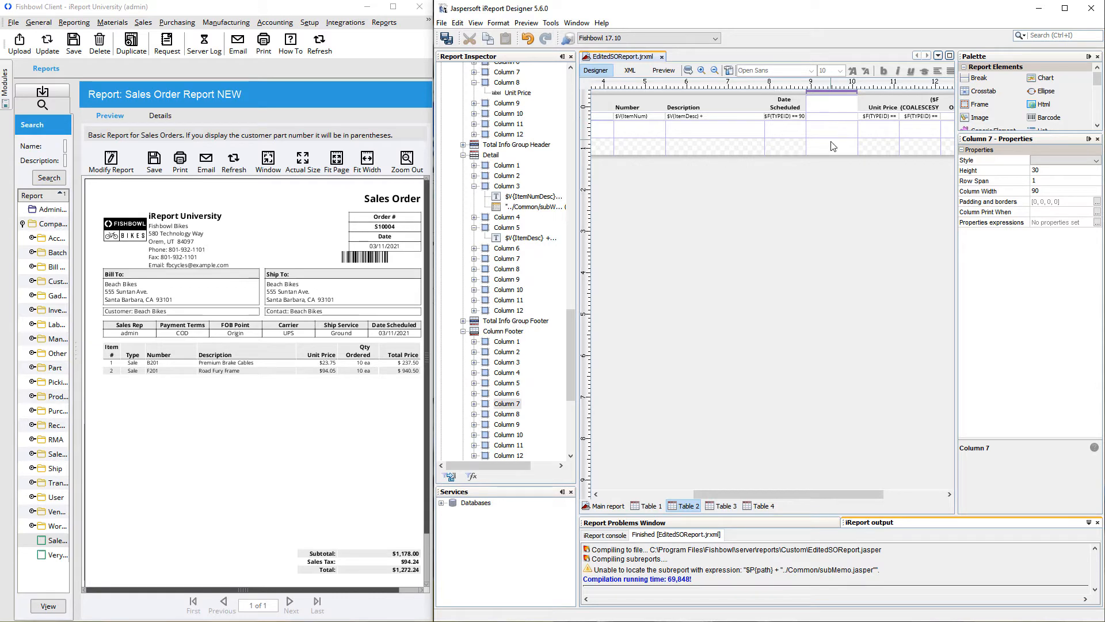
click(895, 150)
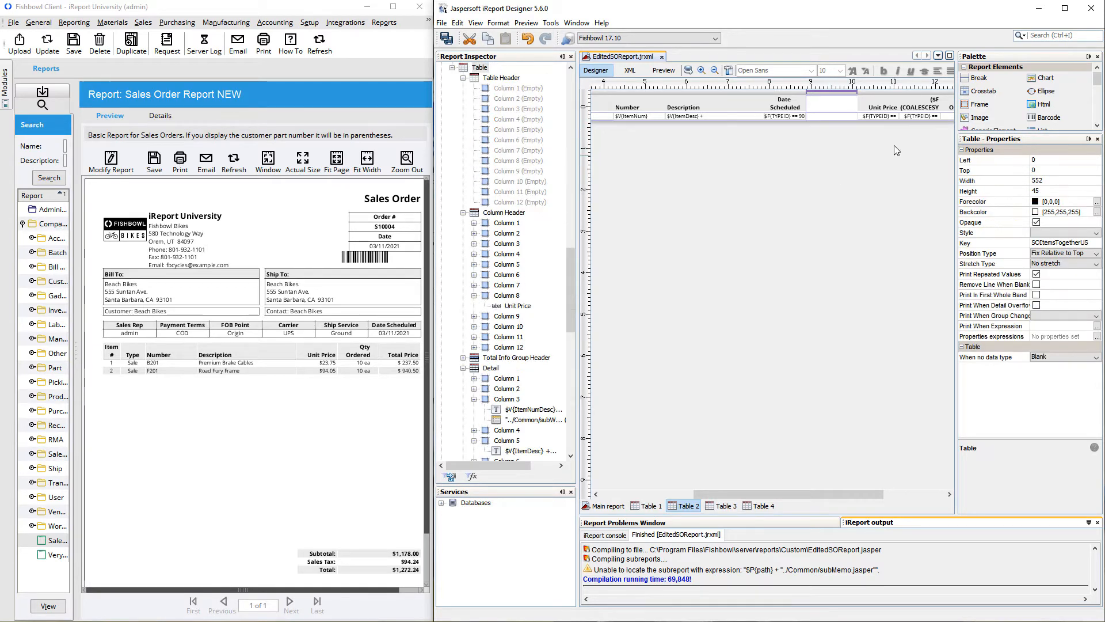
Copy the Date Scheduled header into the new column's header cell and change the copy's text to List Price.
click(796, 104)
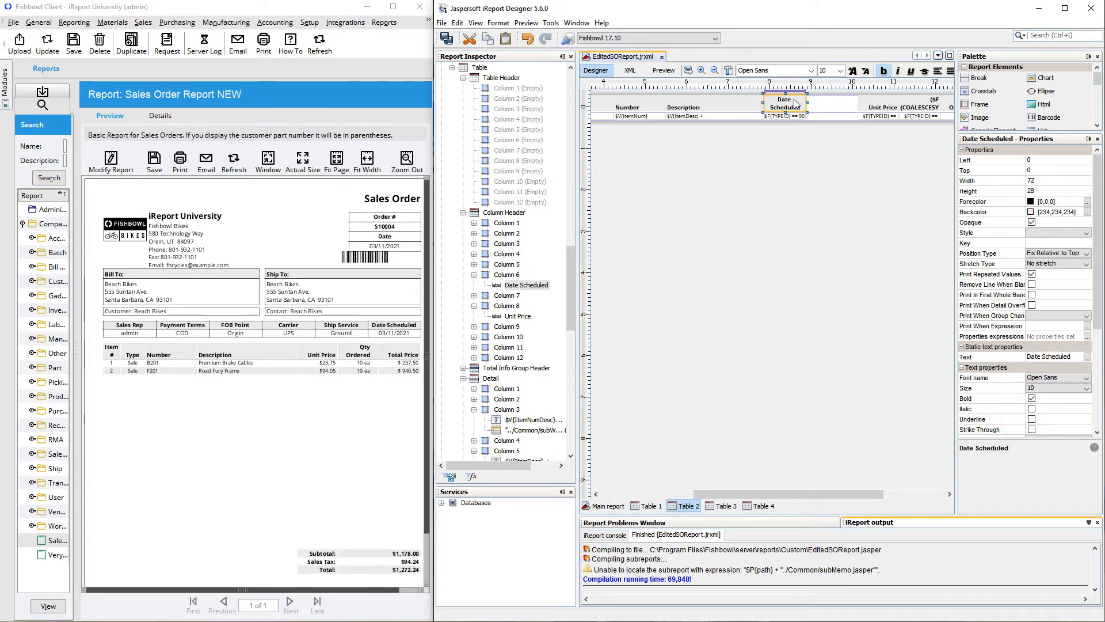
click(832, 108)
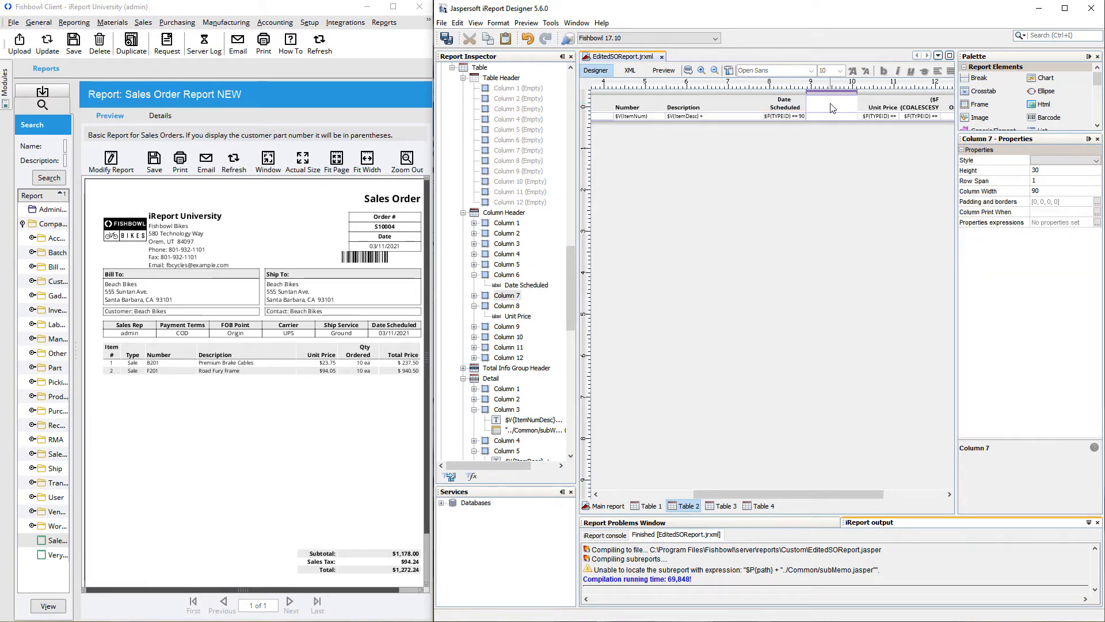
key(ctrl+v)
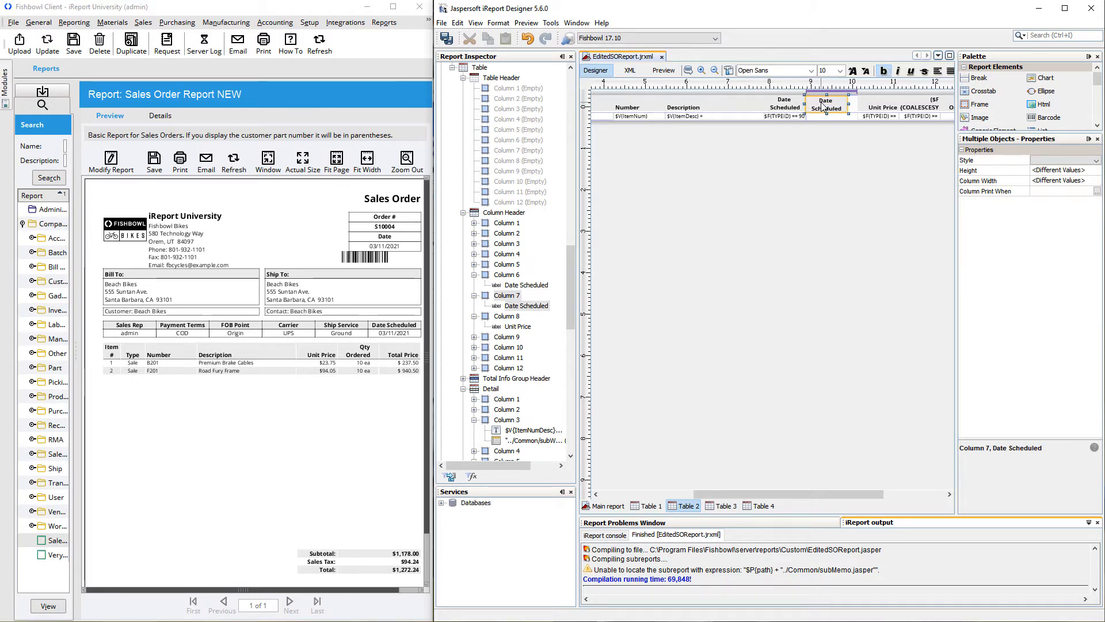
double_click(824, 105)
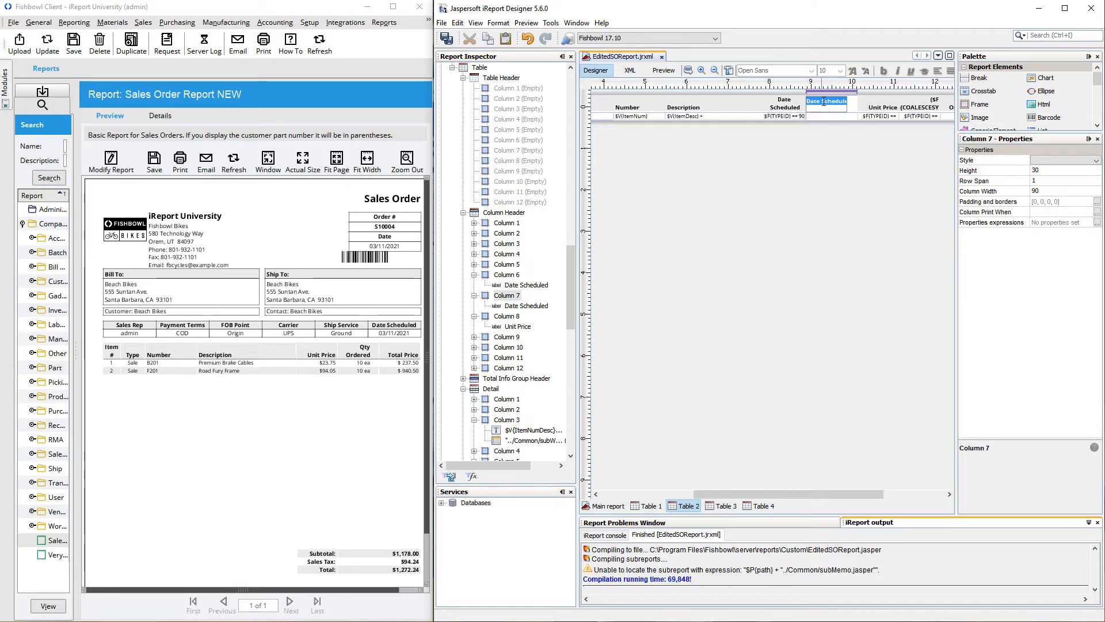
text(List Price)
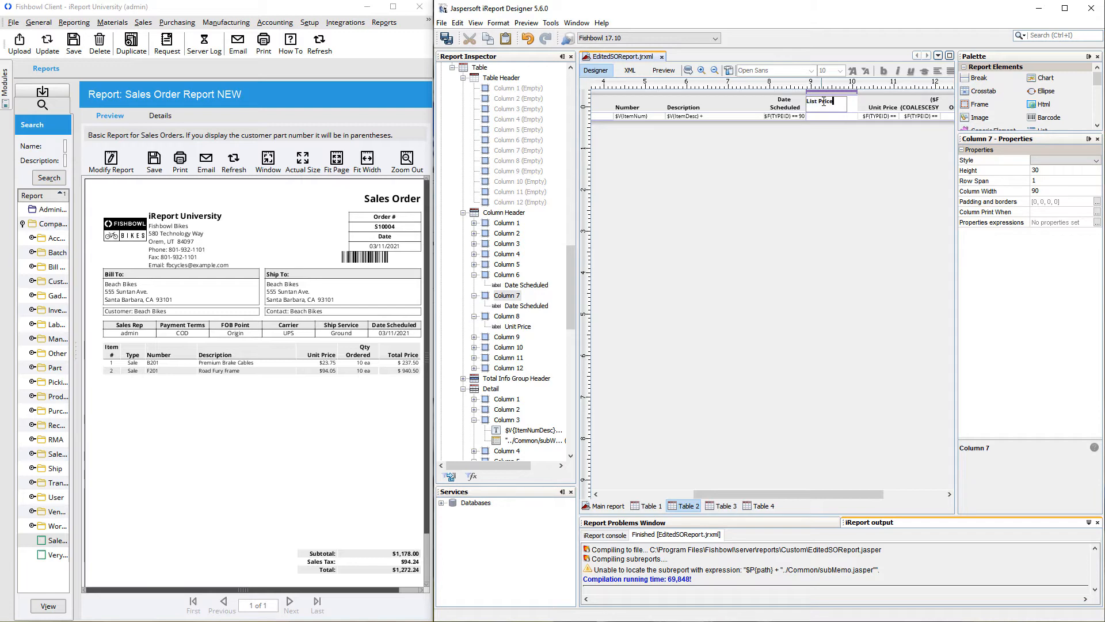
key(Return)
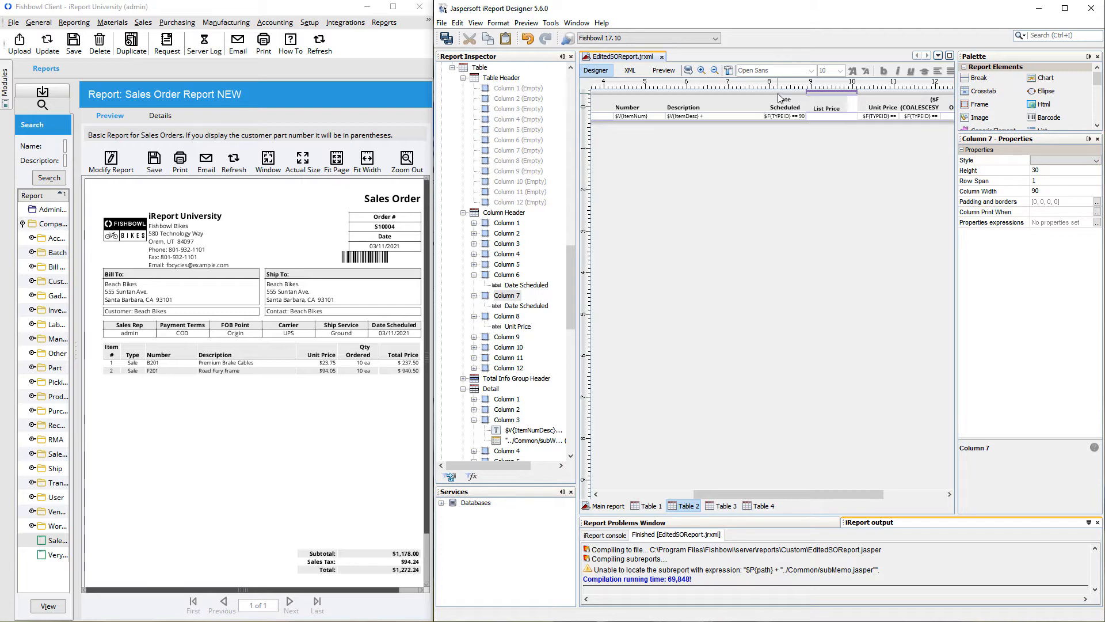
Copy the Unit Price detail field into the detail cell of the List Price column.
click(874, 117)
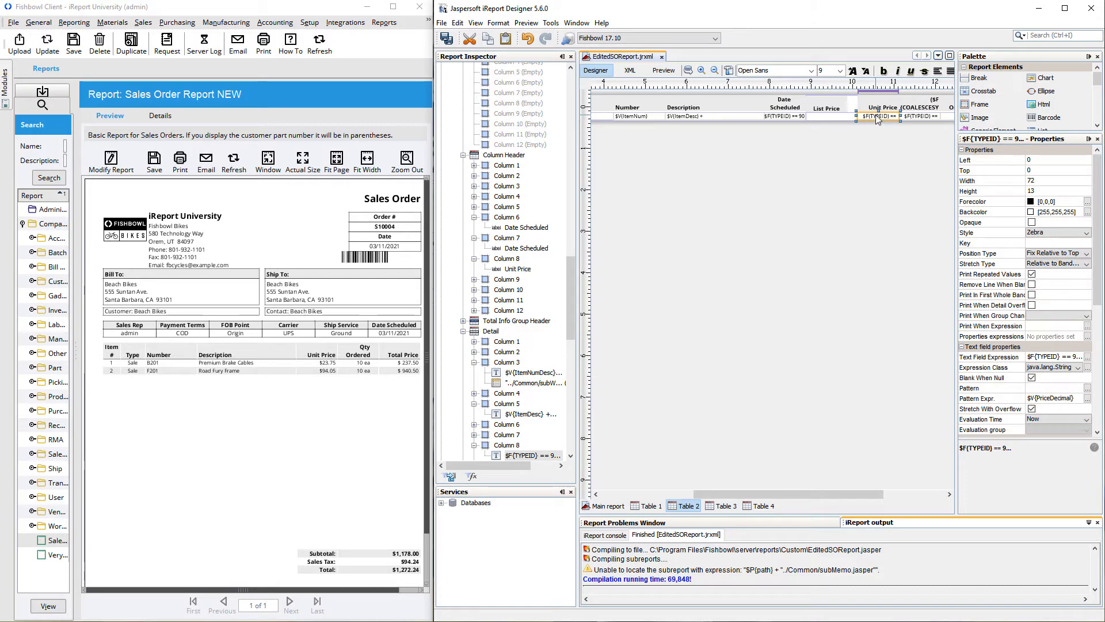
drag(861, 115, 845, 117)
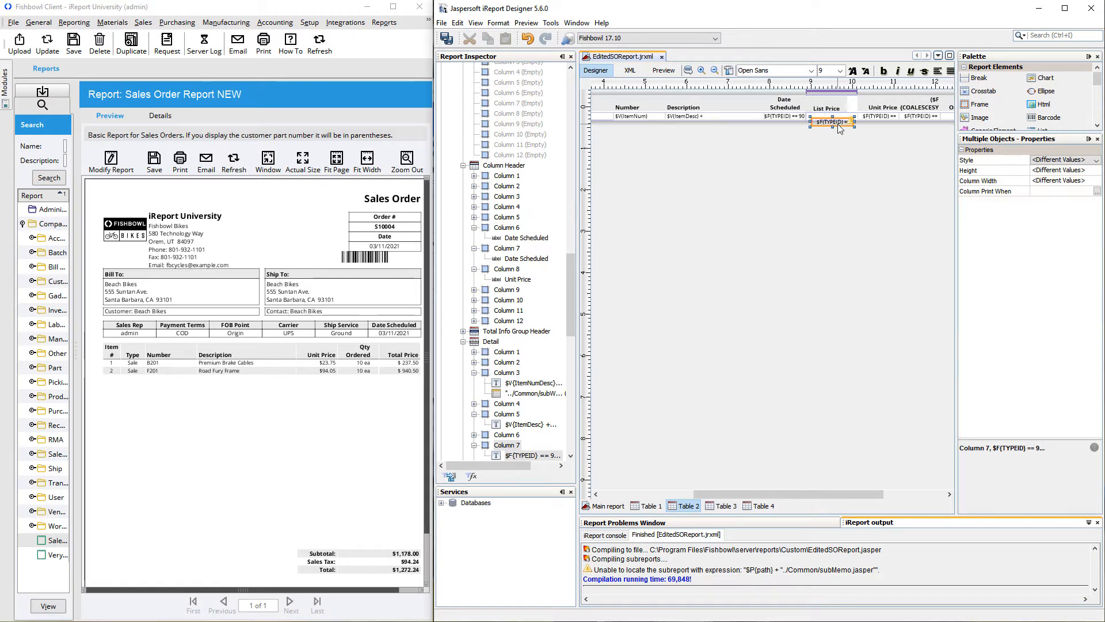
drag(839, 123, 832, 114)
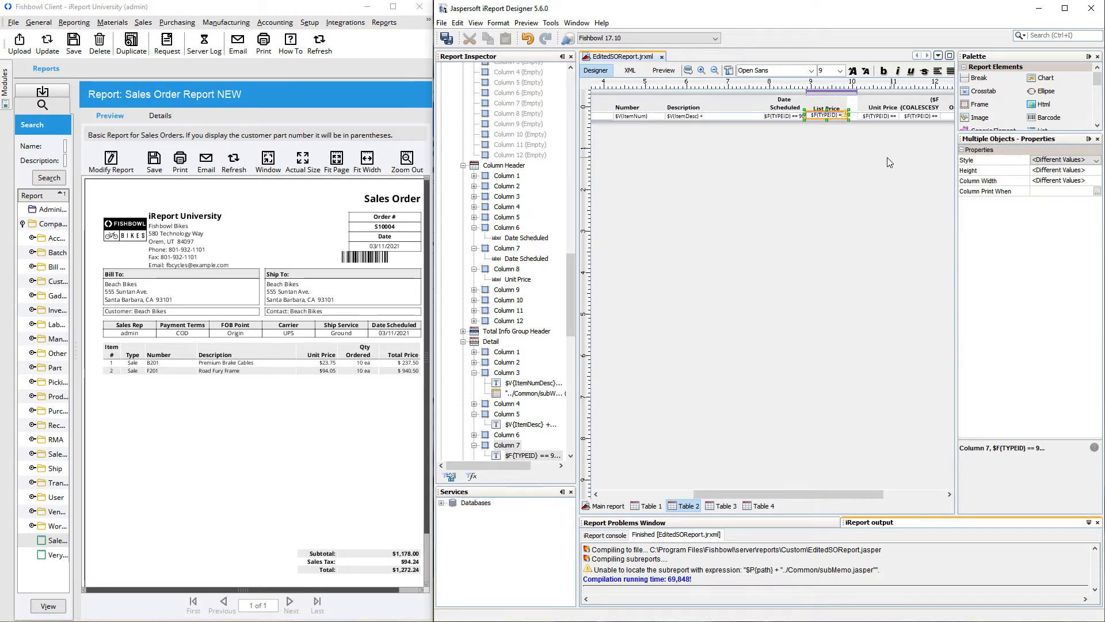
click(859, 144)
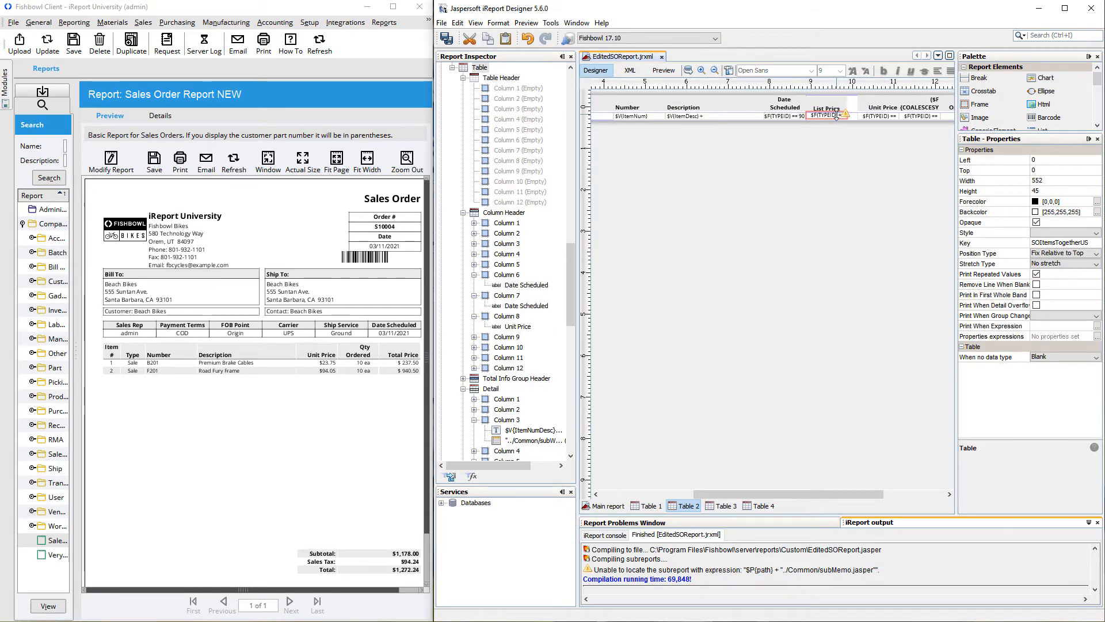
Set the top position of the copied List Price detail field to 0.
click(838, 120)
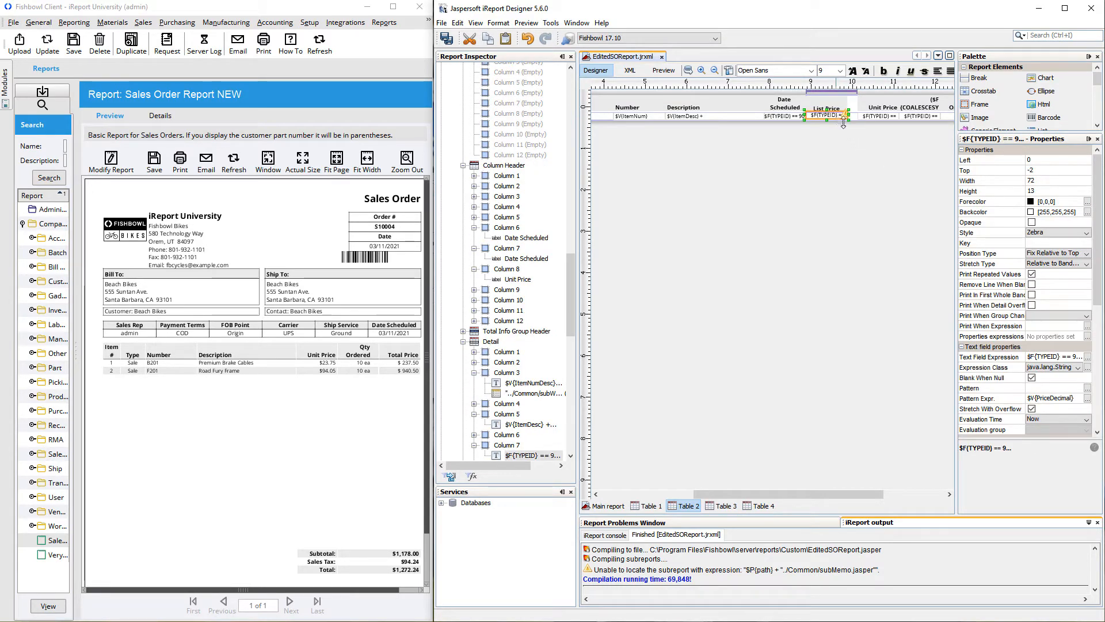
click(1056, 170)
text(0)
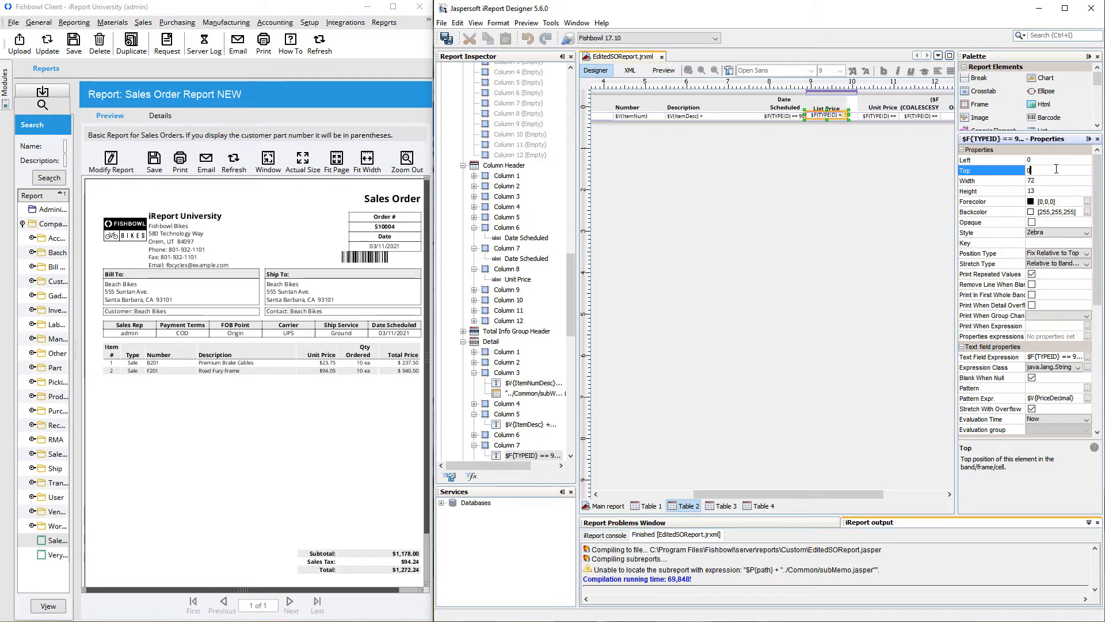
key(Return)
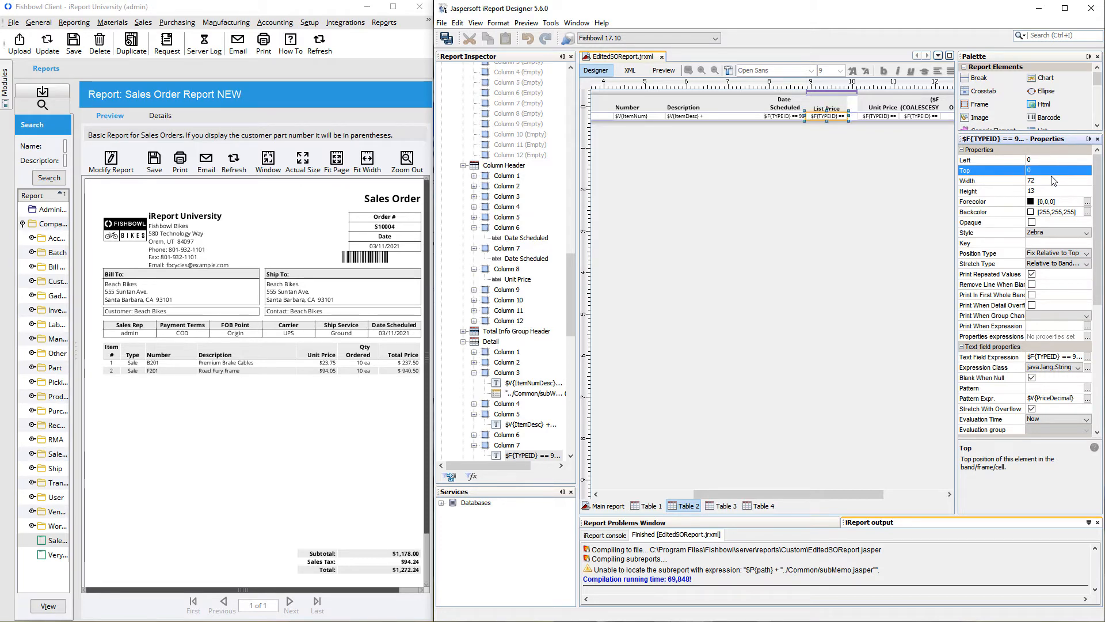
click(1044, 161)
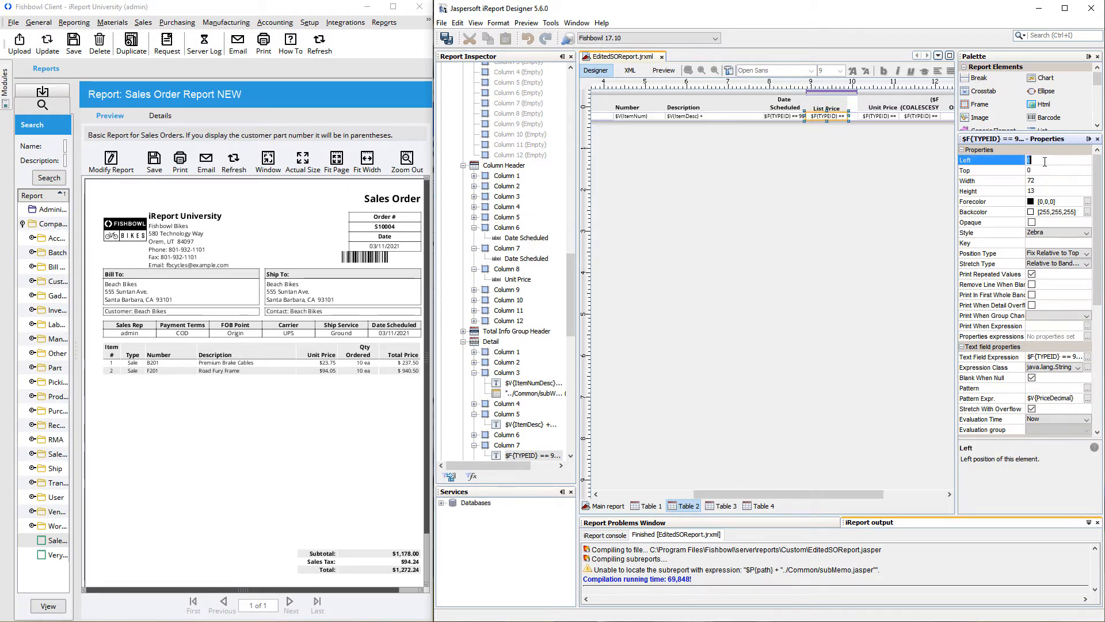
Narrow the List Price header and detail field to a width of 47 and shrink their column to fit.
click(856, 103)
click(838, 117)
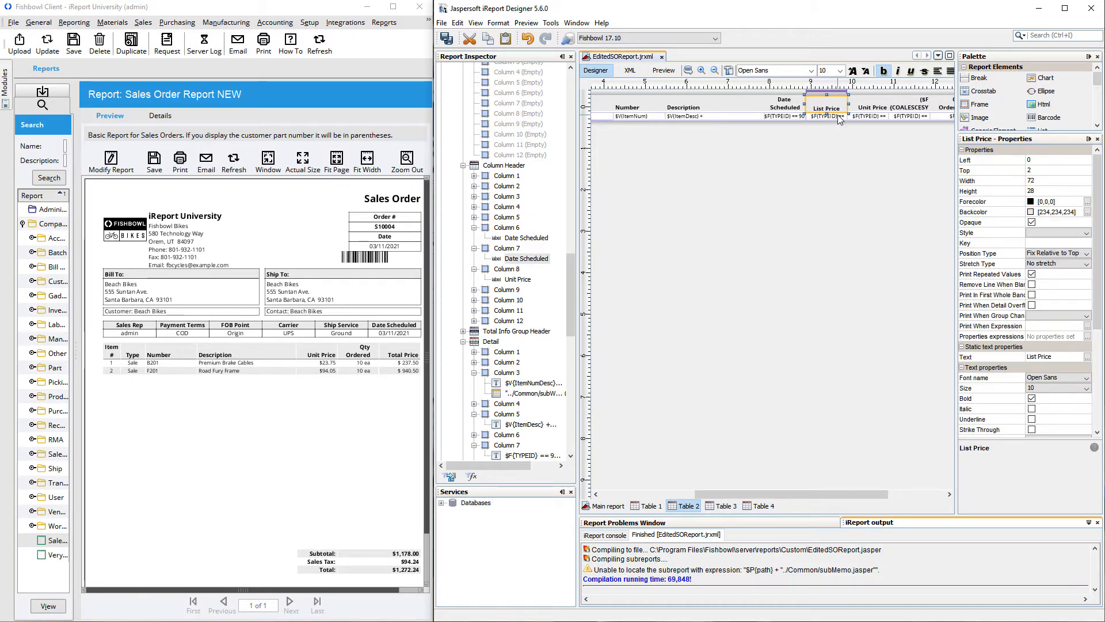
click(838, 118)
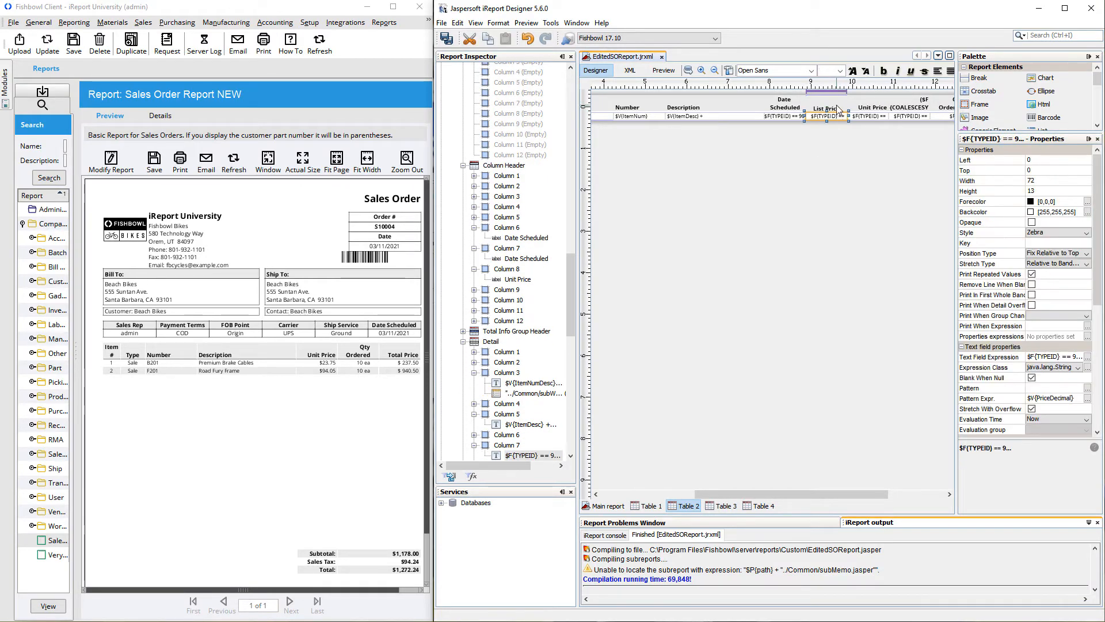
shift+click(841, 106)
drag(847, 103, 834, 106)
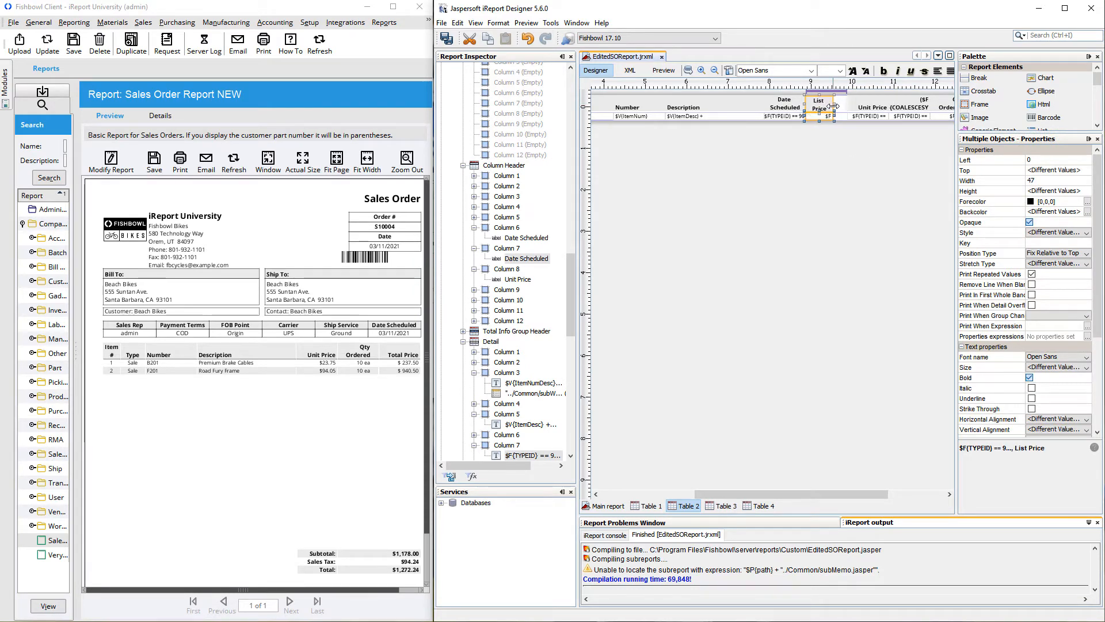
click(848, 102)
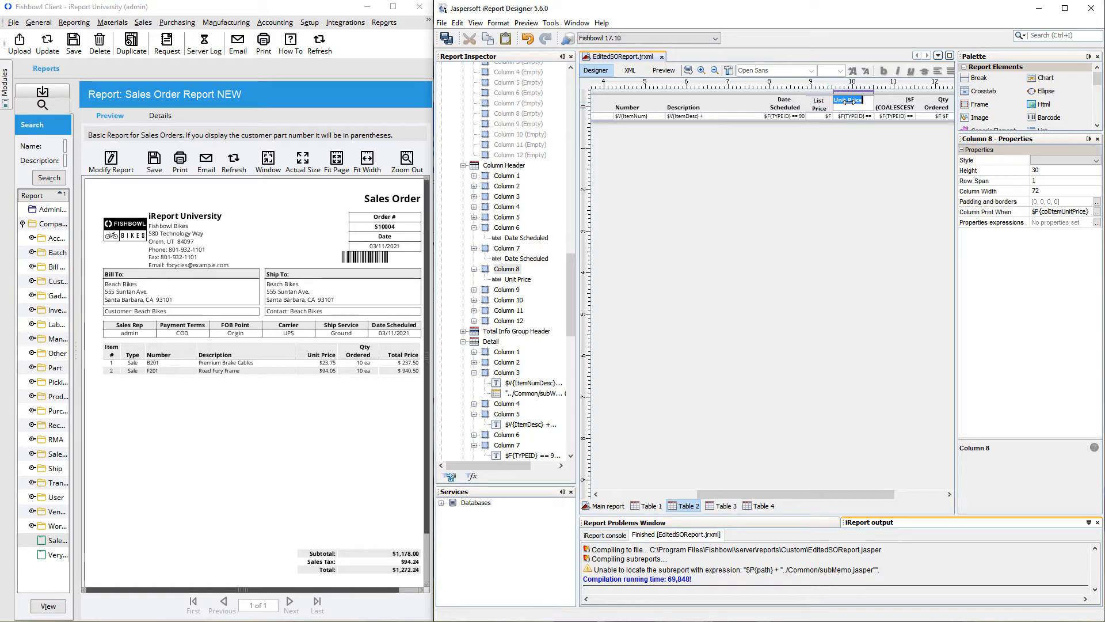
click(826, 106)
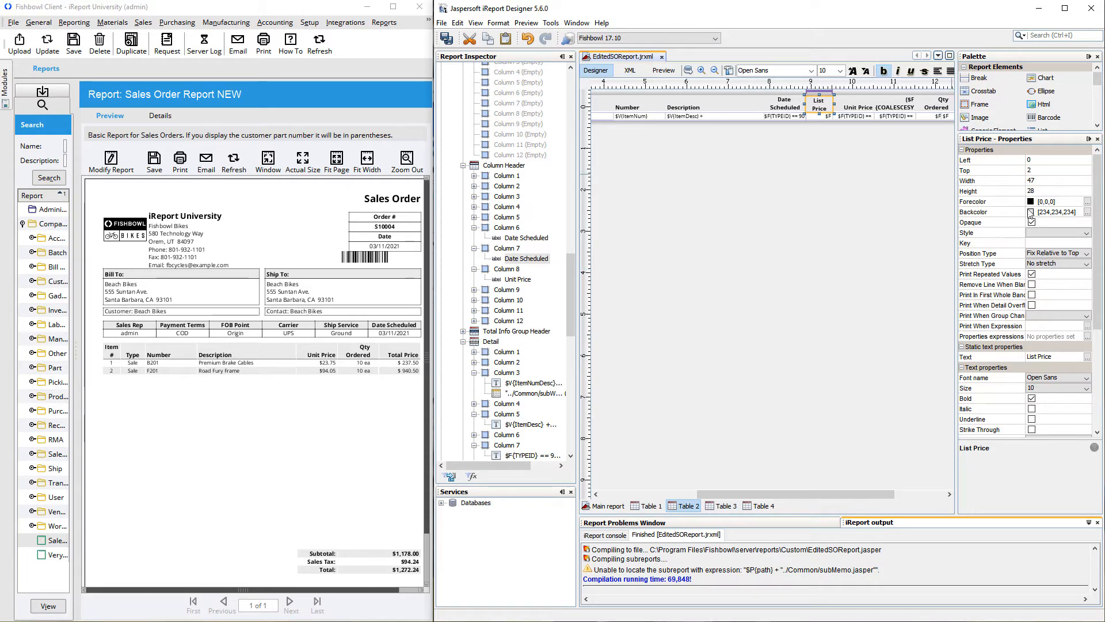
click(1043, 181)
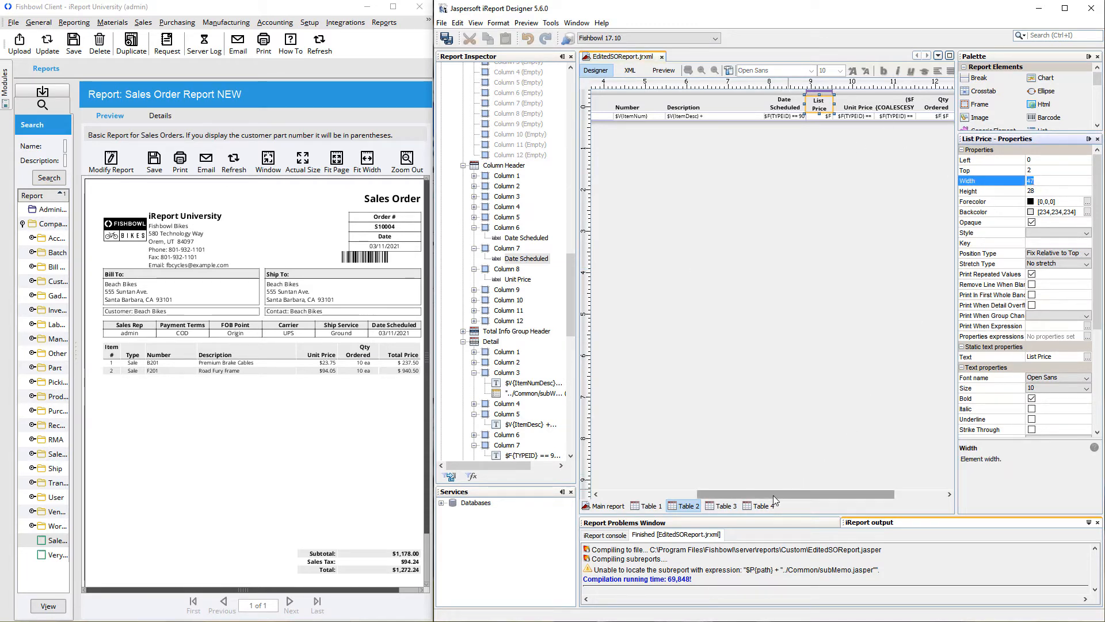
Set the width of the Type header and its detail field to 38 and shrink the Type column to fit.
drag(772, 495, 646, 512)
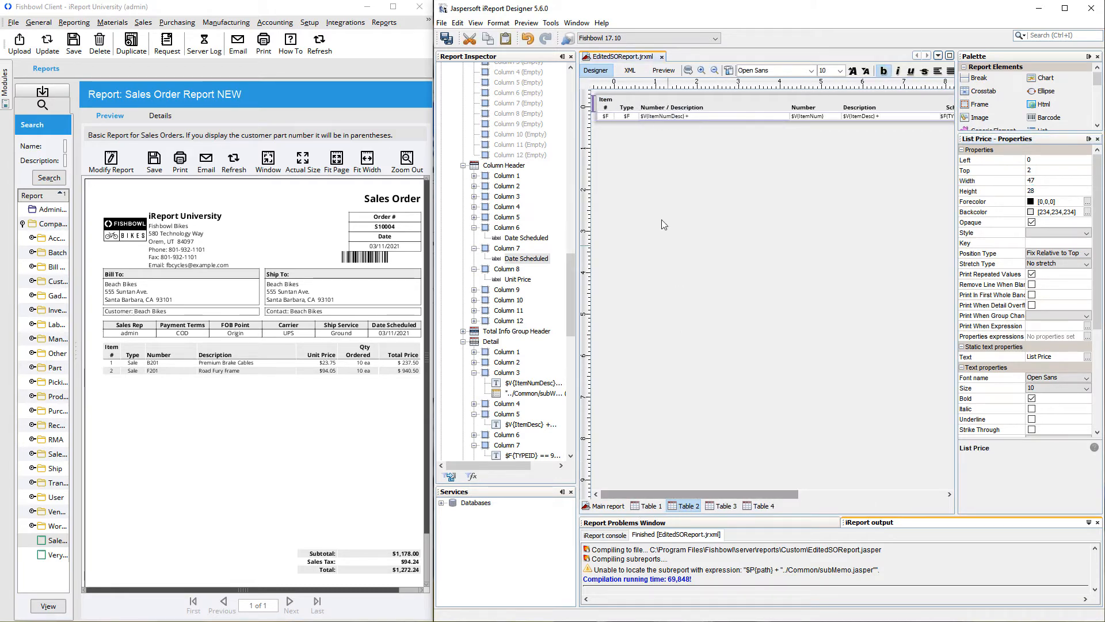
click(628, 108)
shift+click(628, 119)
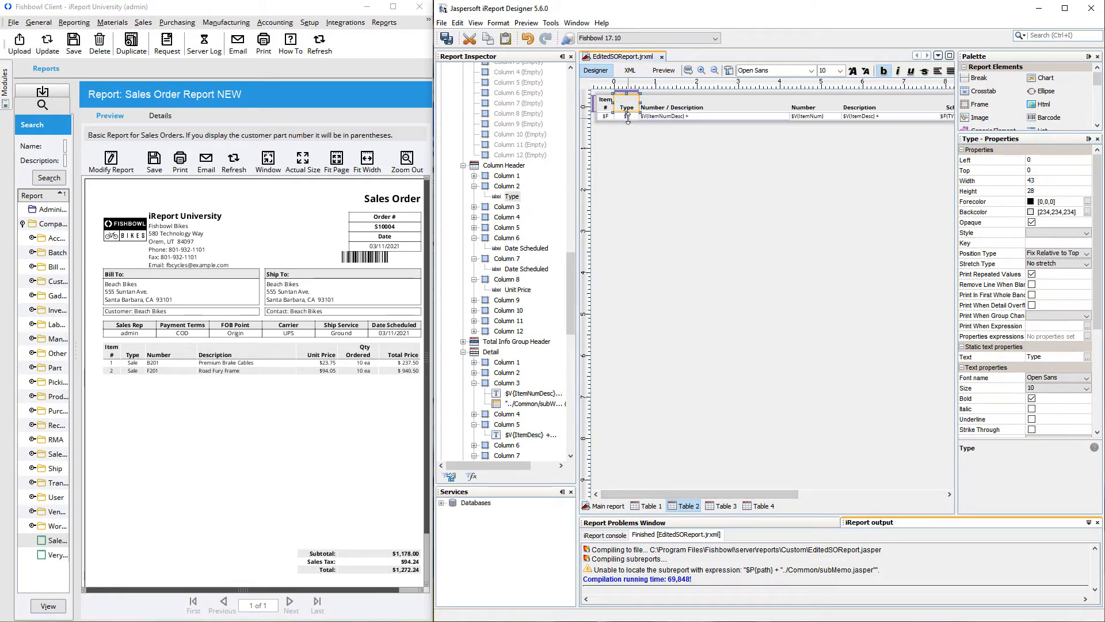
click(1063, 180)
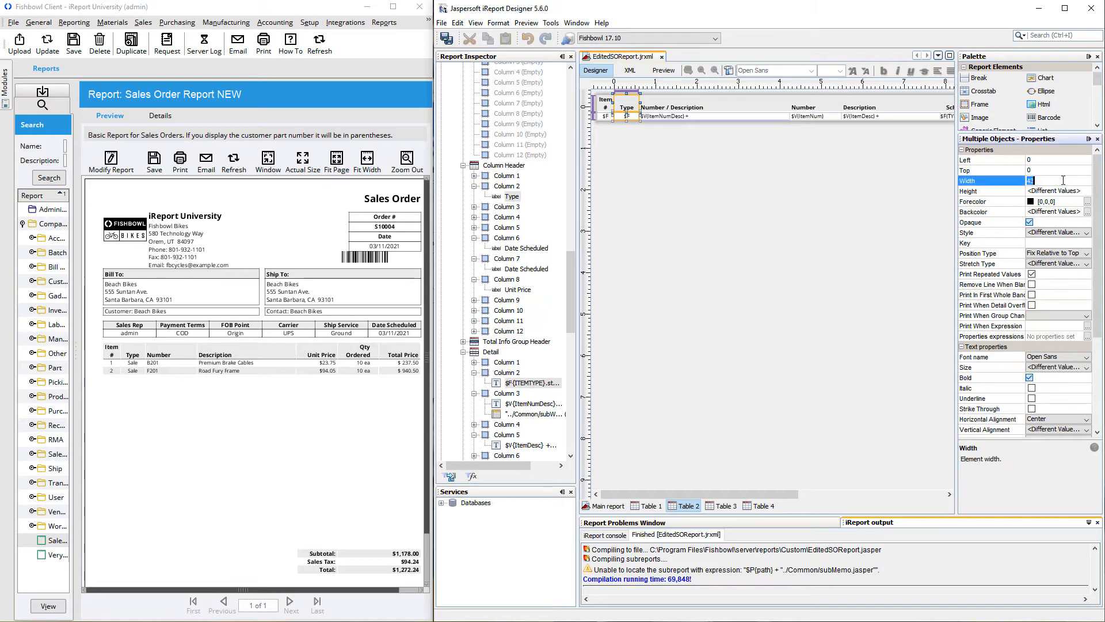
key(Return)
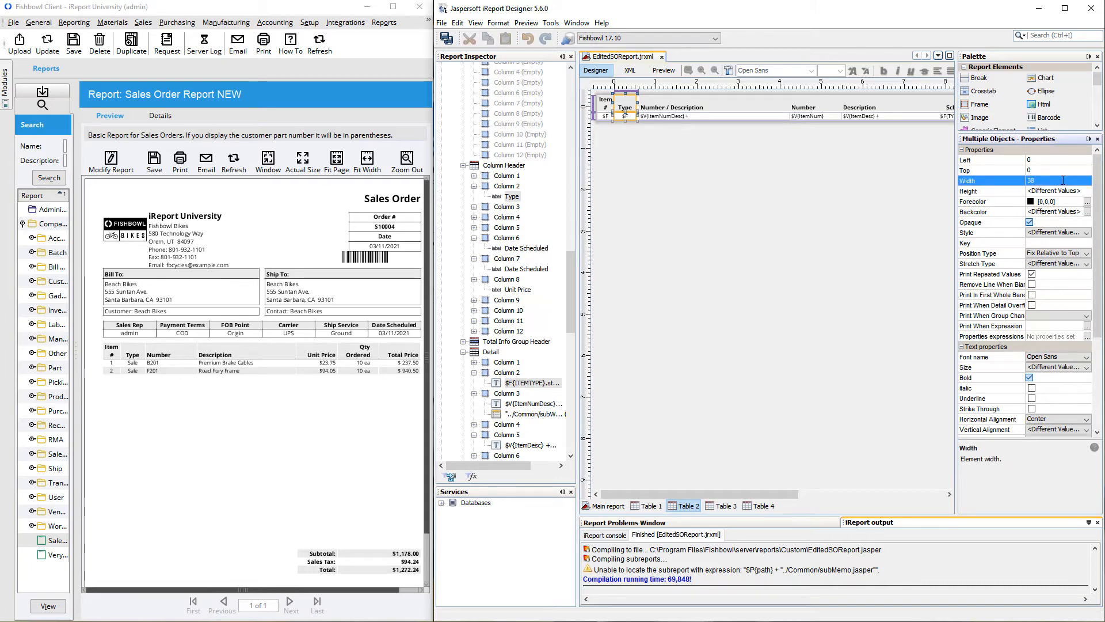
click(641, 101)
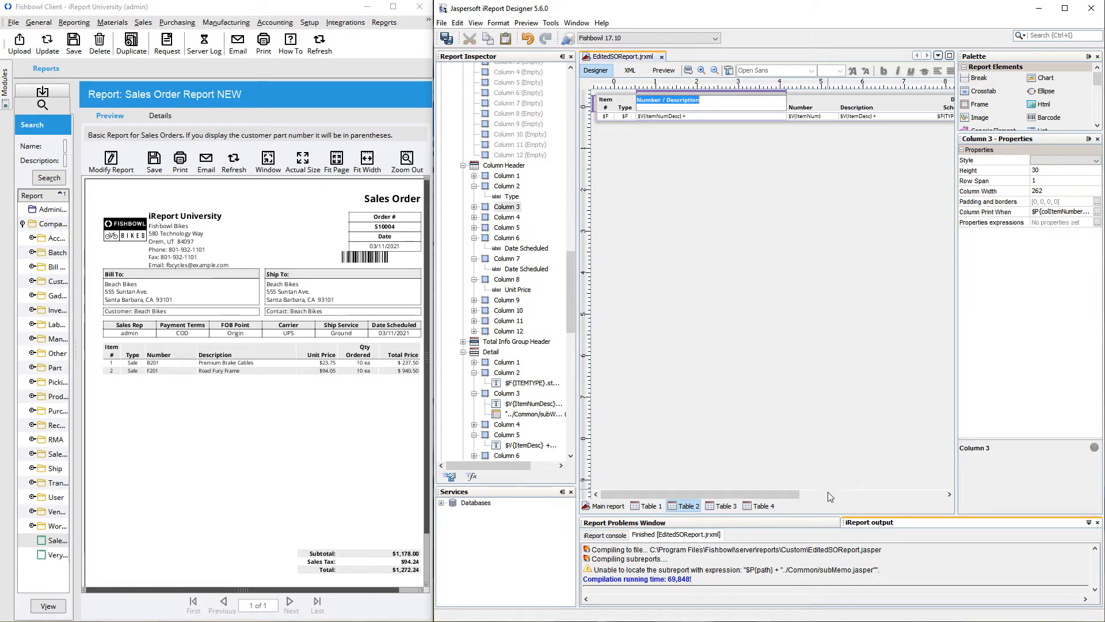
Set the headers and detail fields of both Total Price columns to a width of 57 and shrink the columns to fit.
scroll(829, 482, right, 5)
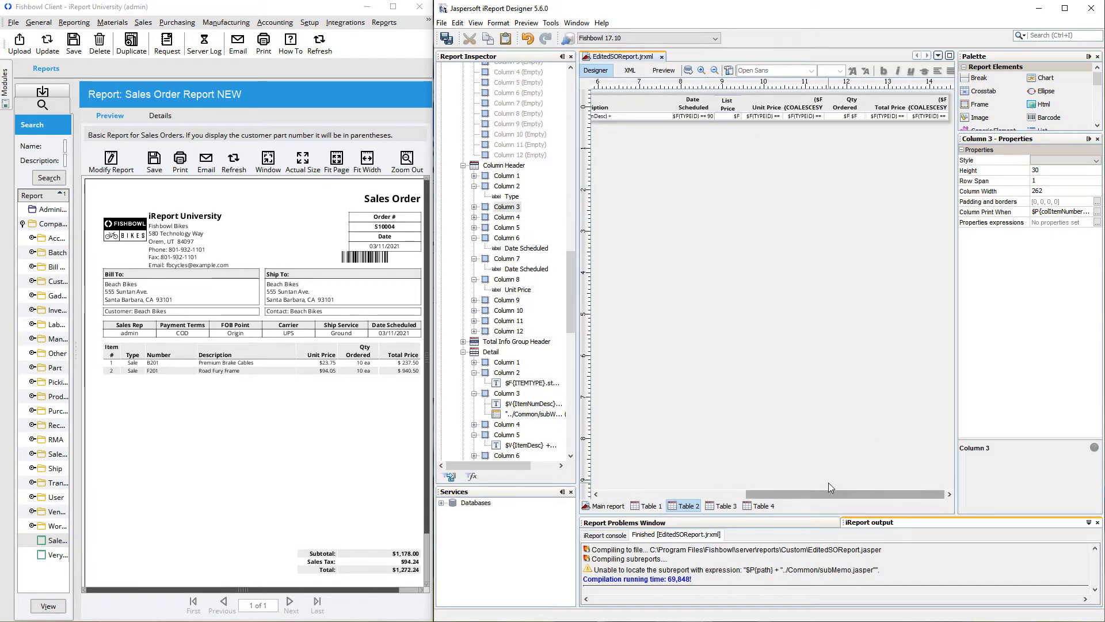
click(887, 105)
shift+click(888, 117)
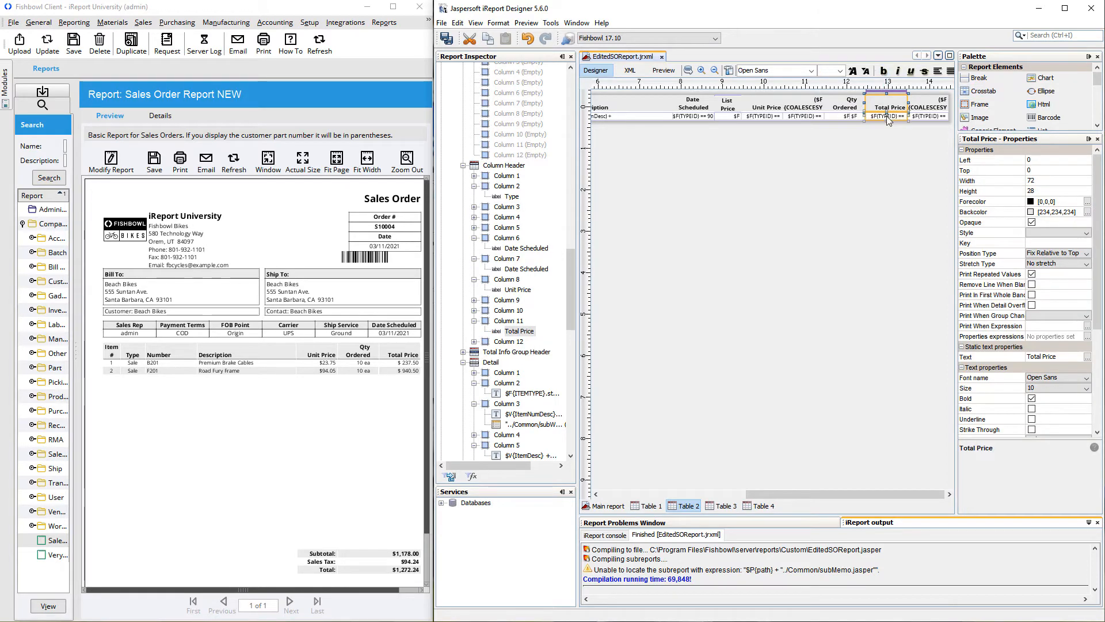
shift+click(933, 109)
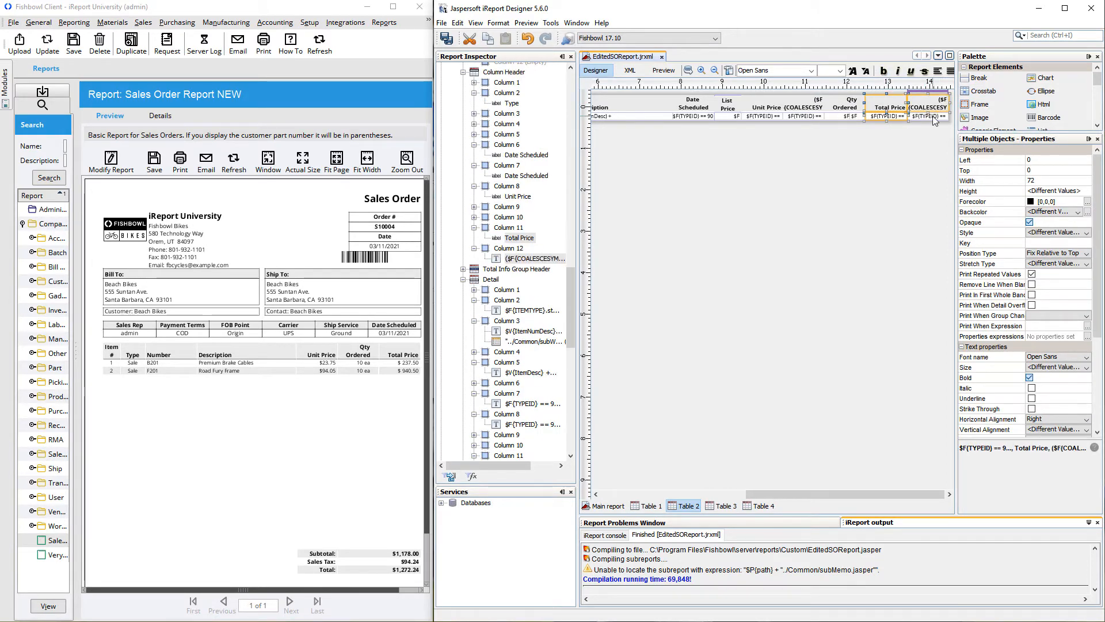
shift+click(932, 117)
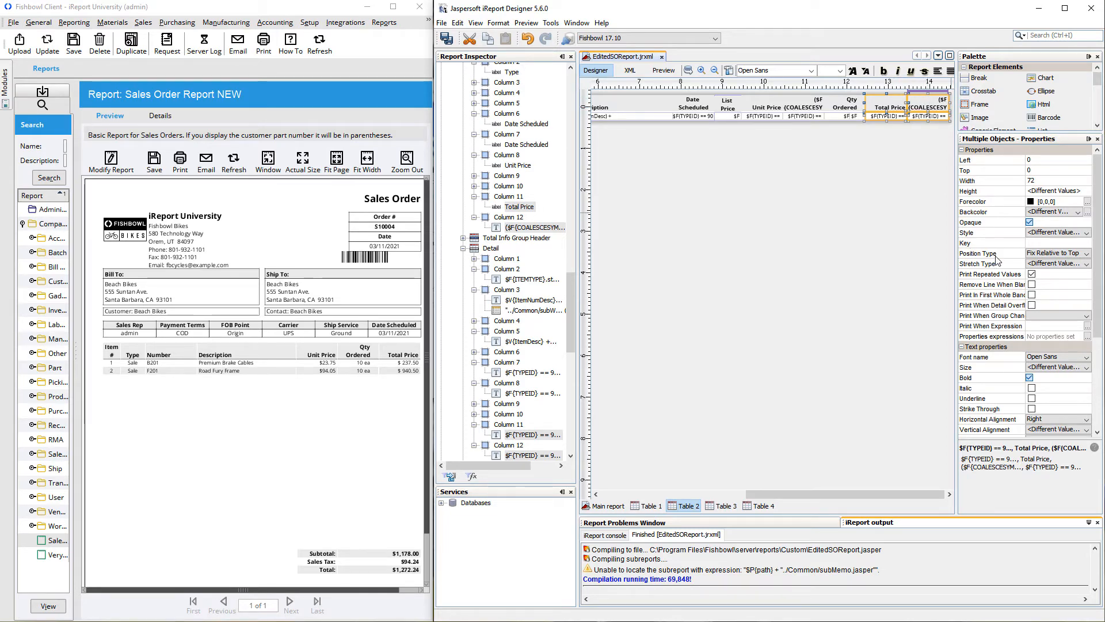
click(1041, 180)
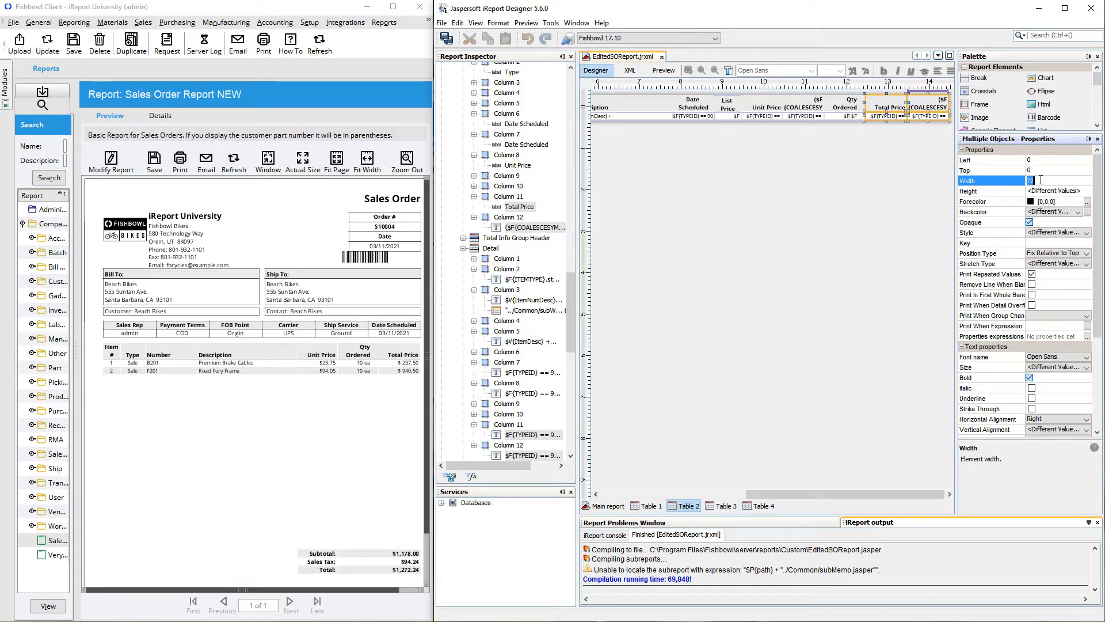
text(57)
key(Return)
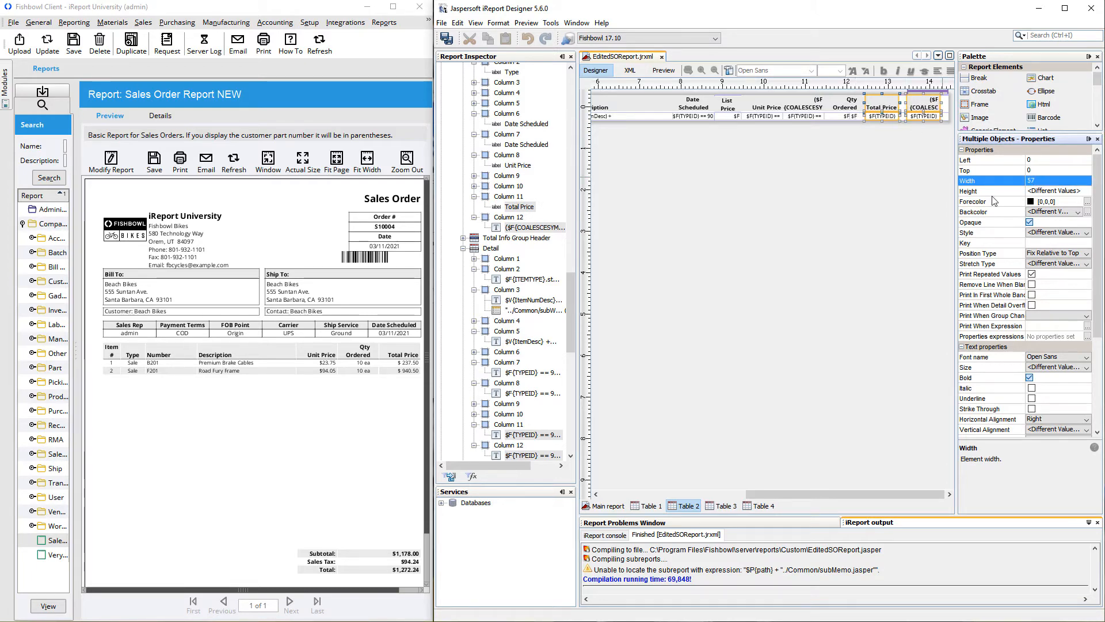
click(947, 102)
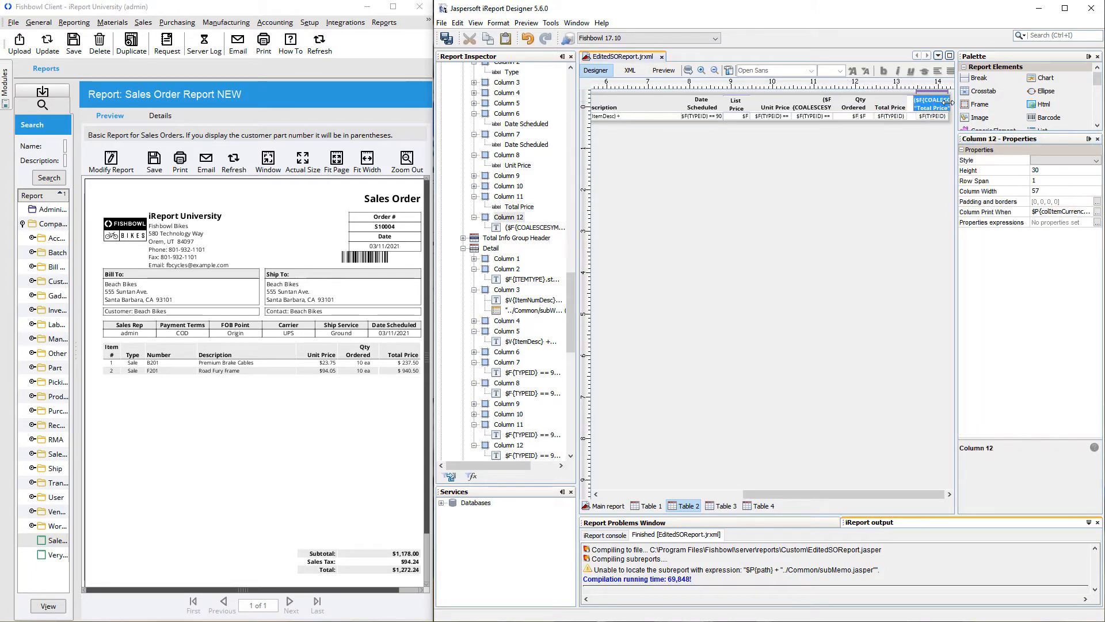
click(912, 116)
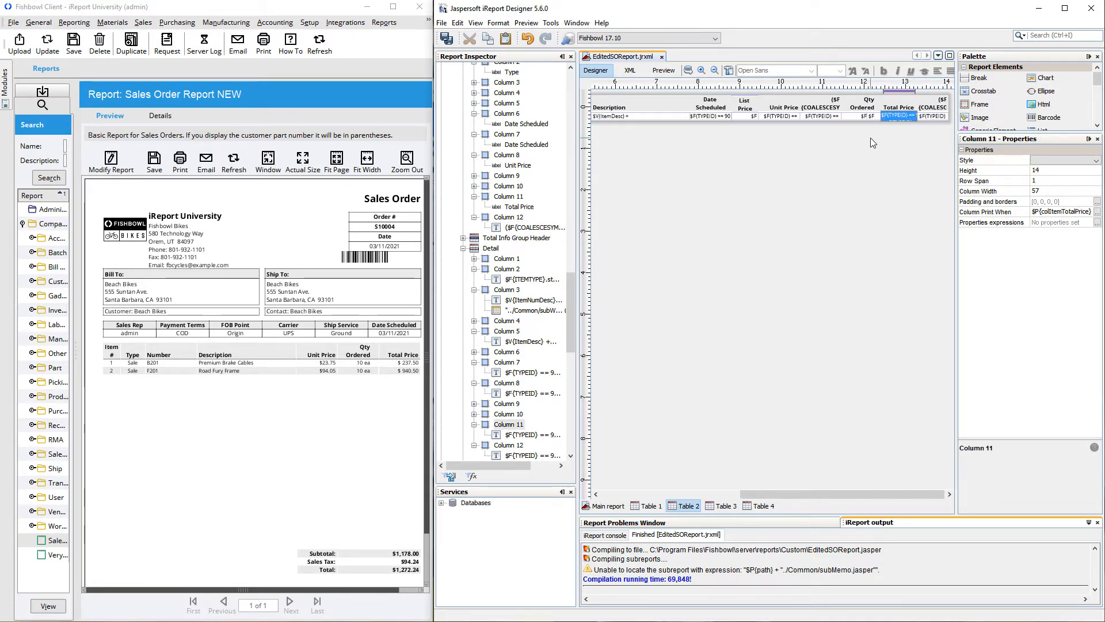
Set the headers and detail fields of both Unit Price columns to a width of 57.
click(786, 104)
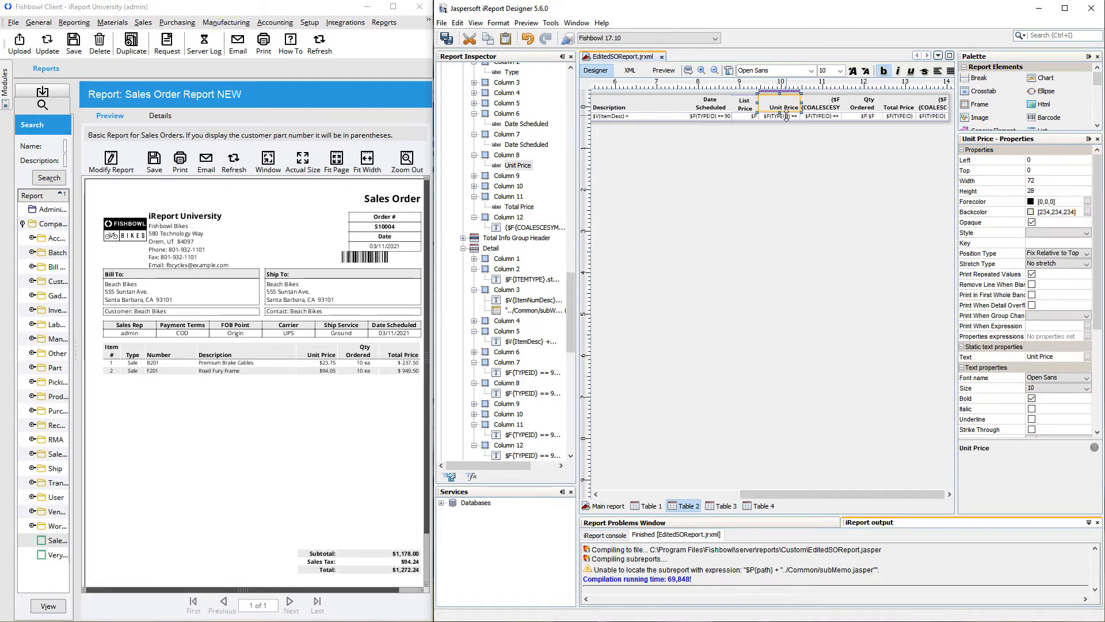
click(787, 117)
shift+click(823, 109)
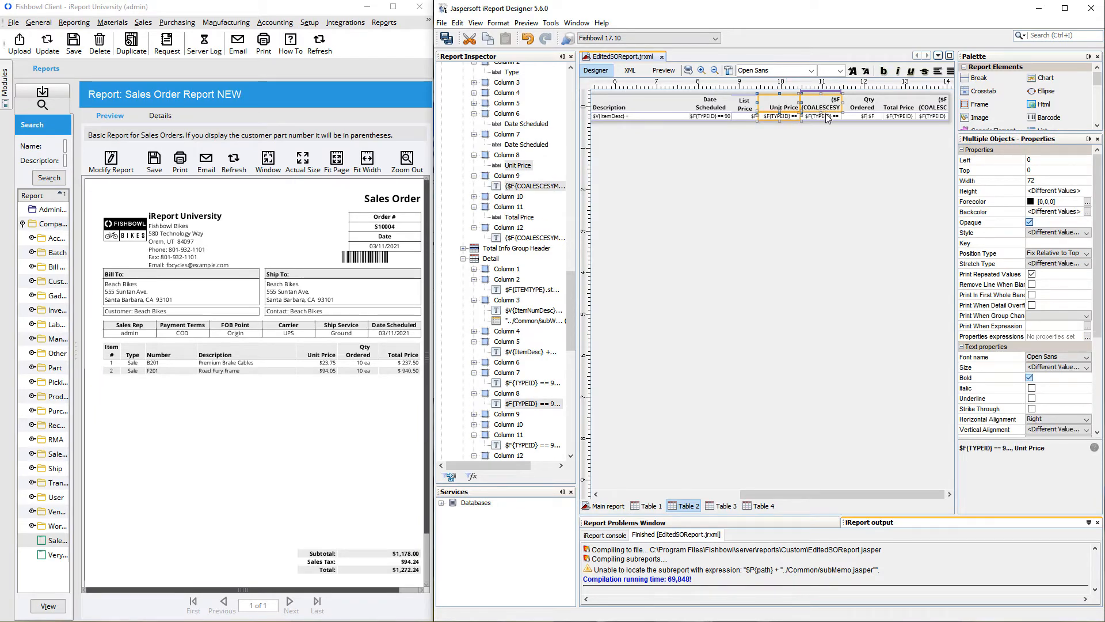
shift+click(823, 117)
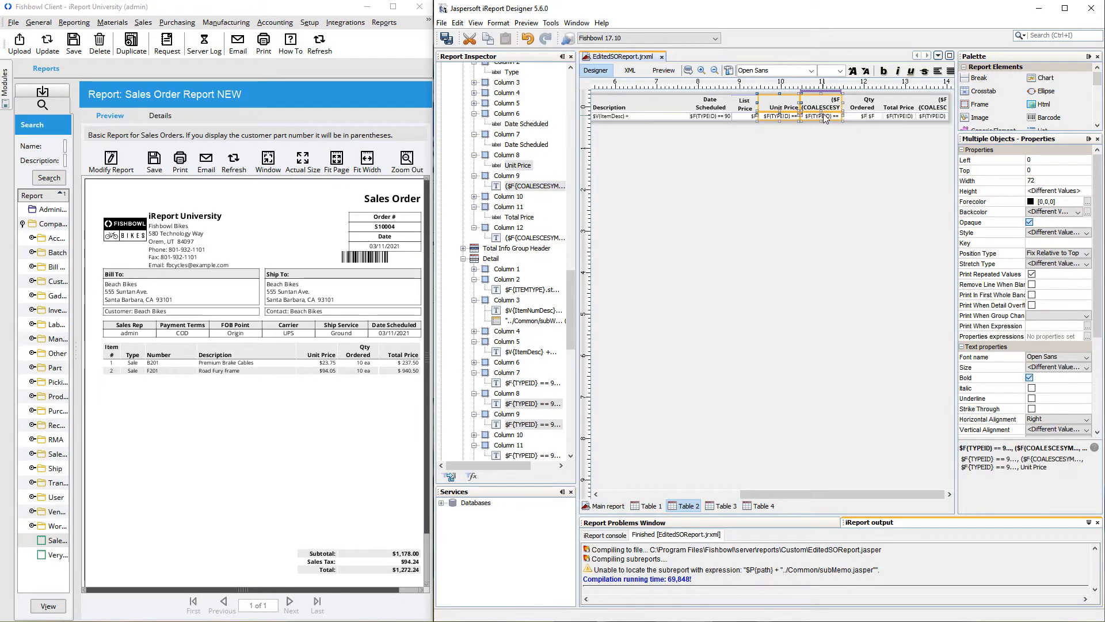
click(1042, 181)
text(57)
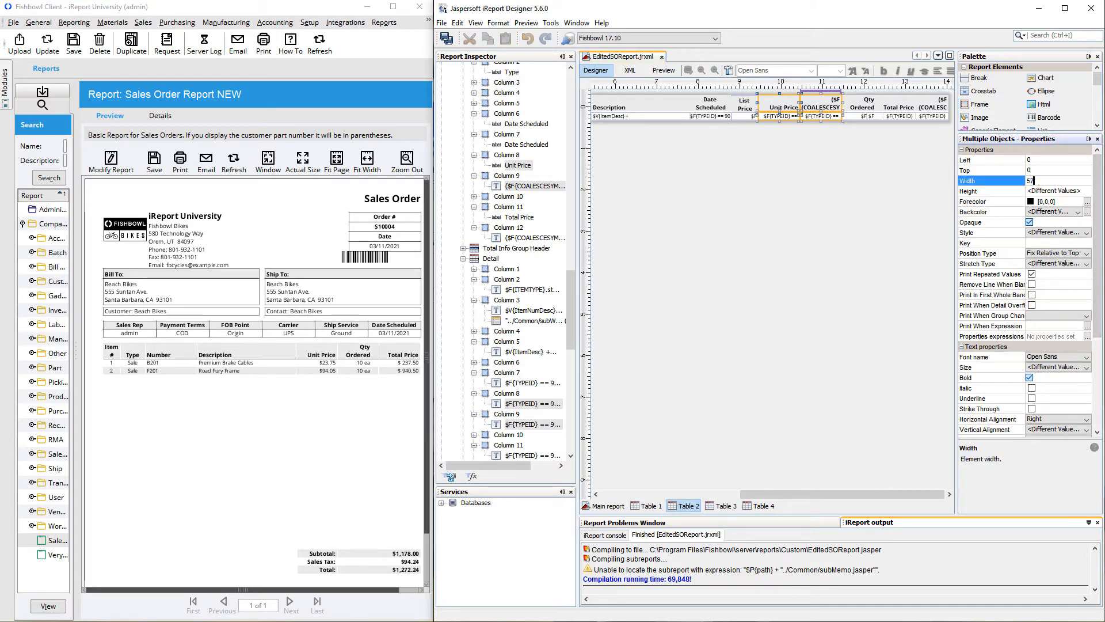
key(Return)
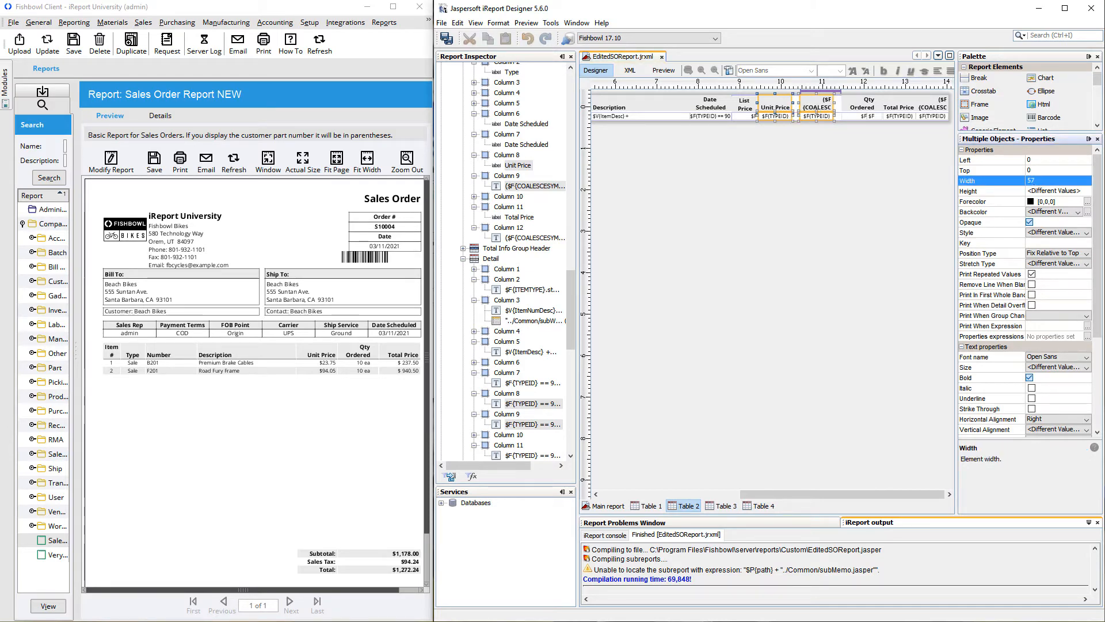
Shrink both Unit Price columns to fit their narrowed contents.
click(846, 107)
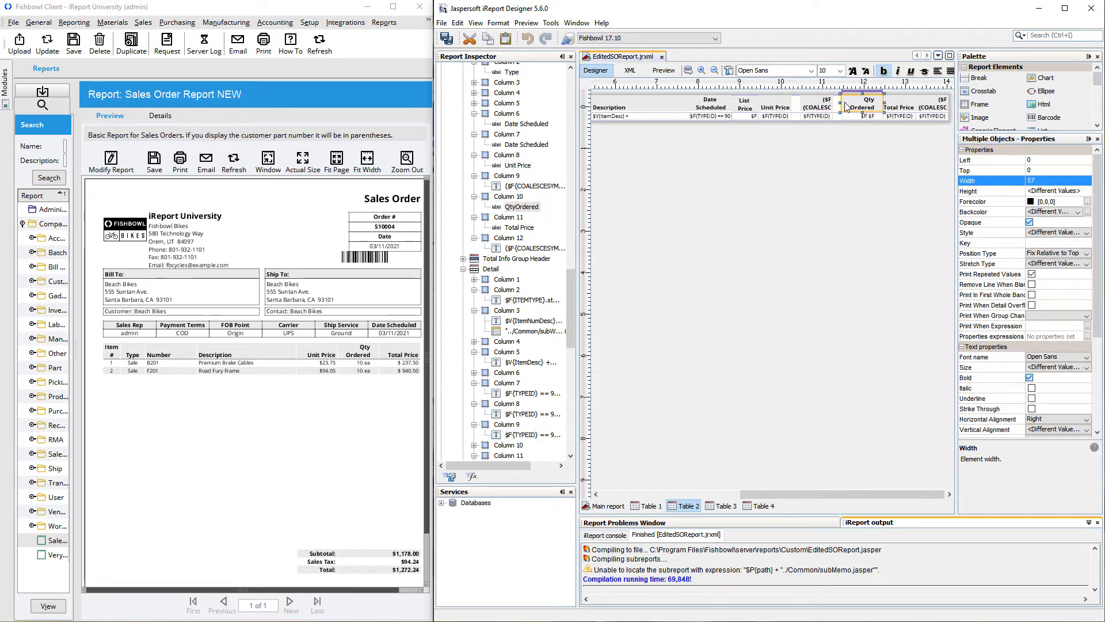
click(846, 107)
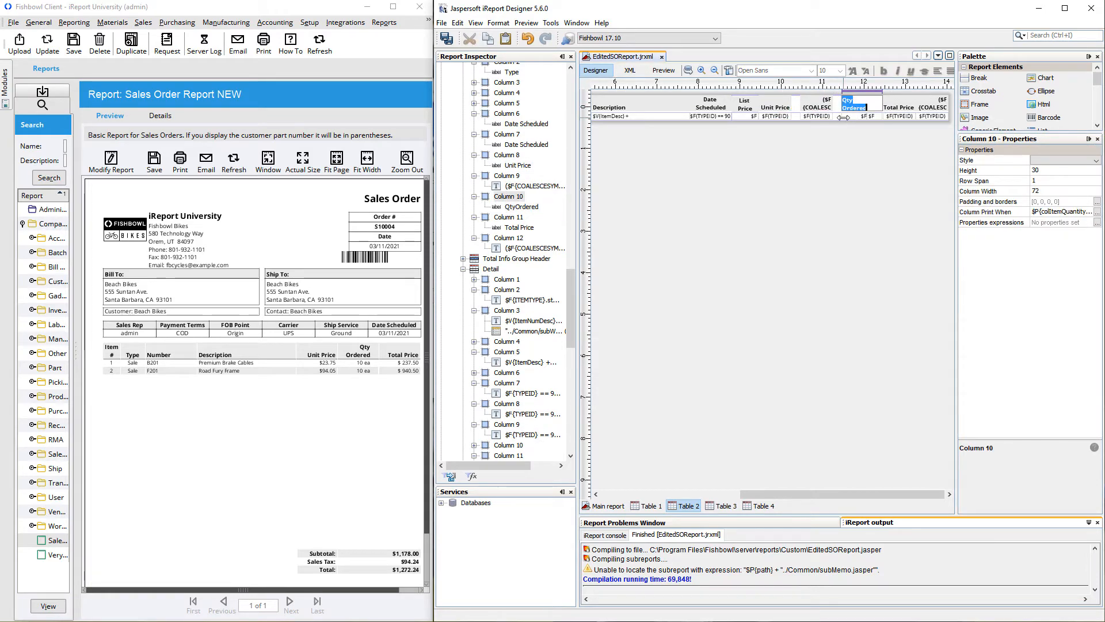
click(843, 116)
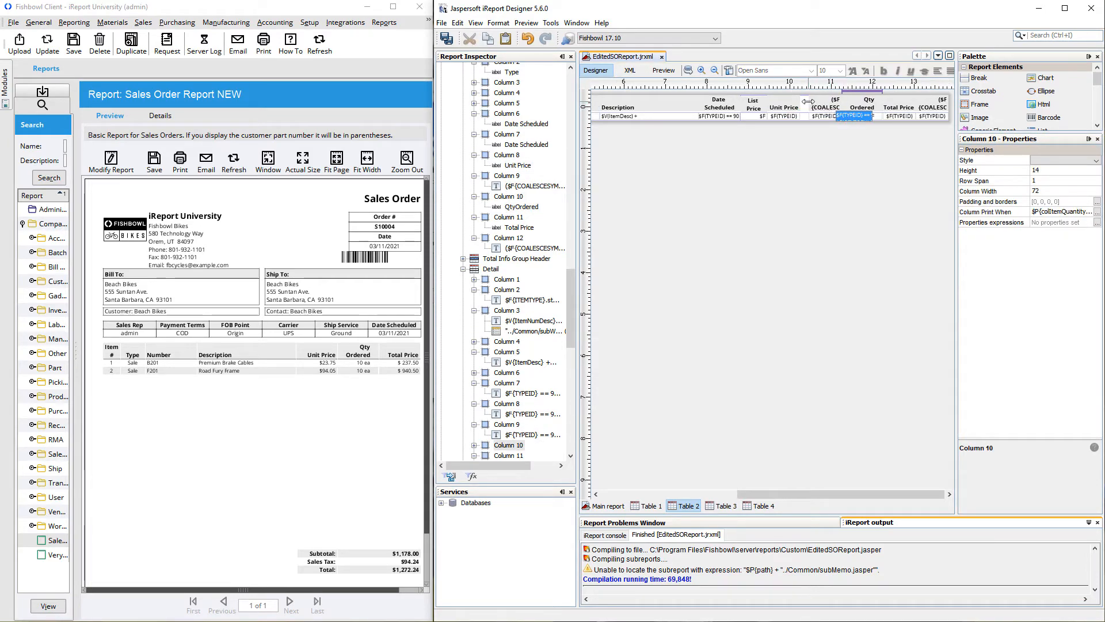
double_click(808, 101)
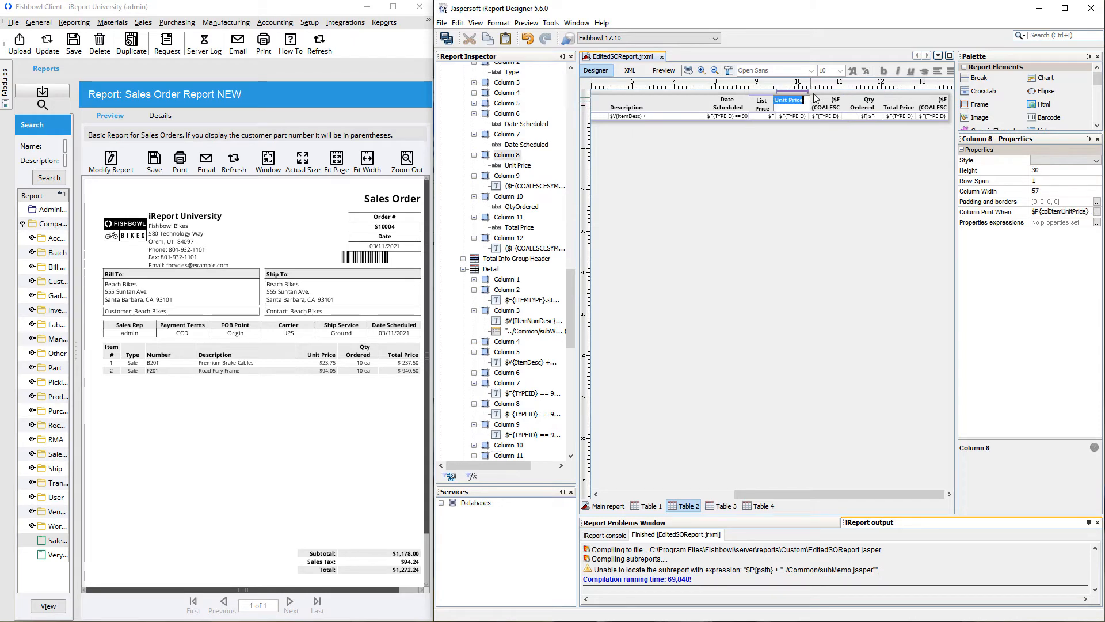
click(821, 168)
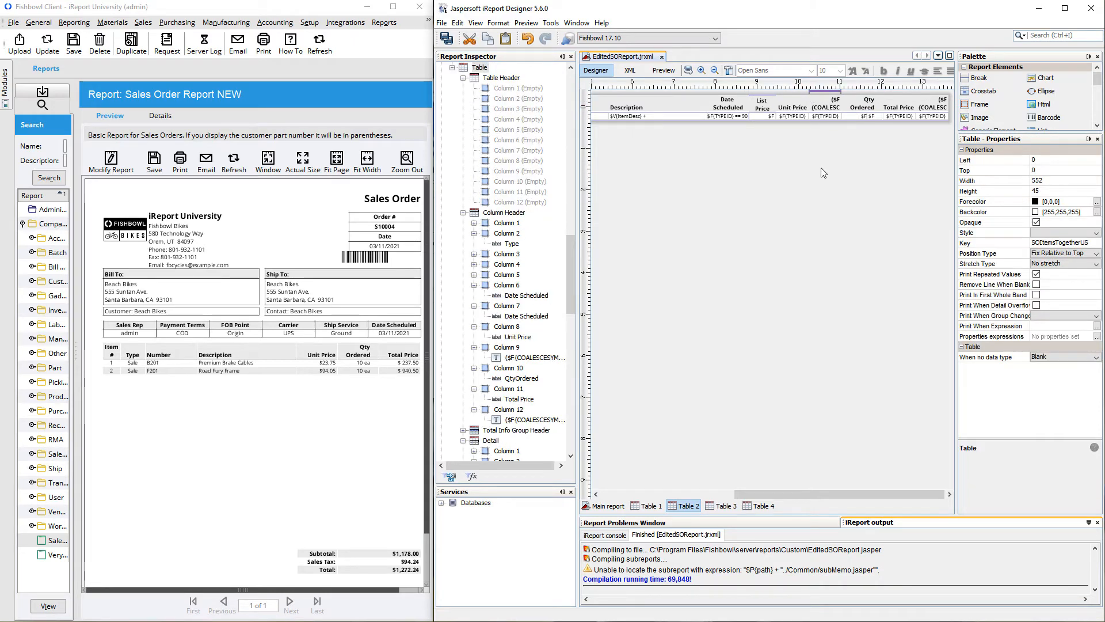
Compile the edited report and refresh the Sales Order Report NEW preview in the Fishbowl client.
click(729, 71)
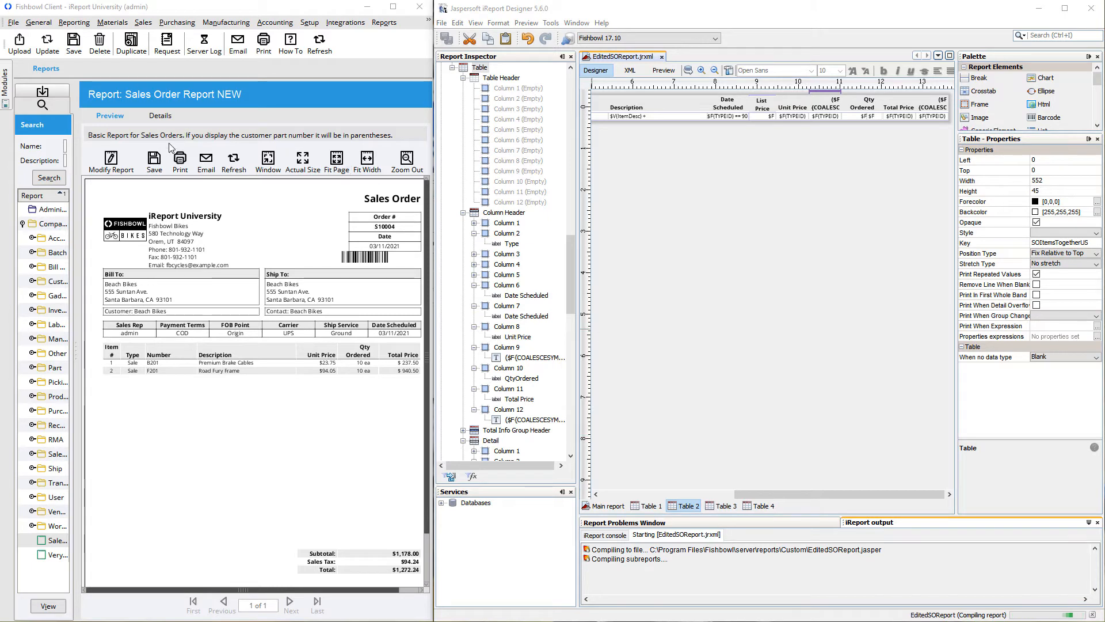
click(233, 168)
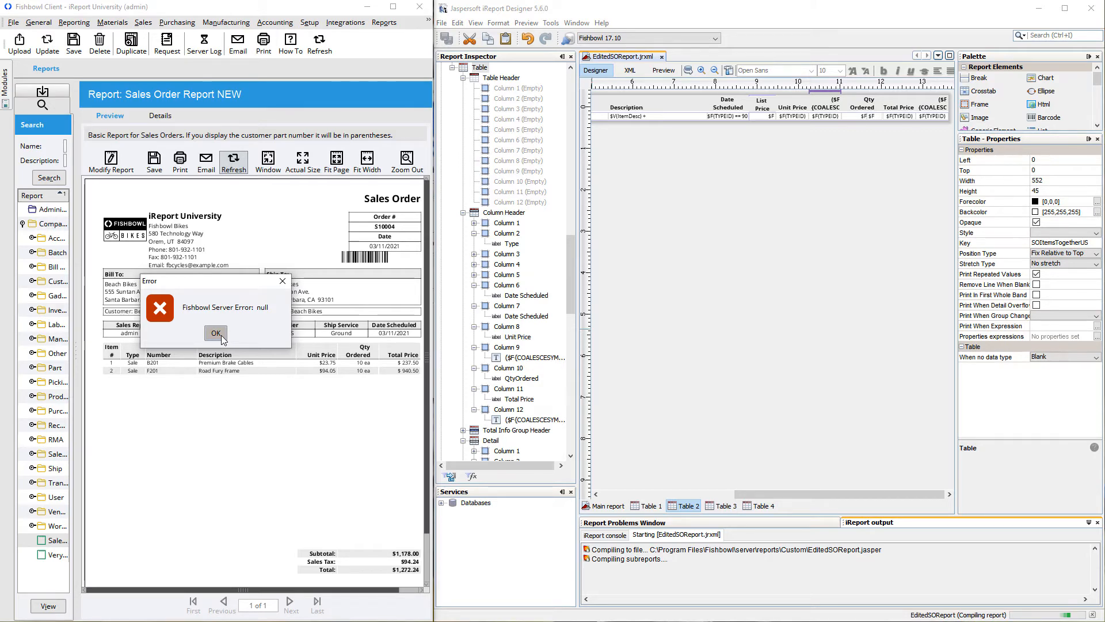
click(216, 334)
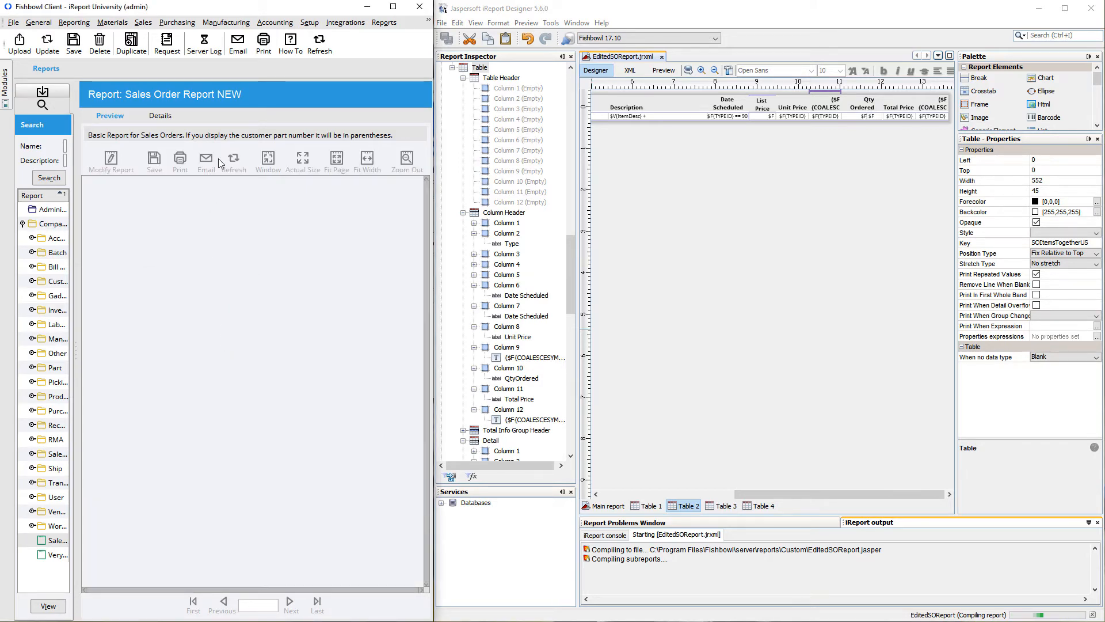
Examine the Fishbowl server log for the cause of the report error.
click(202, 45)
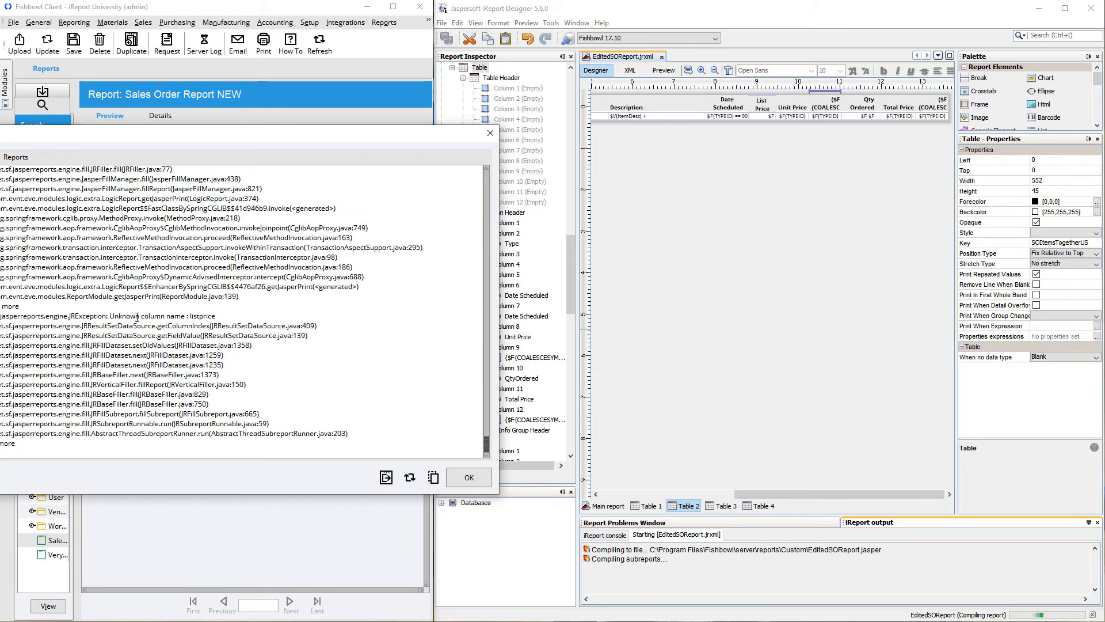
drag(136, 315, 211, 315)
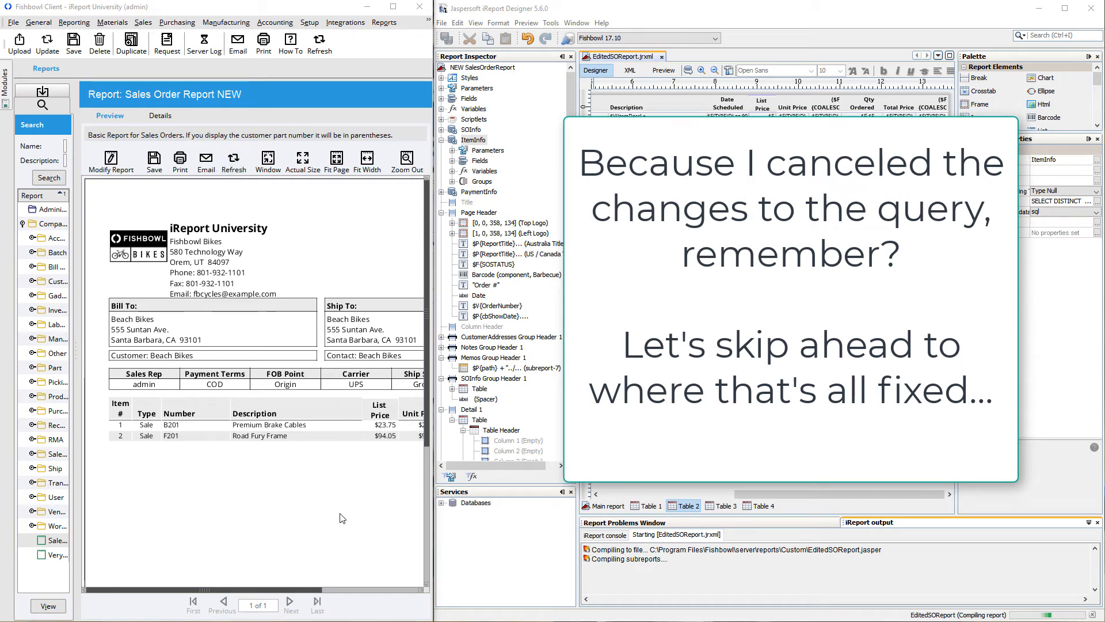
Set the top position of the List Price header to 0.
drag(316, 589, 362, 592)
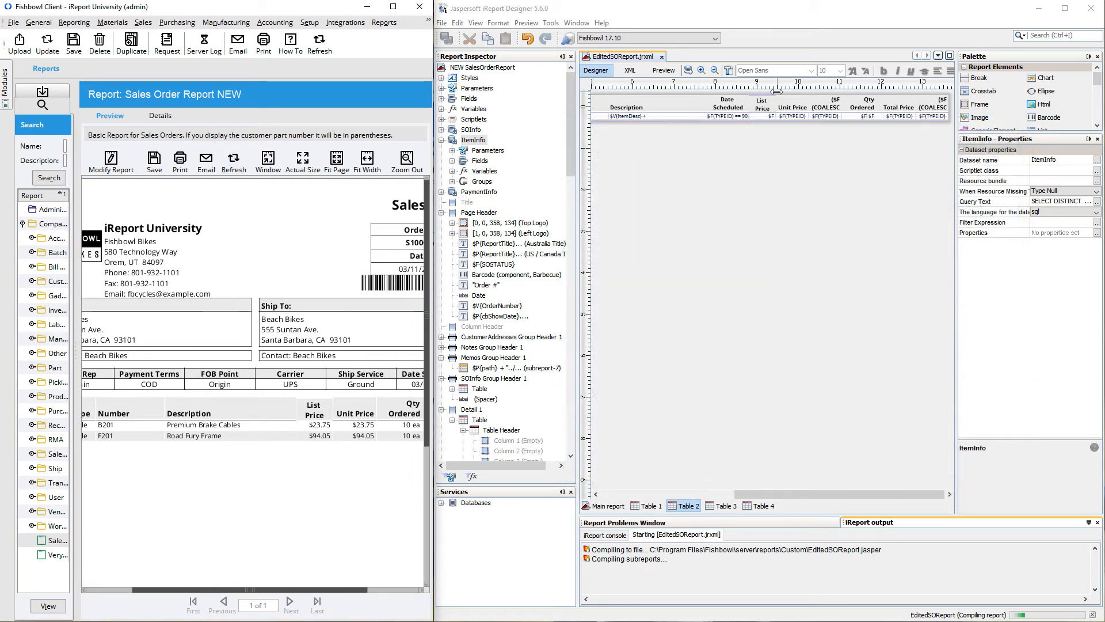
click(768, 108)
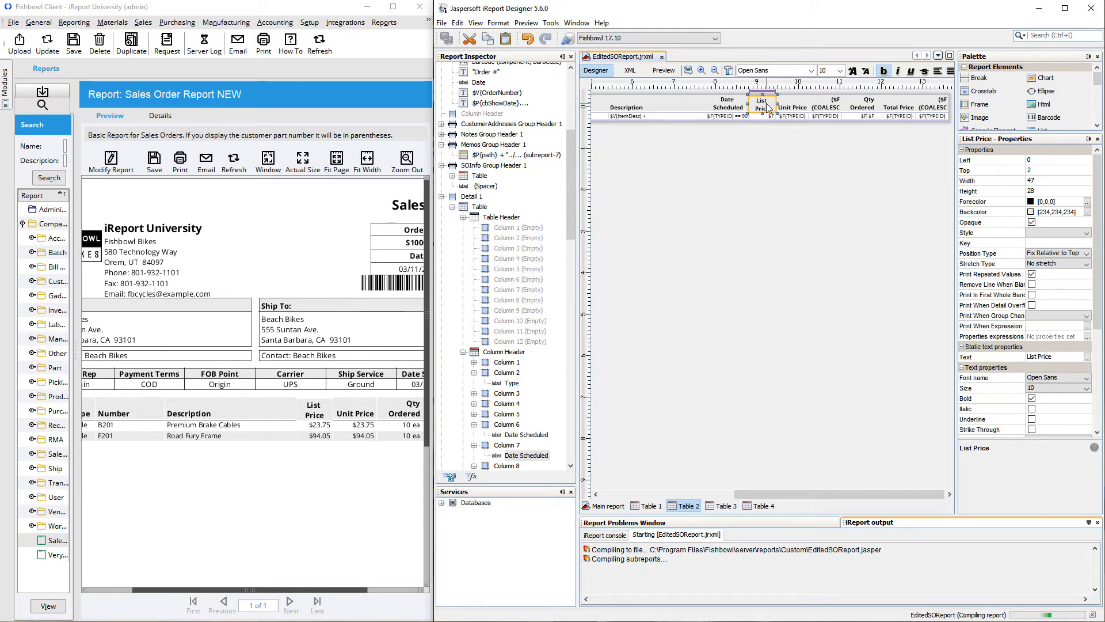
click(1039, 170)
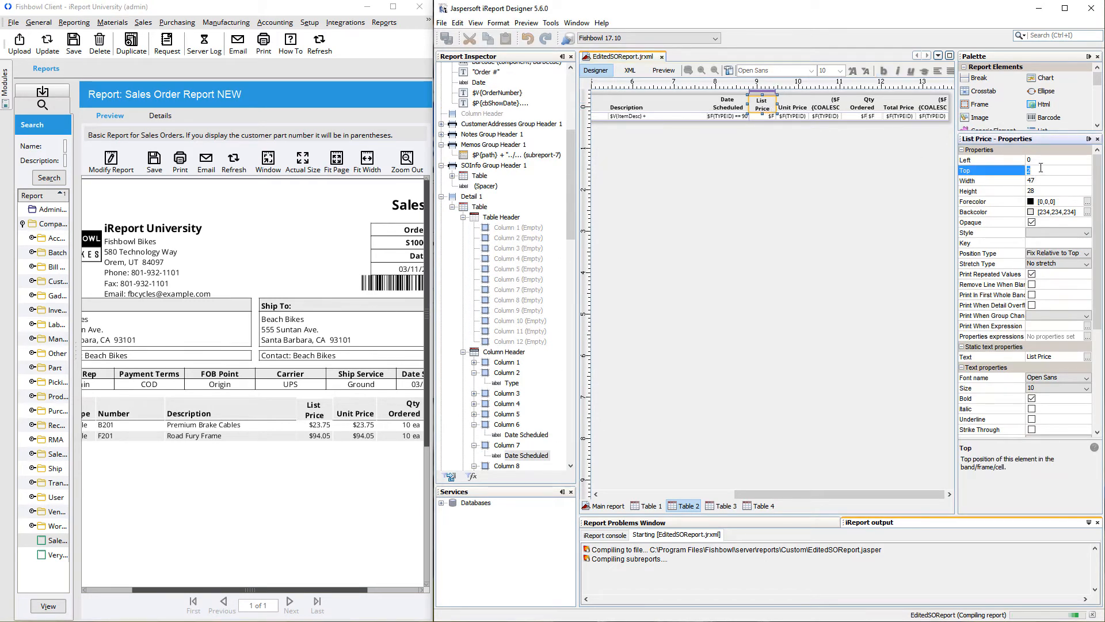
key(Return)
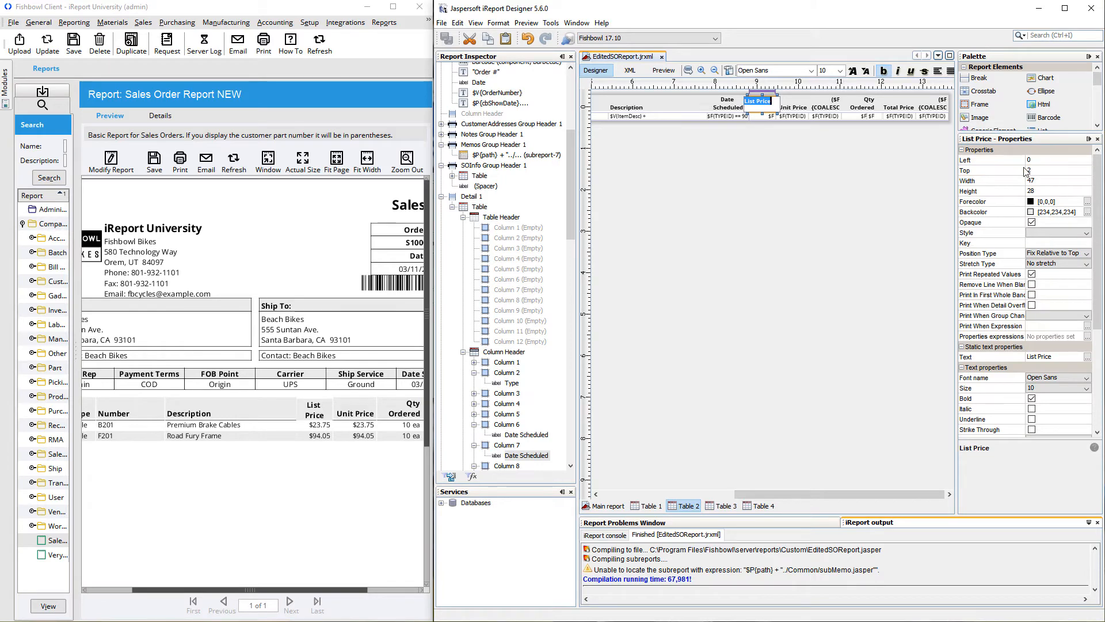
click(720, 103)
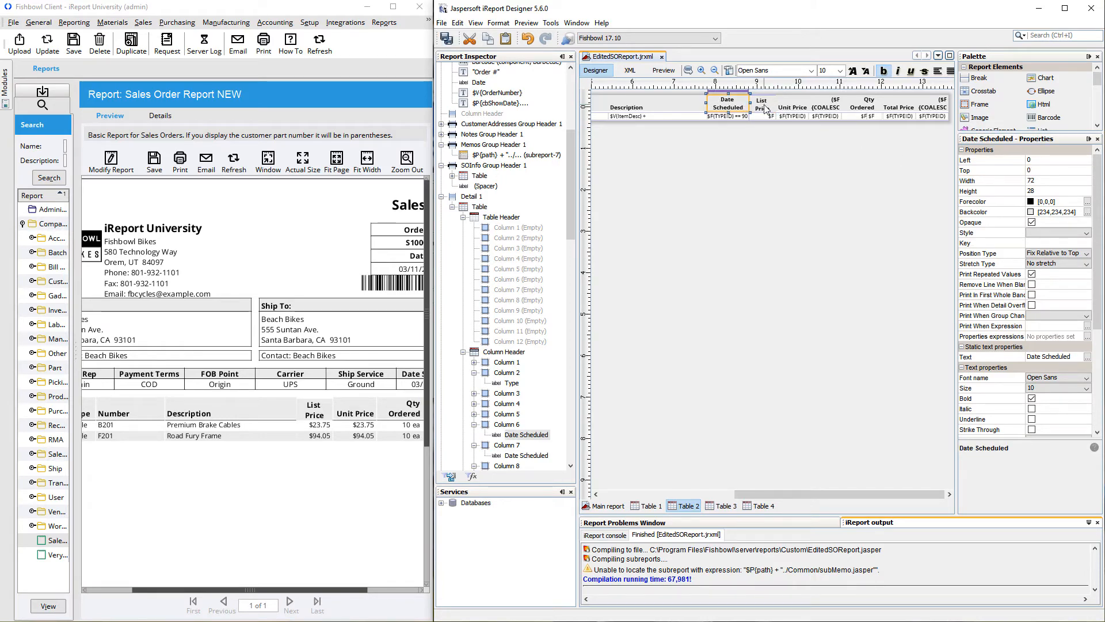
click(765, 109)
click(1058, 169)
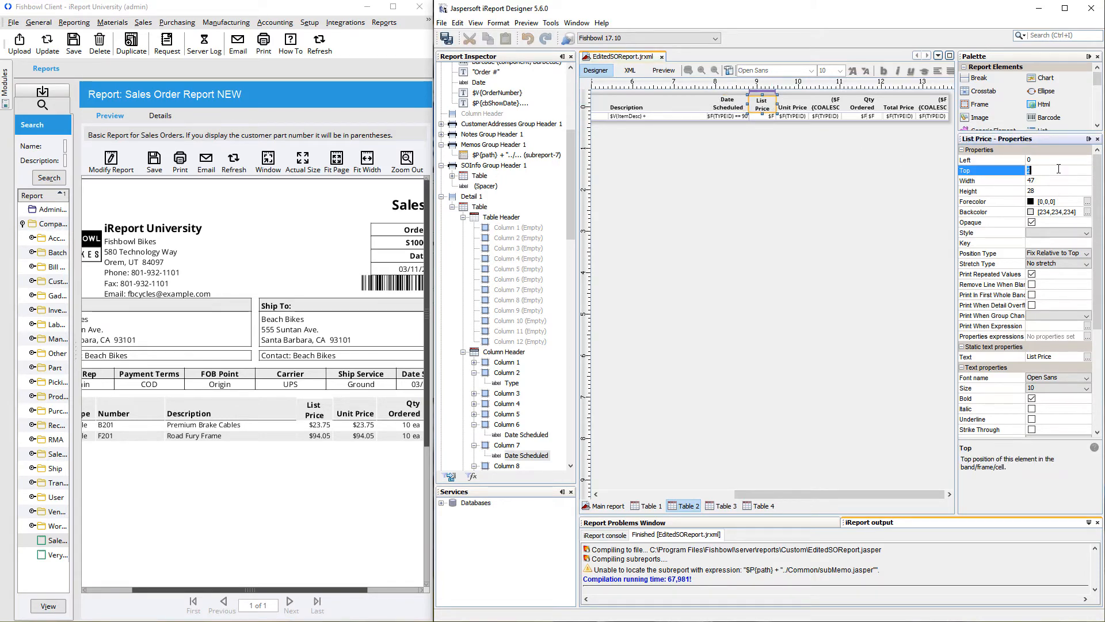
text(0)
key(Return)
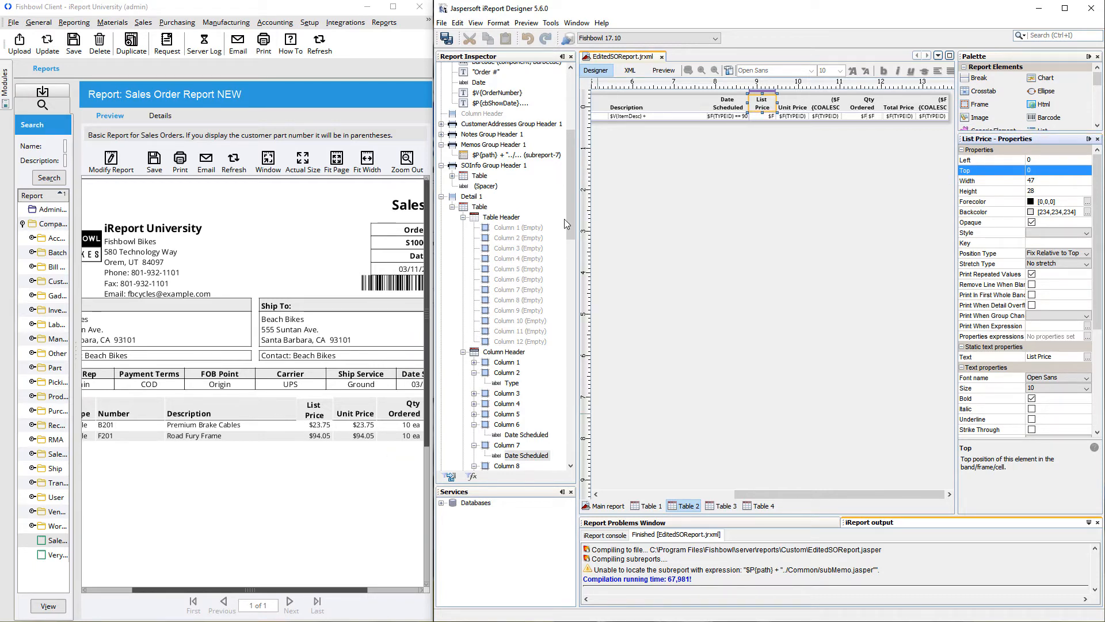
right_click(764, 108)
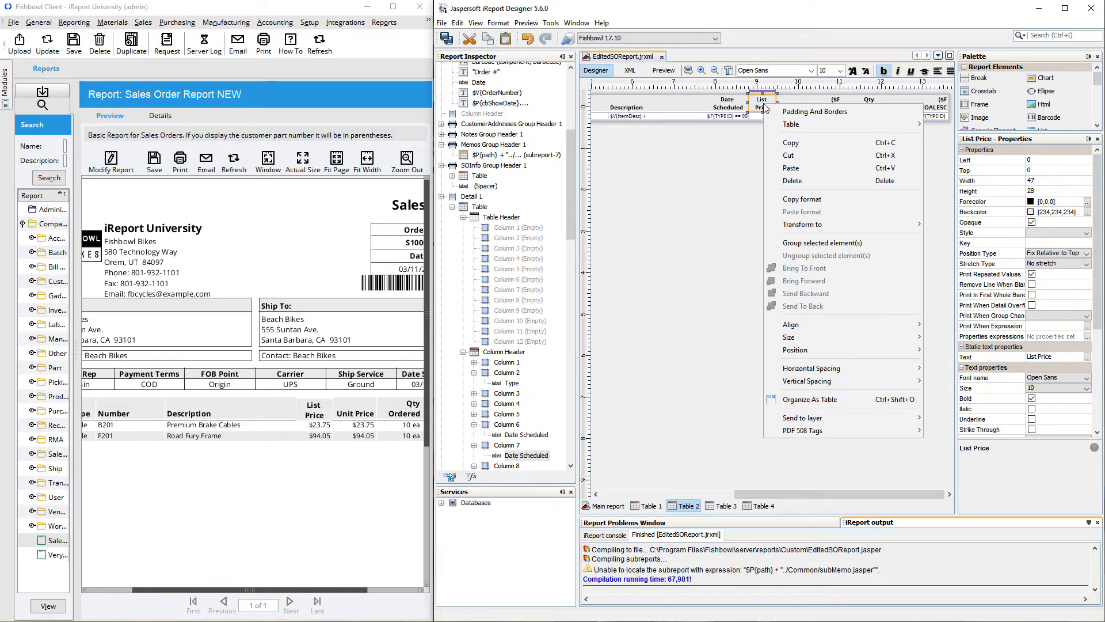
click(799, 114)
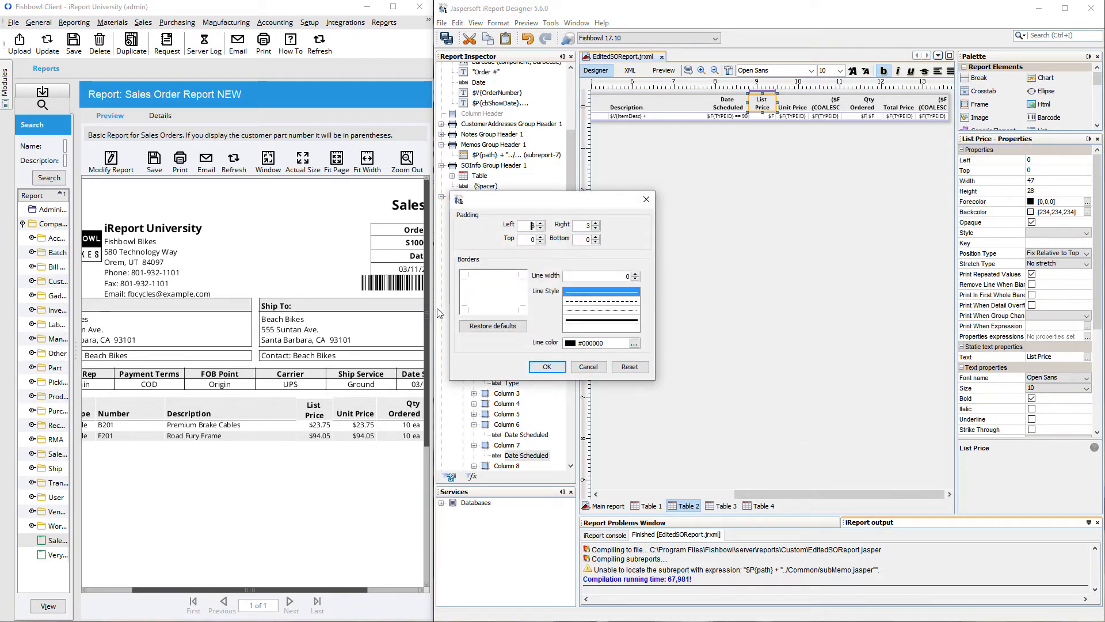
click(493, 306)
click(636, 274)
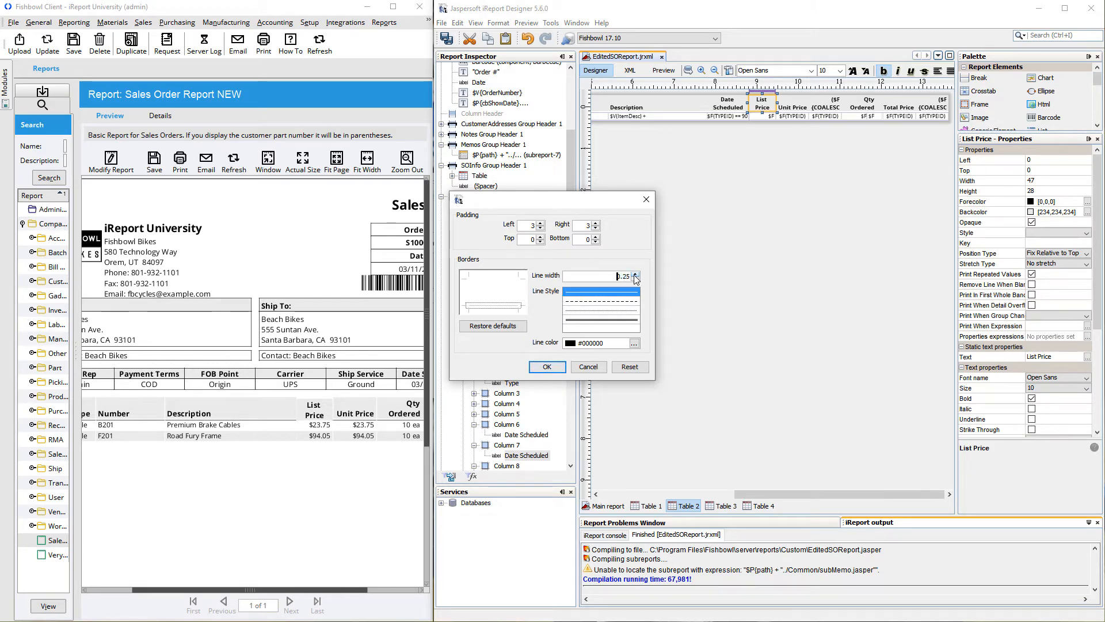
click(636, 274)
click(636, 274)
click(636, 274)
click(634, 343)
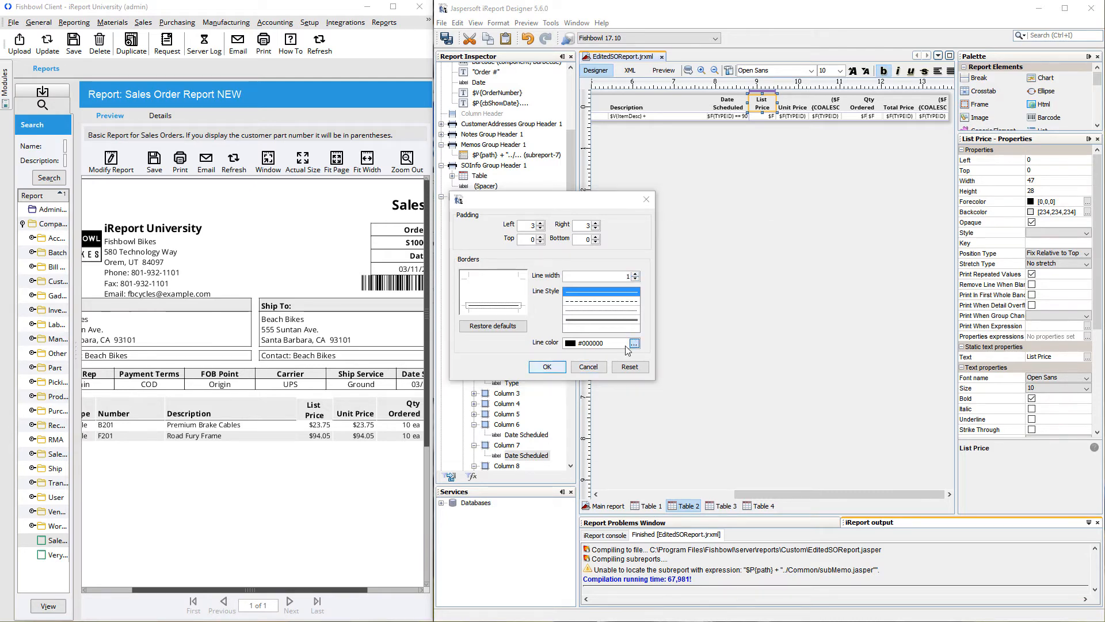
click(597, 446)
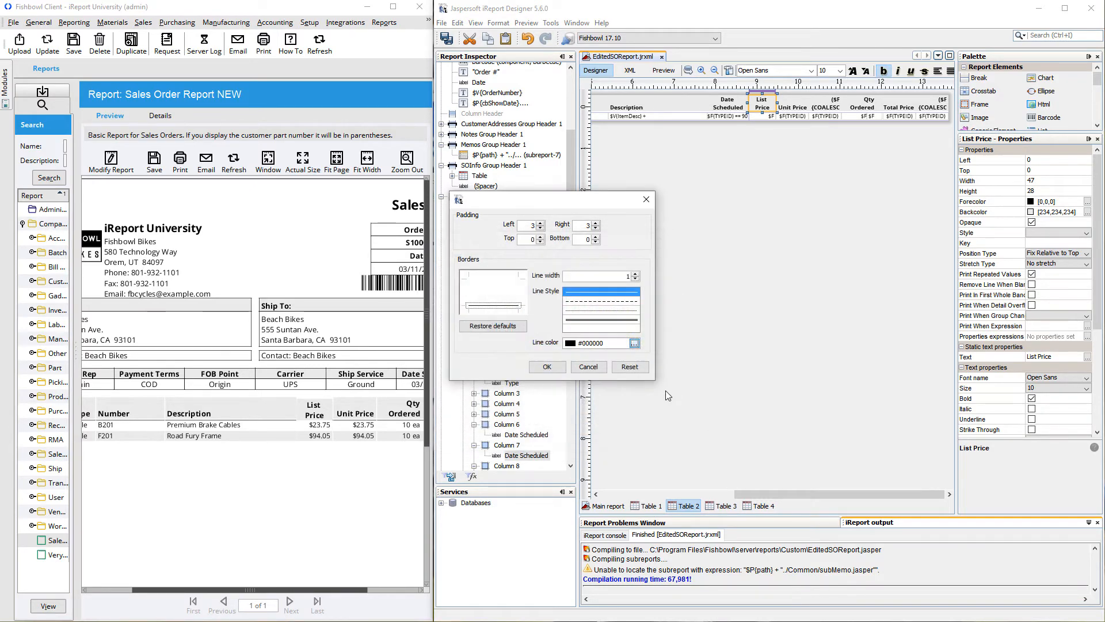
click(586, 367)
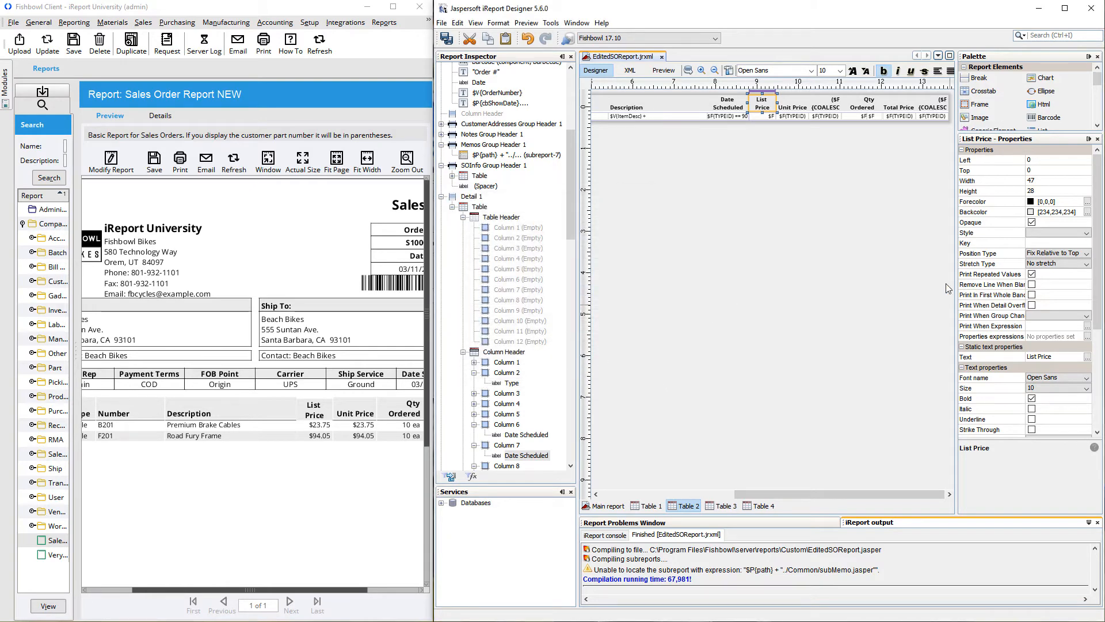
Add a bottom border with a line width of 0.5 to the List Price cell (Column 7) in the column header.
click(508, 445)
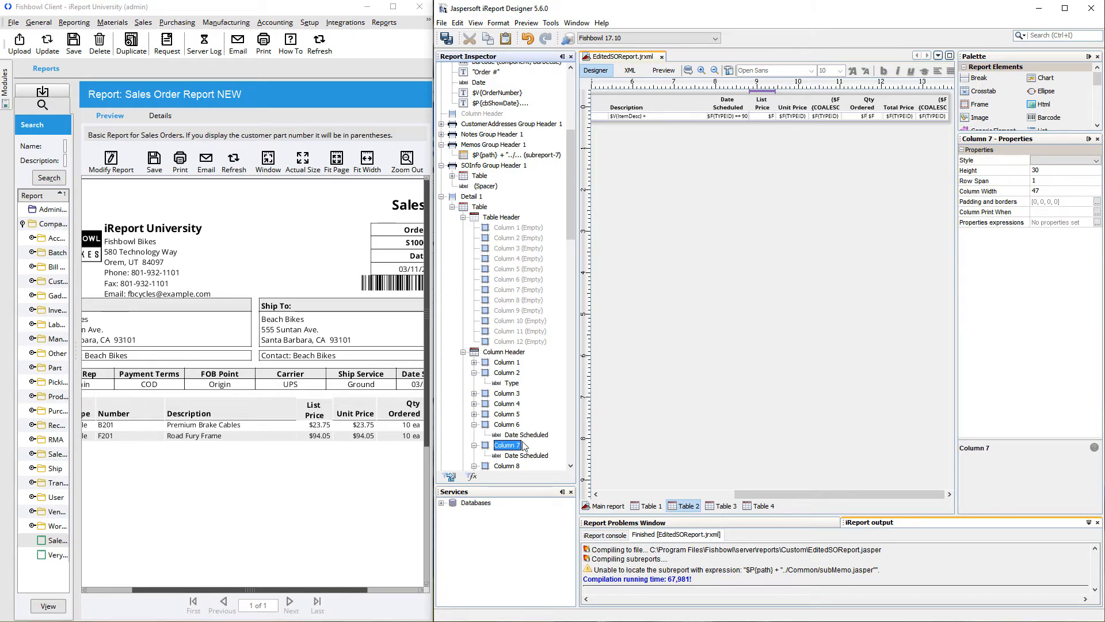
click(514, 456)
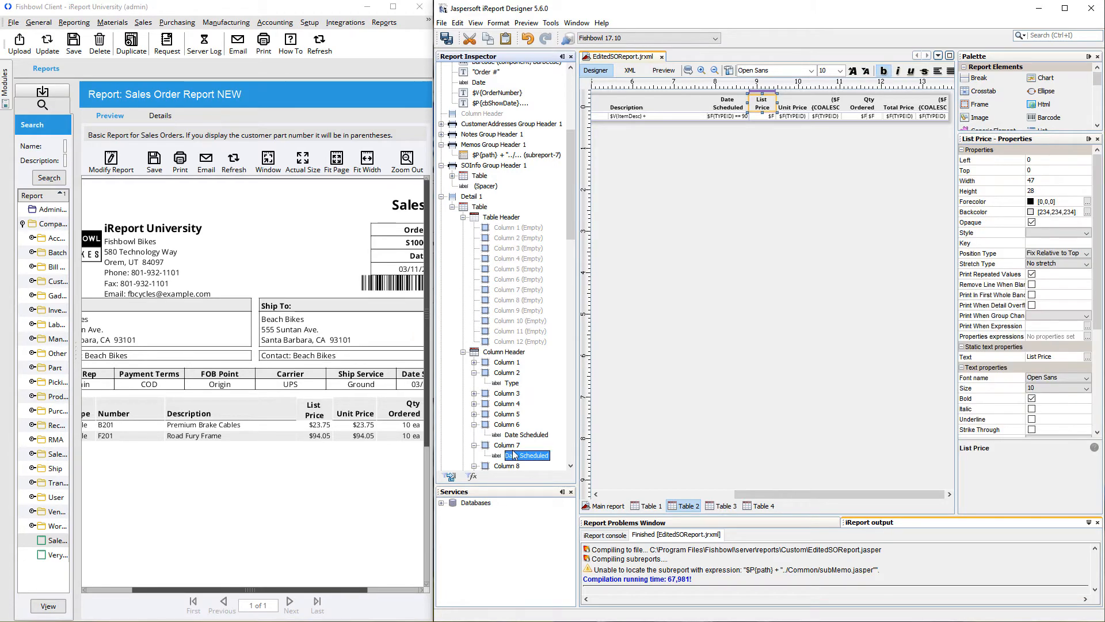
click(513, 447)
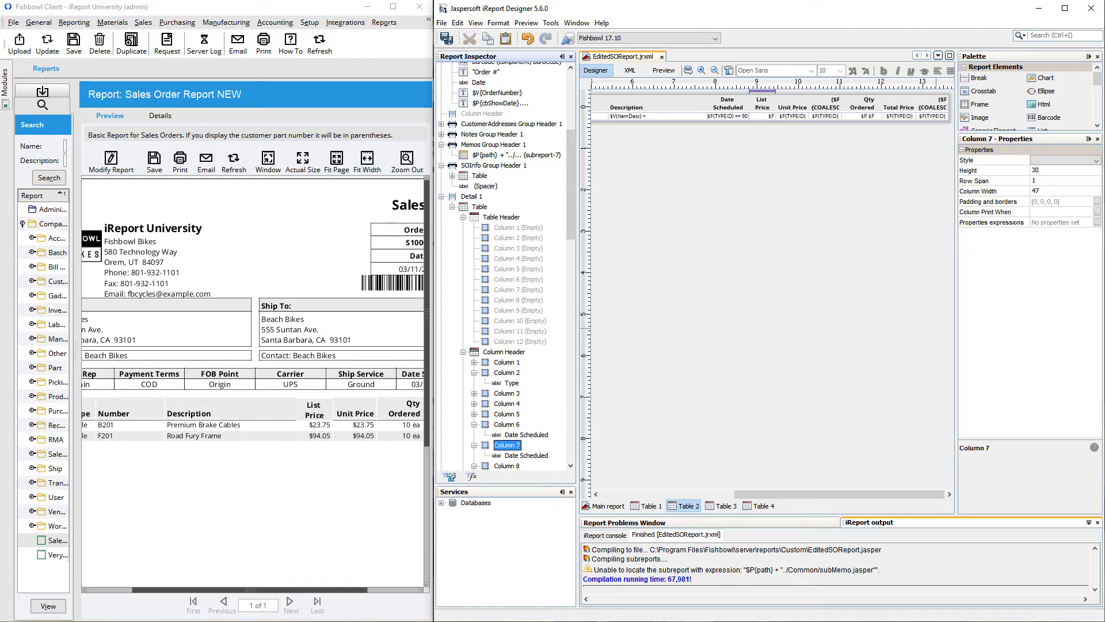
click(1097, 202)
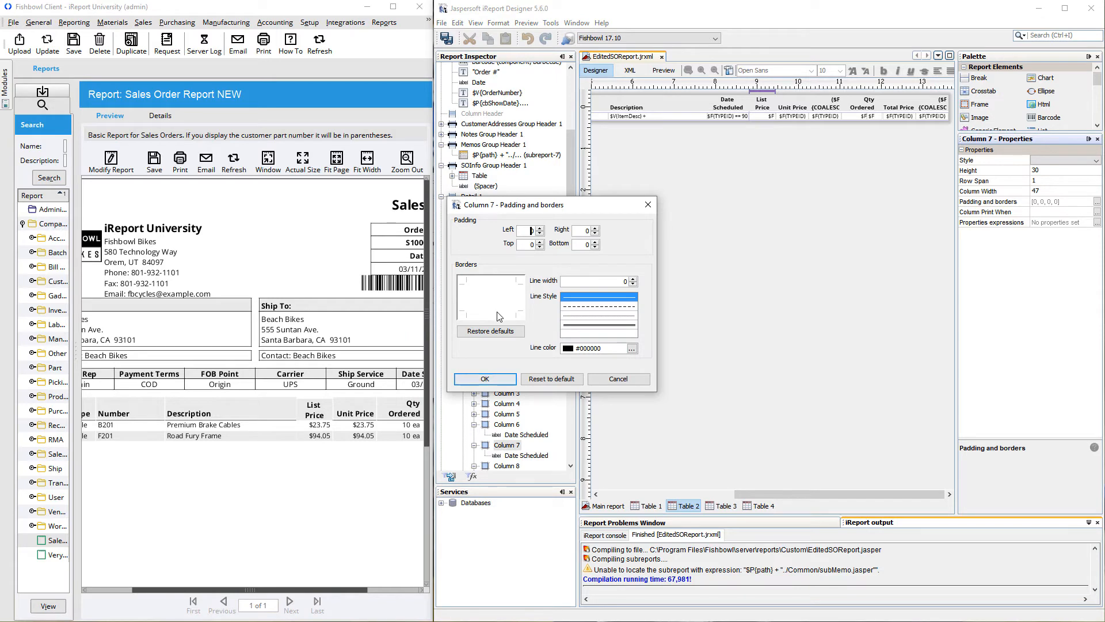
click(498, 312)
click(633, 279)
click(637, 279)
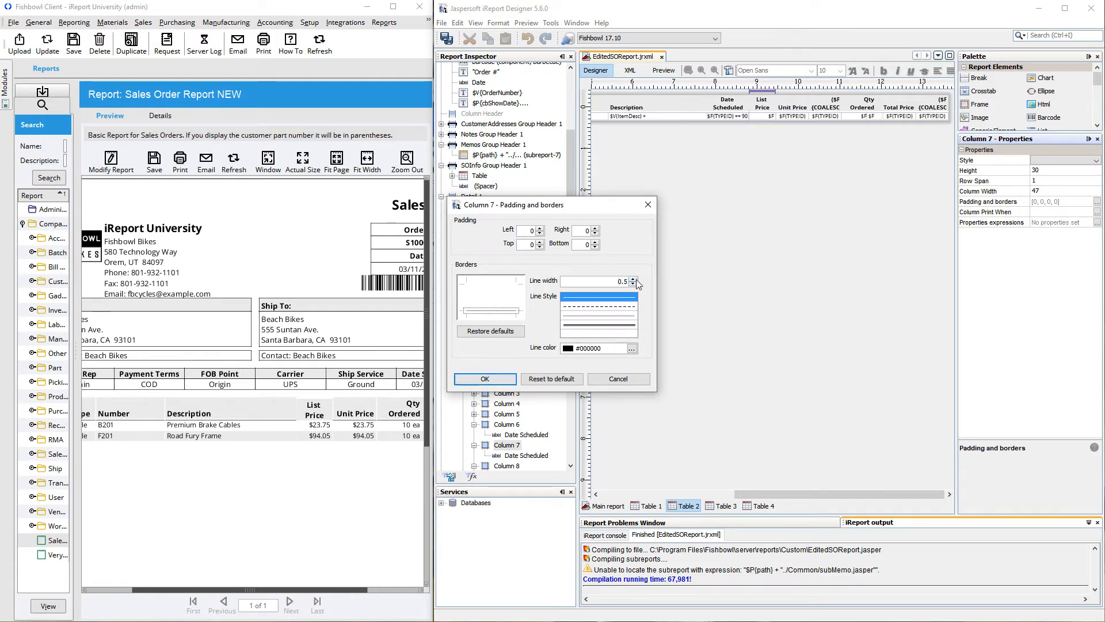
click(501, 380)
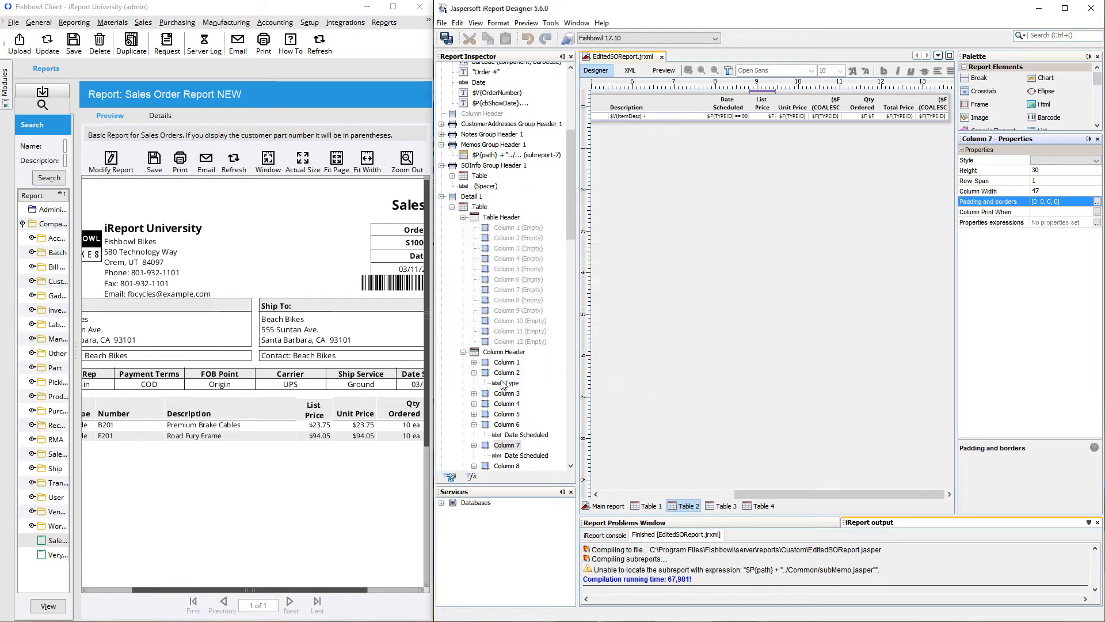
Examine the border settings of the Date Scheduled header cell (Column 6), including its bottom and side borders, without changing them.
click(508, 424)
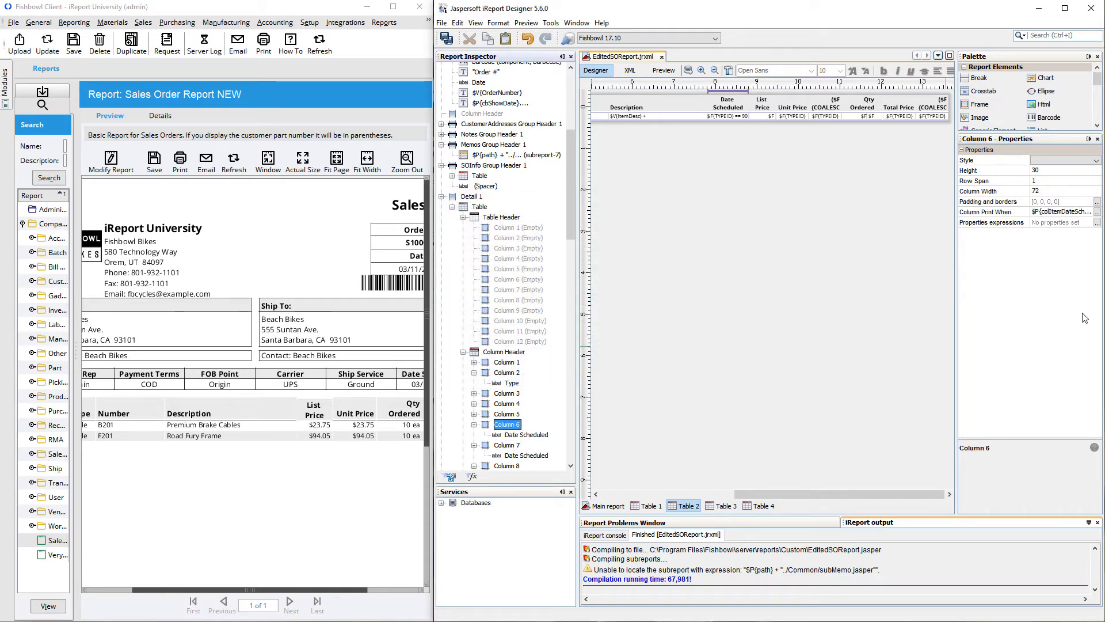
click(1097, 201)
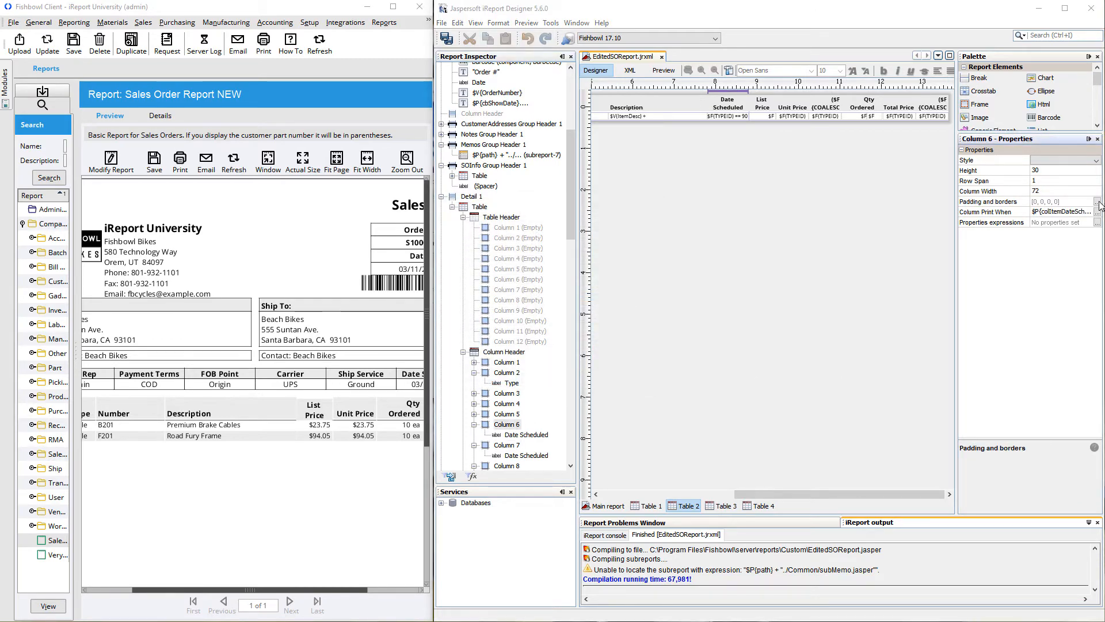
click(516, 299)
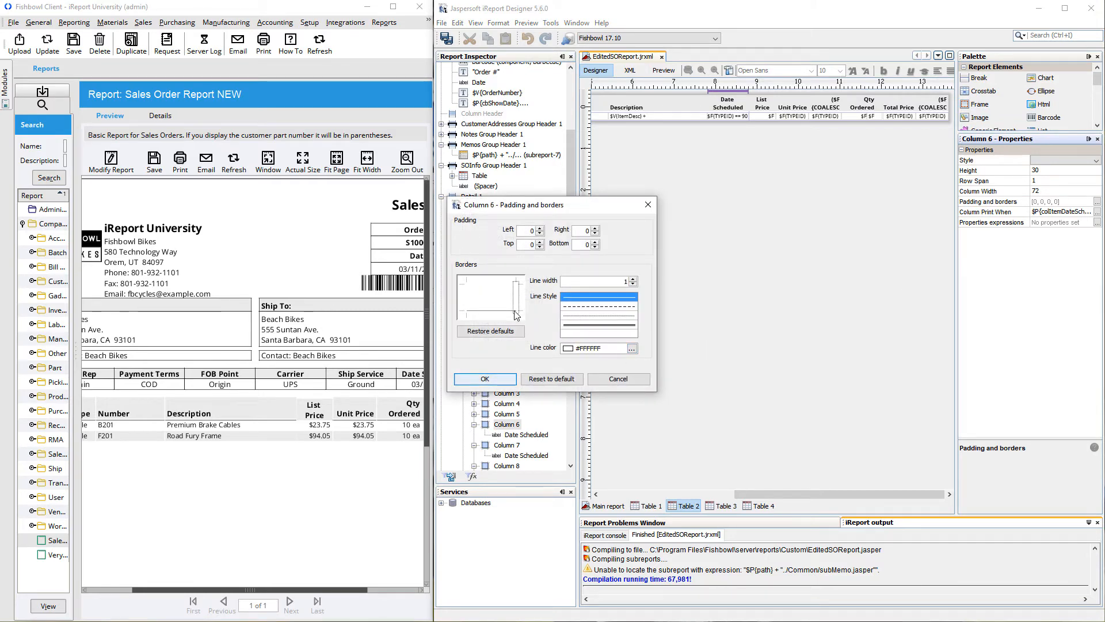
click(506, 312)
click(516, 294)
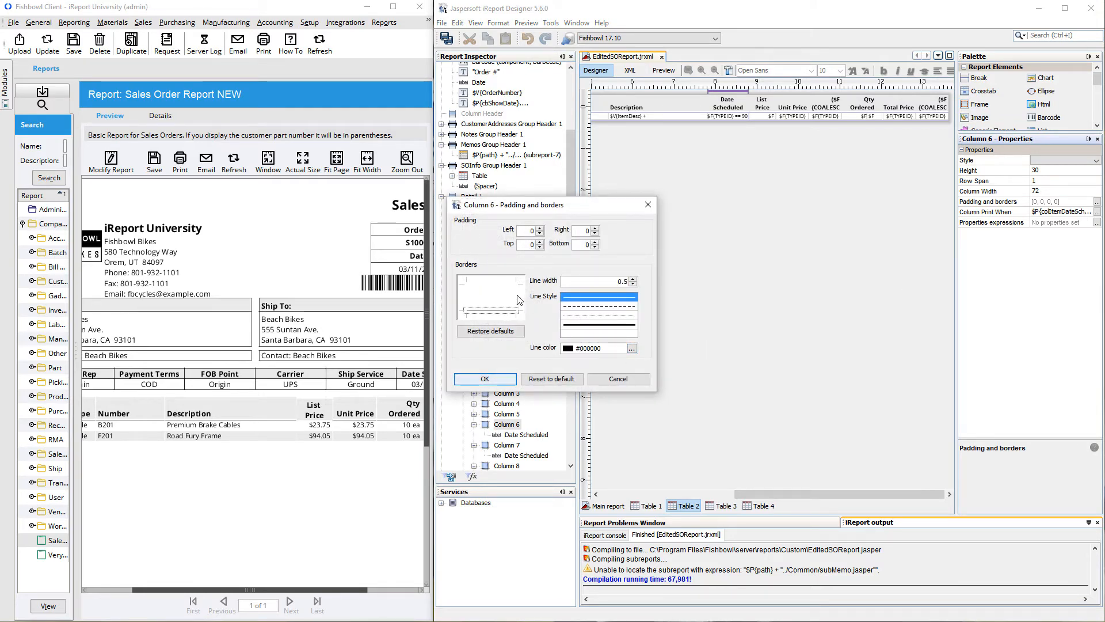
click(624, 380)
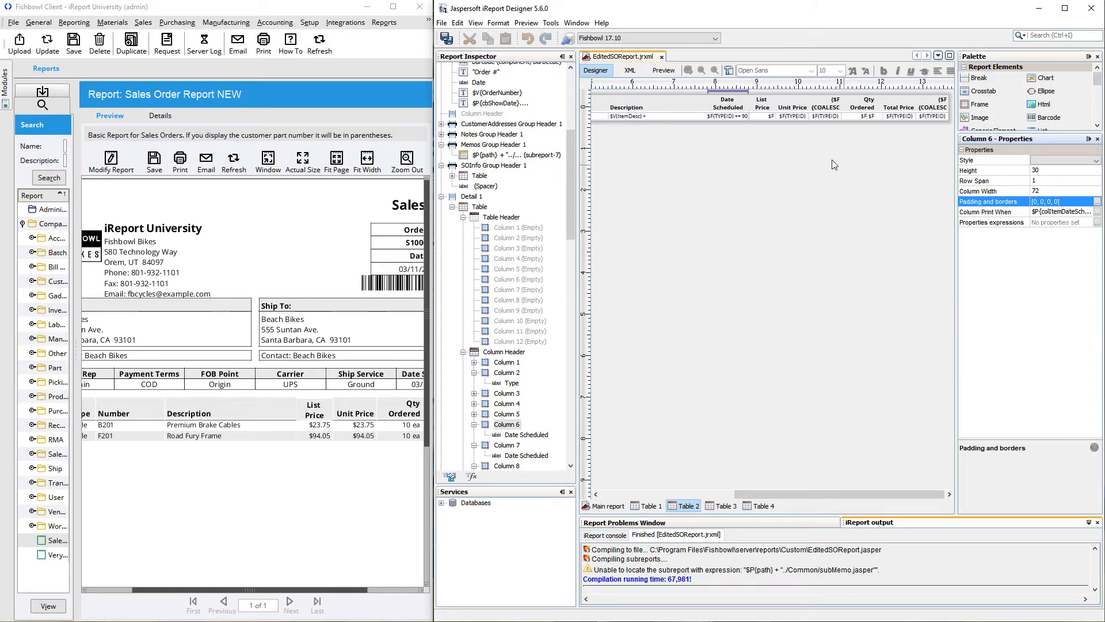
Replace the entire text field expression of the List Price detail field with $F{listprice}.
click(760, 116)
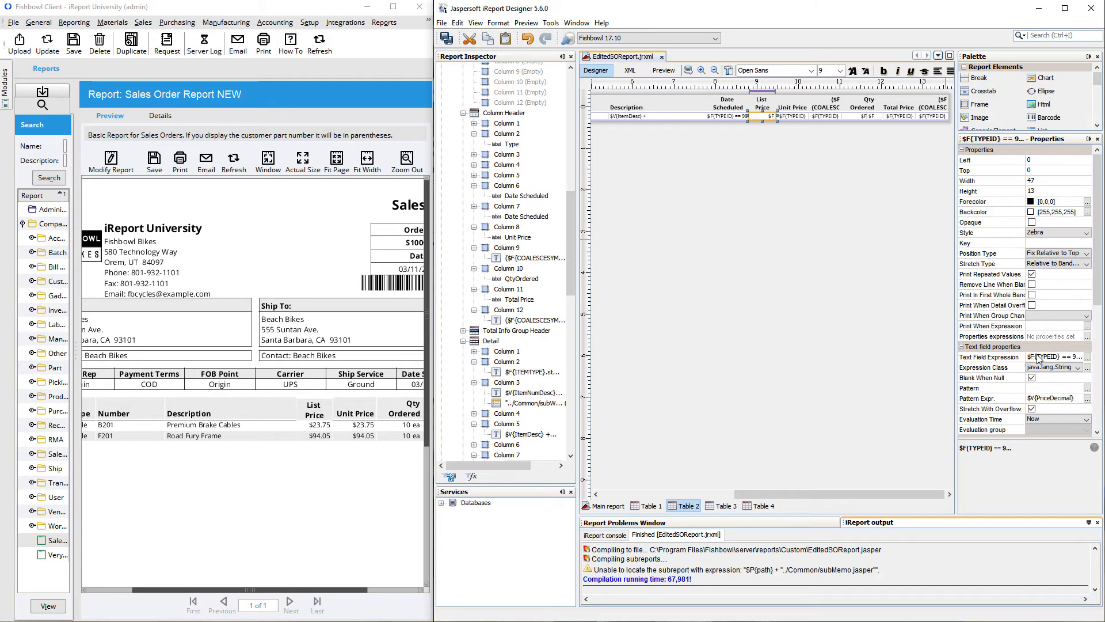
click(1087, 358)
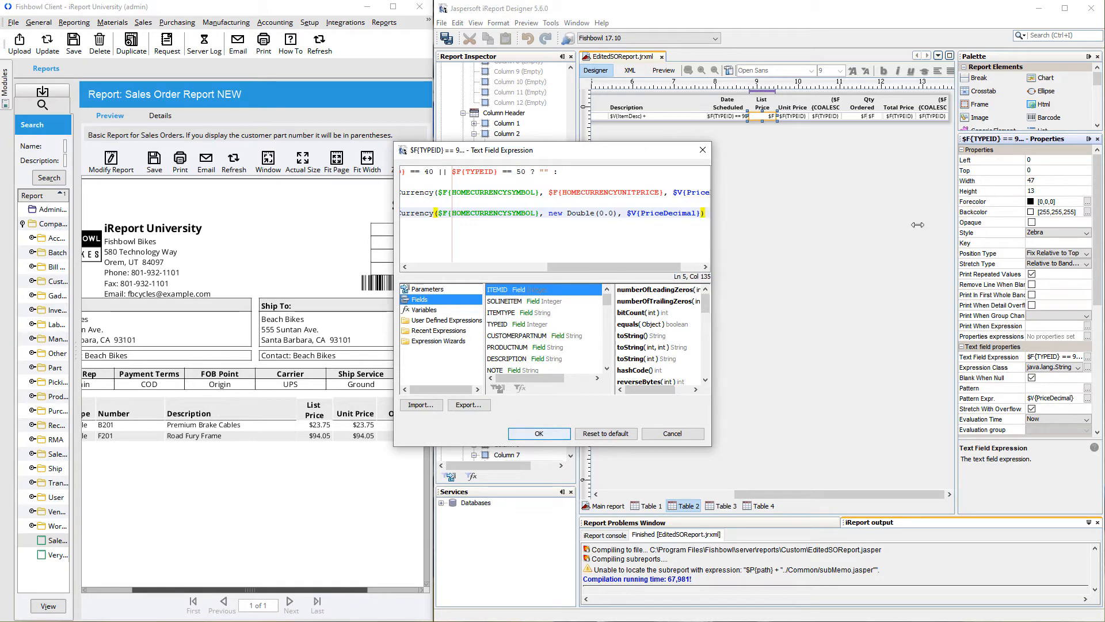
drag(712, 212, 1104, 213)
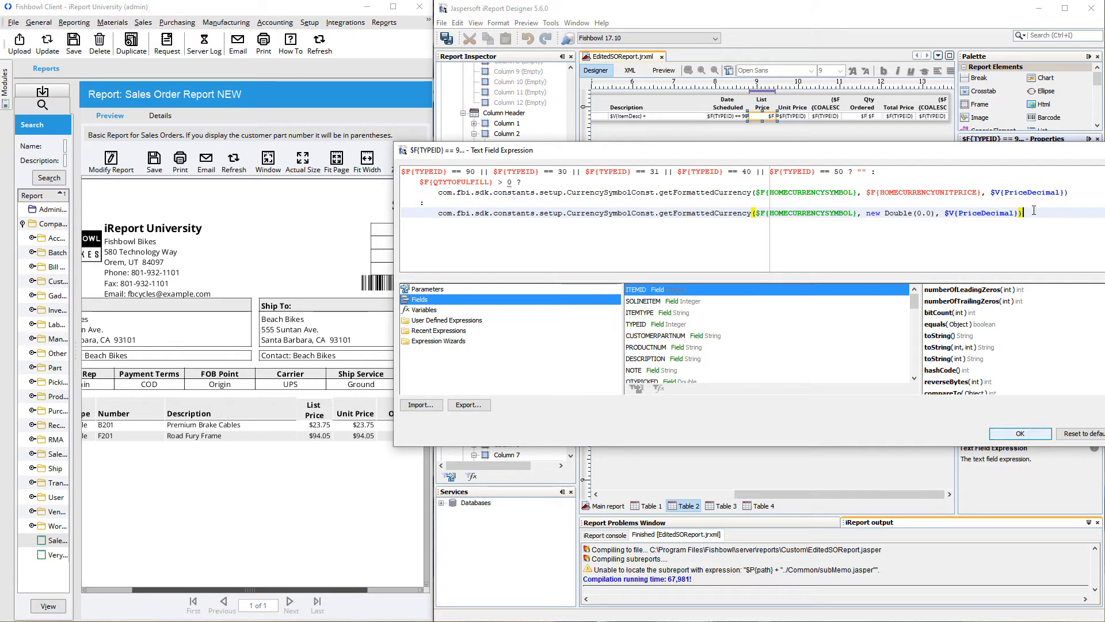
drag(1036, 209, 361, 166)
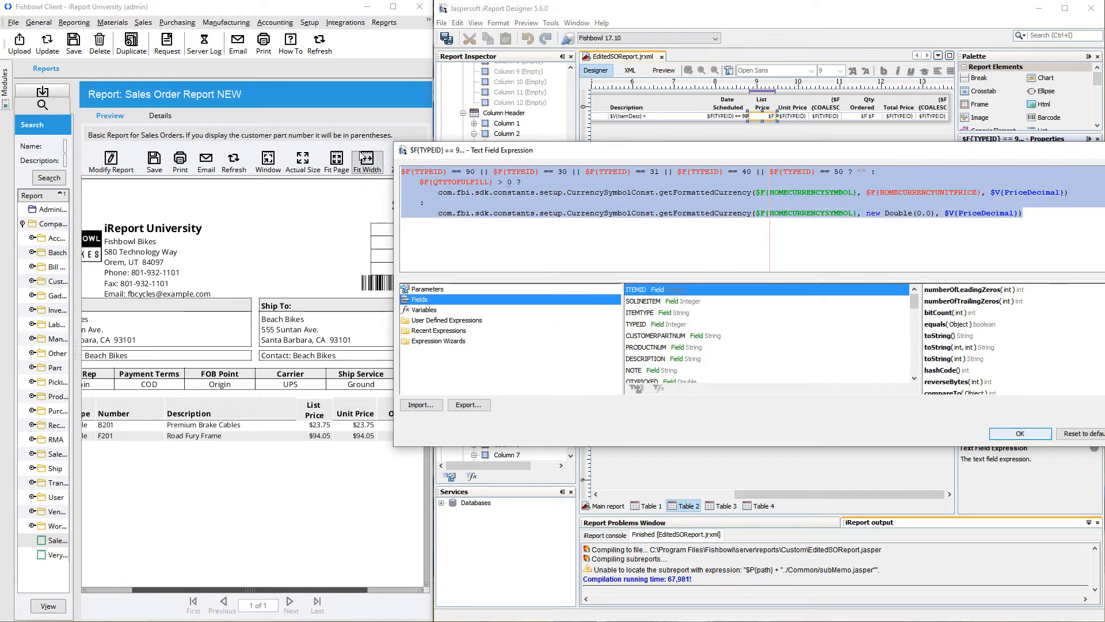
key(Delete)
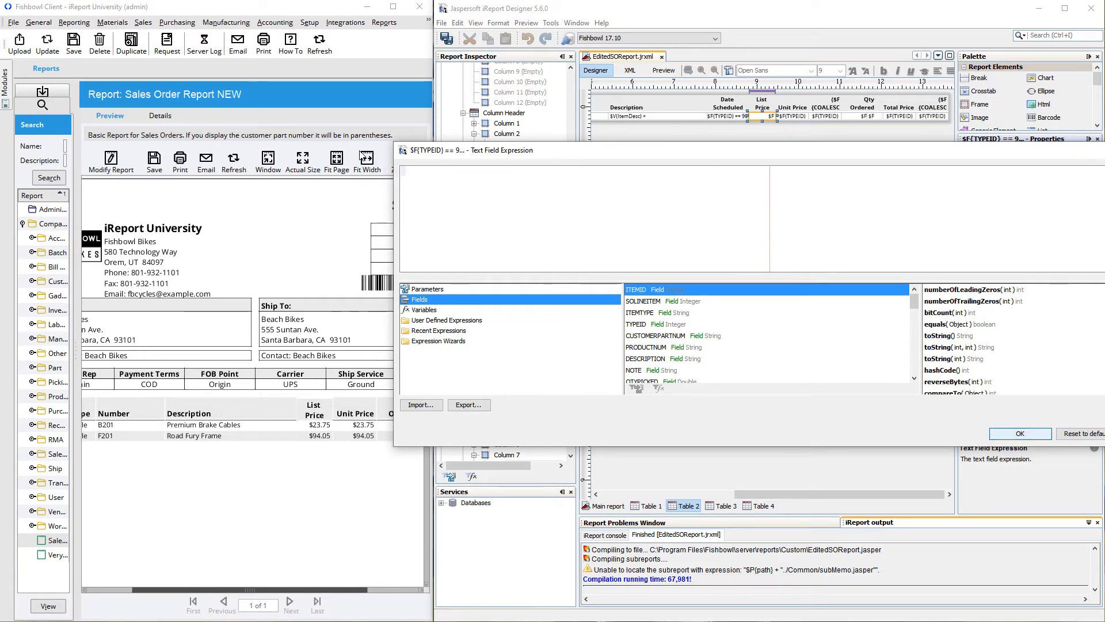
scroll(810, 337, down, 10)
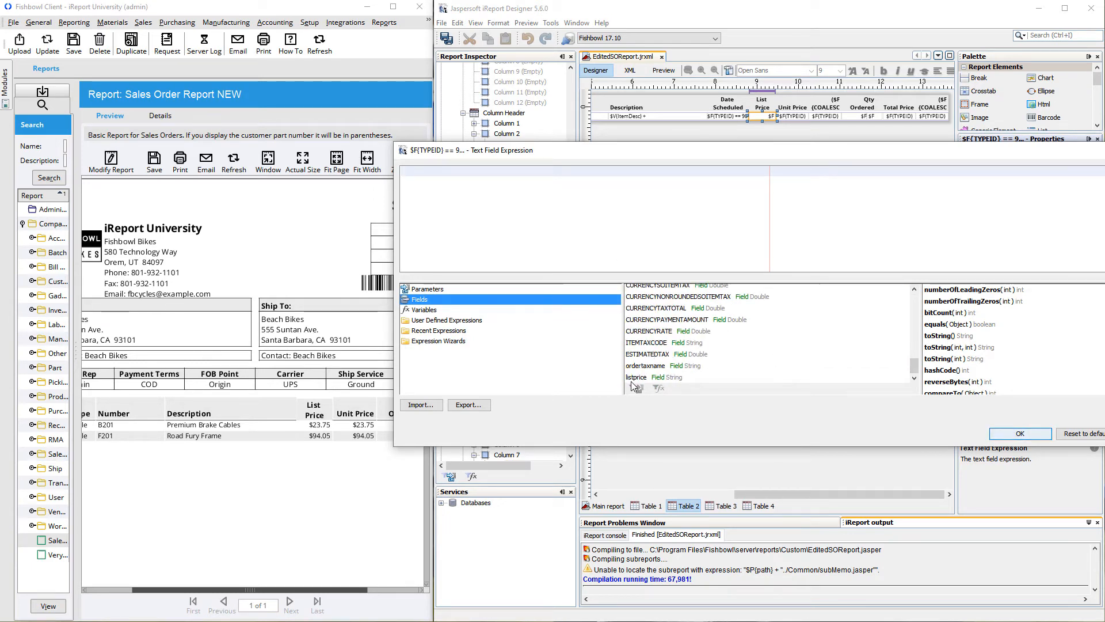
double_click(635, 377)
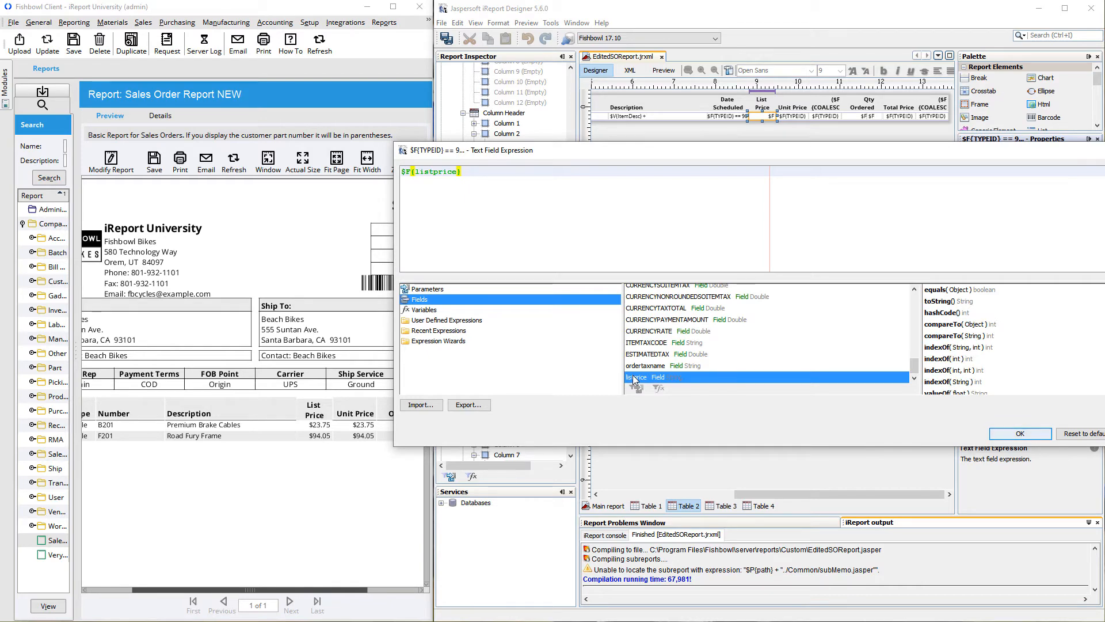
click(1019, 434)
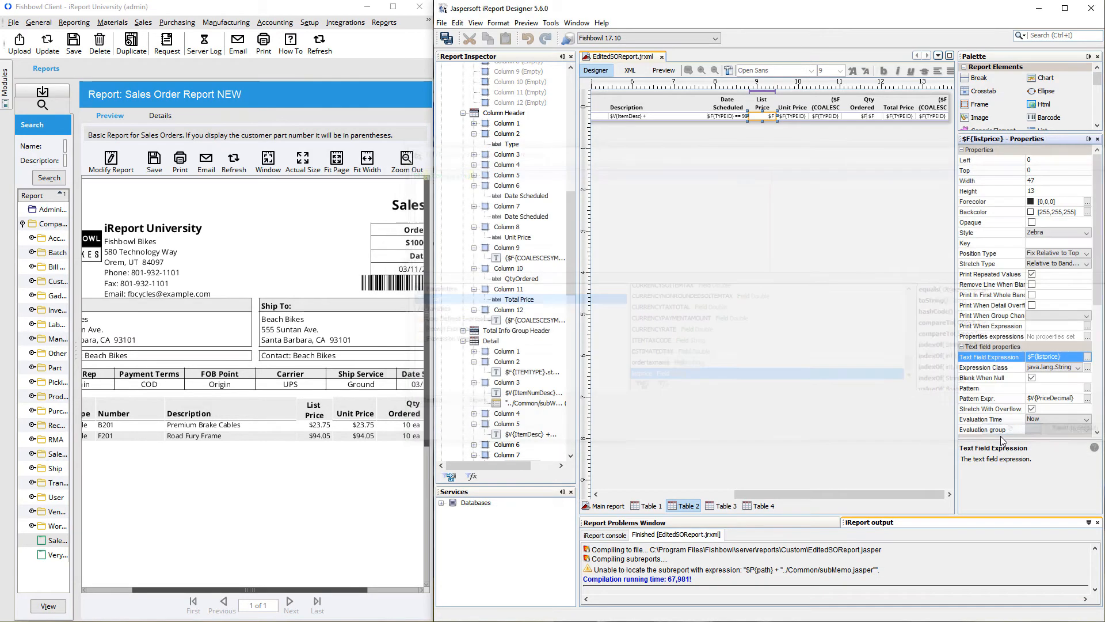
Compile the edited report and refresh the Sales Order Report NEW preview in the Fishbowl client to view the List Price column.
click(729, 70)
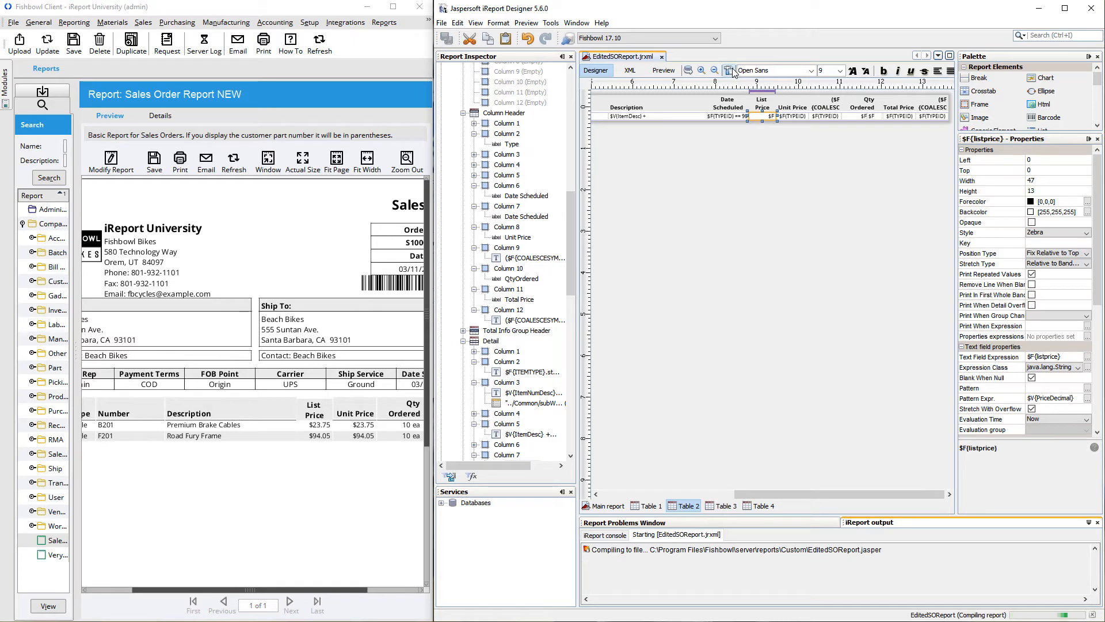
click(233, 171)
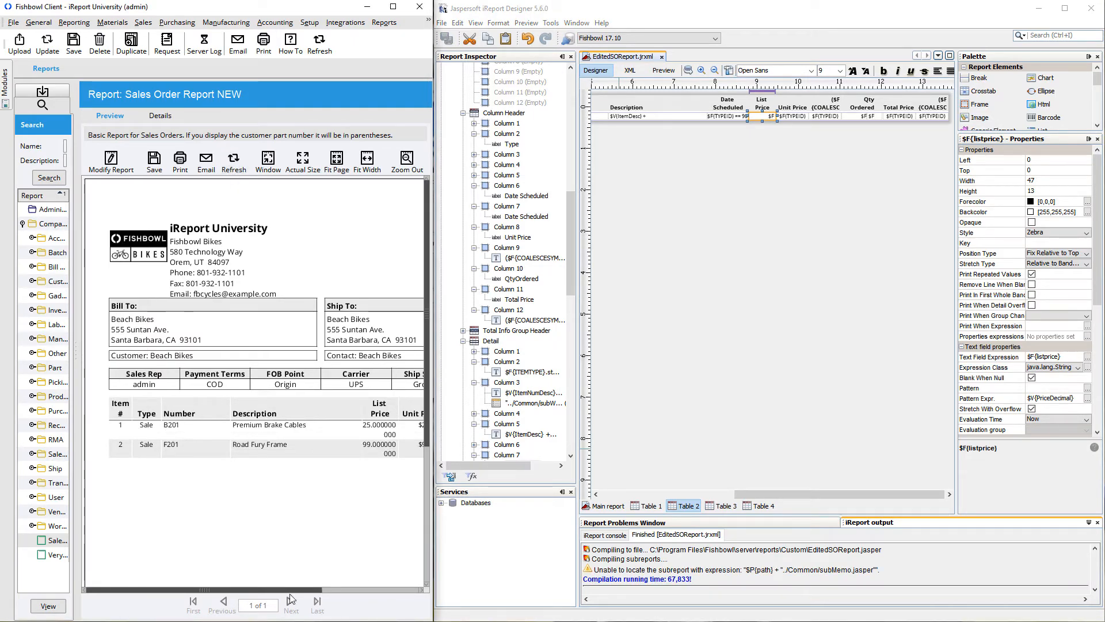
click(327, 590)
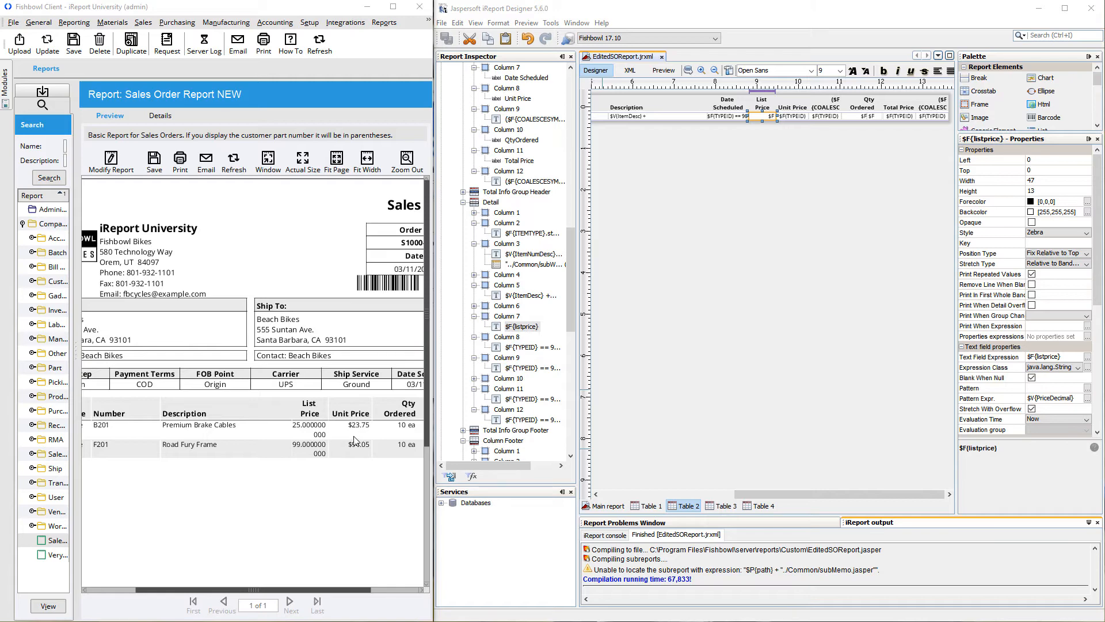
Set the field class of the listprice field in the ItemInfo dataset to java.lang.Double.
drag(571, 247, 584, 85)
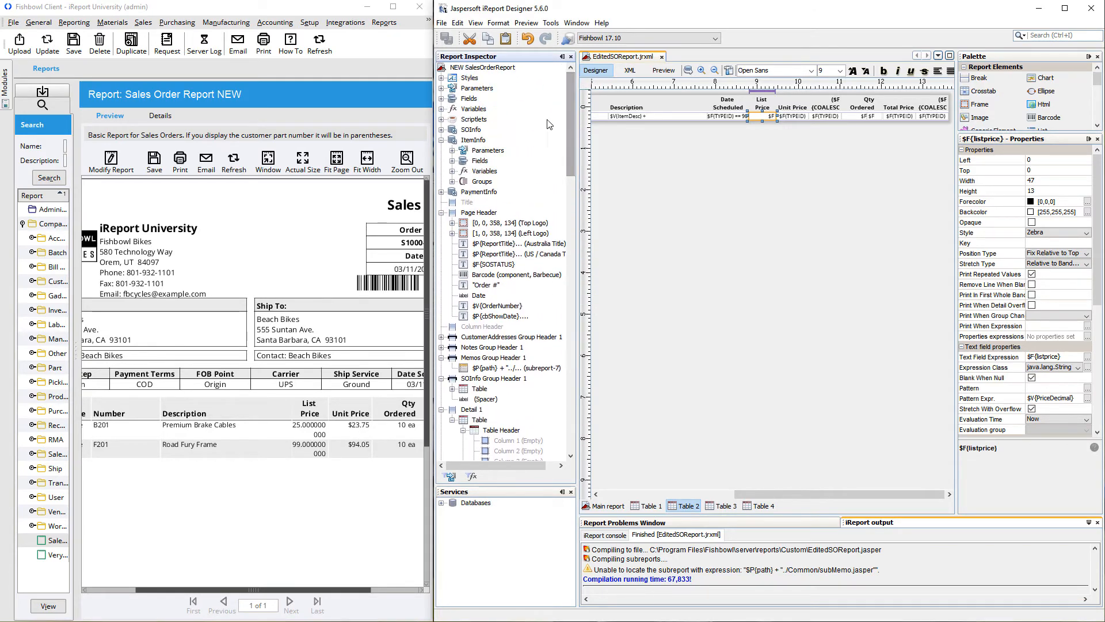
click(452, 161)
scroll(507, 265, down, 5)
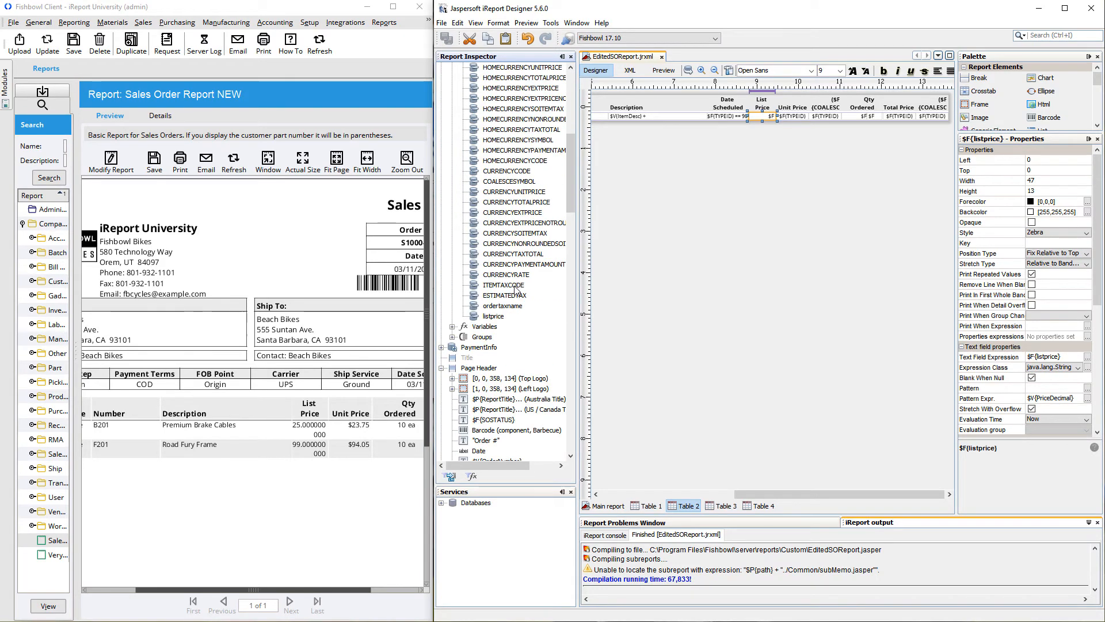
click(494, 317)
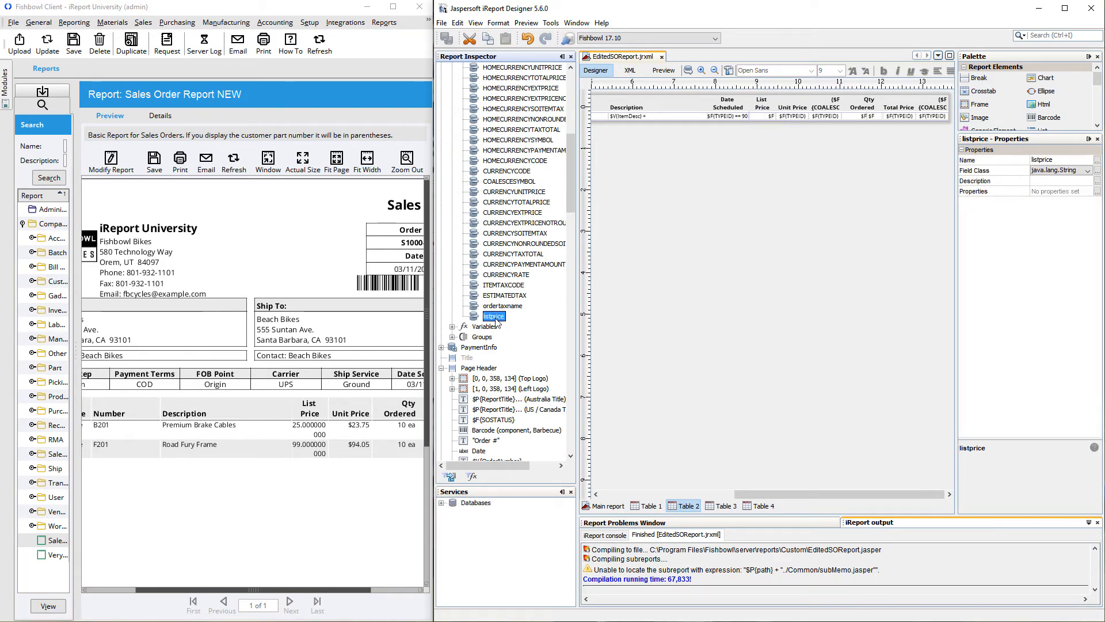
click(1087, 171)
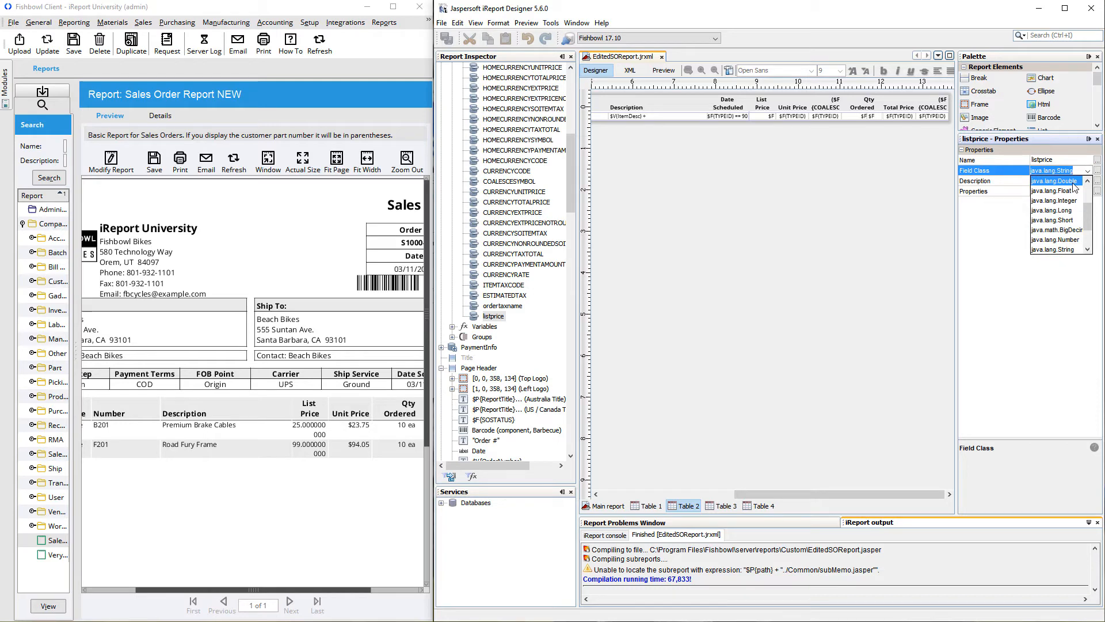
click(1054, 180)
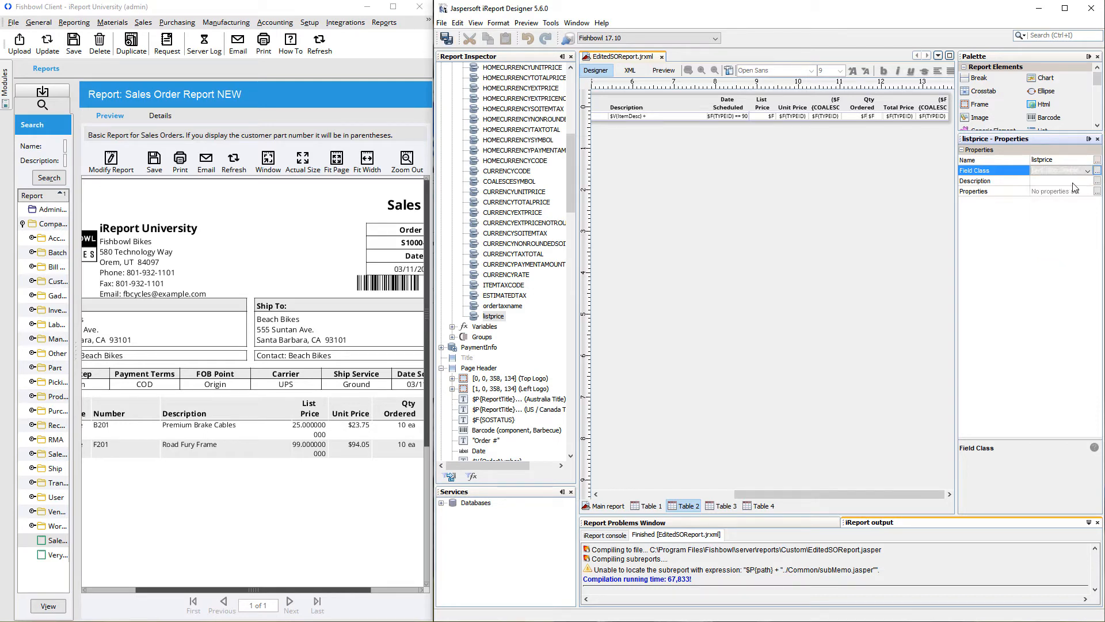
Recompile the report and refresh the Fishbowl preview to check the number format of the list prices.
click(729, 70)
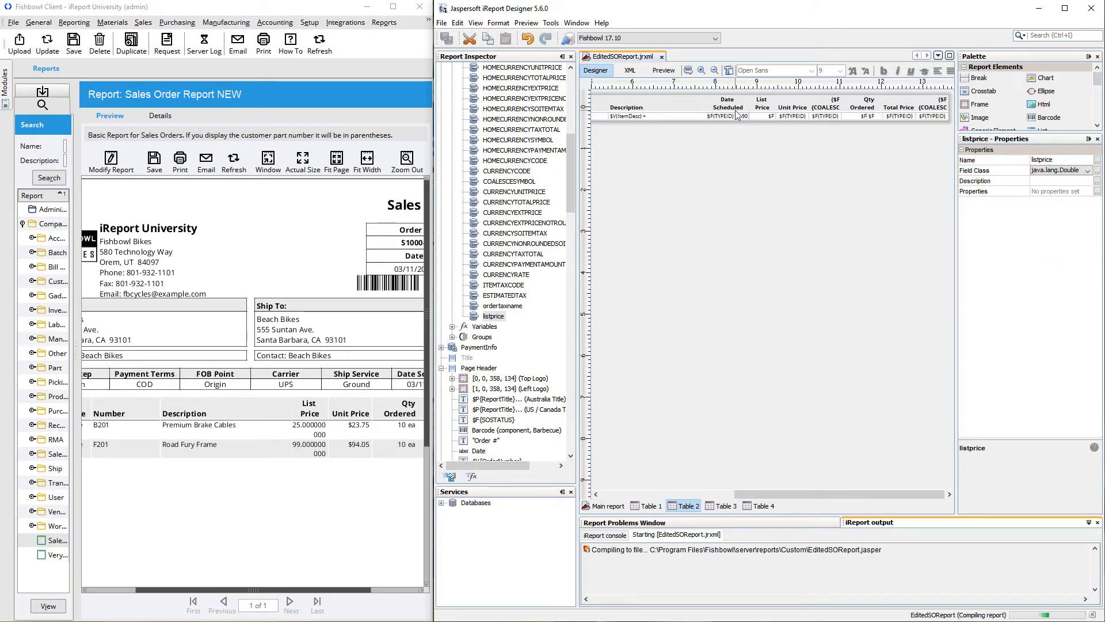
click(233, 162)
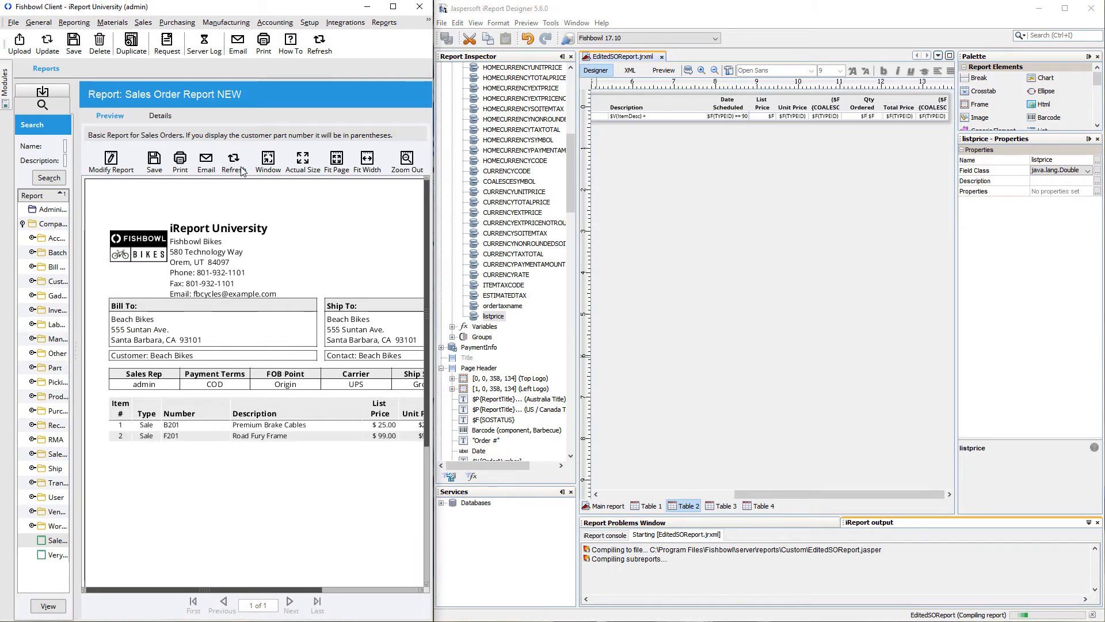
drag(308, 589, 359, 571)
Set the price of product B201 (Premium Brake Cables) to $25.02 in Fishbowl's Product module and save it.
click(112, 22)
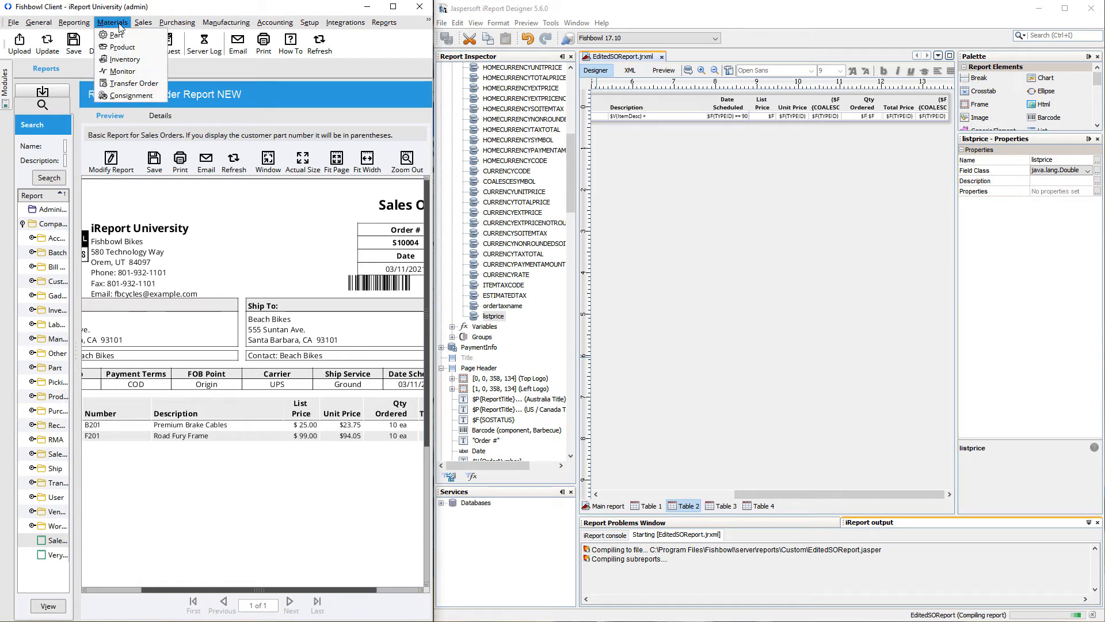
click(132, 46)
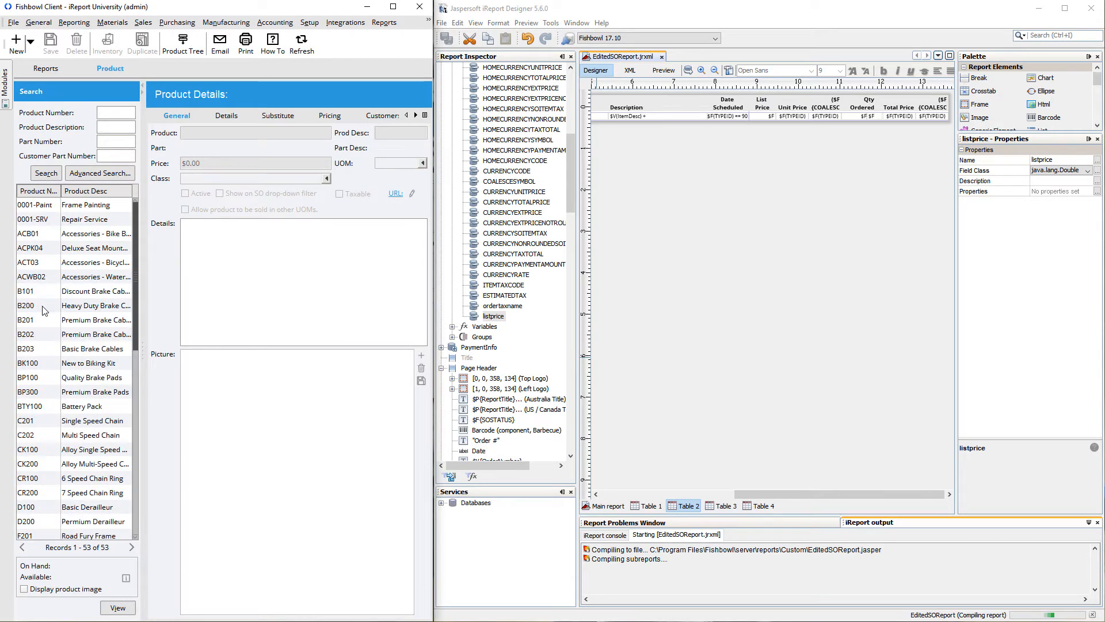
click(39, 321)
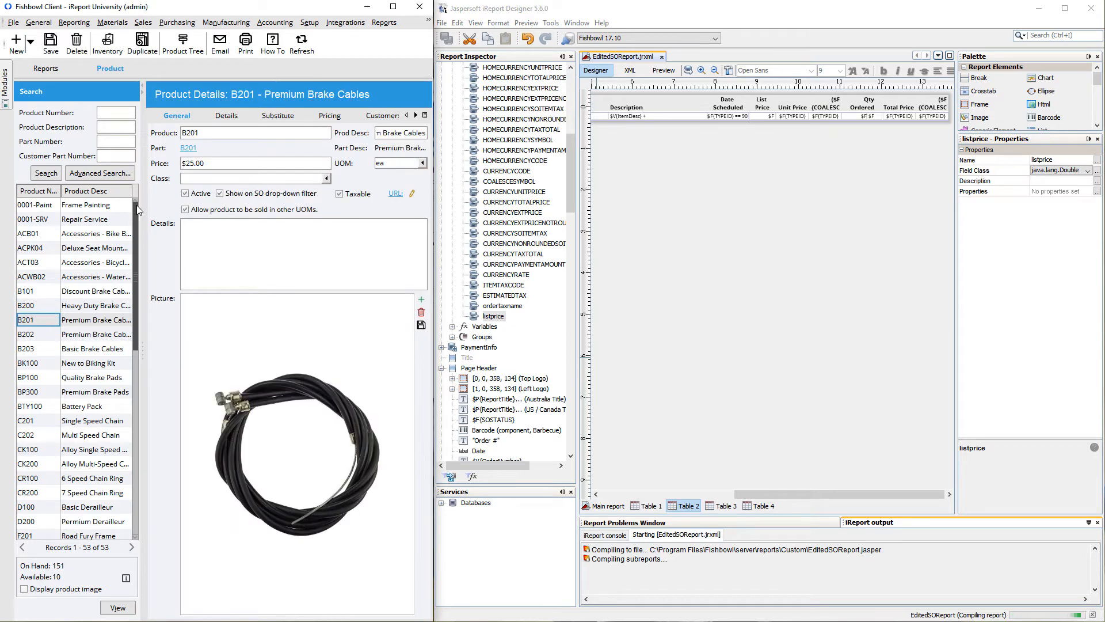
click(220, 162)
click(219, 162)
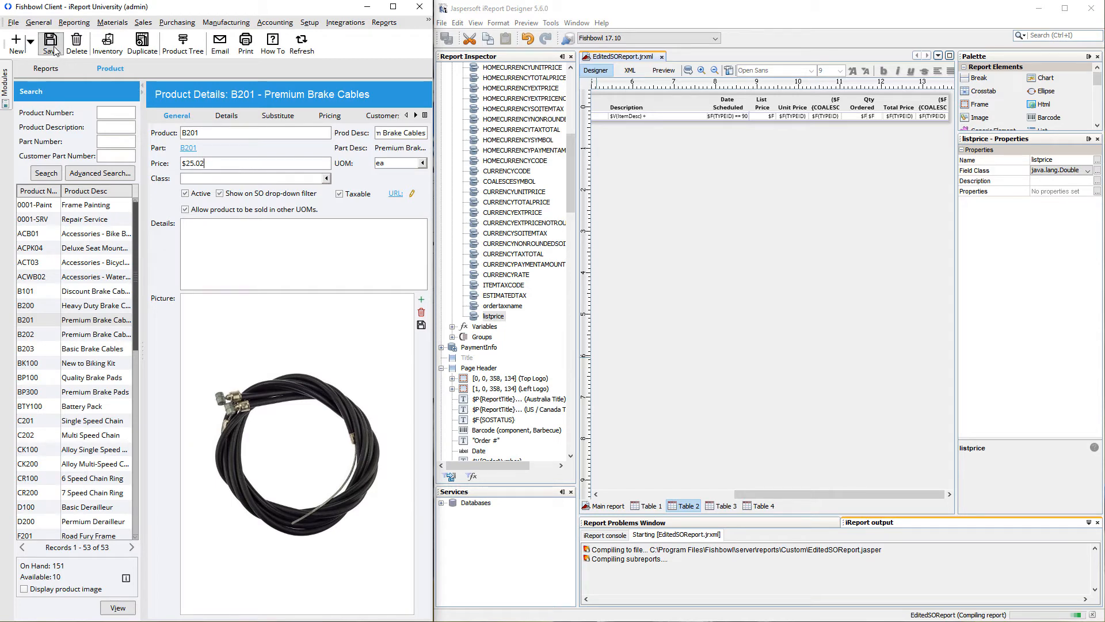
Return to the Sales Order Report NEW preview, refresh it and examine the price and quantity columns.
click(43, 70)
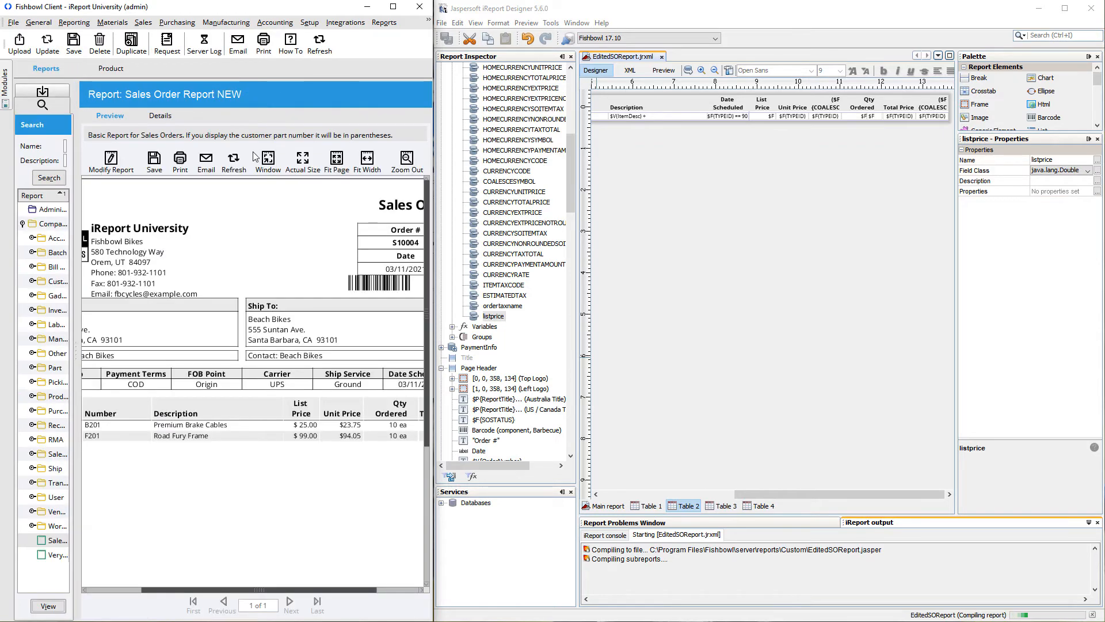
click(230, 162)
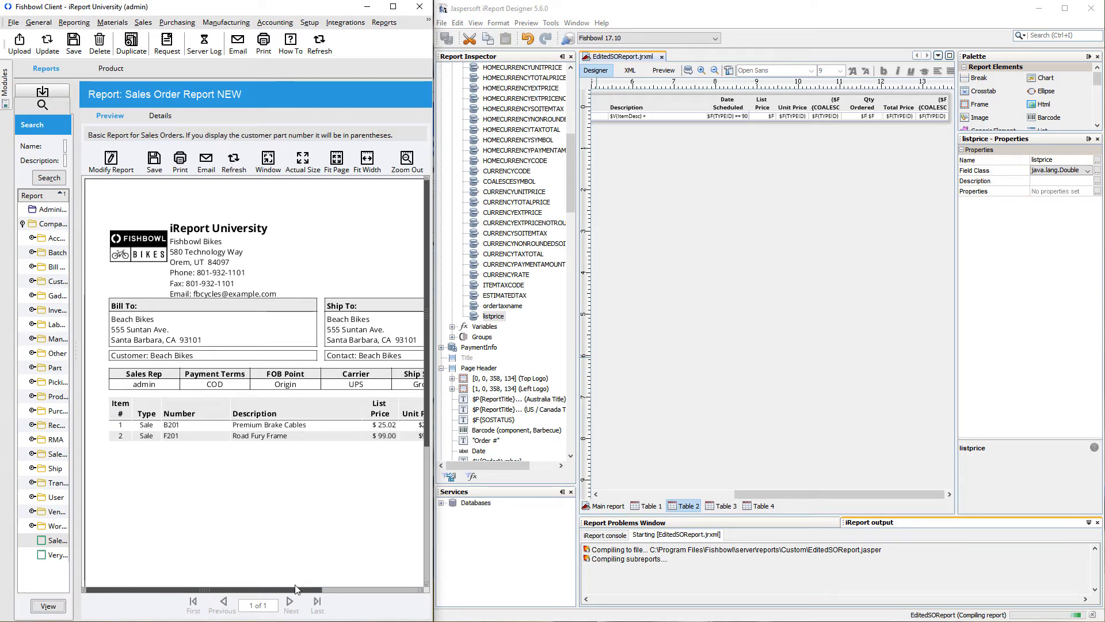
drag(295, 590, 355, 593)
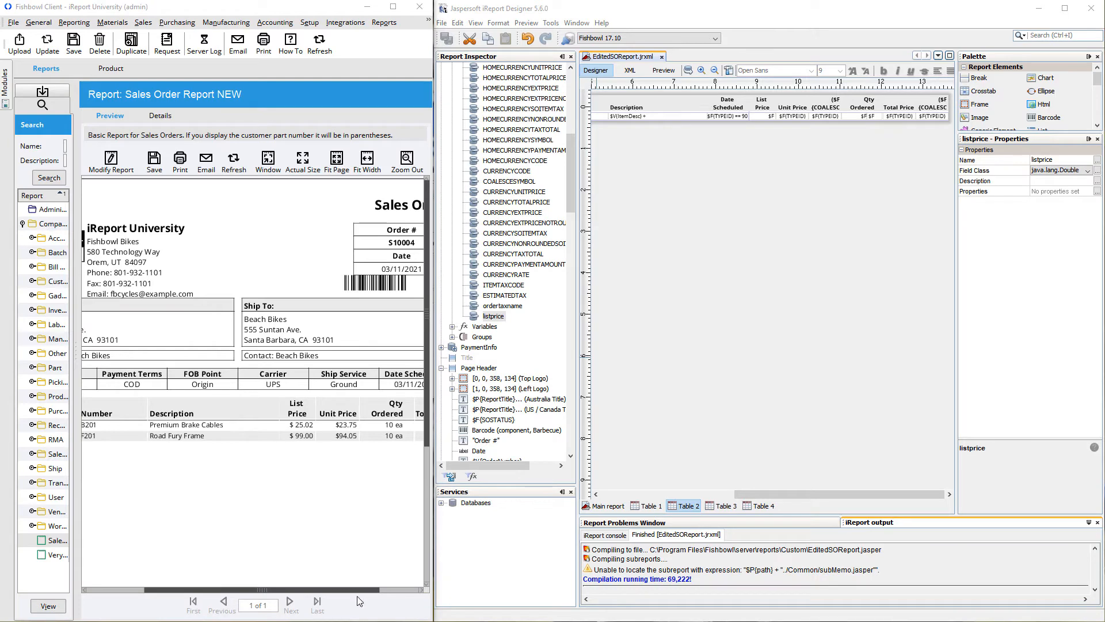
drag(362, 594, 461, 599)
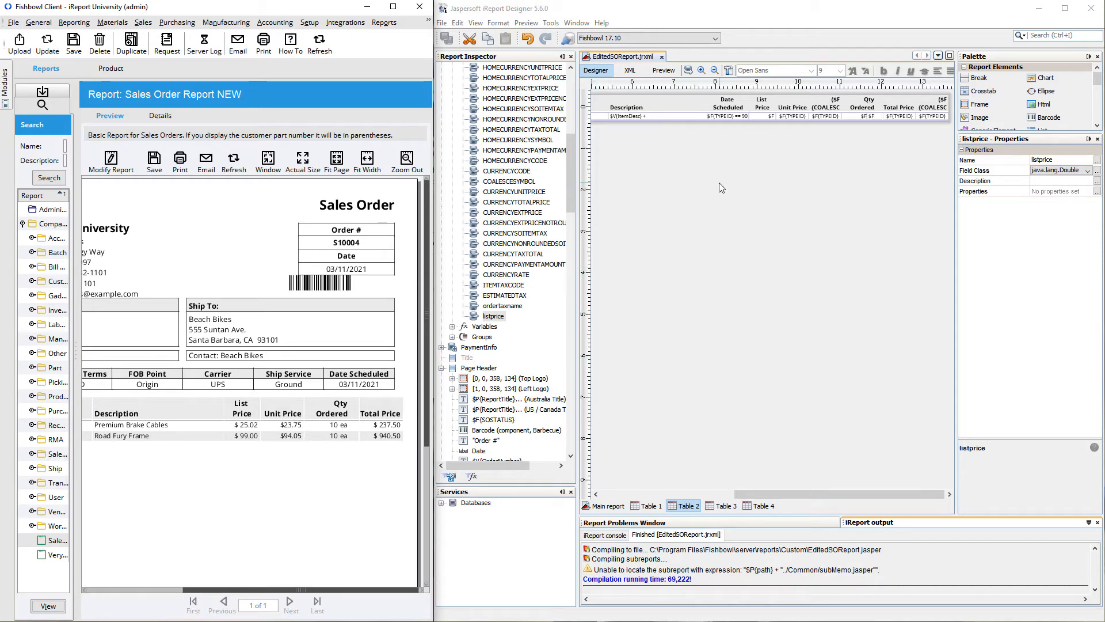
Set the width of the Qty Ordered header text in Table 2 to 60.
click(860, 104)
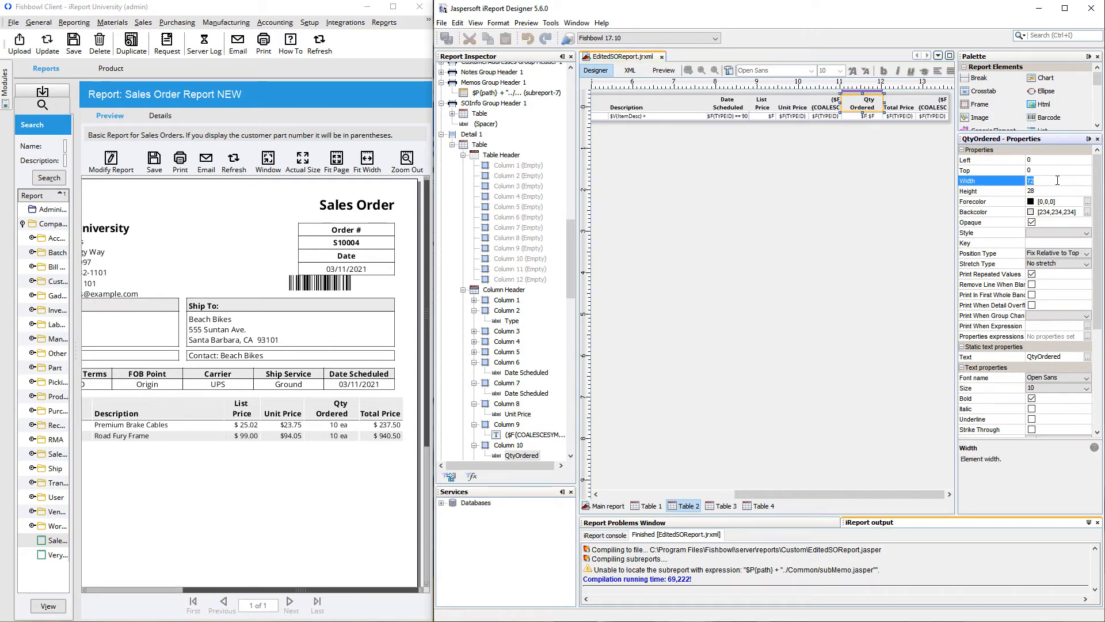
text(60)
key(Return)
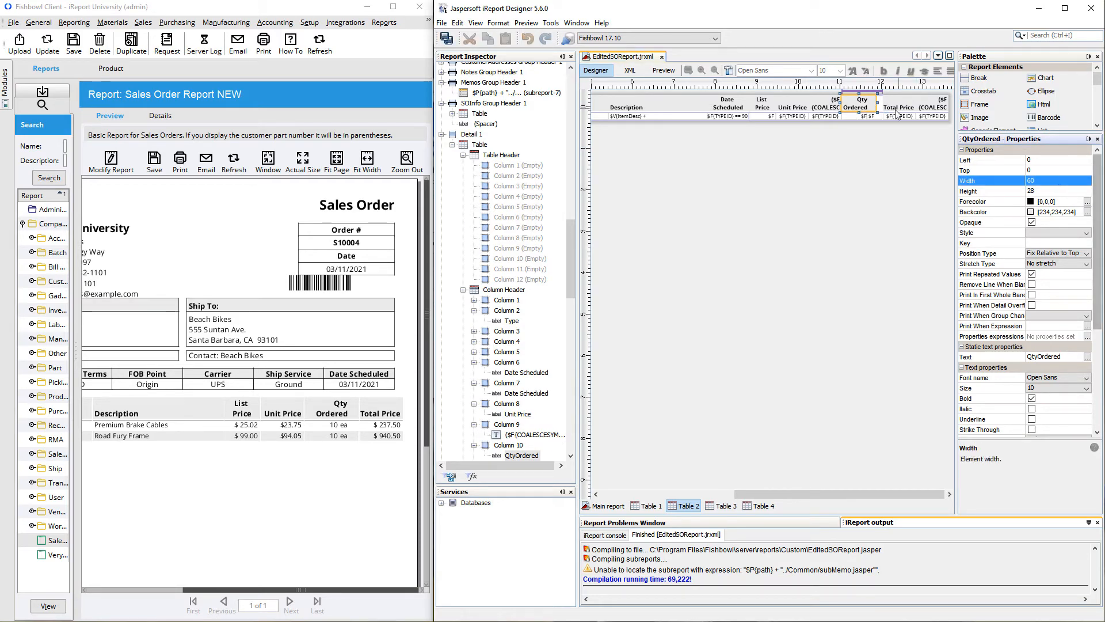
Narrow the Qty Ordered column in Table 2 and its quantity detail field, placing the unit field beside it at left 33.
click(859, 116)
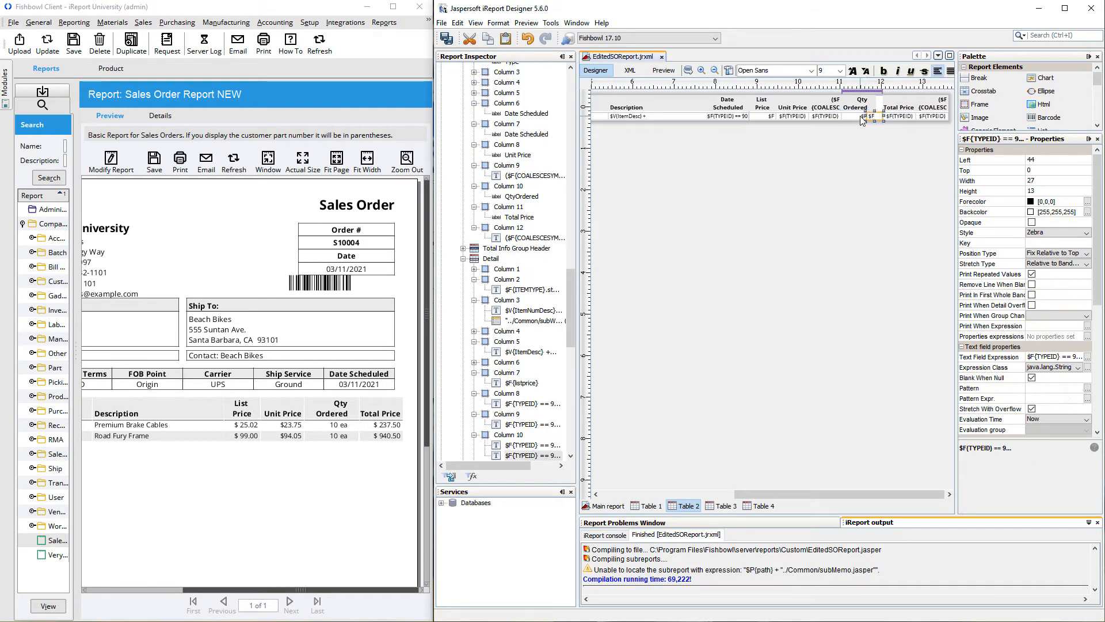
click(863, 116)
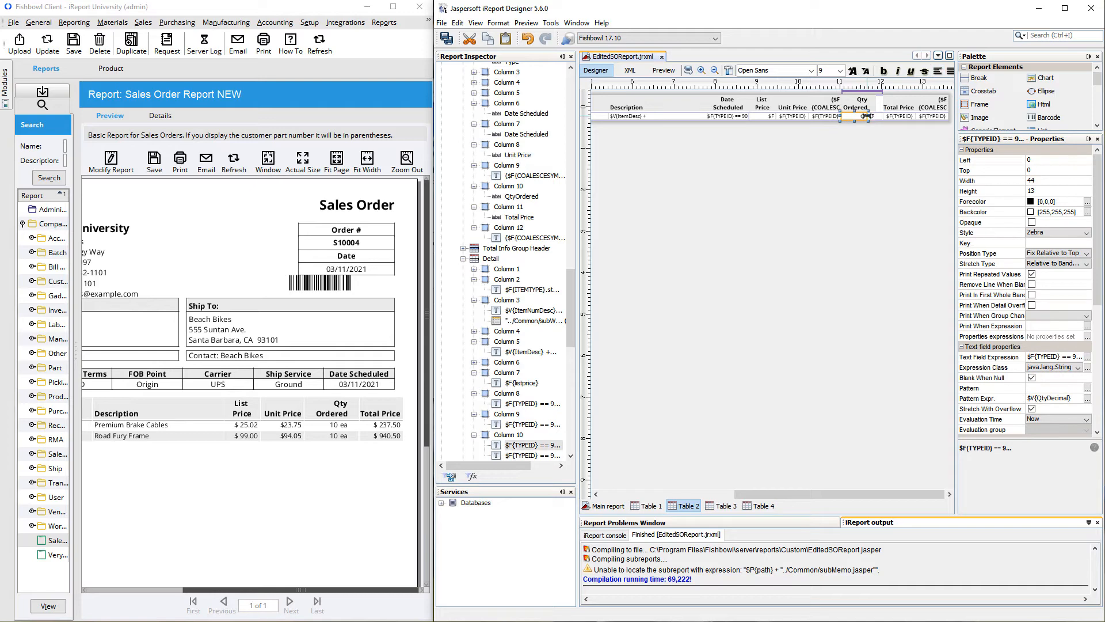
drag(867, 117, 858, 116)
click(875, 116)
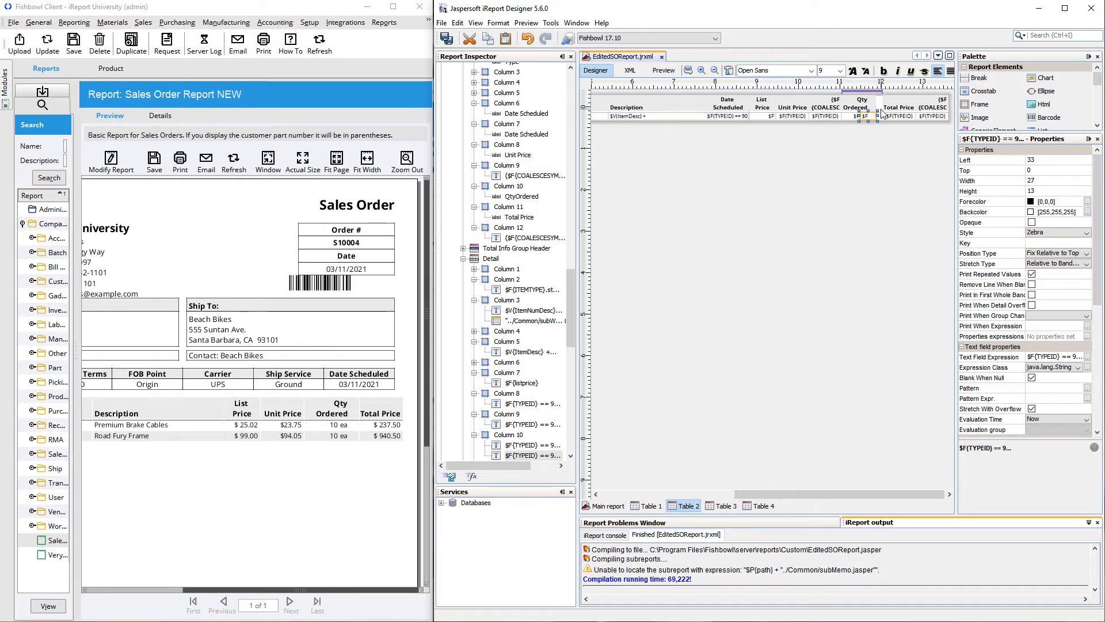
click(885, 98)
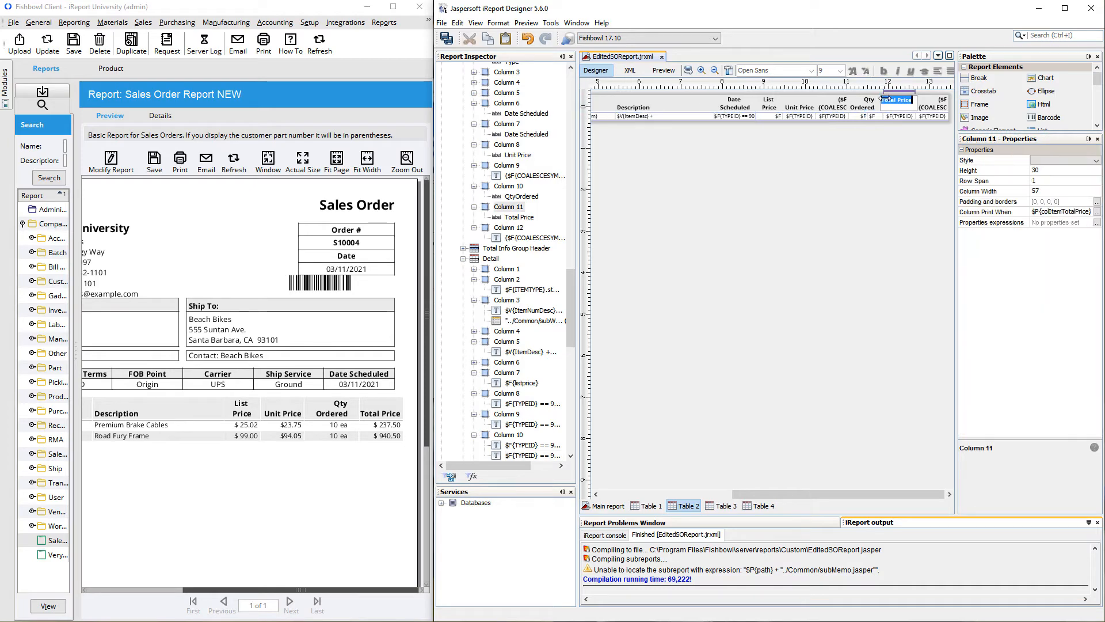
click(867, 205)
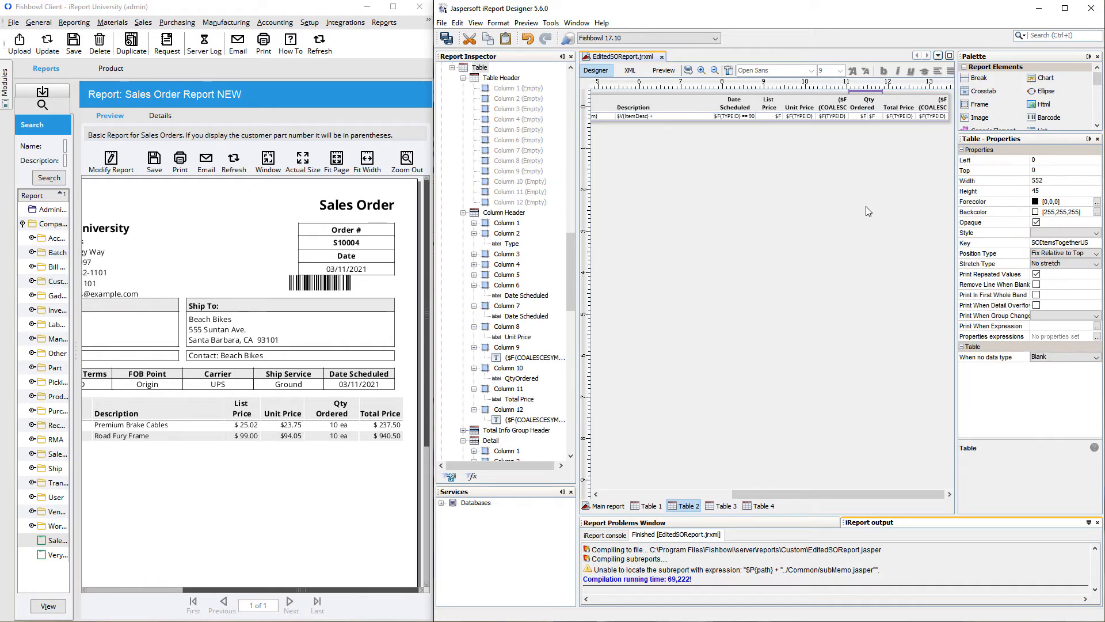
Recompile the report and refresh the Fishbowl preview to check the Qty Ordered and Total Price columns.
click(728, 72)
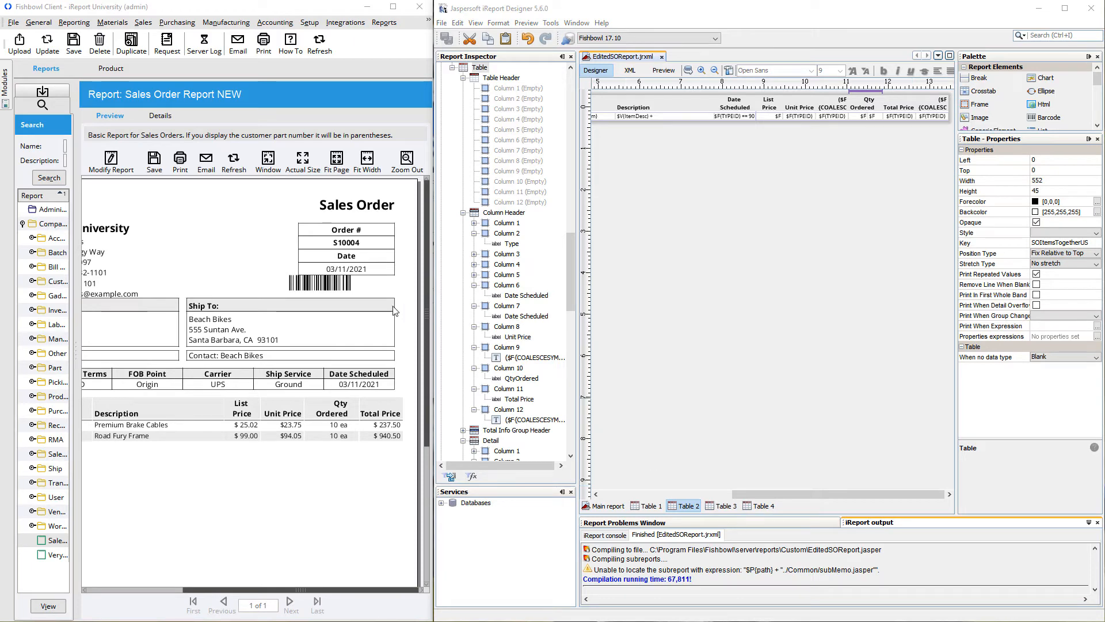
click(234, 162)
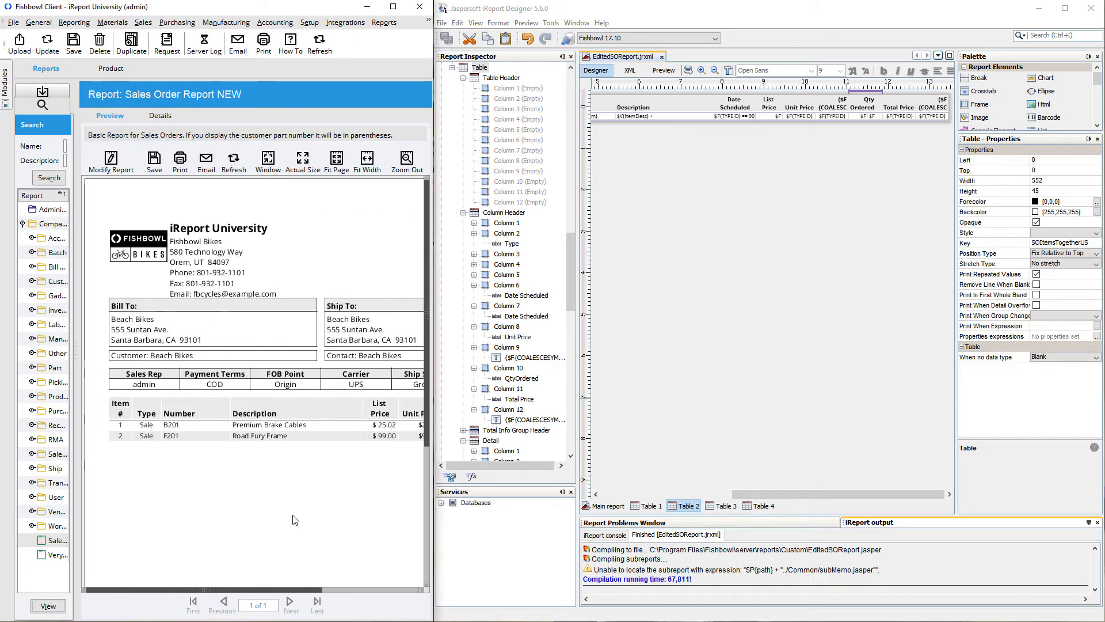
click(340, 589)
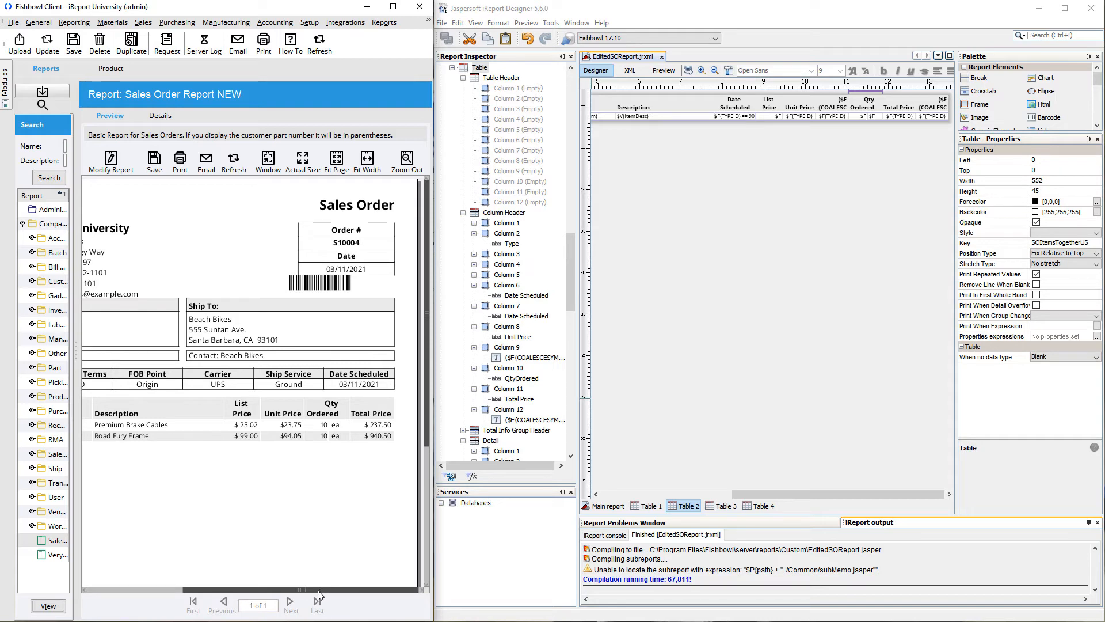
drag(319, 593, 251, 591)
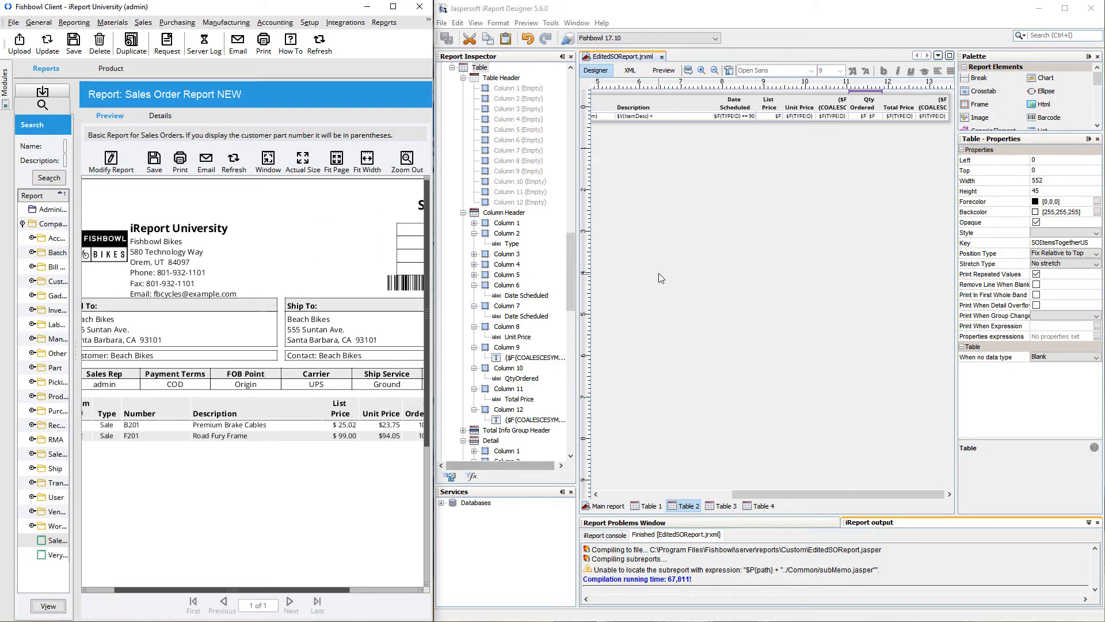
Hide the Item Type column in the Fishbowl report's column options and regenerate the preview.
click(109, 161)
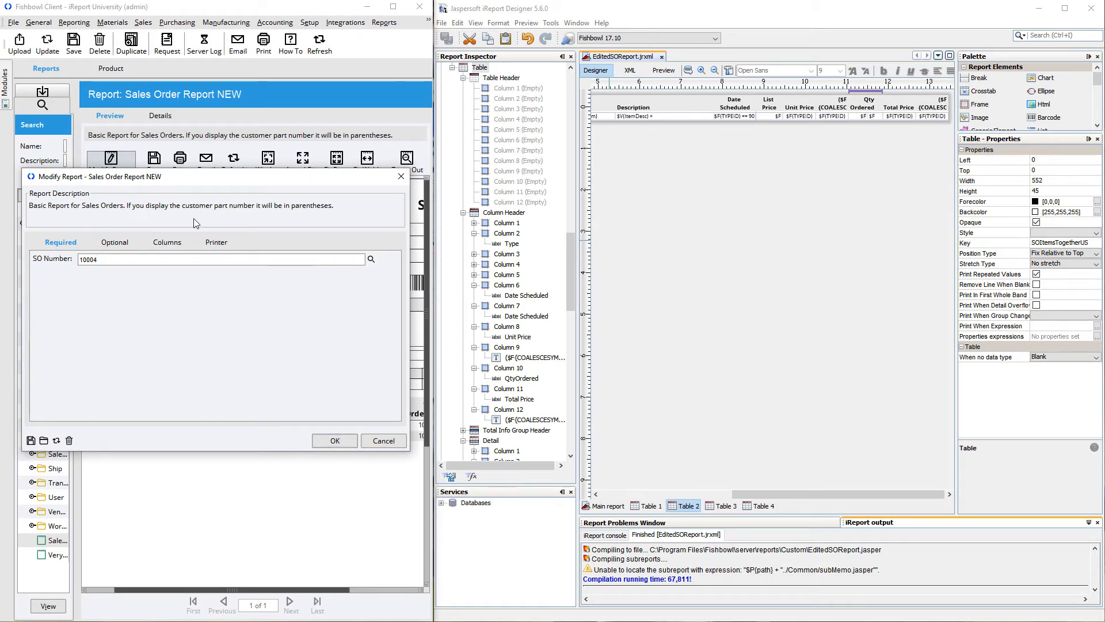
click(121, 244)
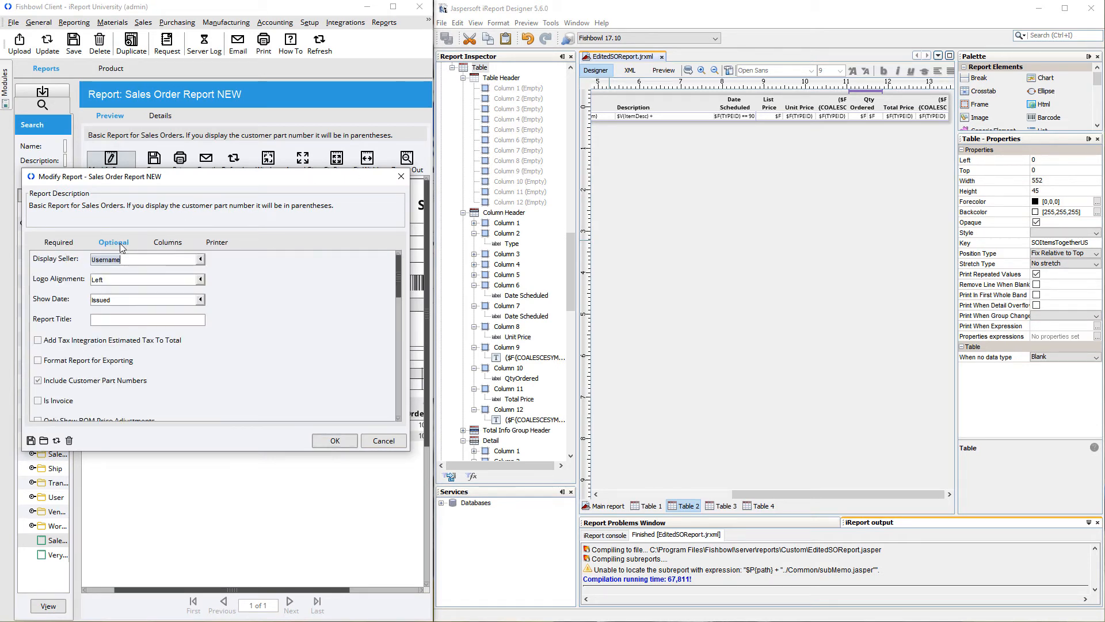
click(174, 246)
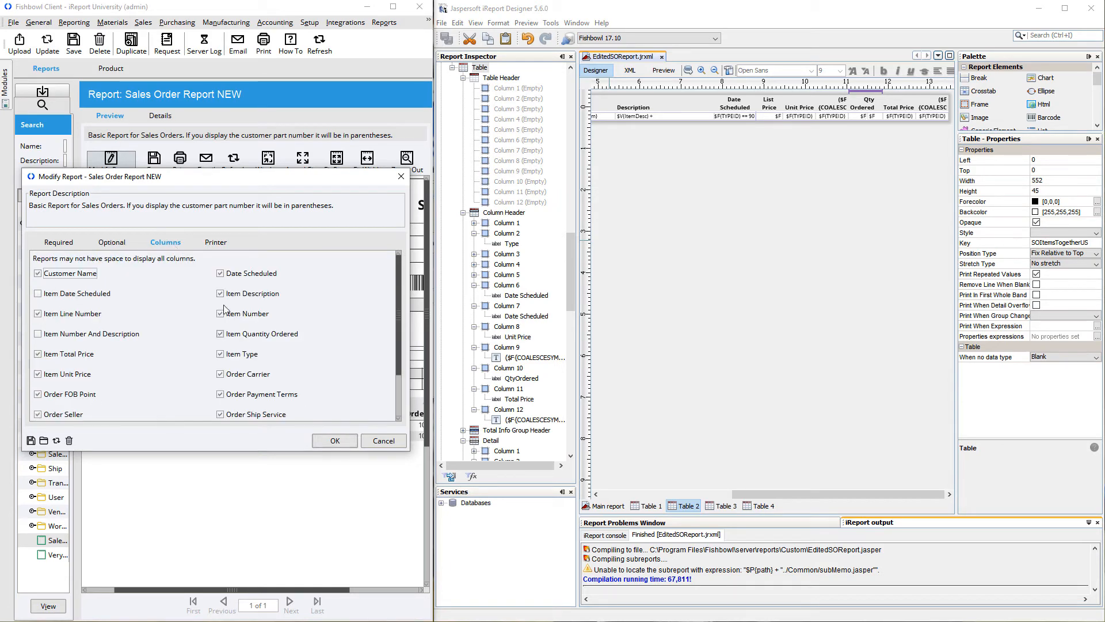
click(220, 355)
click(335, 441)
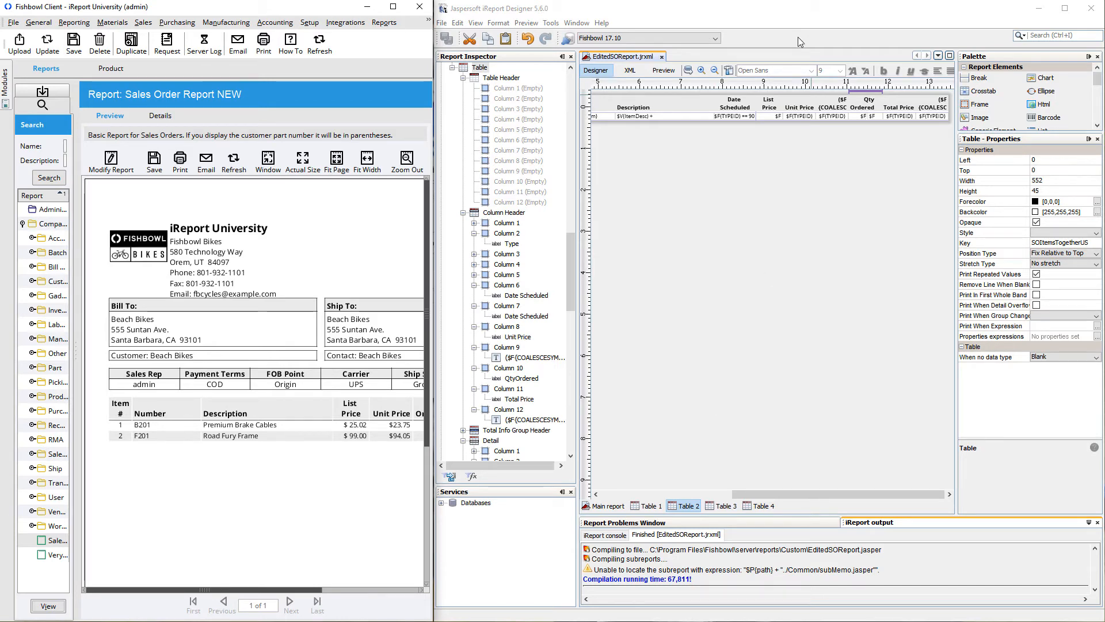
click(771, 108)
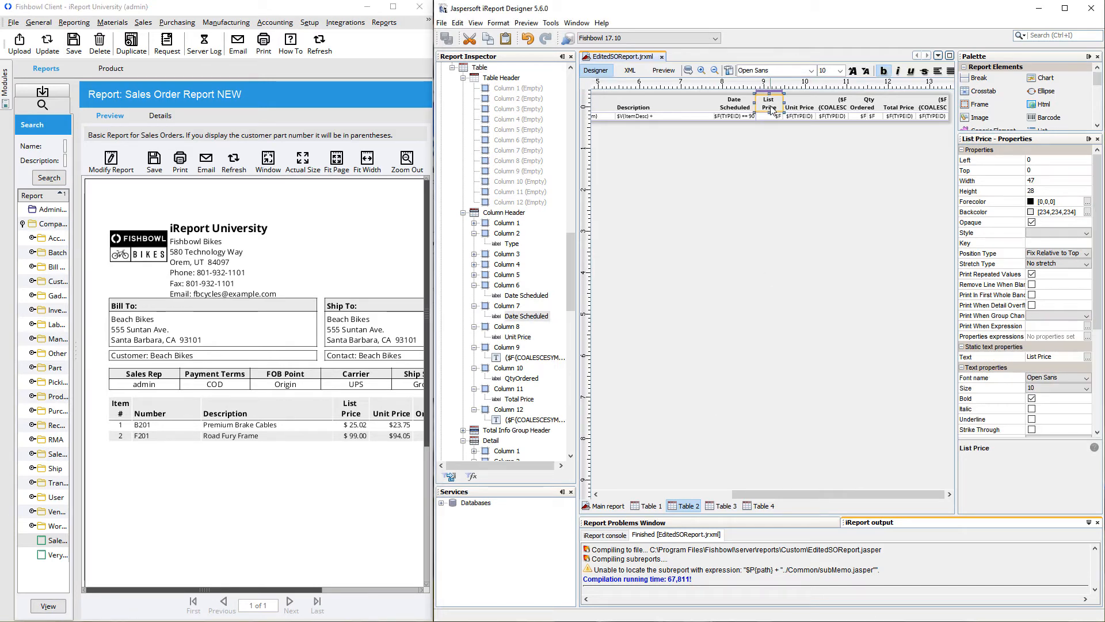
click(1086, 326)
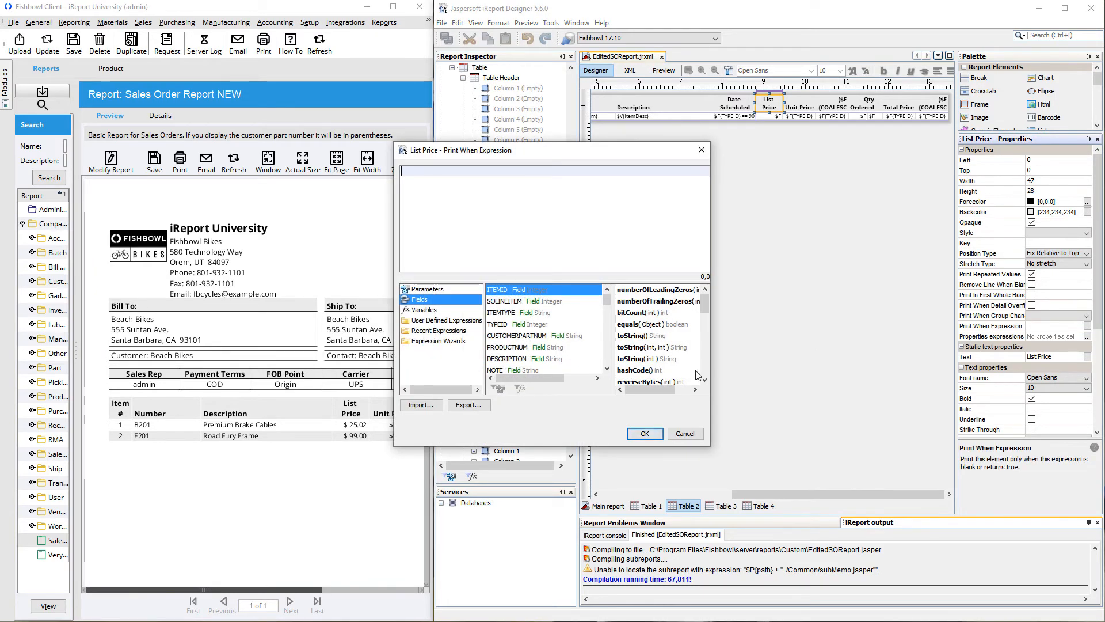
click(685, 434)
Add a parameter named colShowListPrice to the ItemInfo dataset and turn off its use as a prompt.
scroll(522, 219, up, 3)
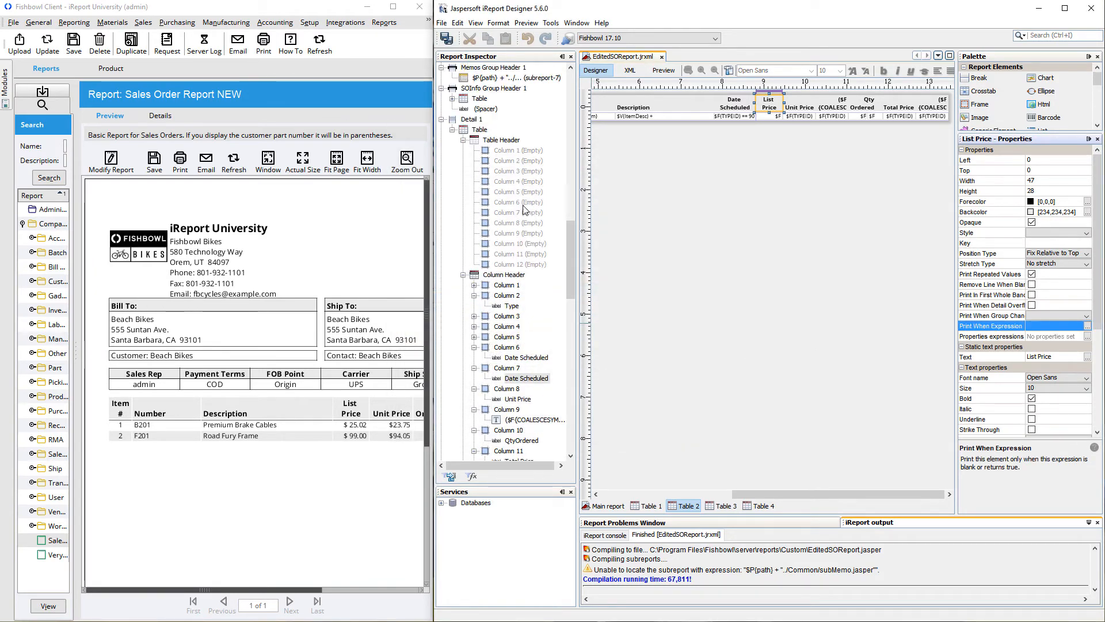
scroll(524, 210, up, 10)
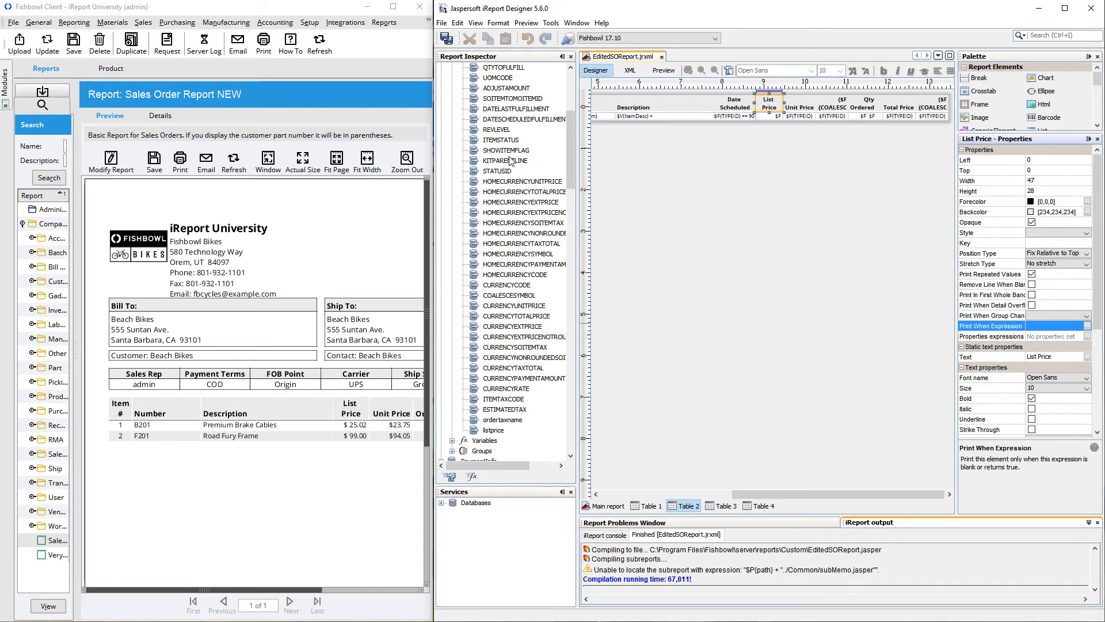
scroll(511, 161, up, 6)
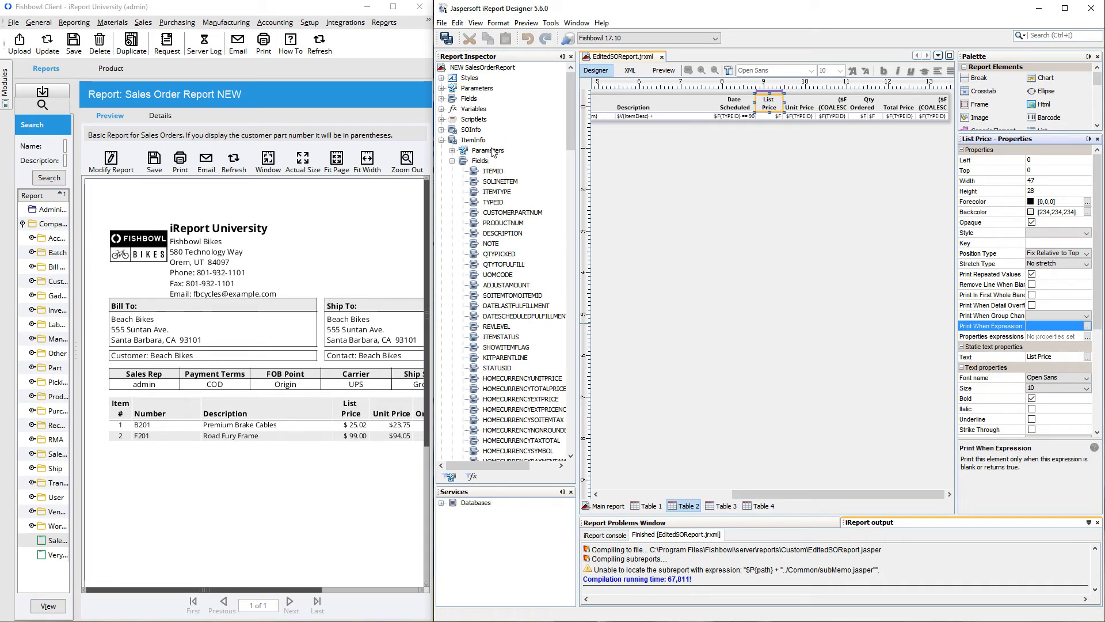
right_click(492, 151)
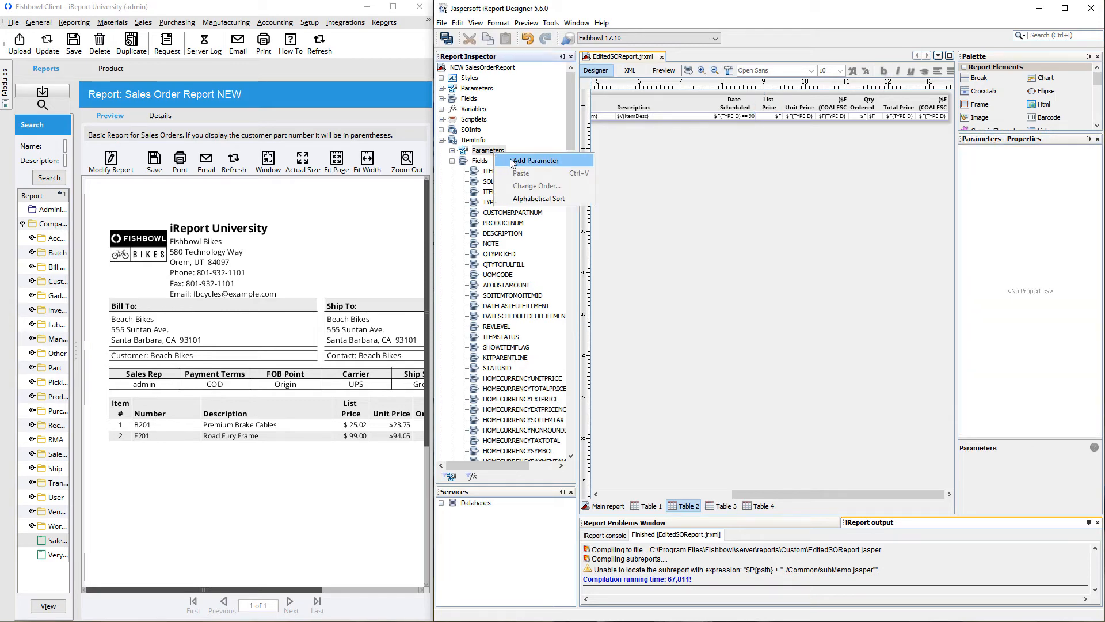
click(530, 160)
click(1078, 161)
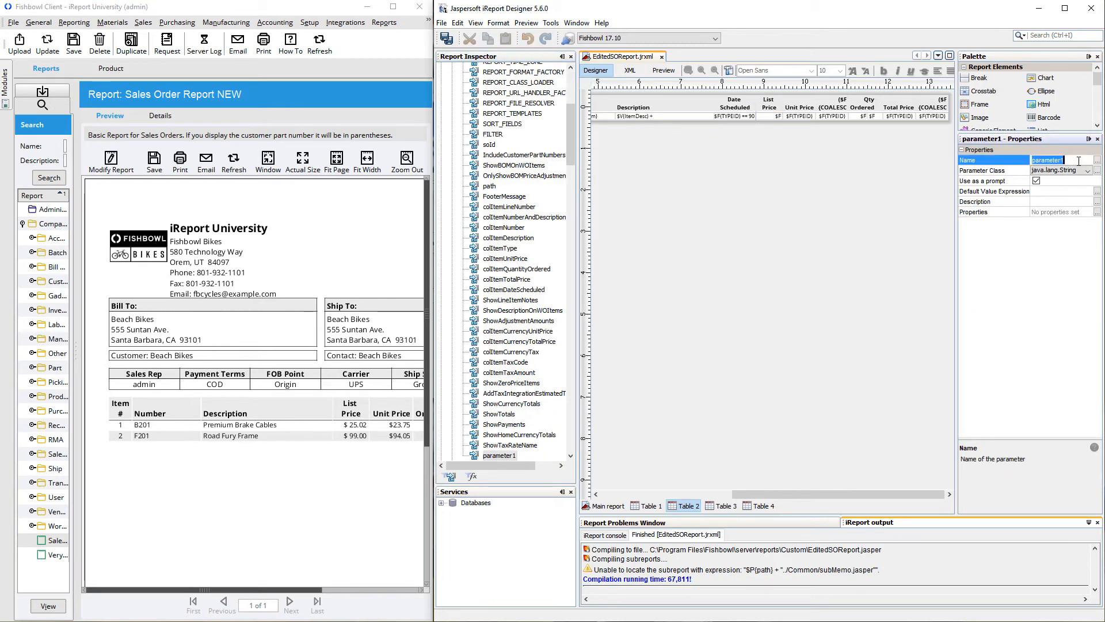
text(colShowListPrice)
key(Return)
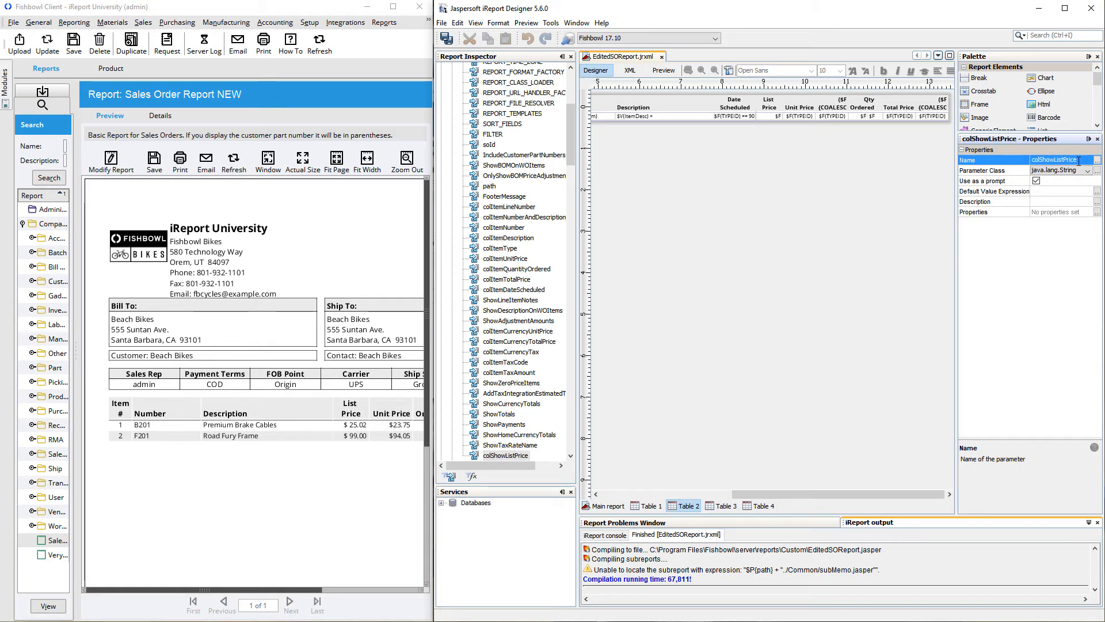
click(1036, 180)
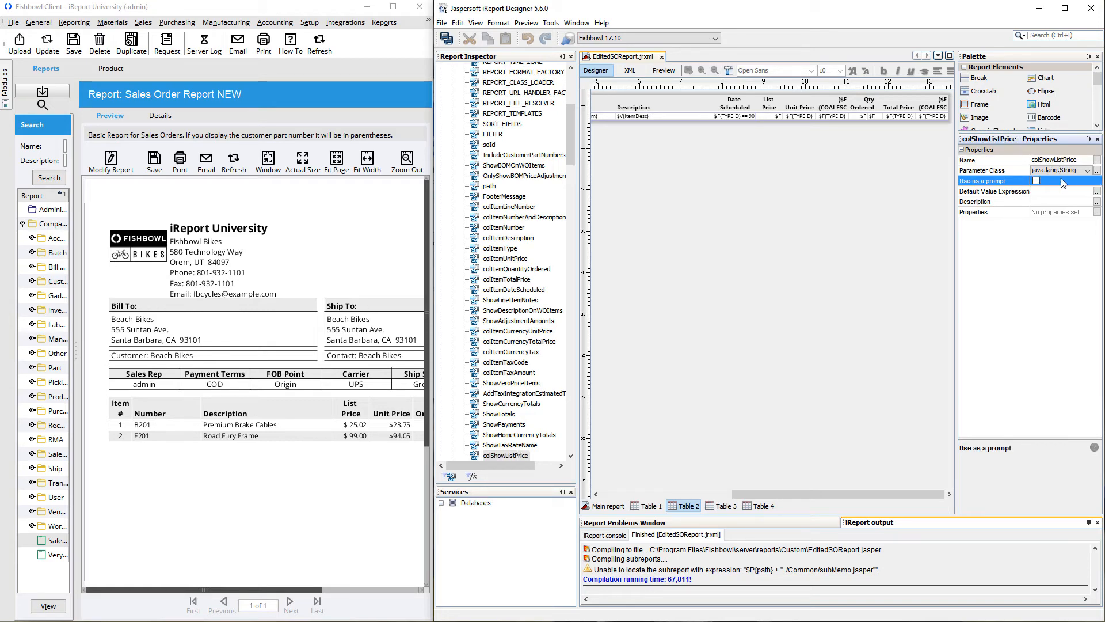
Set the colShowListPrice parameter's class to java.lang.Boolean and its default value expression to true.
click(1087, 172)
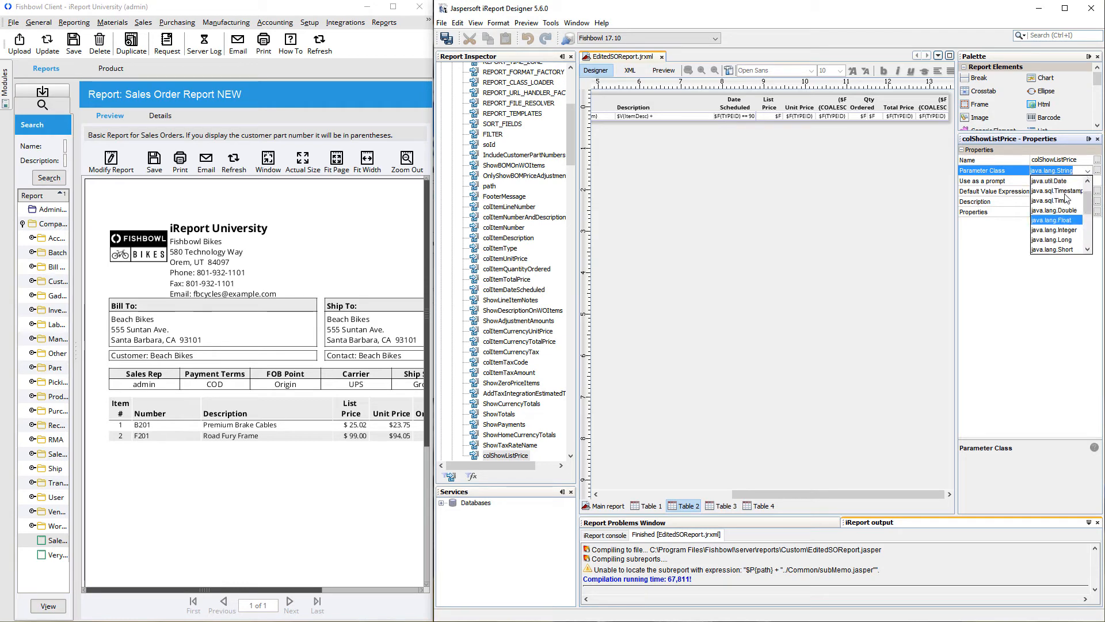
scroll(1068, 193, up, 1)
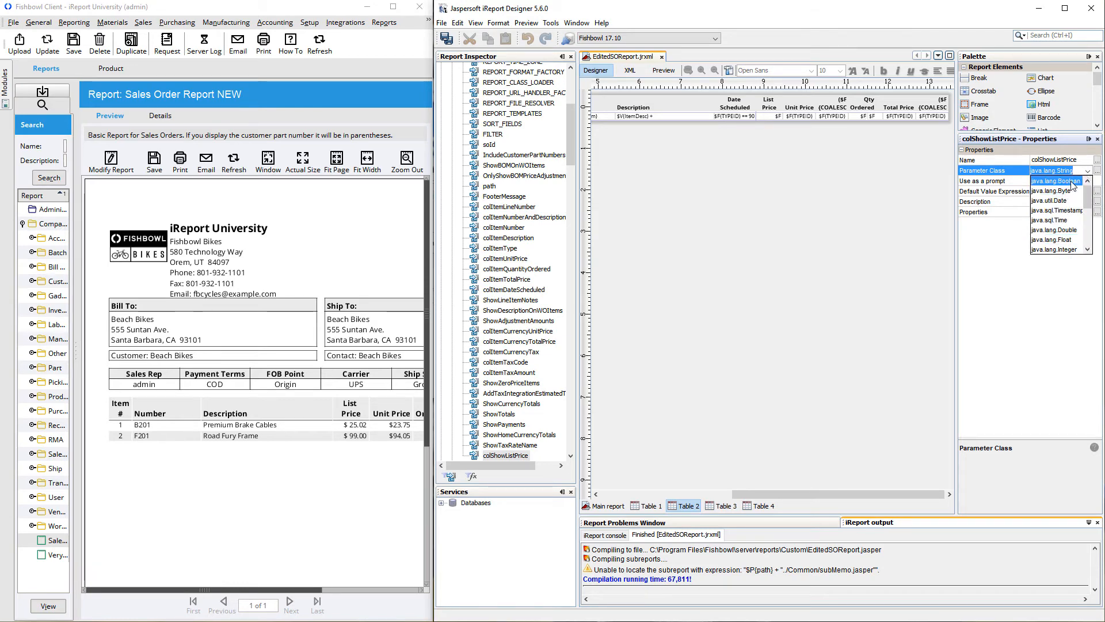
click(1072, 182)
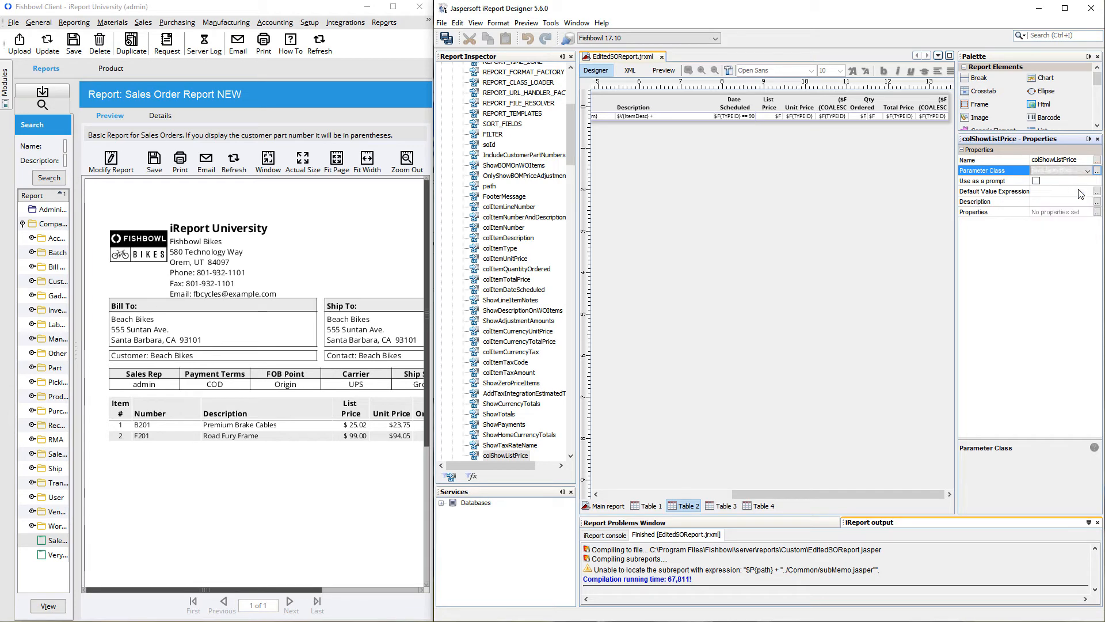
click(1047, 191)
text(true)
key(Return)
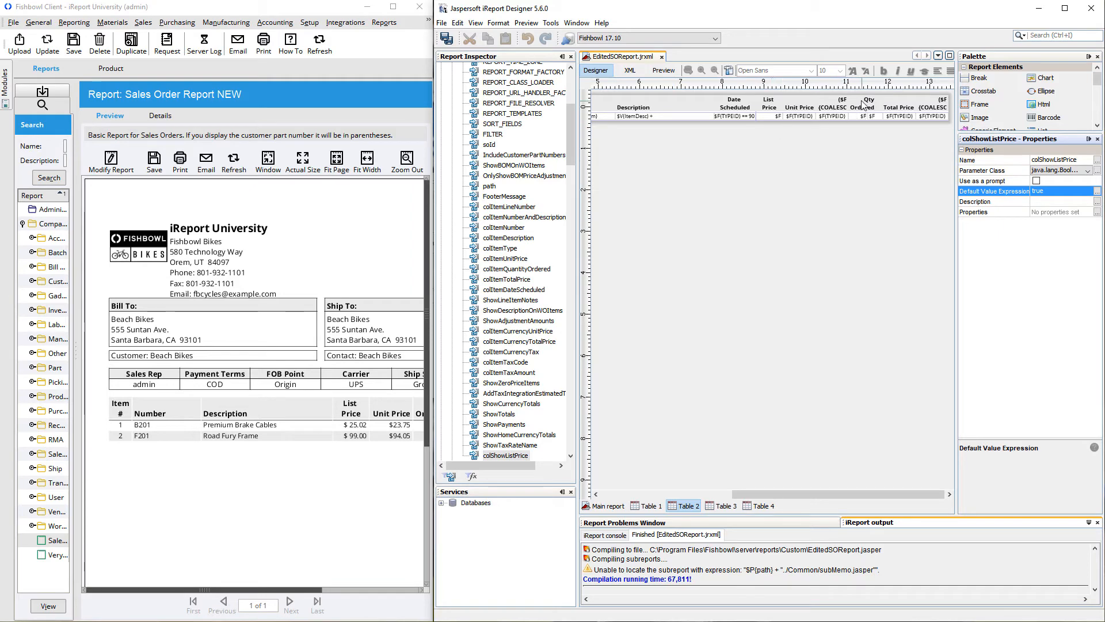
Set the Column Print When expression of the List Price column (Column 7) to $P{colShowListPrice}.
click(777, 109)
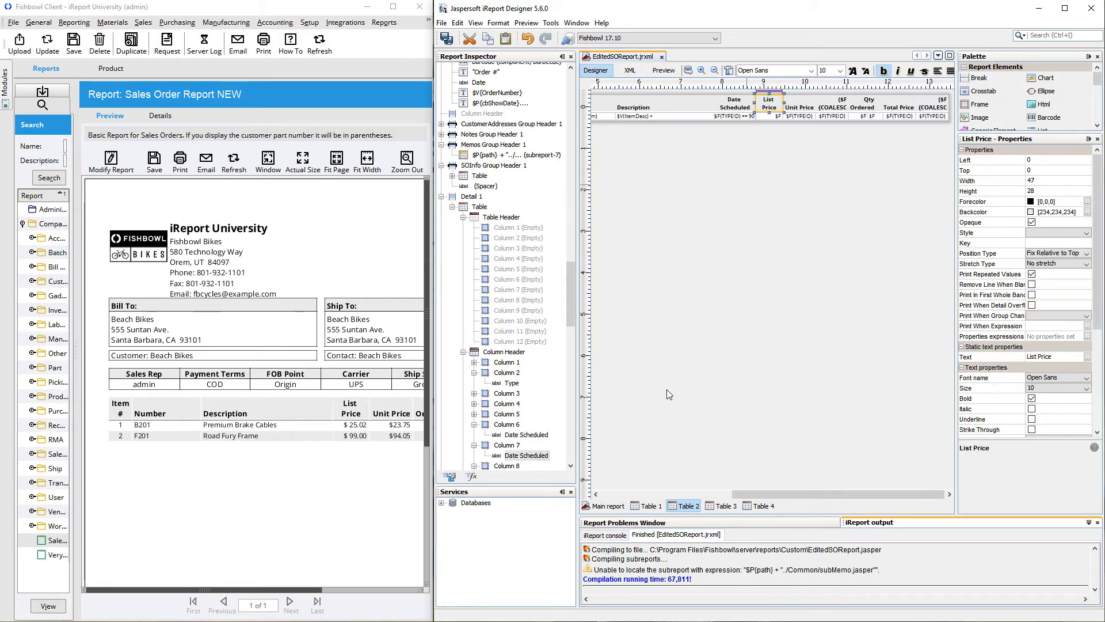
click(510, 447)
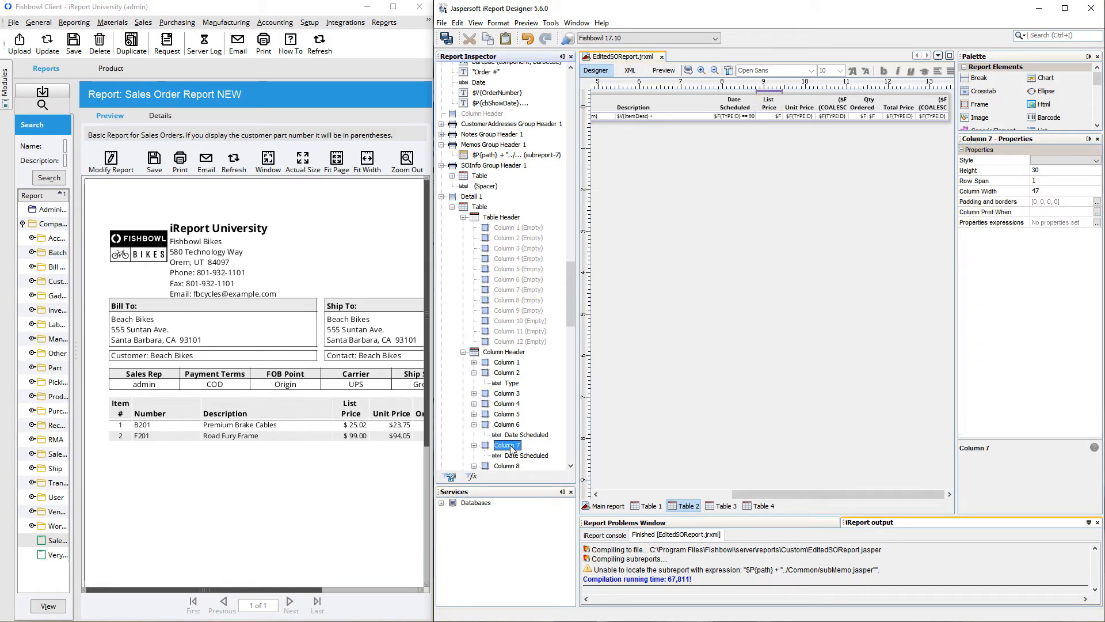
click(1097, 212)
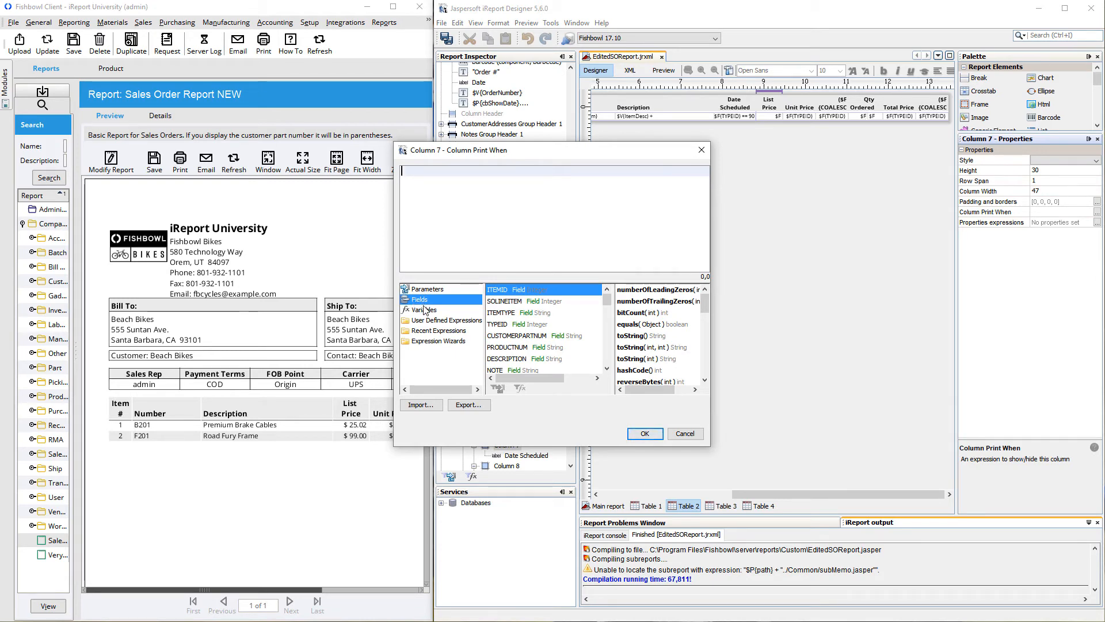
click(425, 309)
click(429, 290)
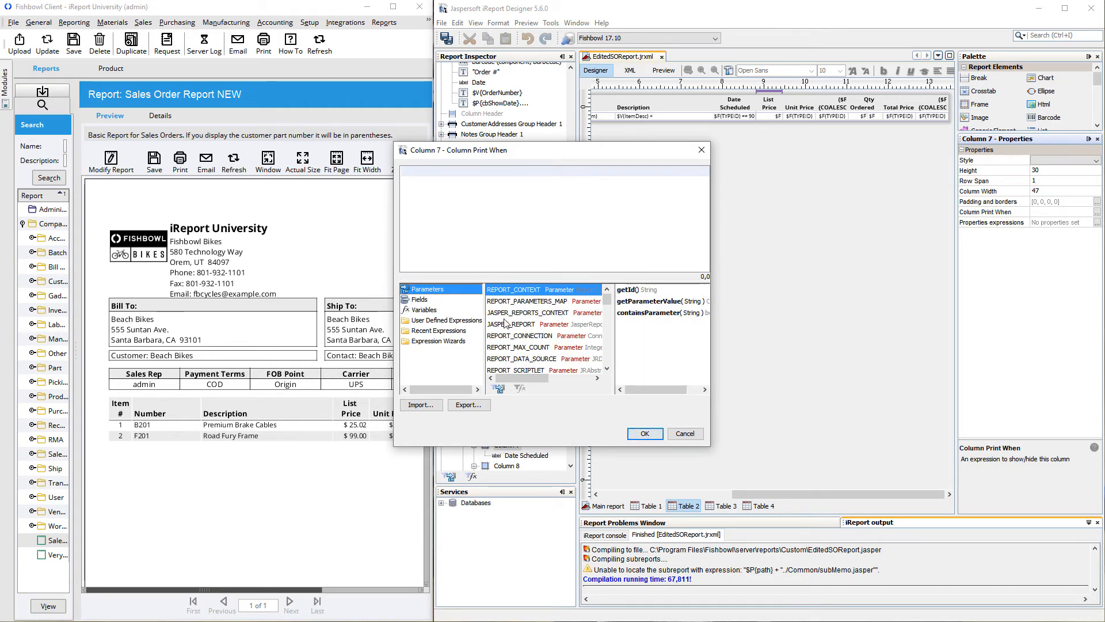
scroll(505, 323, down, 10)
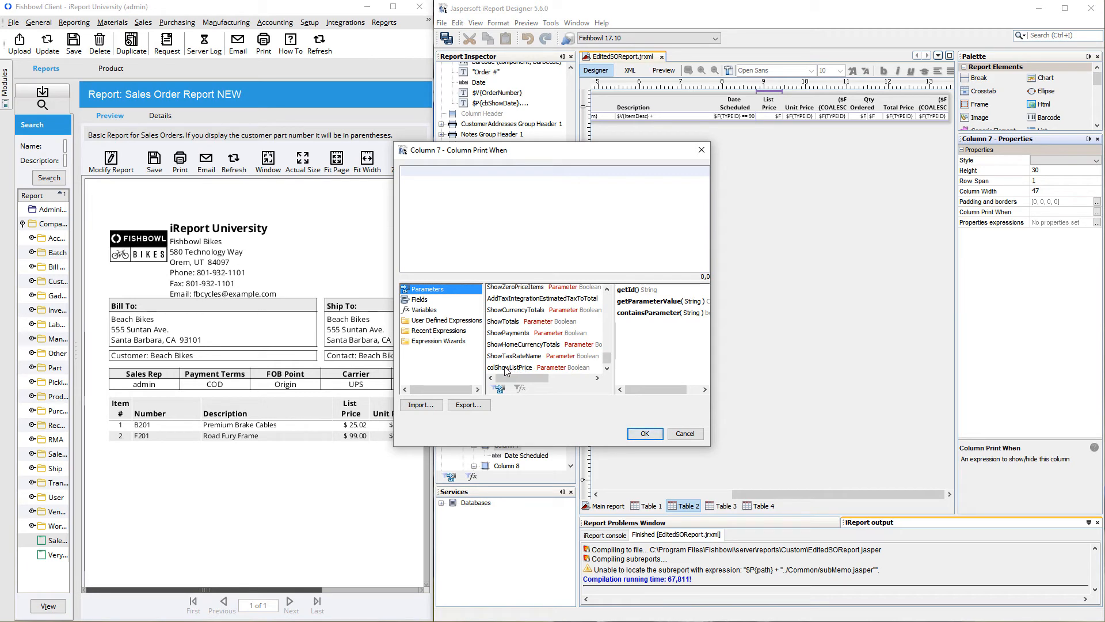
double_click(506, 368)
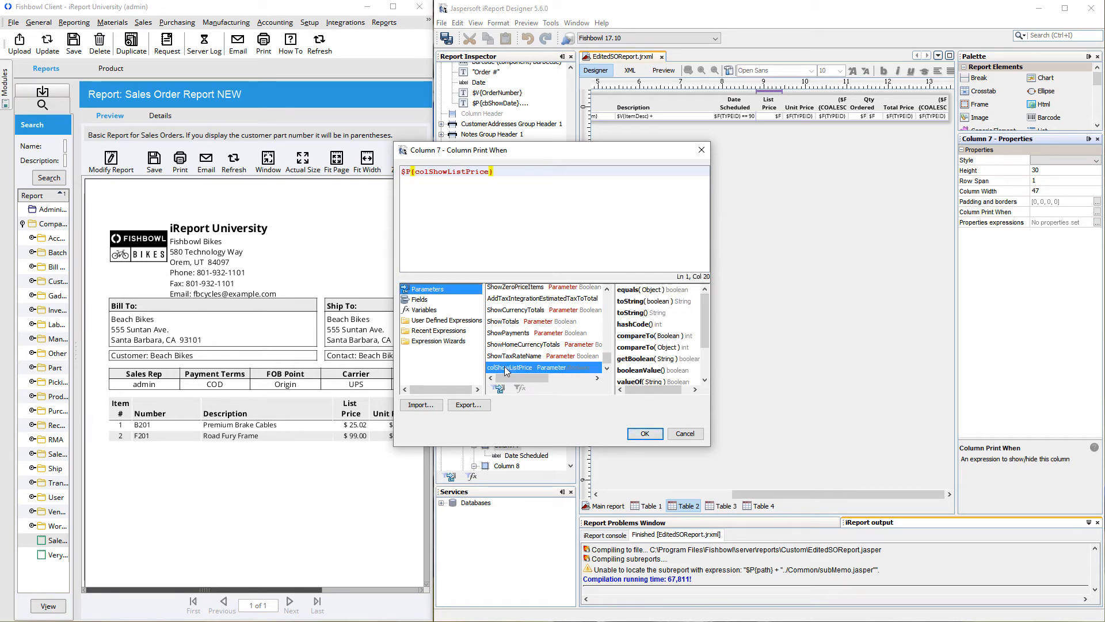
drag(505, 168, 374, 169)
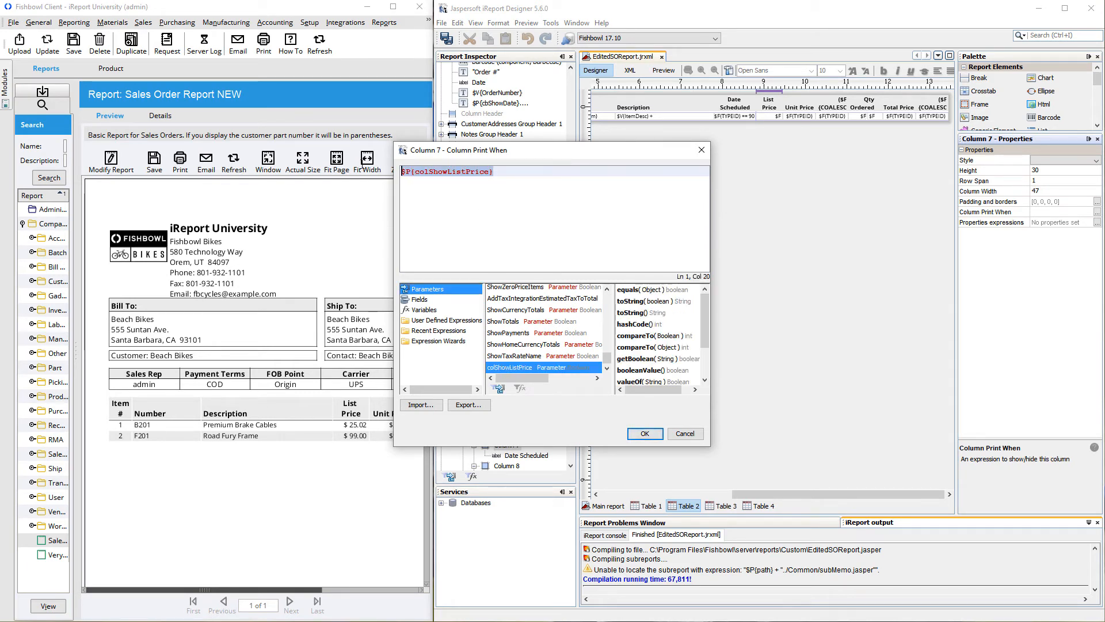
click(644, 434)
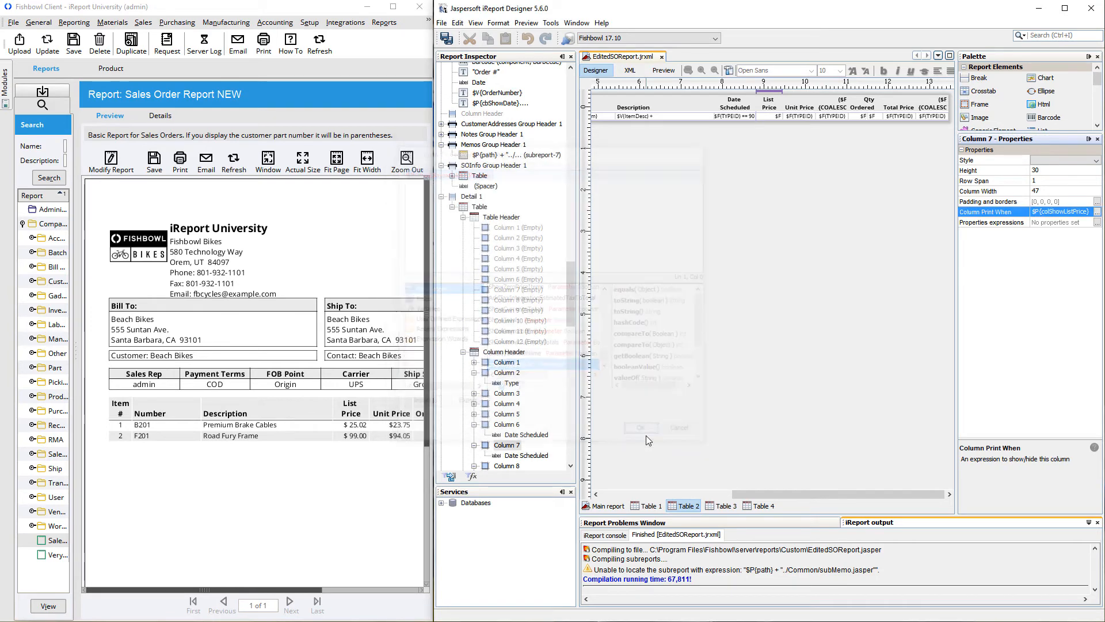
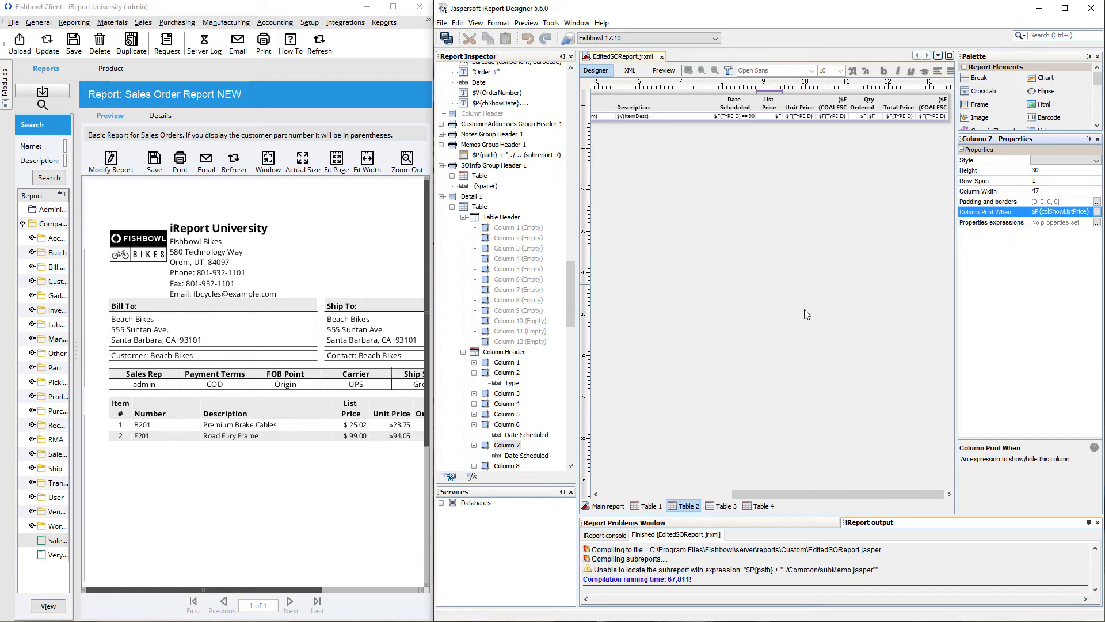
Switch to Fishbowl and check the column options in the Sales Order report's modify settings without changing them.
click(689, 506)
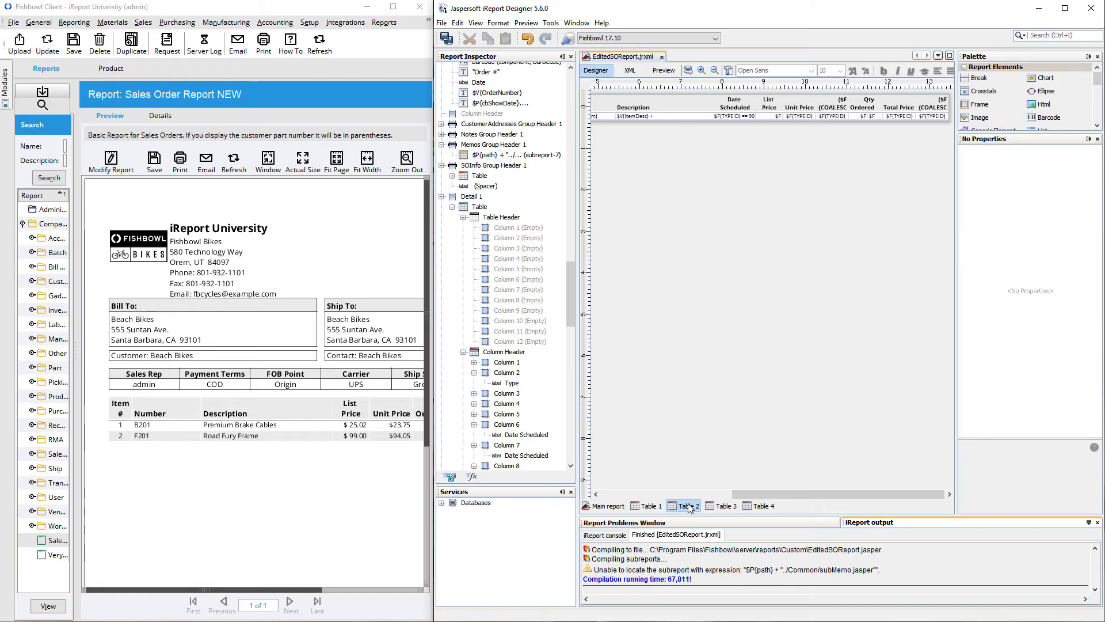
click(111, 159)
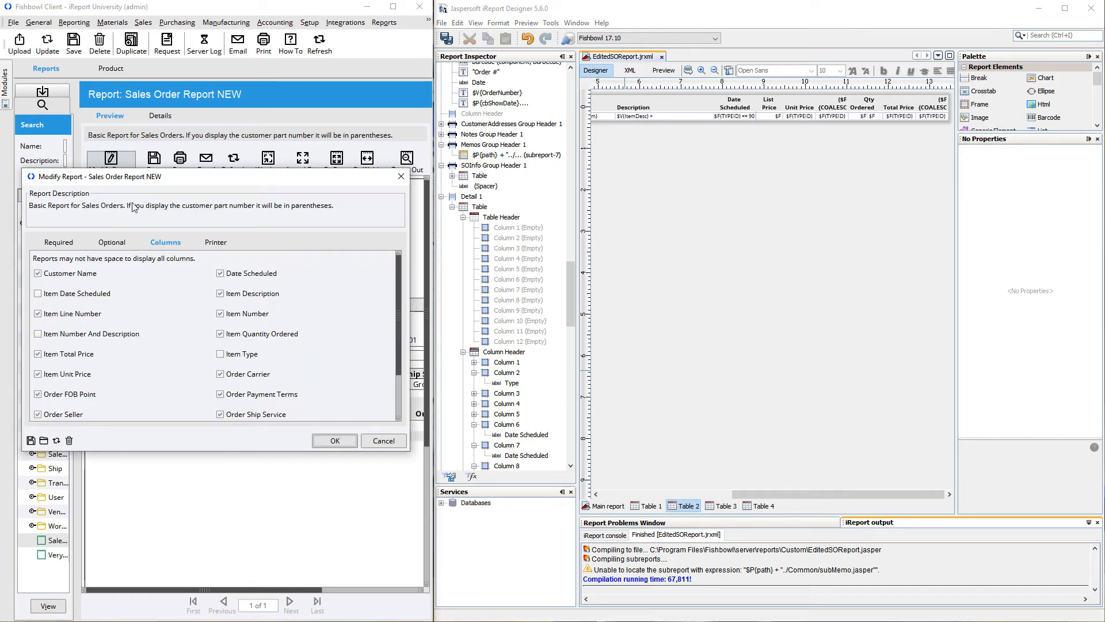
click(384, 441)
Copy the colShowListPrice parameter from the ItemInfo dataset into the main report's parameters in iReport Designer.
drag(568, 293, 583, 225)
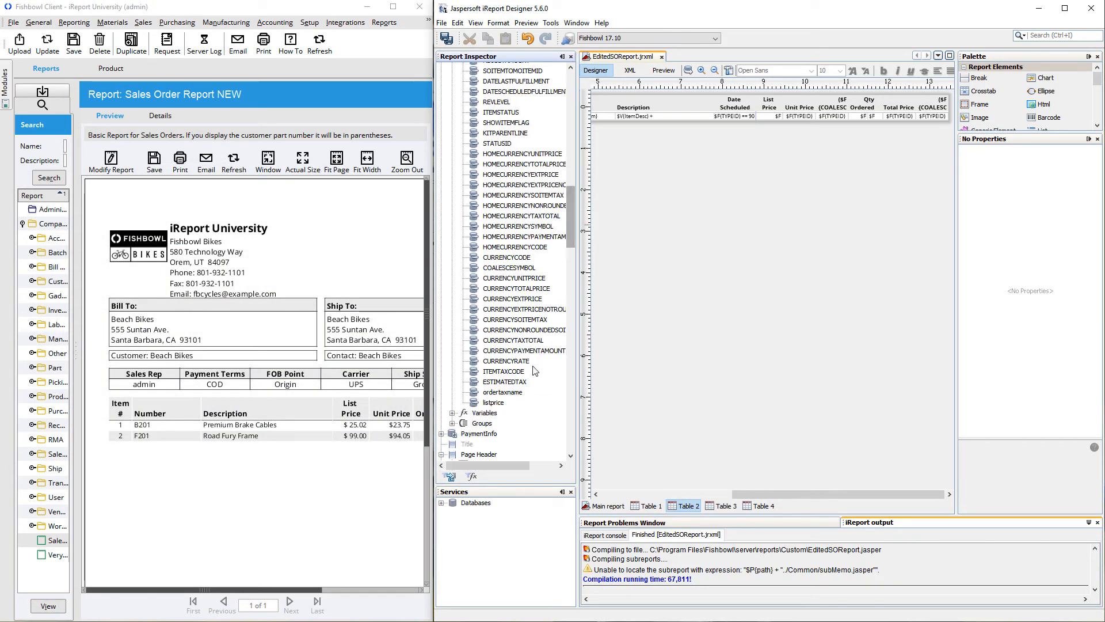
scroll(538, 249, up, 6)
scroll(538, 248, up, 7)
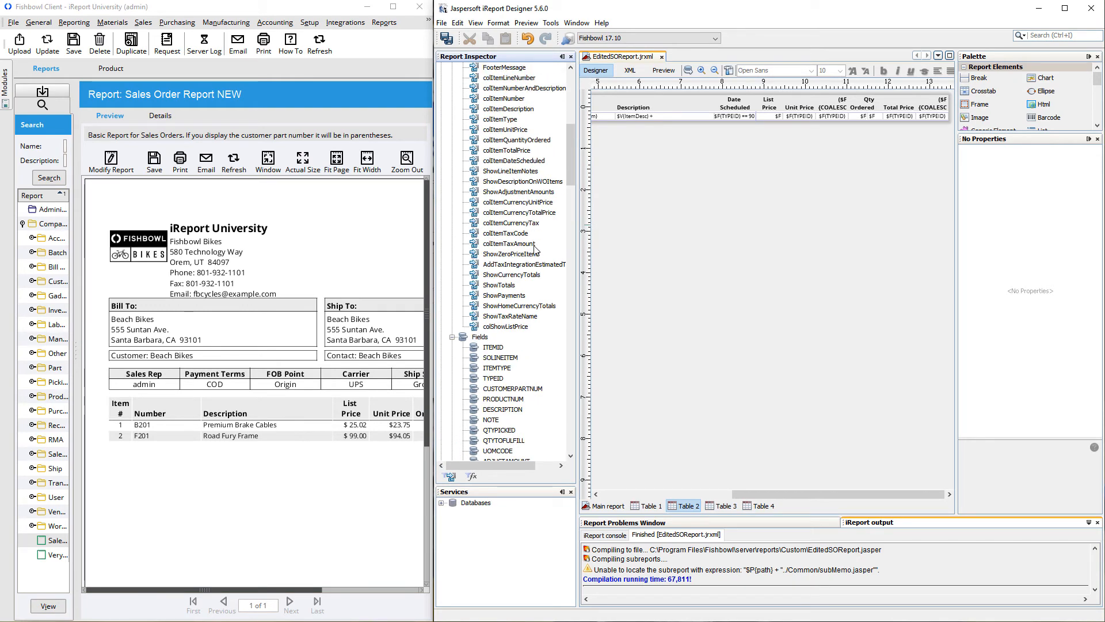
click(505, 328)
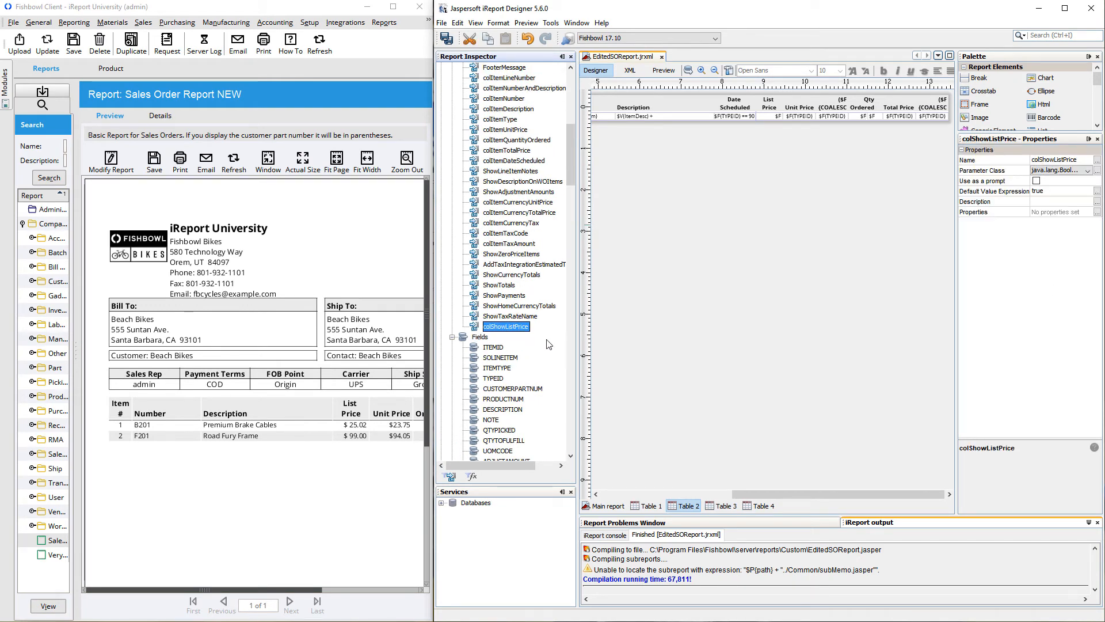
click(572, 81)
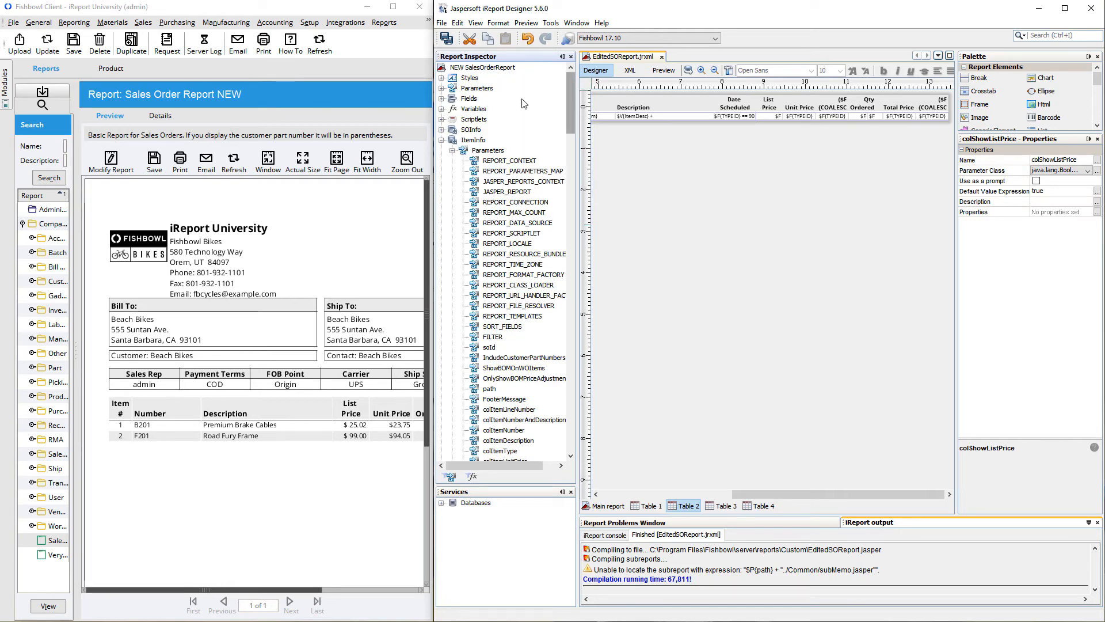
click(477, 88)
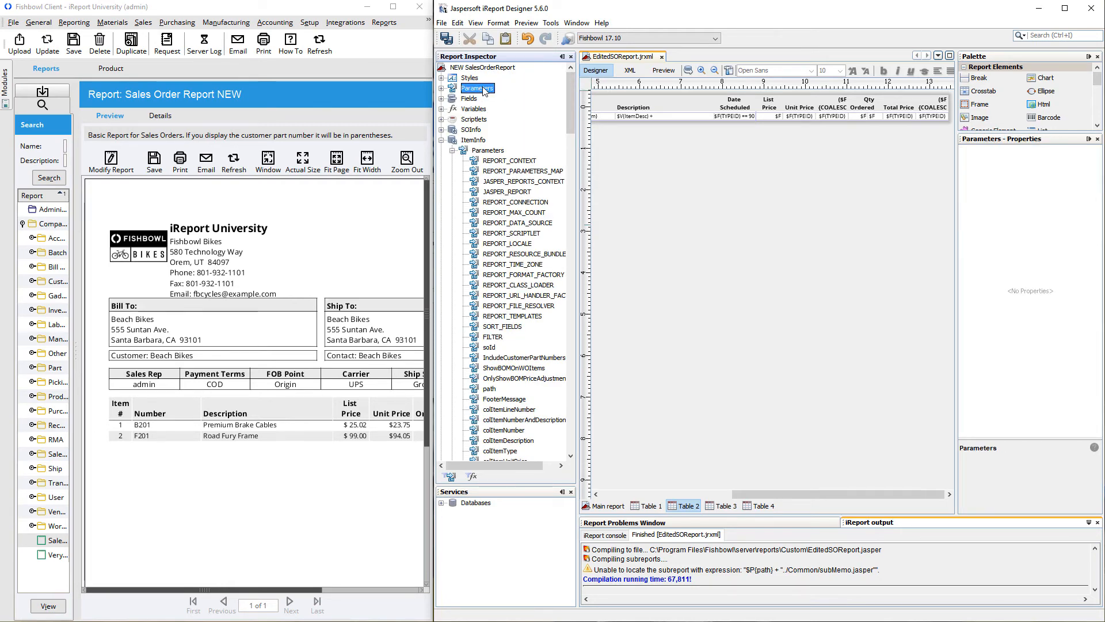
key(ctrl+v)
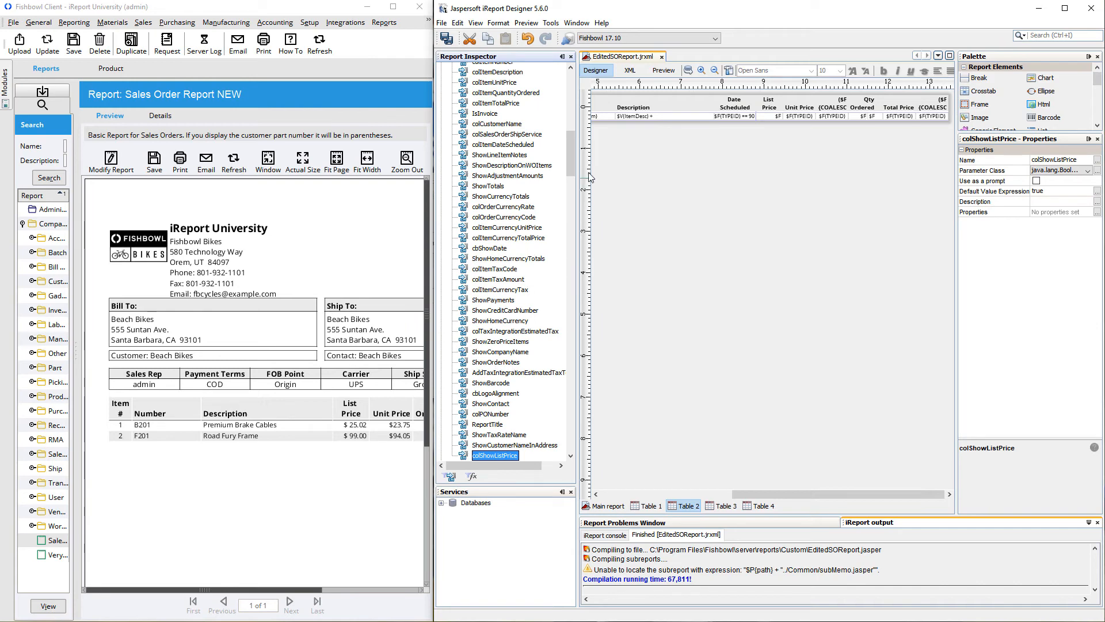
Collapse the main report's parameters and the ItemInfo dataset in the report tree, leaving ItemInfo selected.
drag(572, 157, 571, 92)
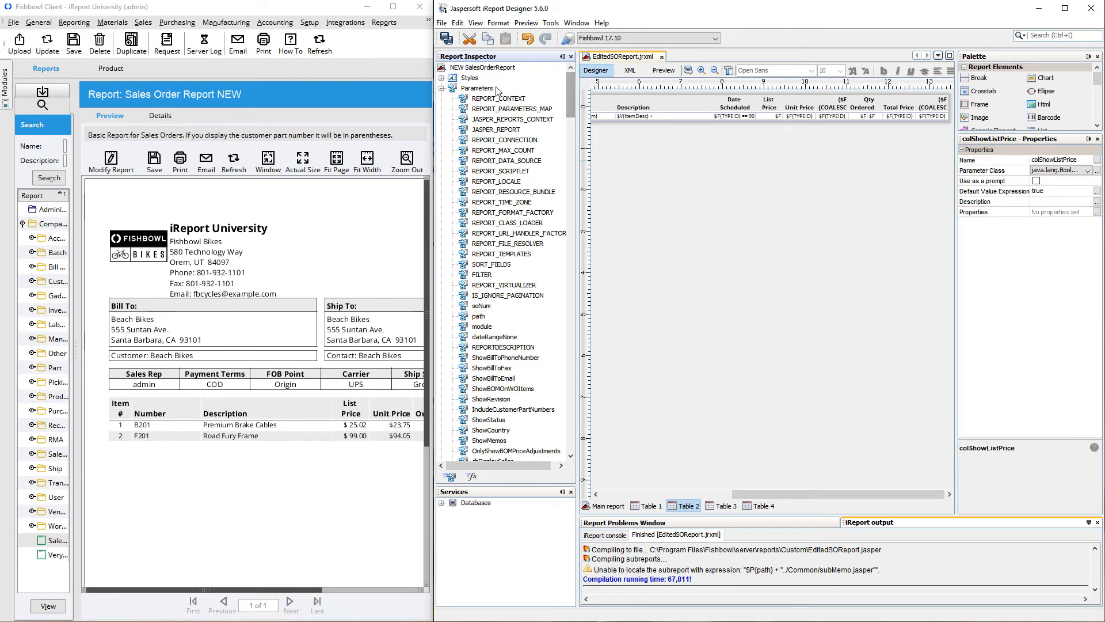
click(441, 88)
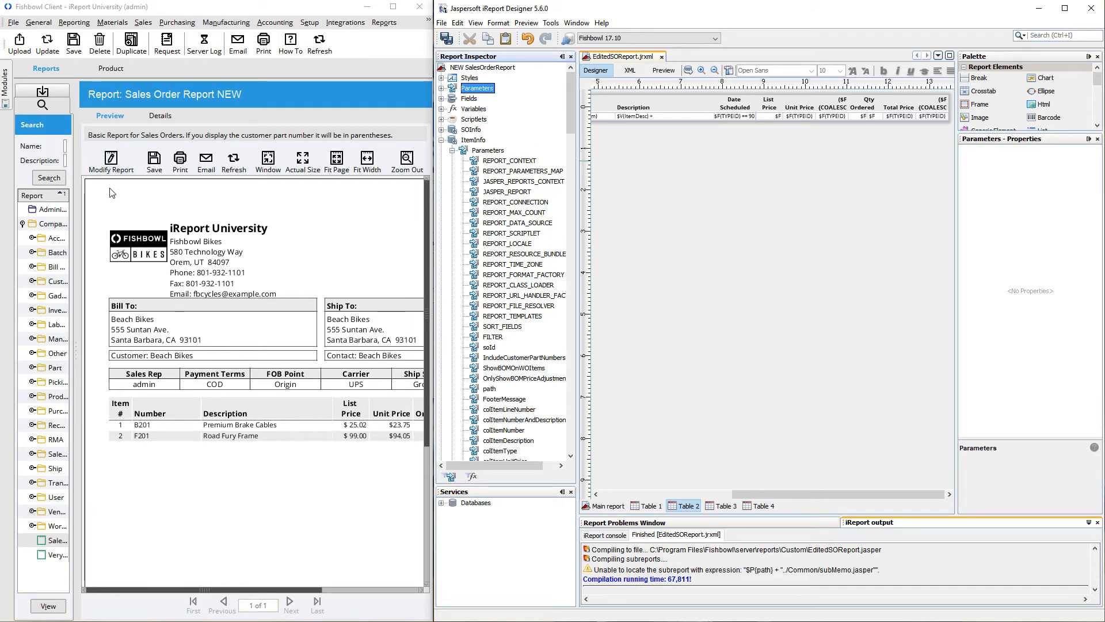
click(453, 150)
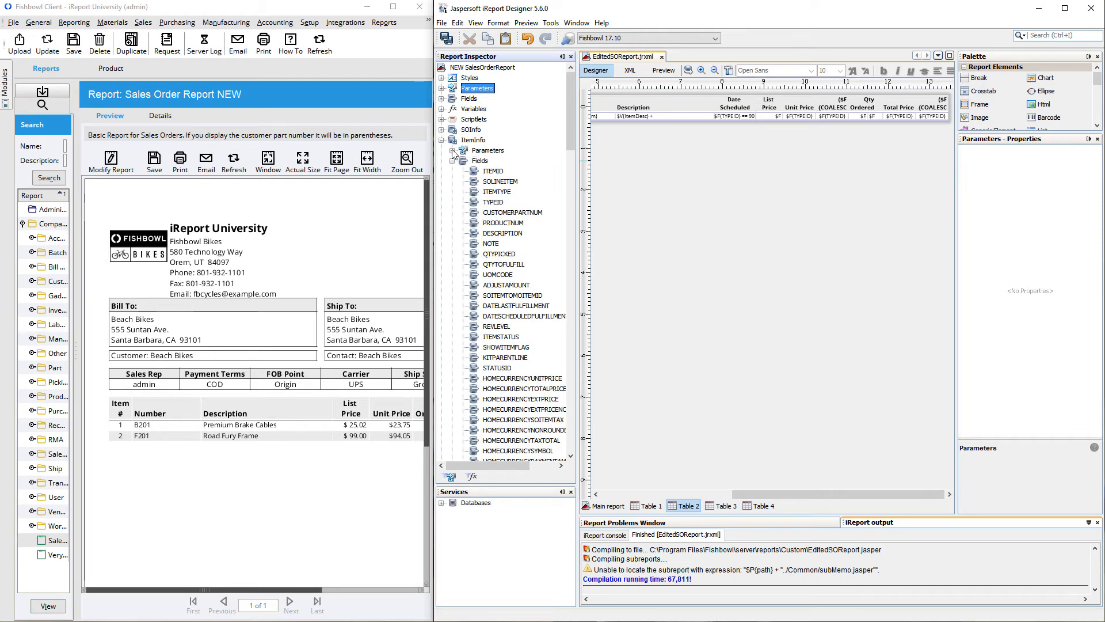
click(441, 141)
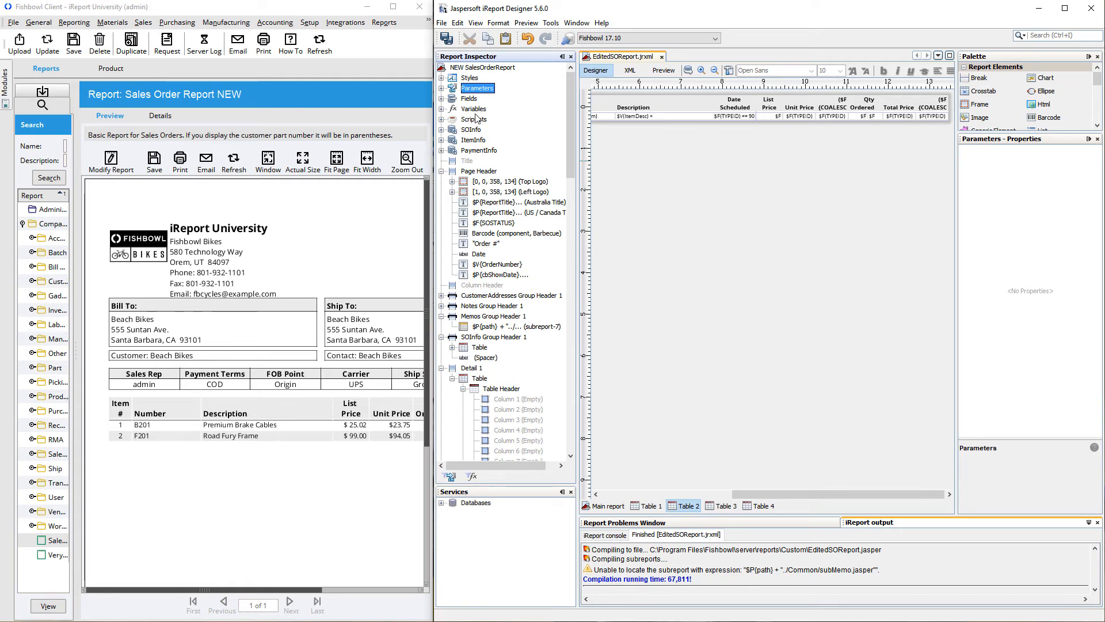
click(473, 141)
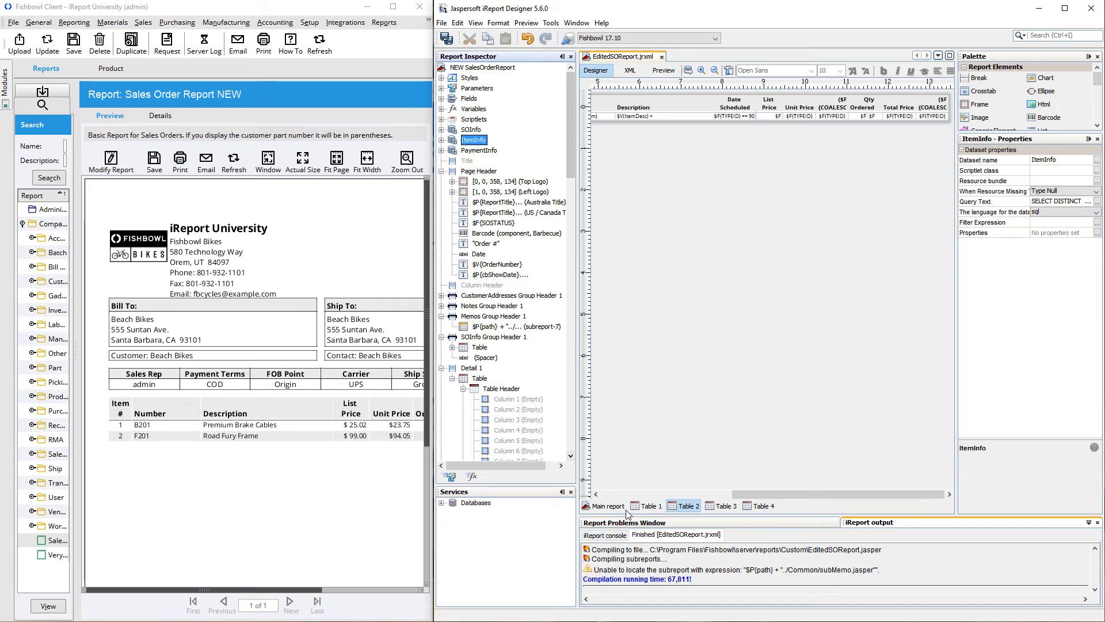
Open the Detail 1 table's data source from the main report and show its dataset run parameters.
click(608, 506)
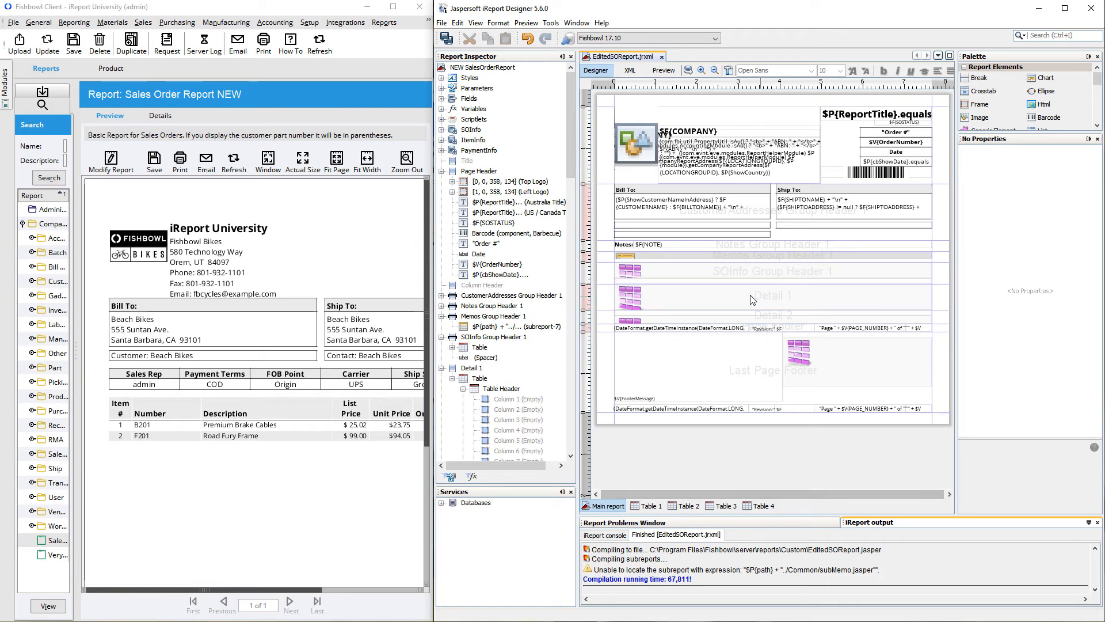
right_click(750, 295)
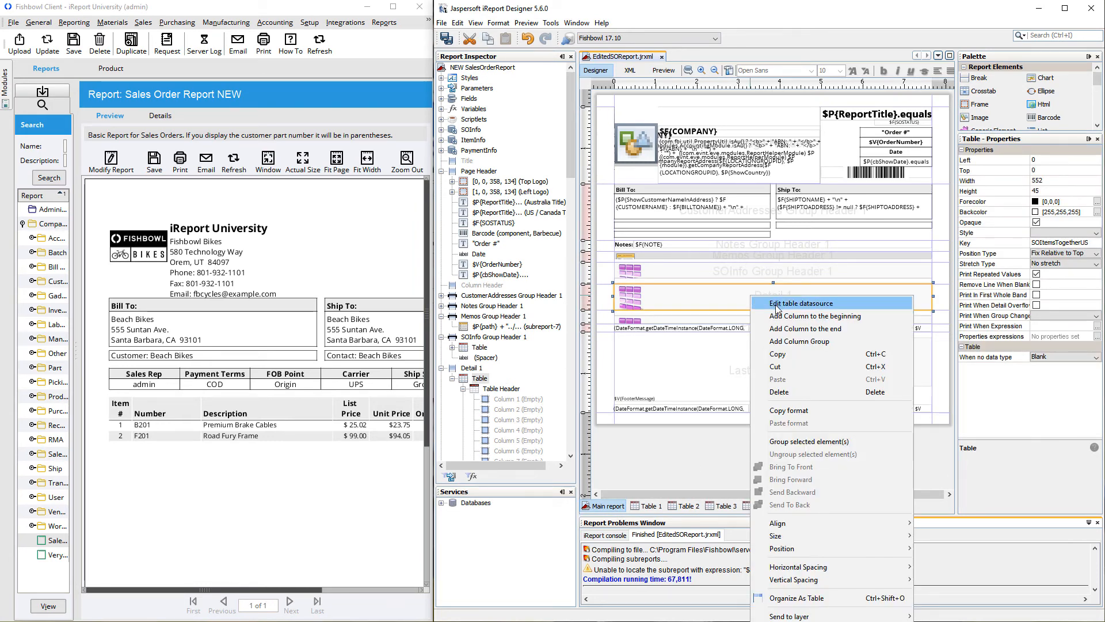
click(800, 303)
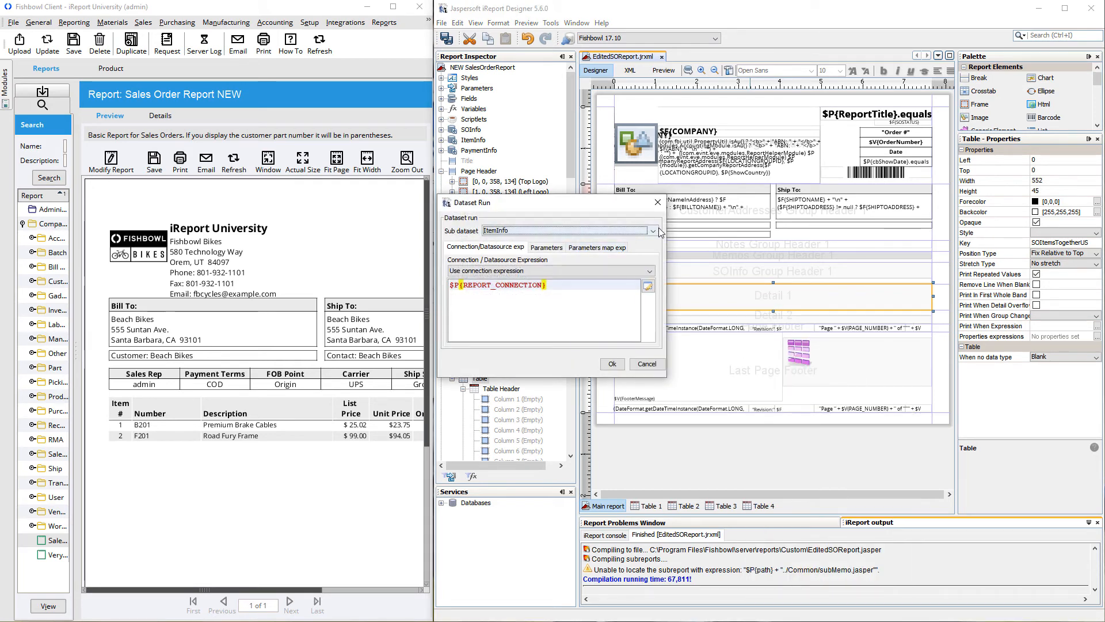
click(655, 229)
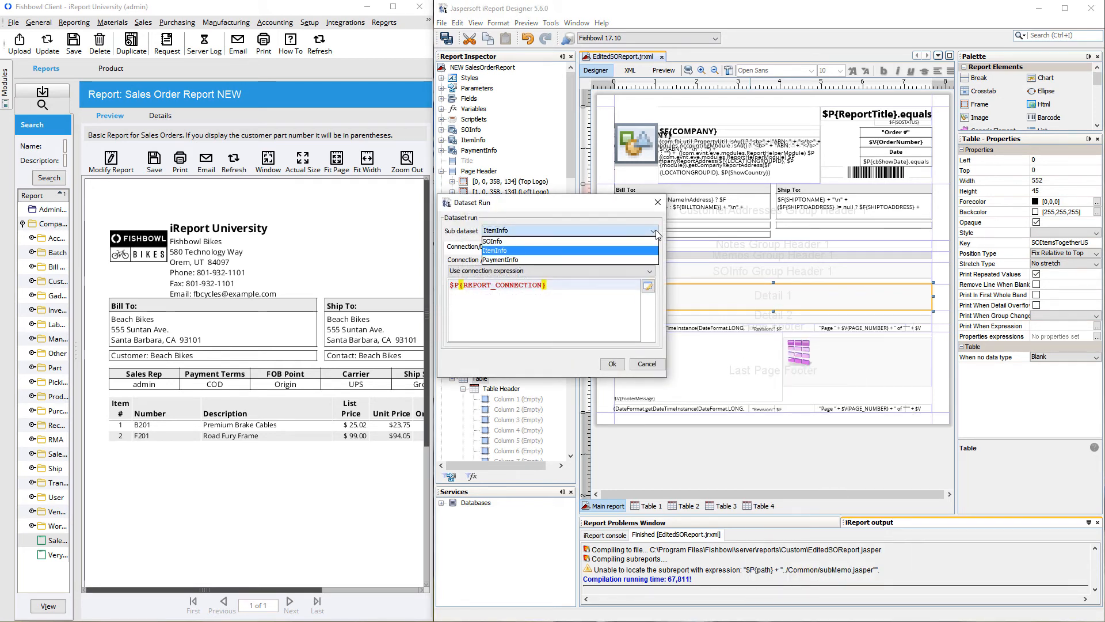
click(655, 231)
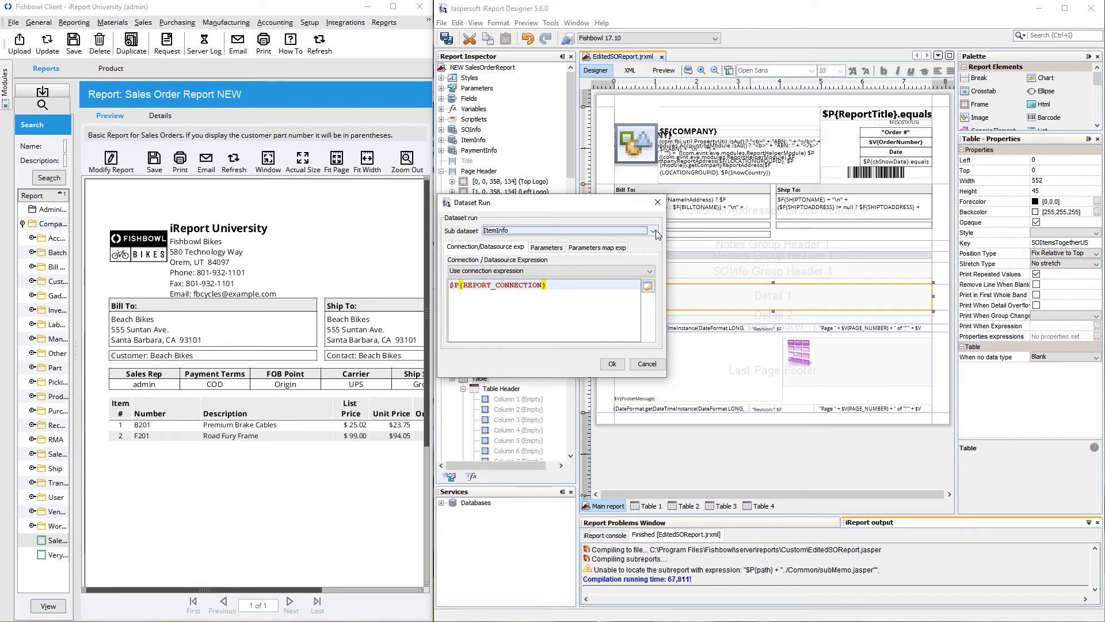
click(545, 248)
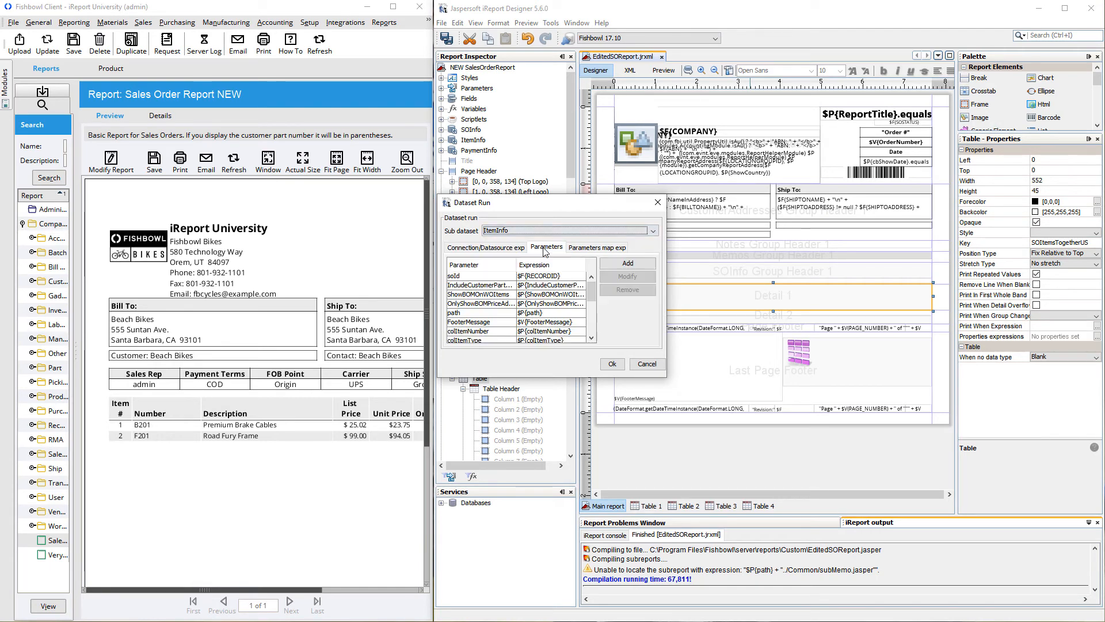
click(488, 306)
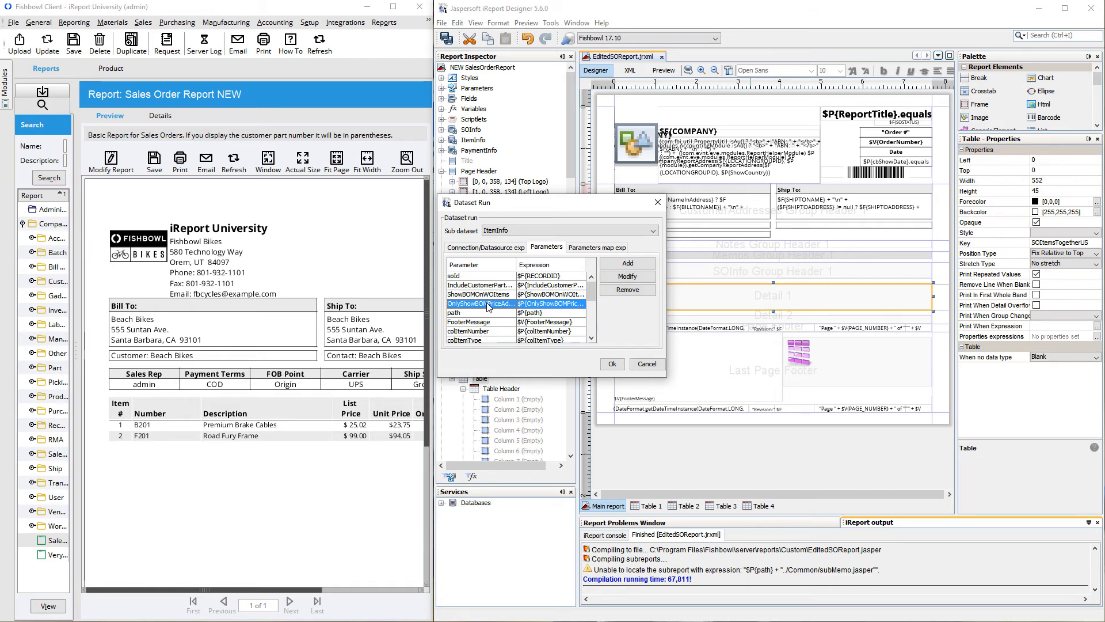
click(549, 314)
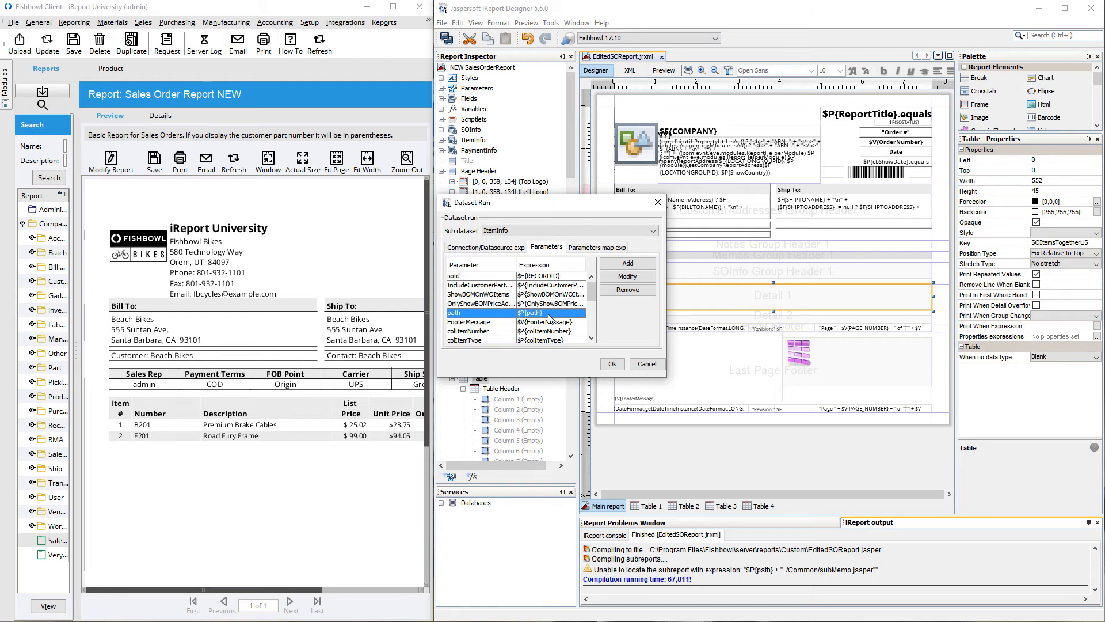
Add a dataset run parameter and choose colShowListPrice as its name.
click(627, 263)
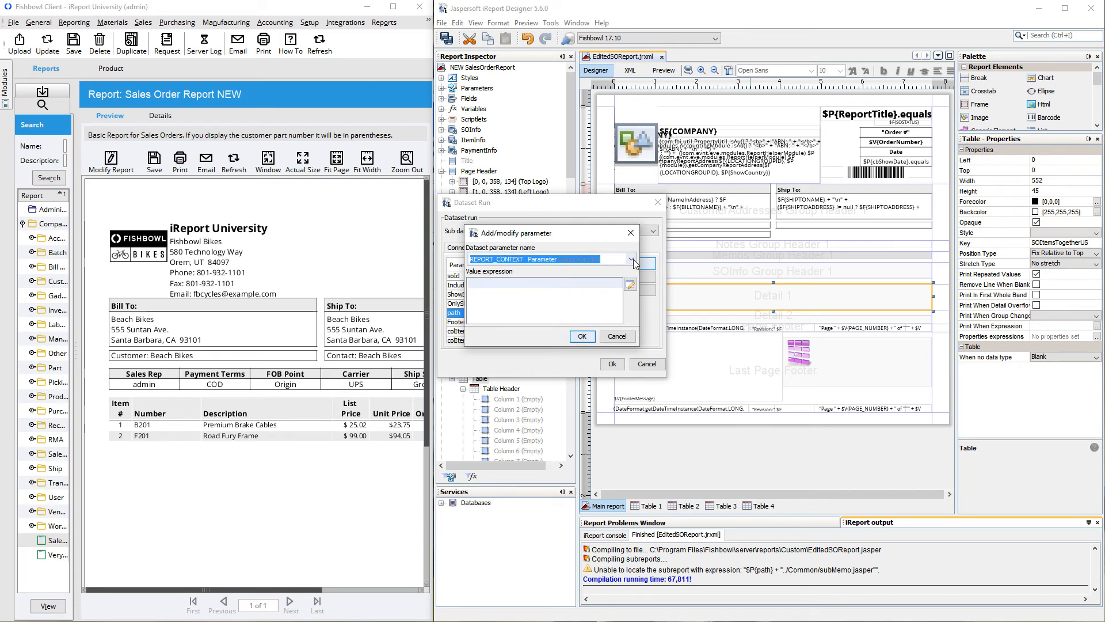
click(631, 259)
scroll(590, 305, down, 10)
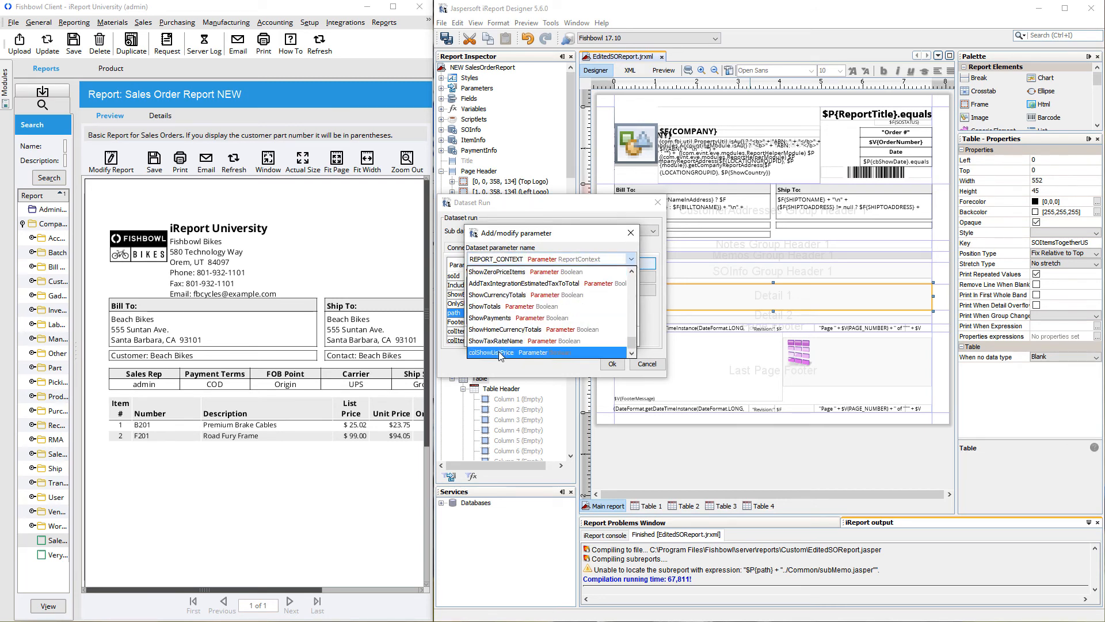
click(507, 352)
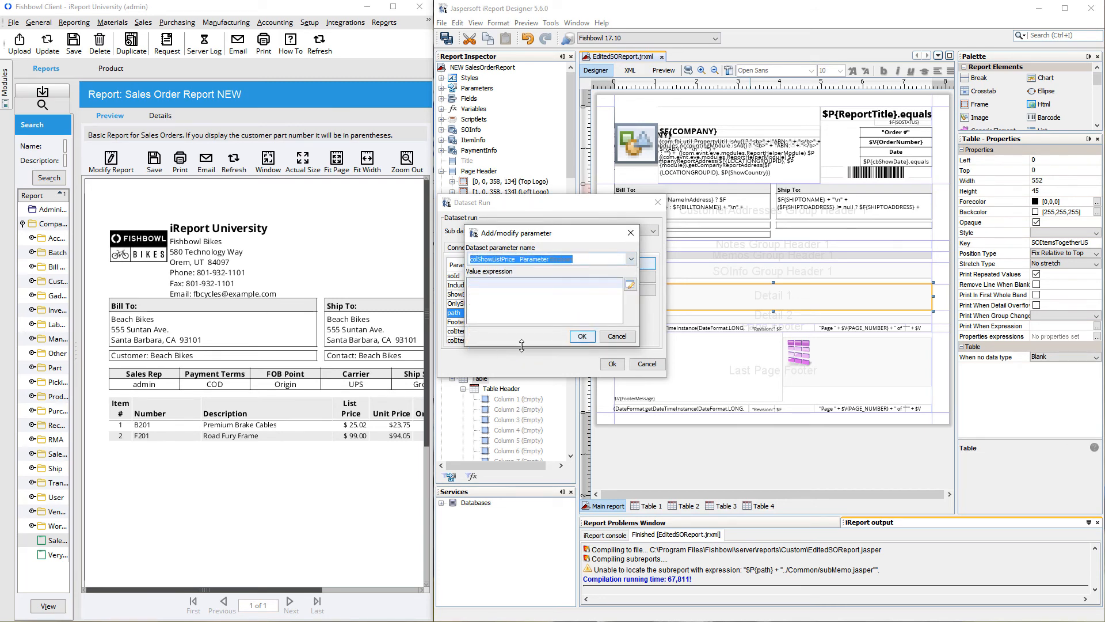
Set the new dataset parameter's value expression to $P{colShowListPrice} and save the dataset run.
click(631, 285)
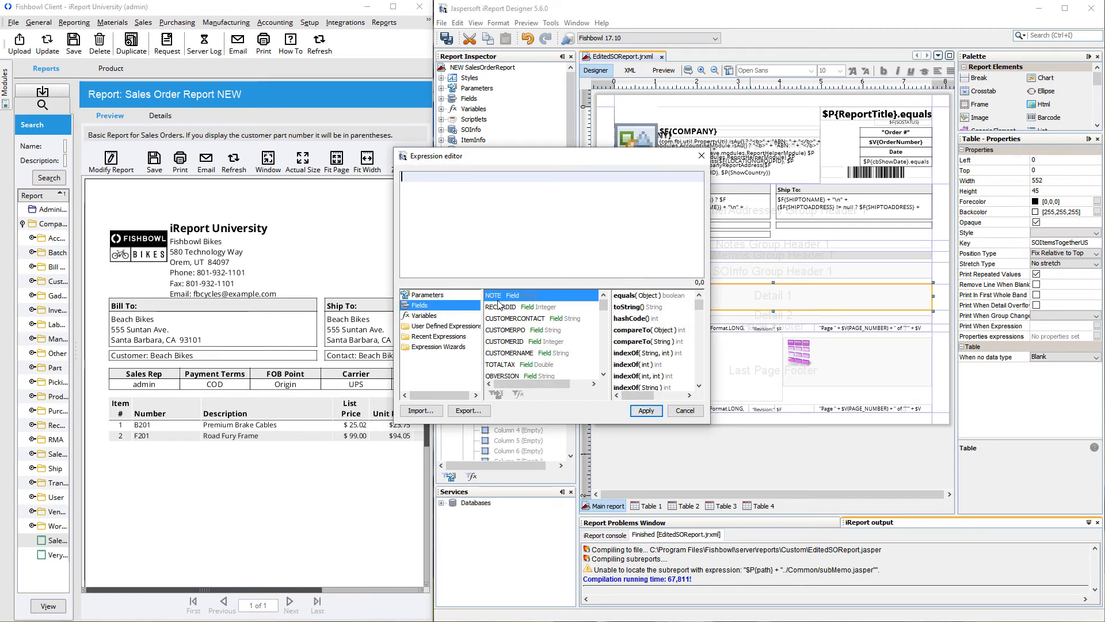
click(436, 296)
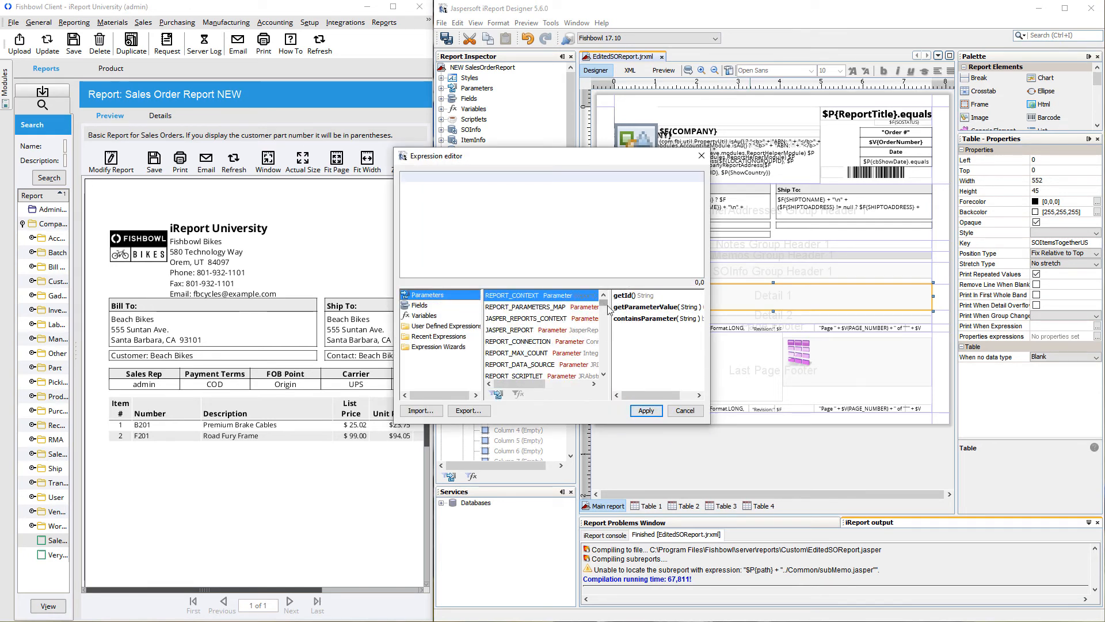
scroll(540, 334, down, 10)
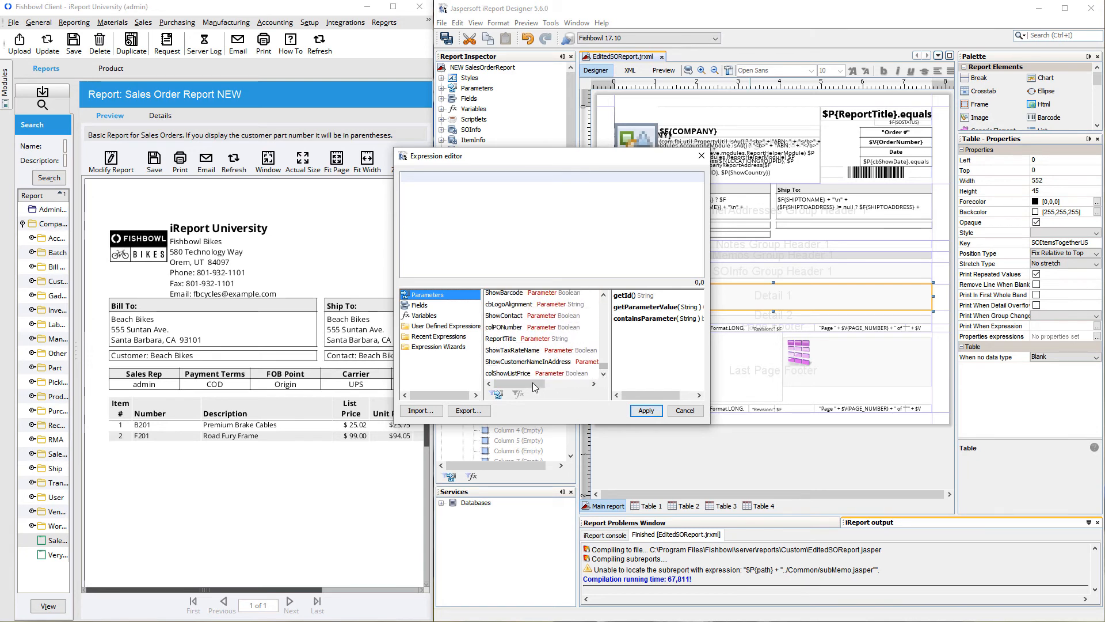
click(497, 374)
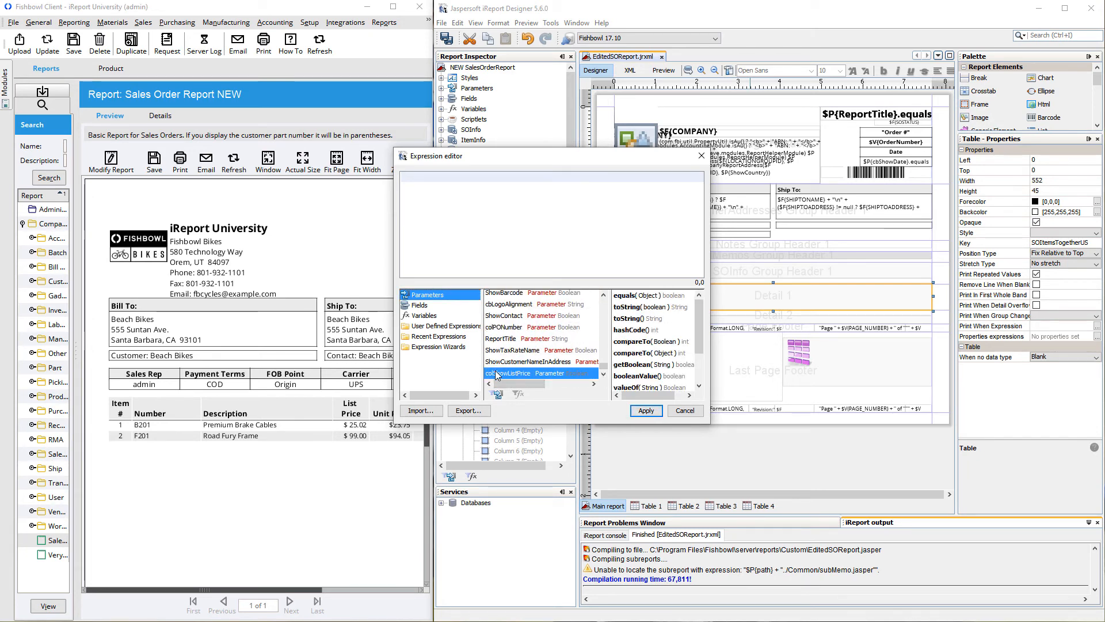
double_click(497, 374)
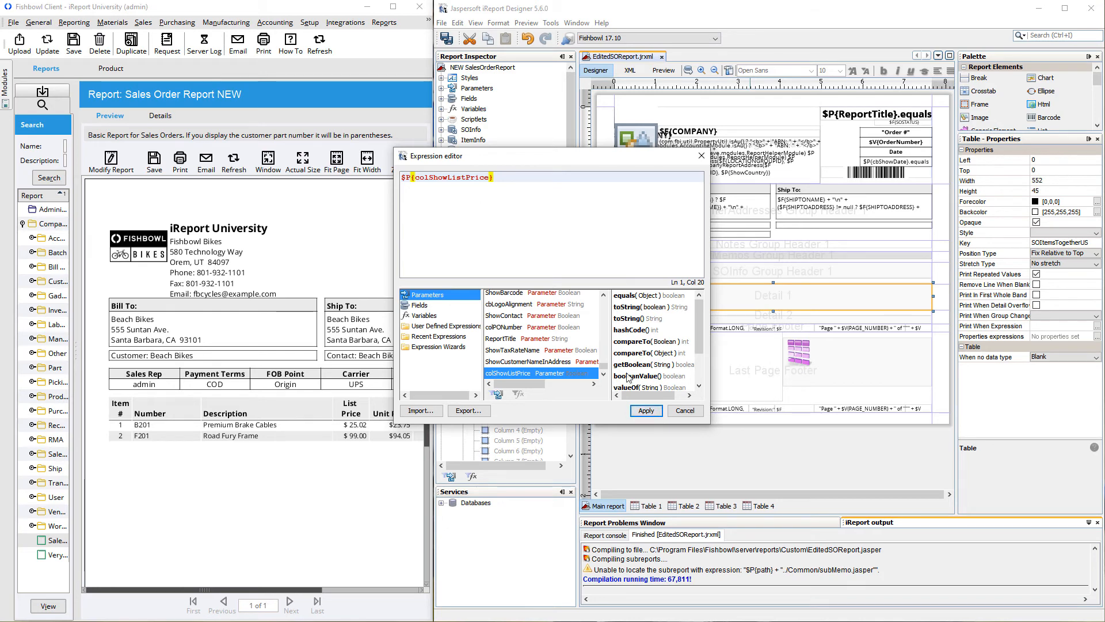
click(645, 411)
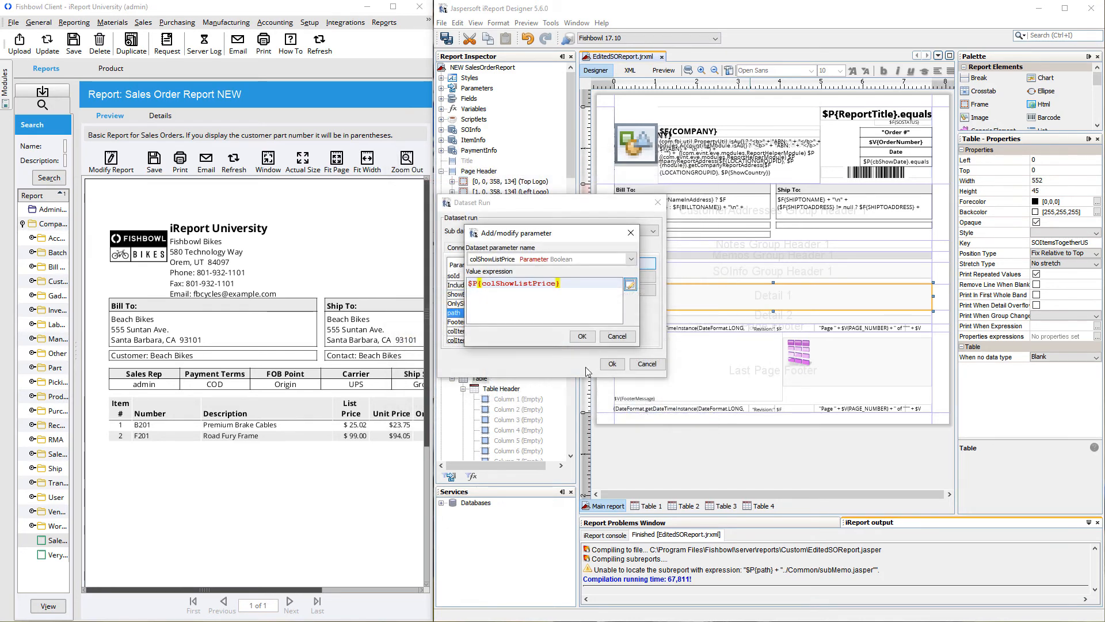
click(581, 336)
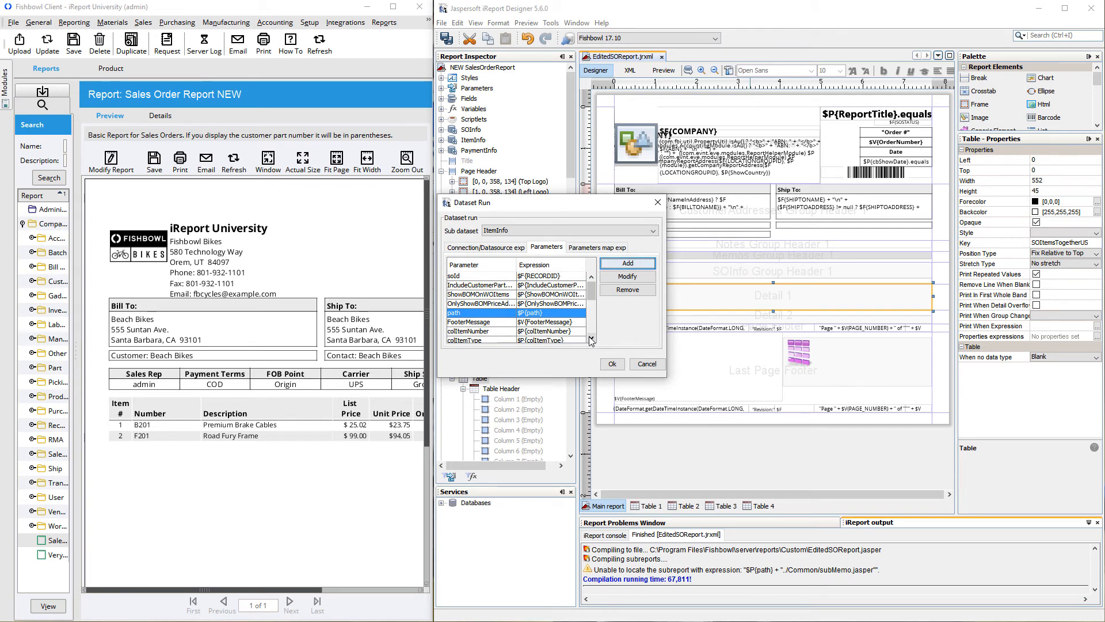
click(614, 365)
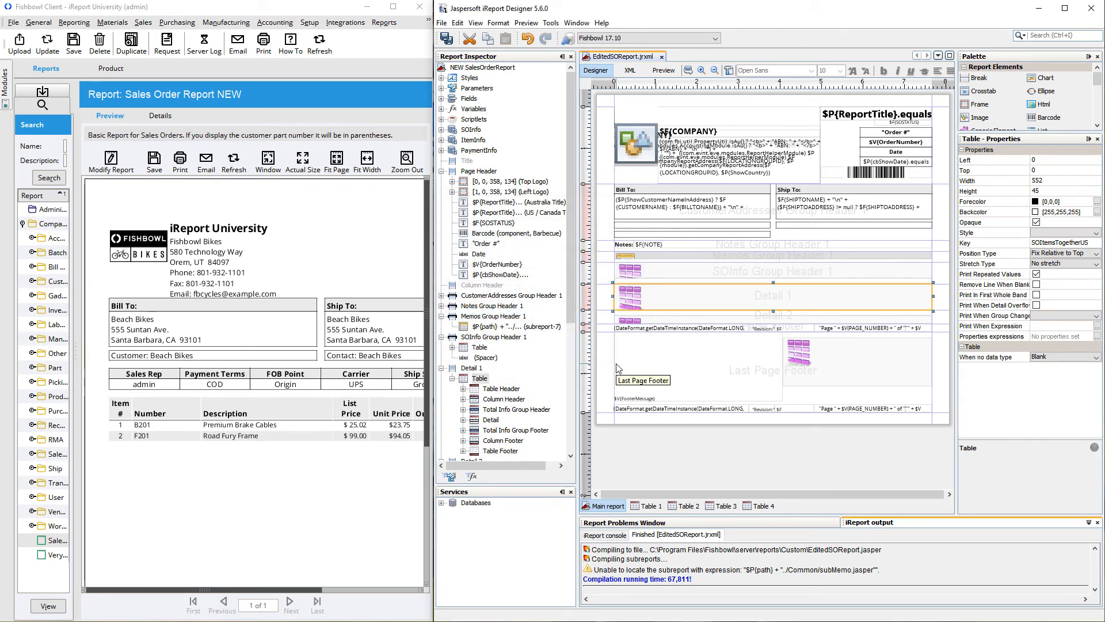
Reopen the Detail 1 table's data source and examine its Parameters Map Expression.
right_click(692, 301)
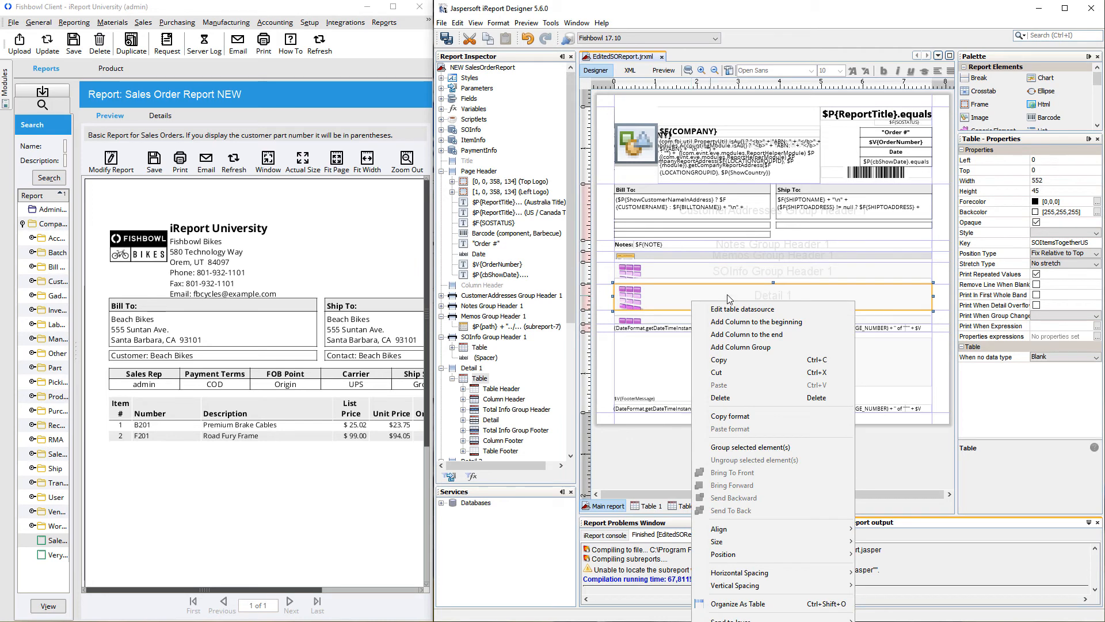
click(737, 310)
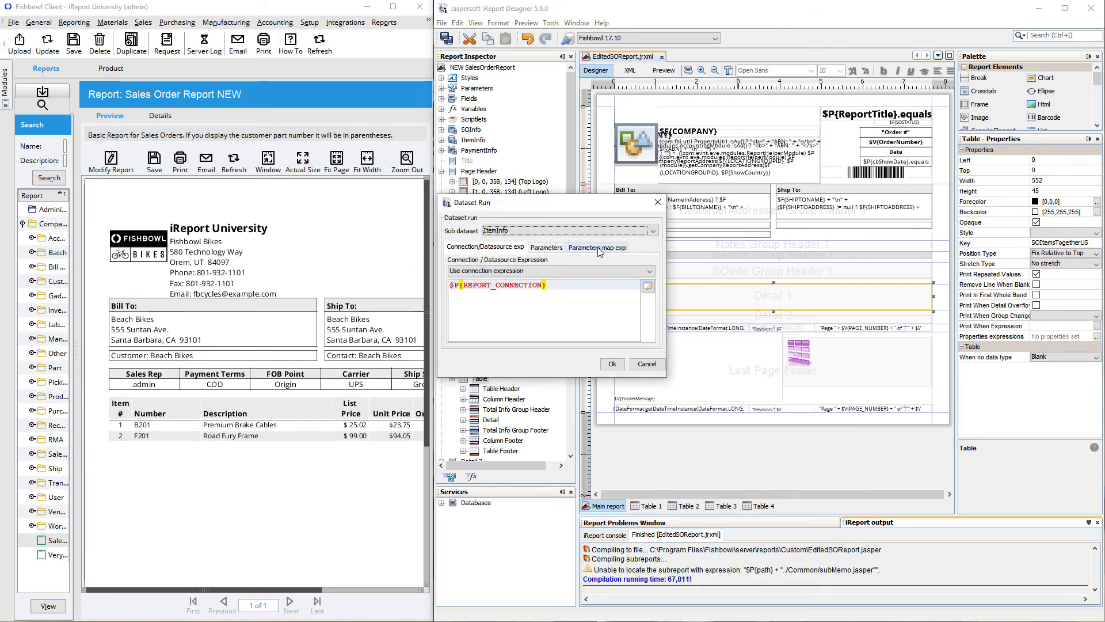
click(597, 247)
drag(566, 274, 438, 278)
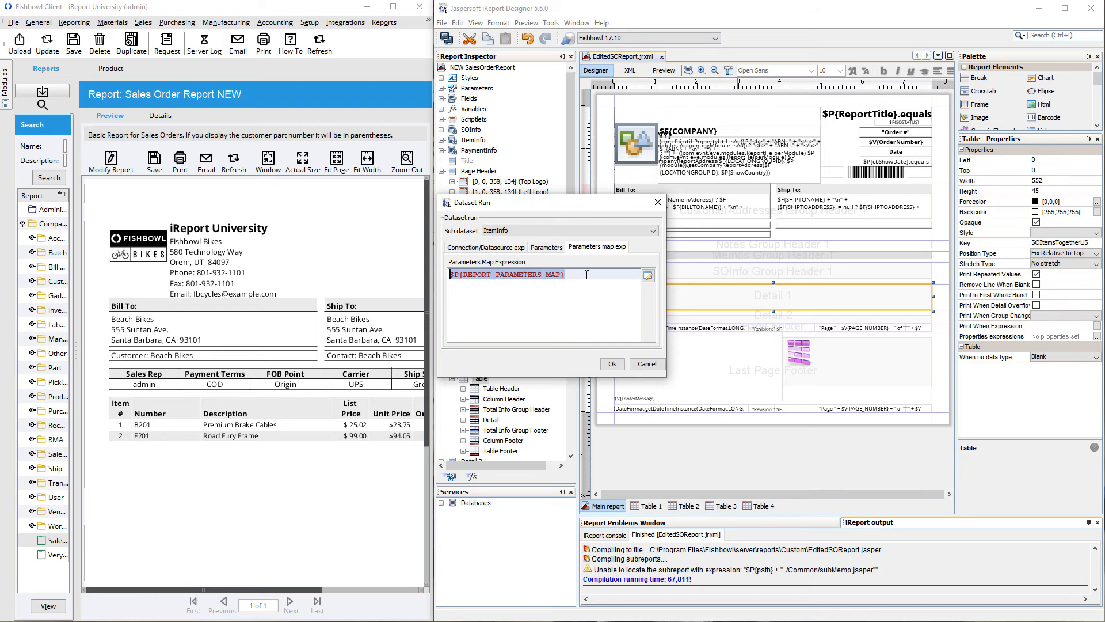
Compare the ItemInfo dataset run's parameter list with its Parameters Map Expression and close the dataset run settings.
click(548, 249)
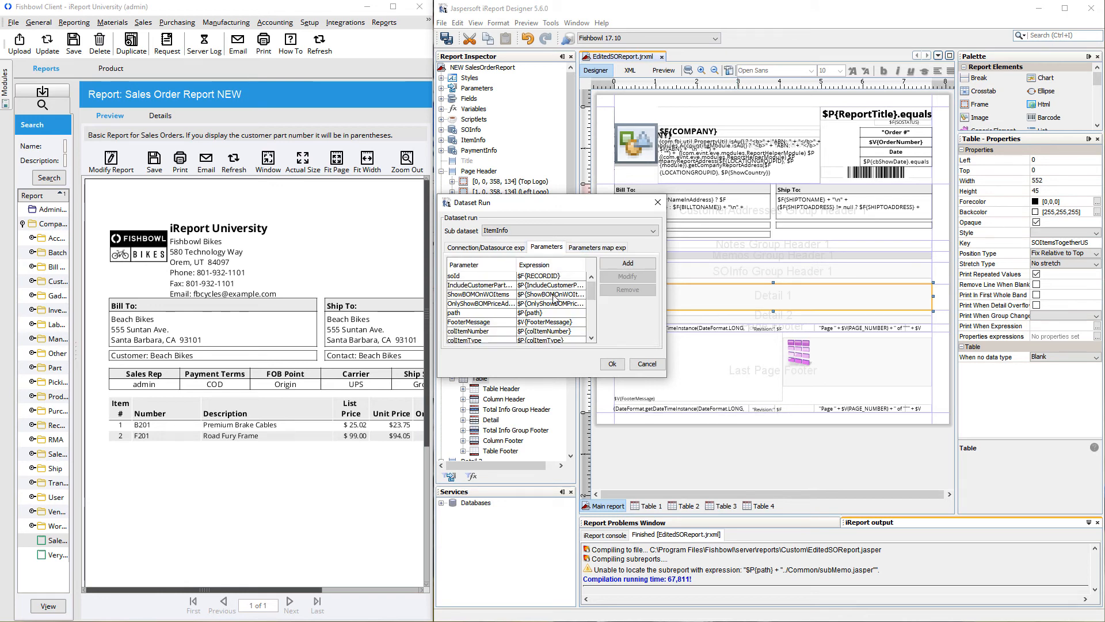
click(595, 249)
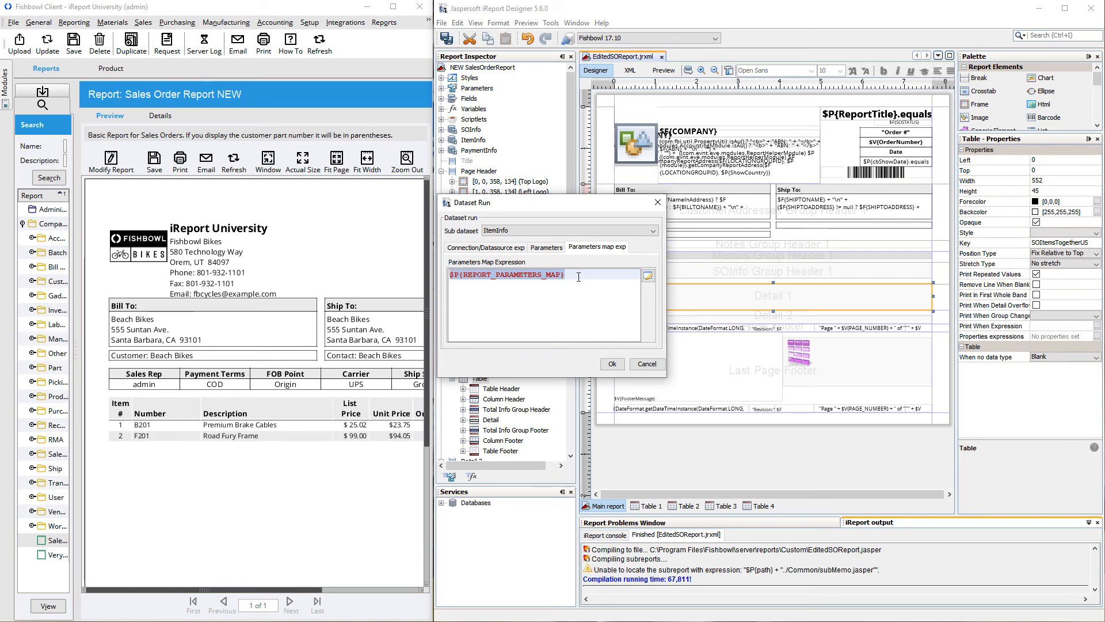
click(557, 249)
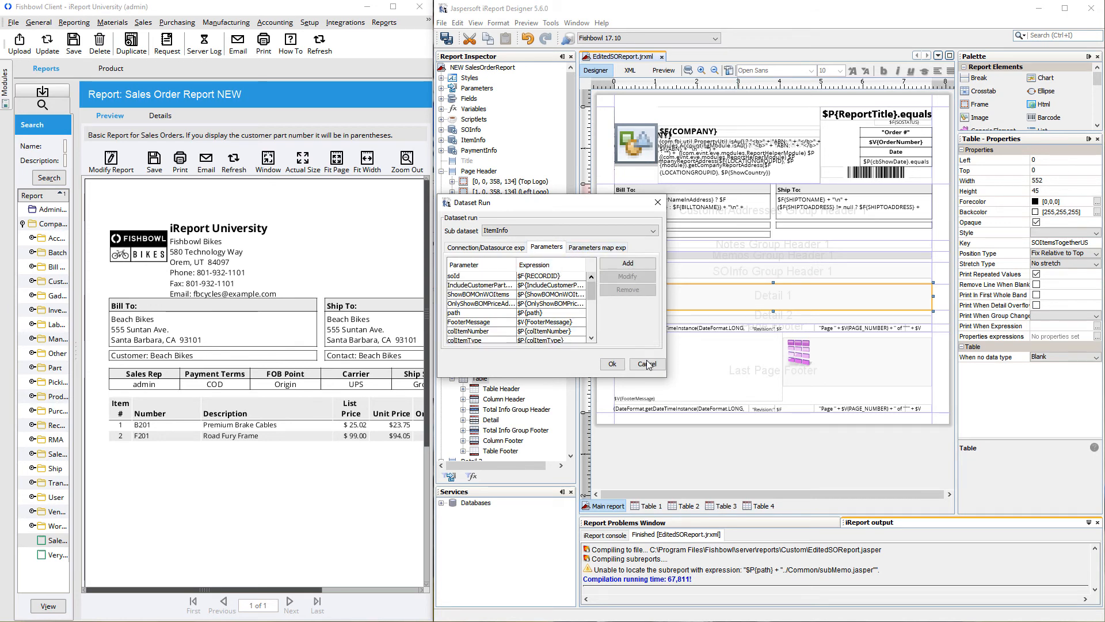
click(612, 364)
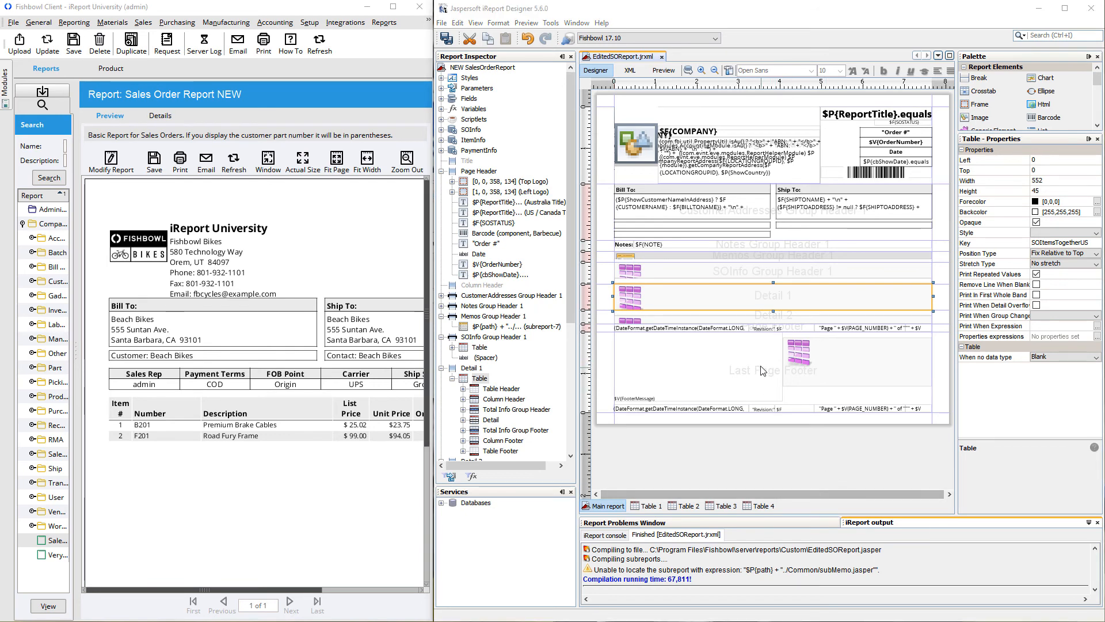
Narrow the page header's barcode from its left edge to a left position of 427 and a width of 125.
click(850, 171)
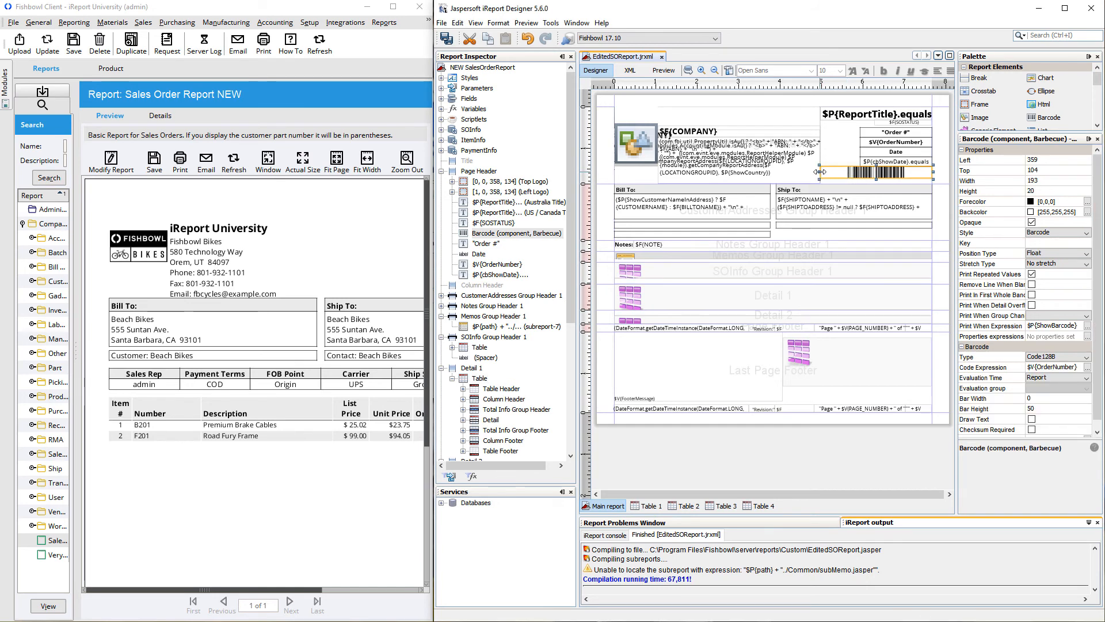
mouse_move(838, 172)
mouse_down()
mouse_move(872, 172)
mouse_move(859, 172)
mouse_up()
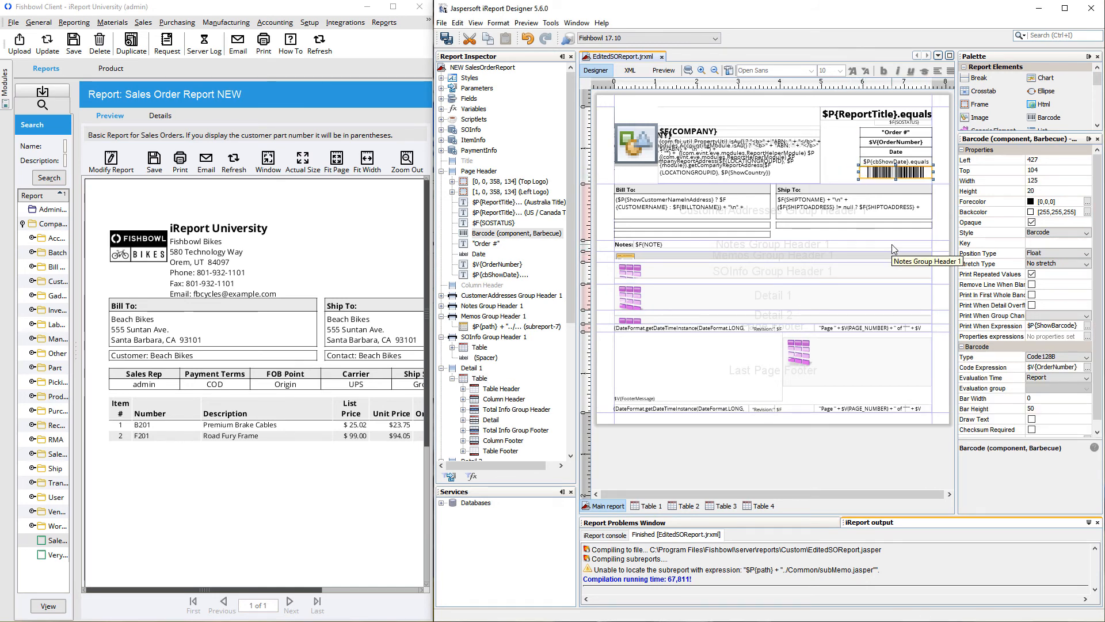
Move the "Order #" field down to a top position of 40 and return it to 36.
click(907, 137)
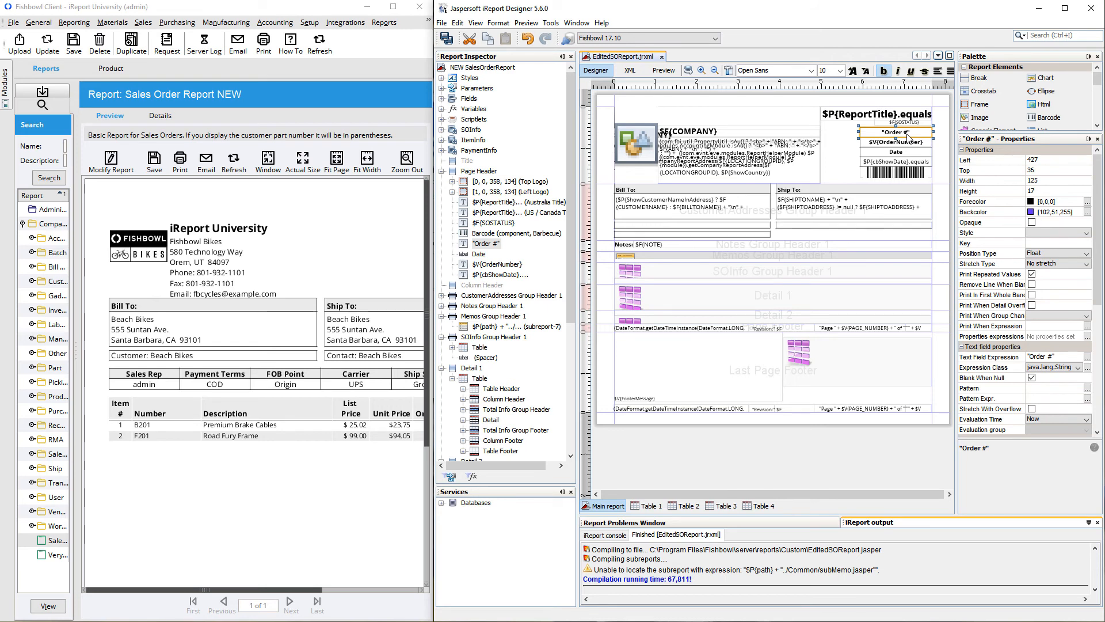
mouse_move(908, 136)
mouse_down()
mouse_move(770, 373)
mouse_move(756, 376)
mouse_move(855, 202)
mouse_move(912, 140)
mouse_up()
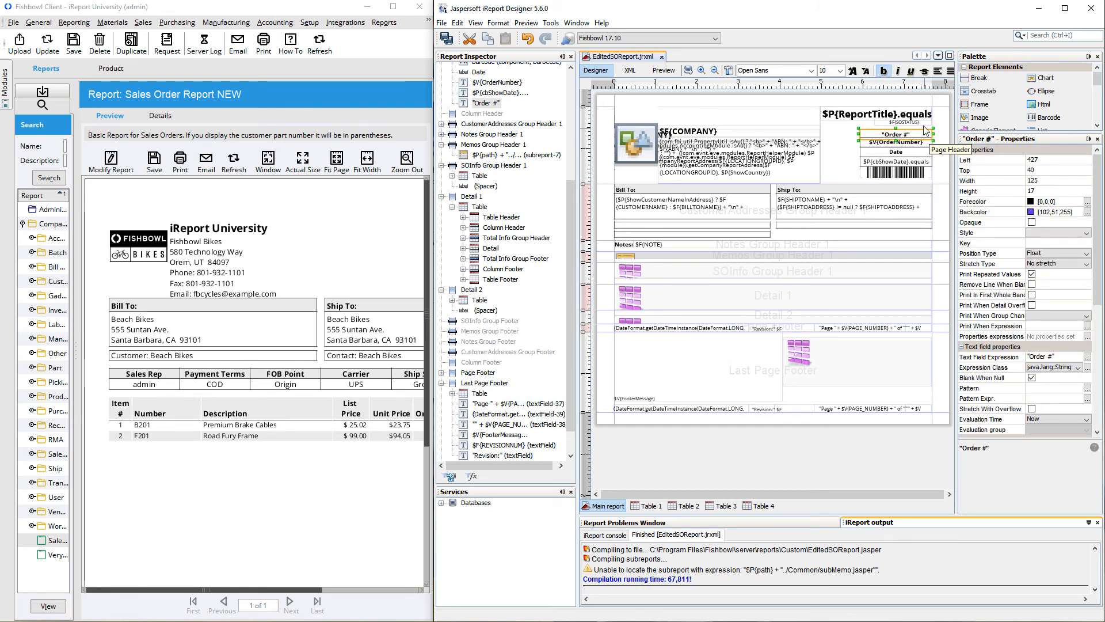
drag(909, 134, 909, 134)
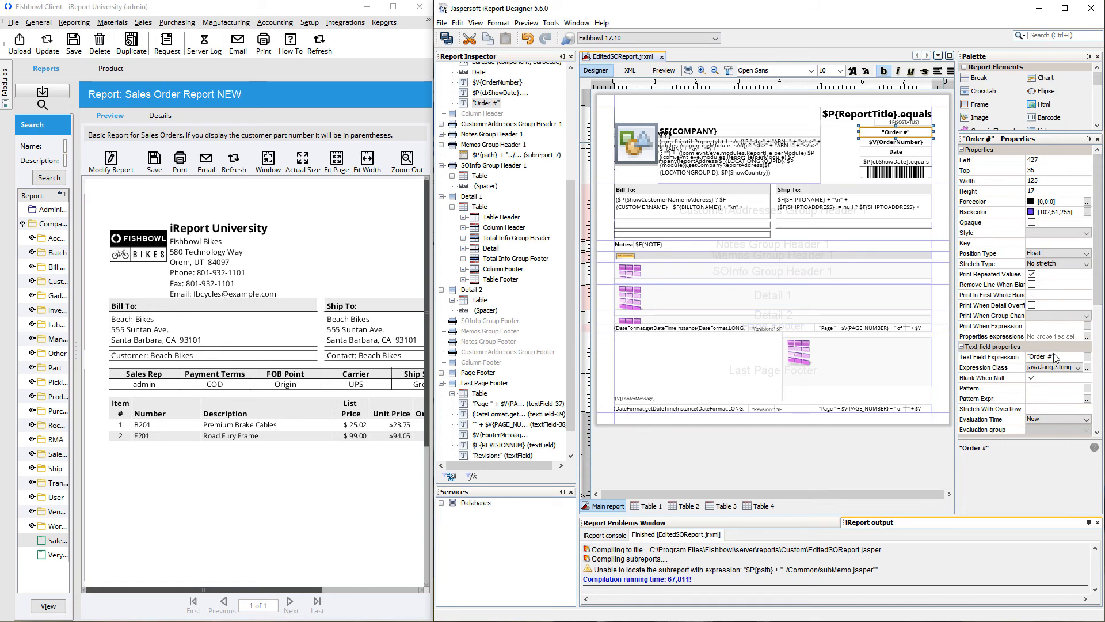
Open the Detail 1 table and examine its List Price column header, detail cell, column properties and column commands.
click(678, 303)
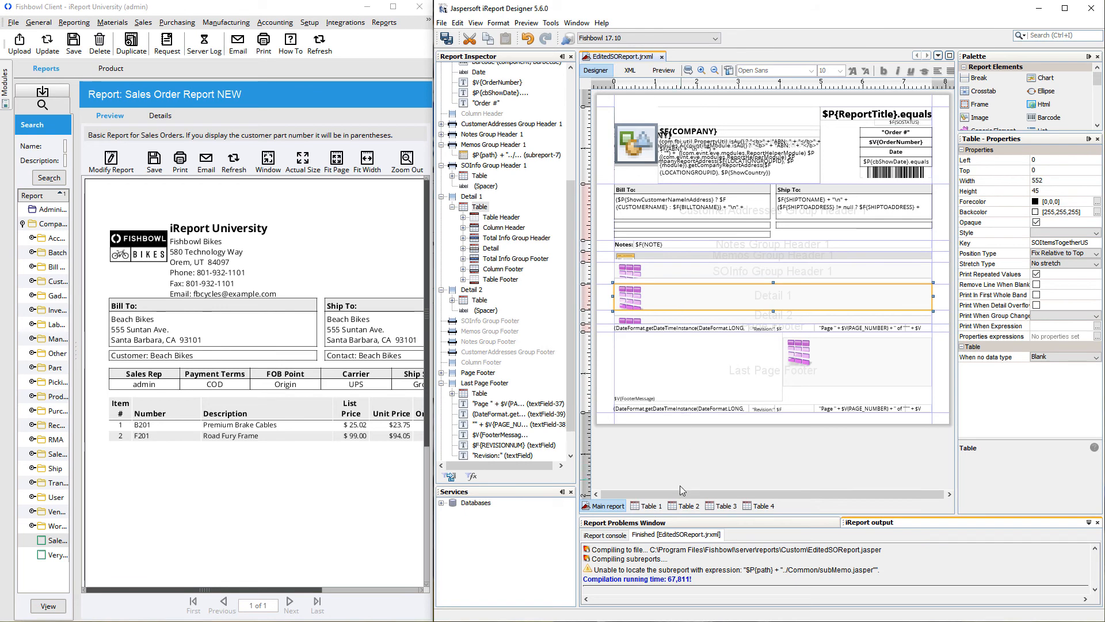
click(685, 506)
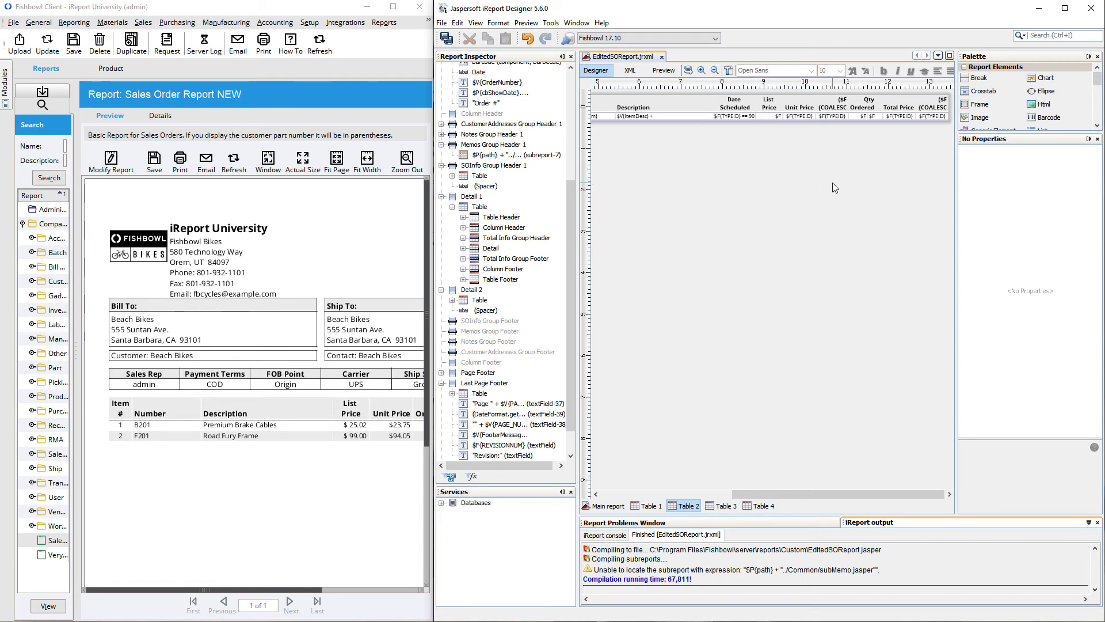
click(778, 116)
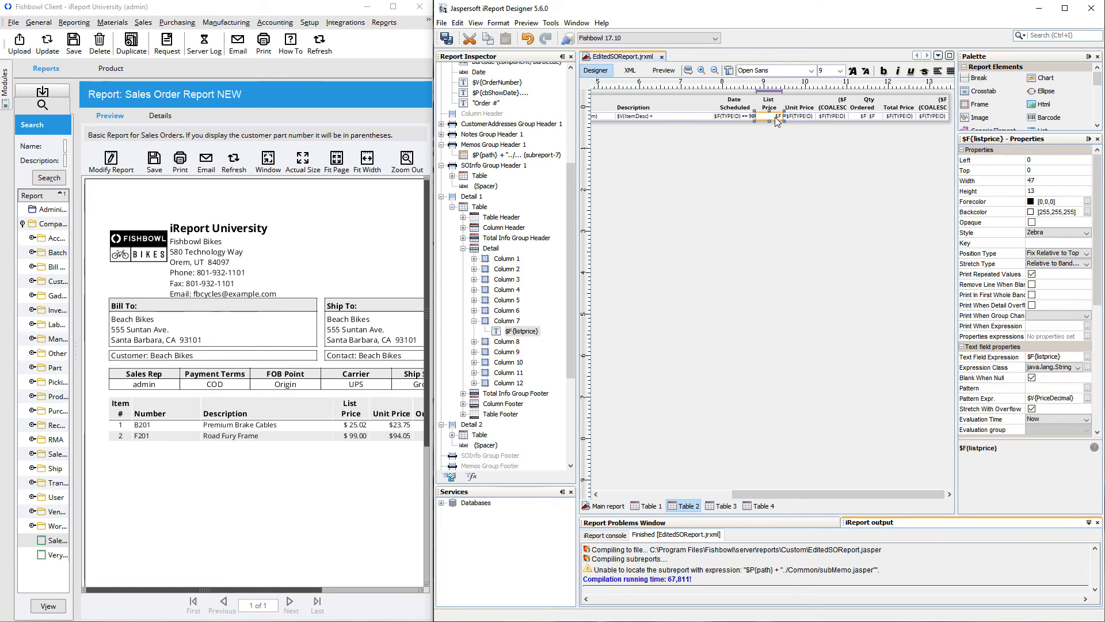
click(775, 104)
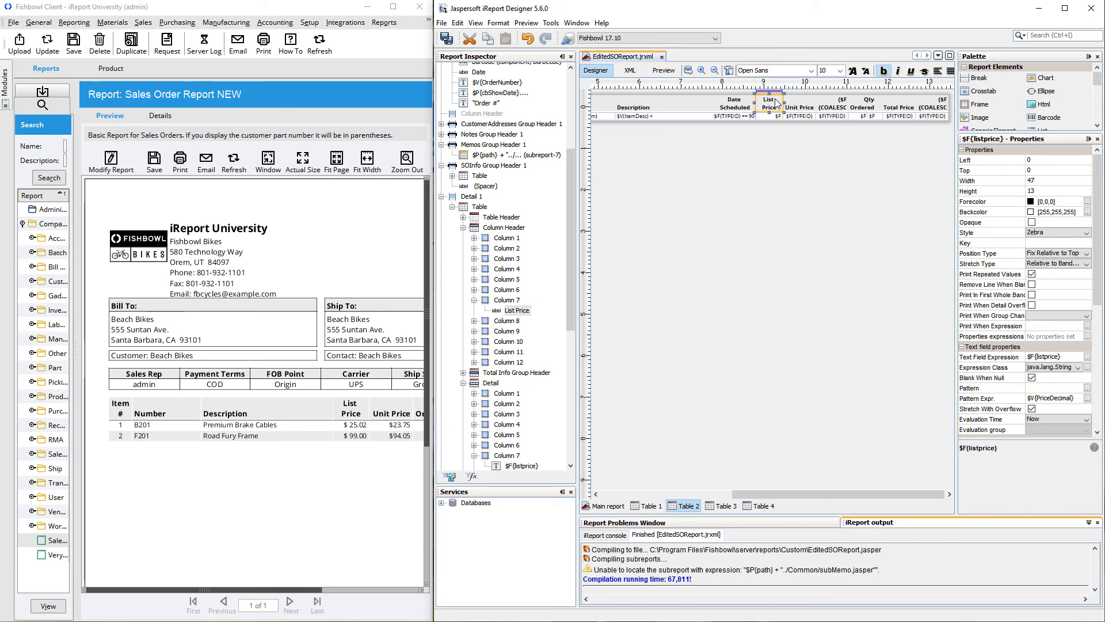
click(774, 117)
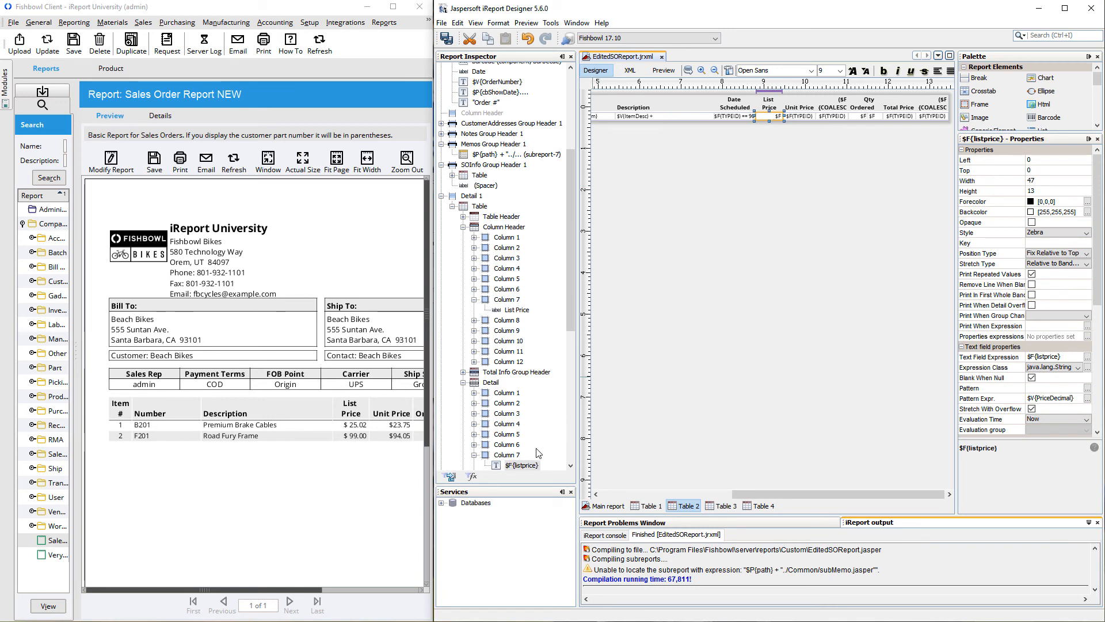
right_click(510, 455)
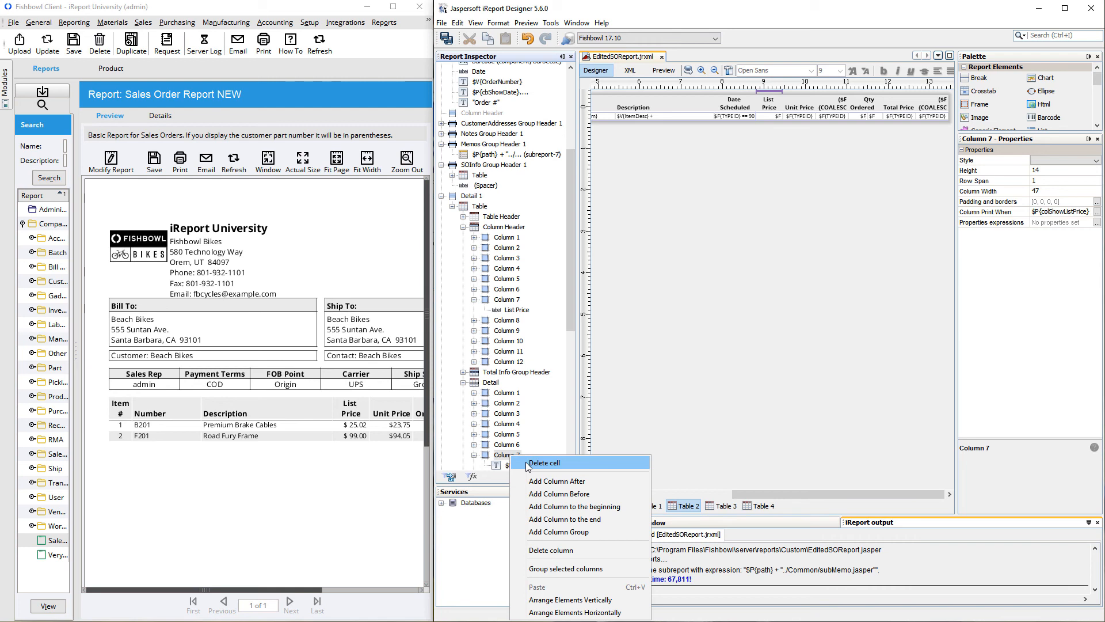
click(697, 355)
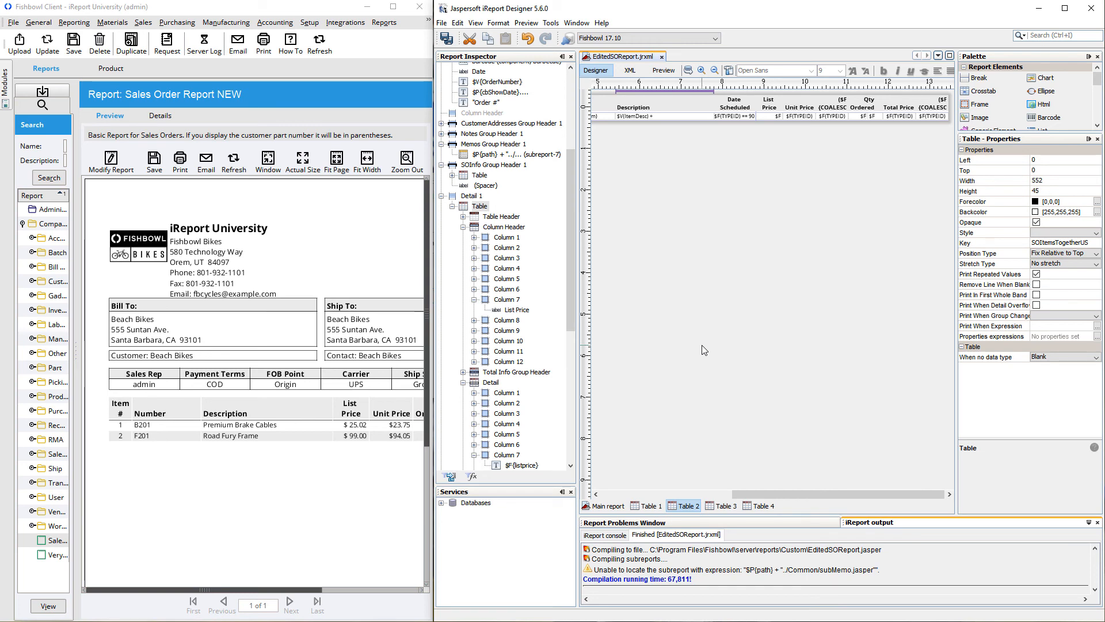
Show the report's XML source and search it for jr:column.
click(630, 71)
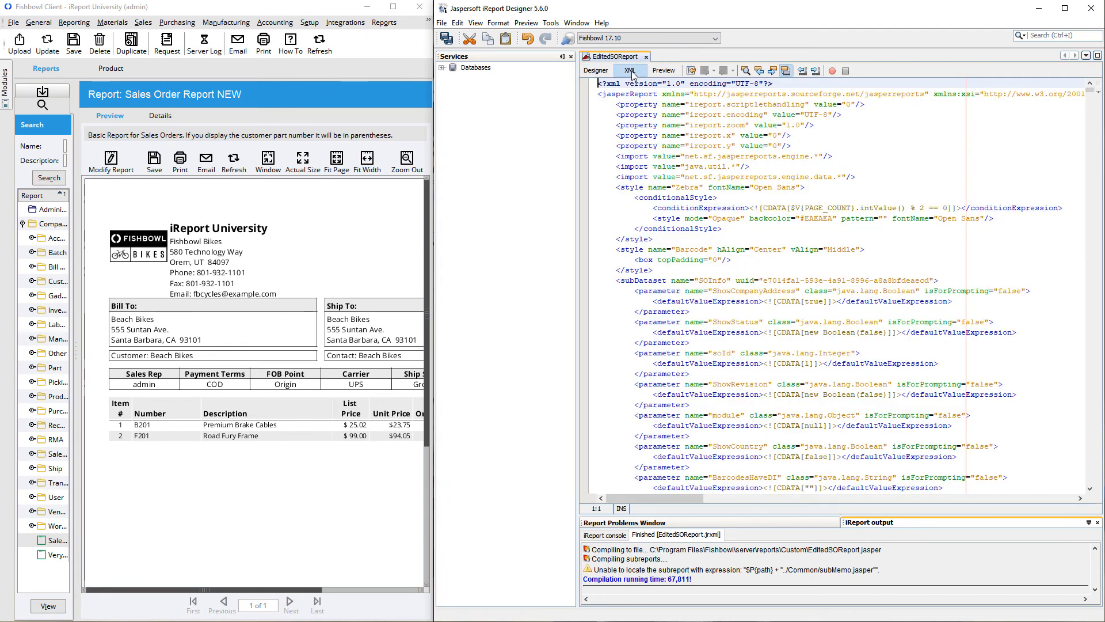
click(662, 290)
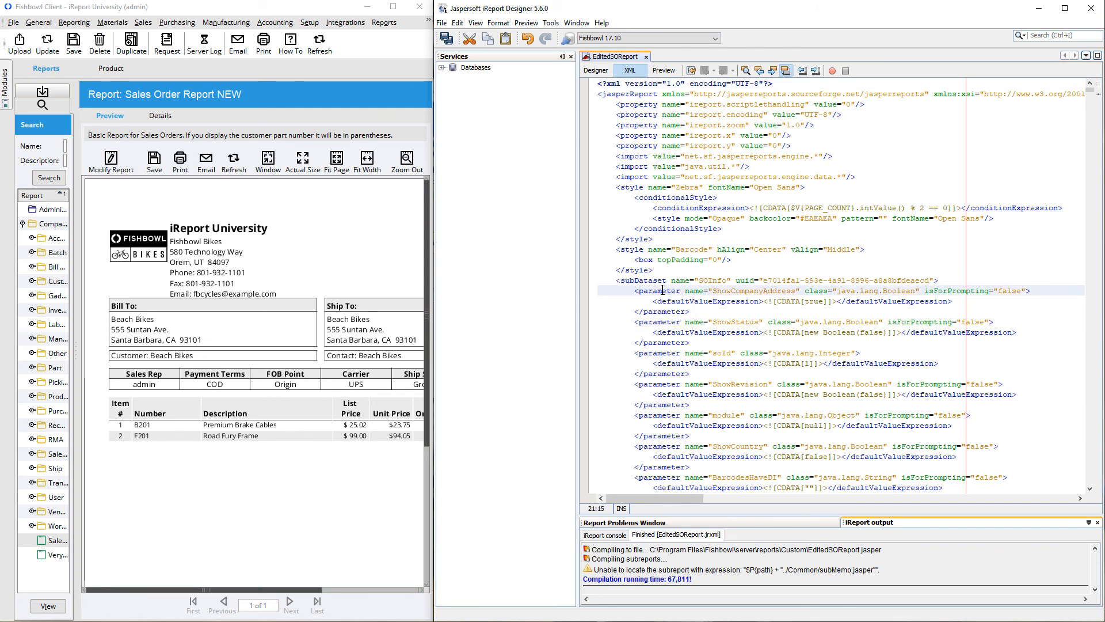
key(ctrl+f)
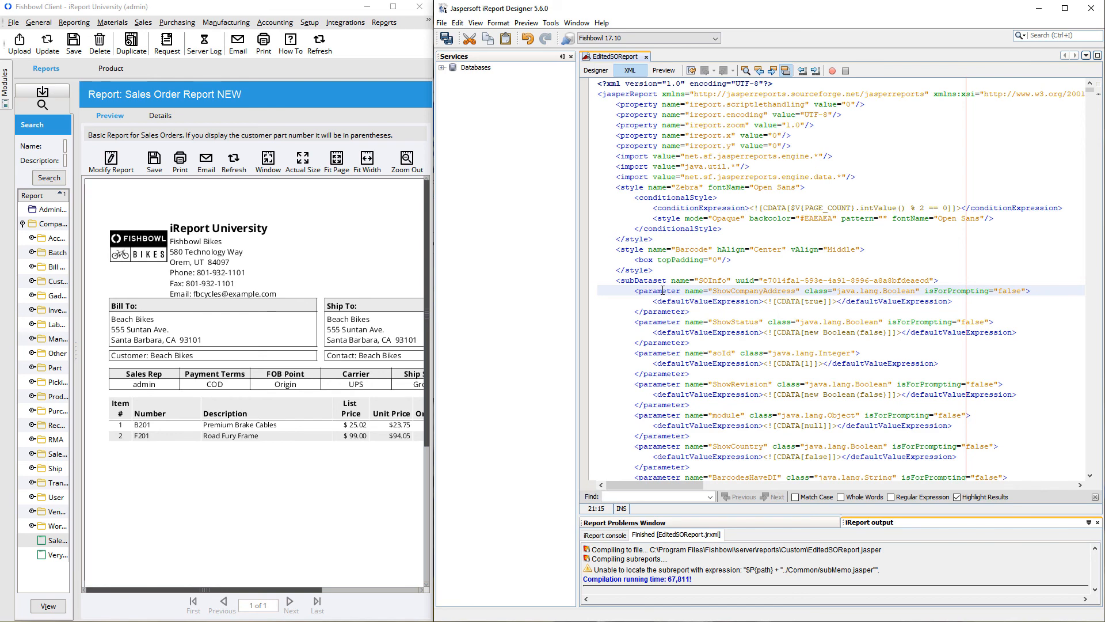
text(jr:co)
text(l)
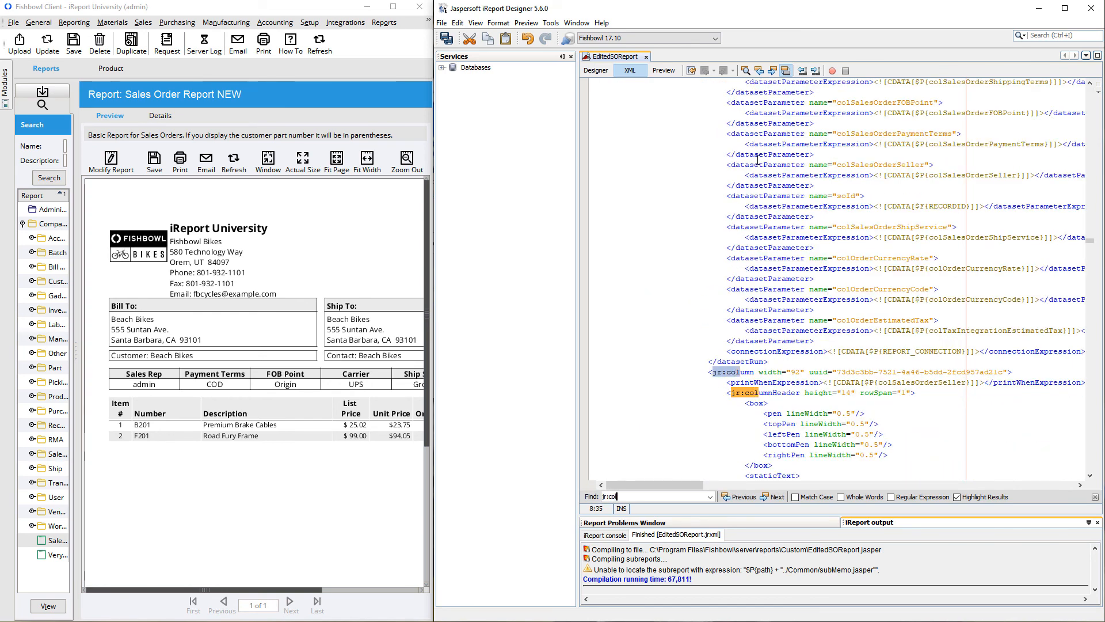
text(umn)
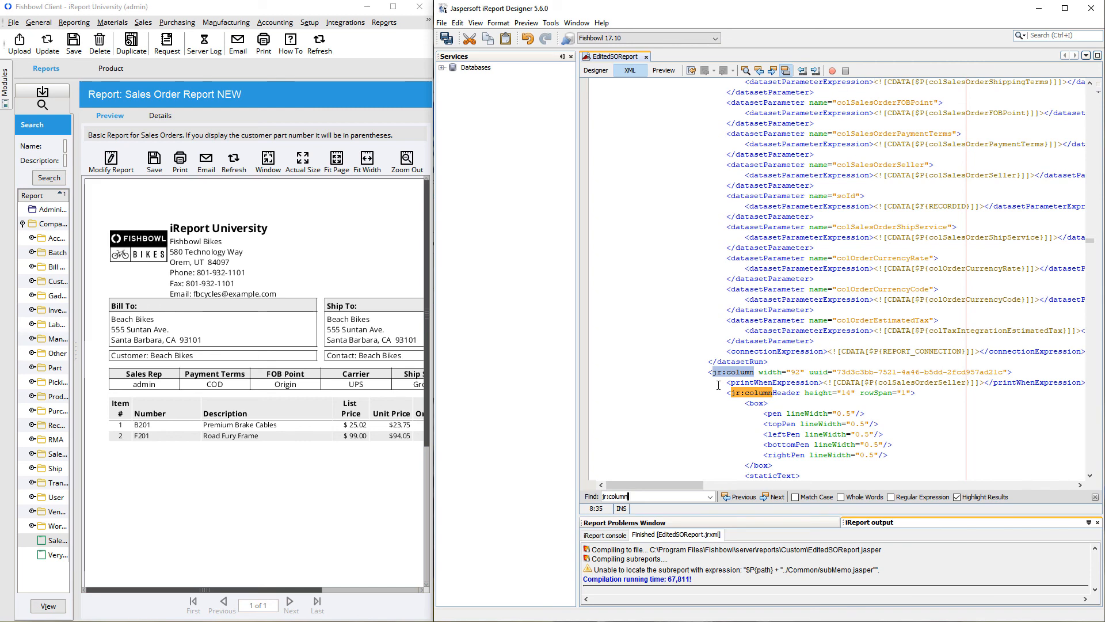
Step through the column matches in the XML and highlight the Sales Rep column's closing </jr:columnHeader> tag.
click(745, 372)
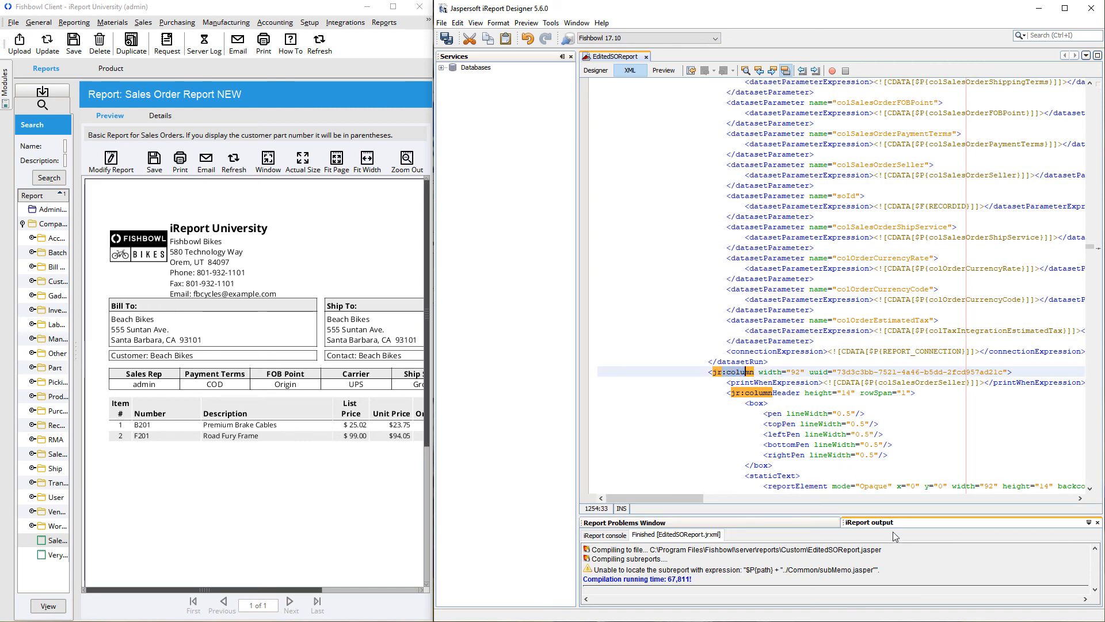
key(ctrl+f)
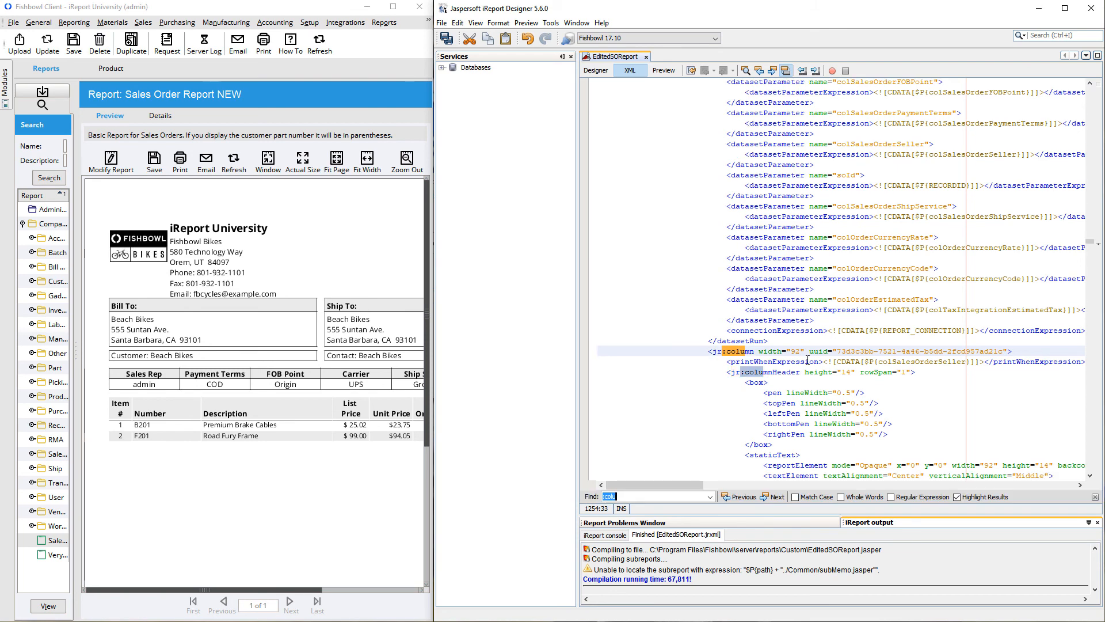
click(777, 497)
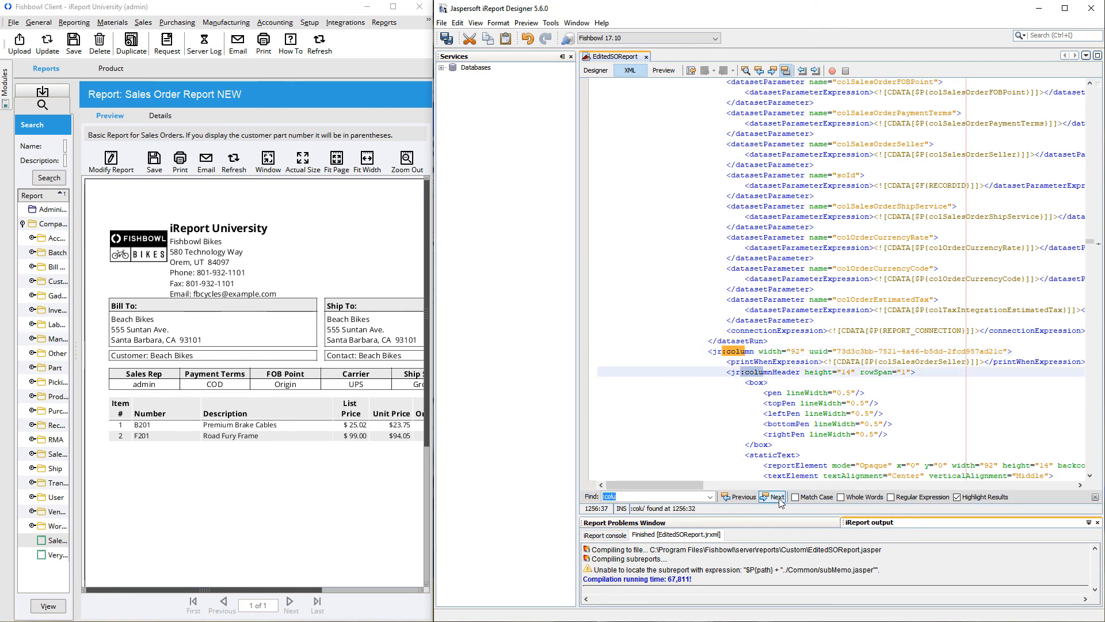
click(778, 498)
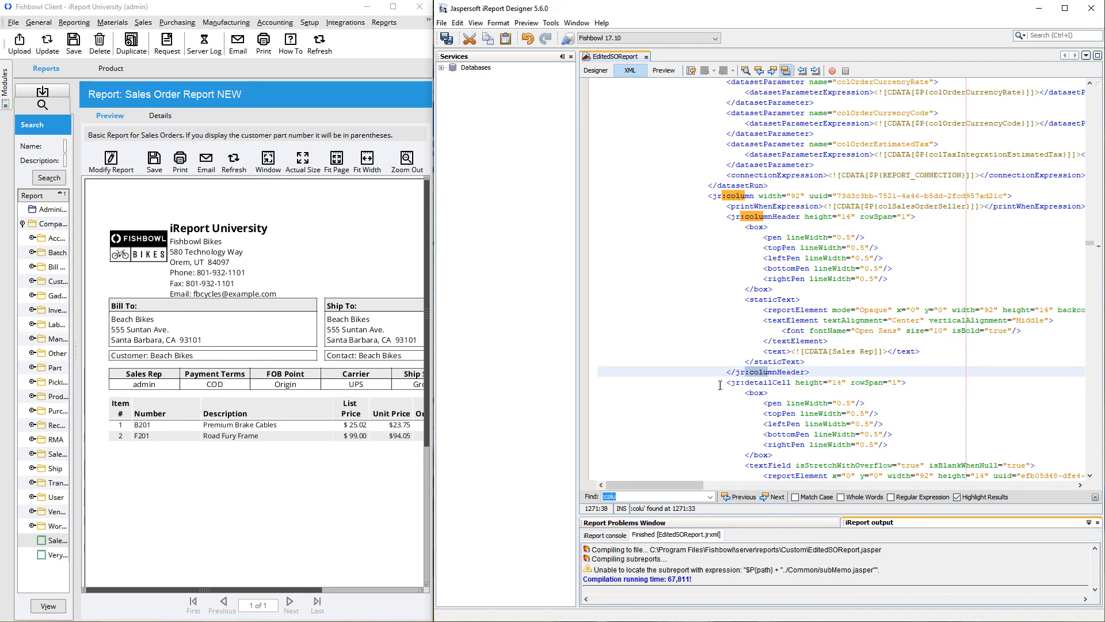
key(Escape)
drag(726, 372, 819, 368)
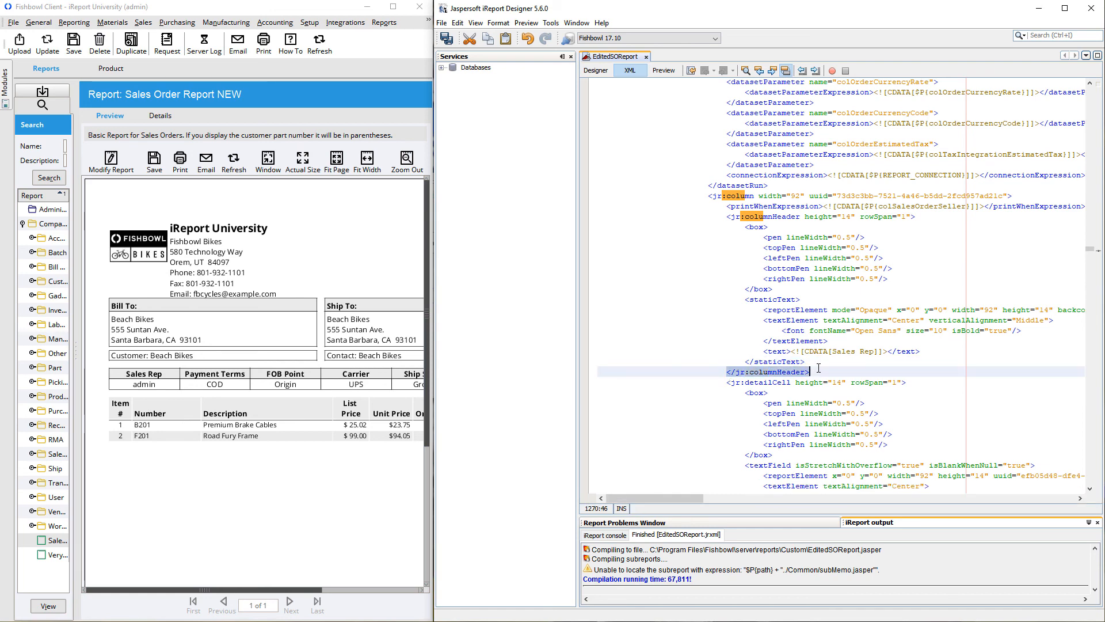
Return to the main report design, copy the Detail 1 table and add another detail band.
click(596, 72)
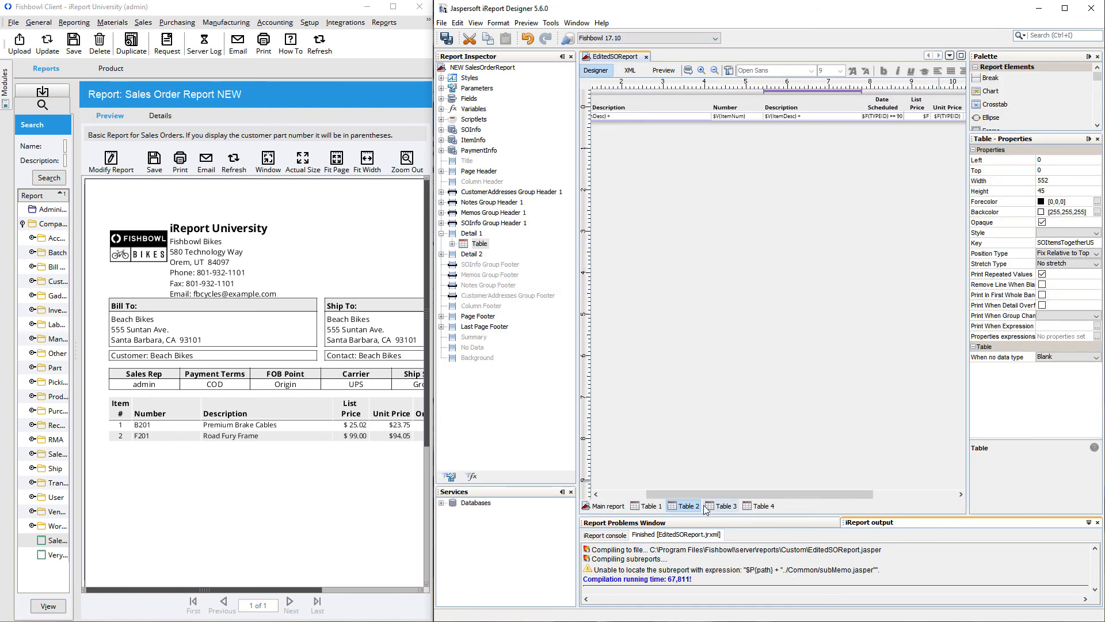
click(623, 512)
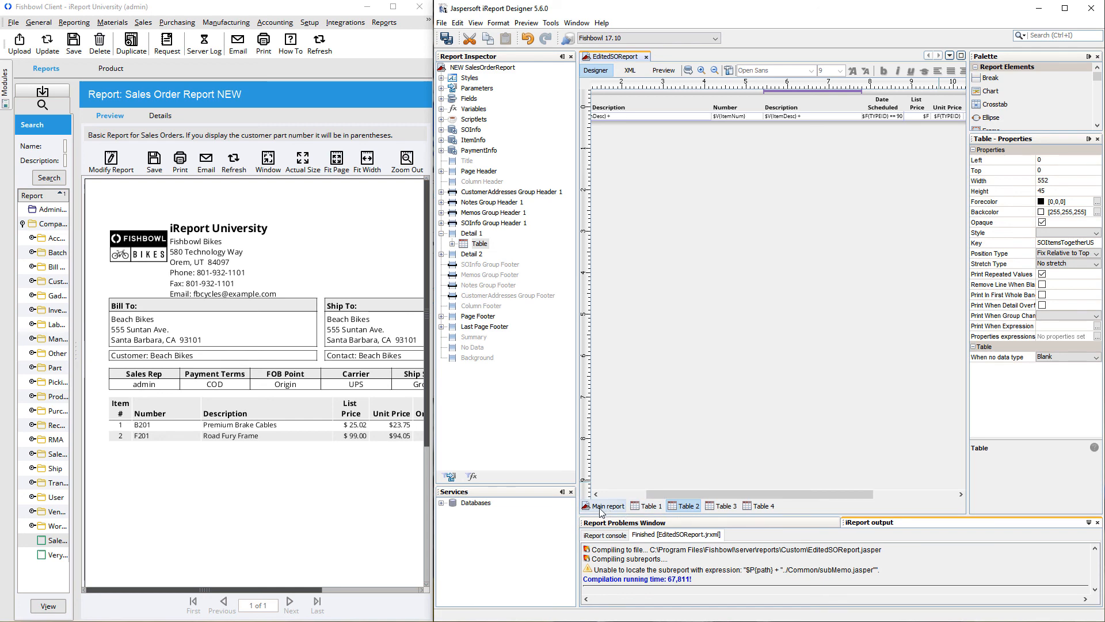
click(751, 298)
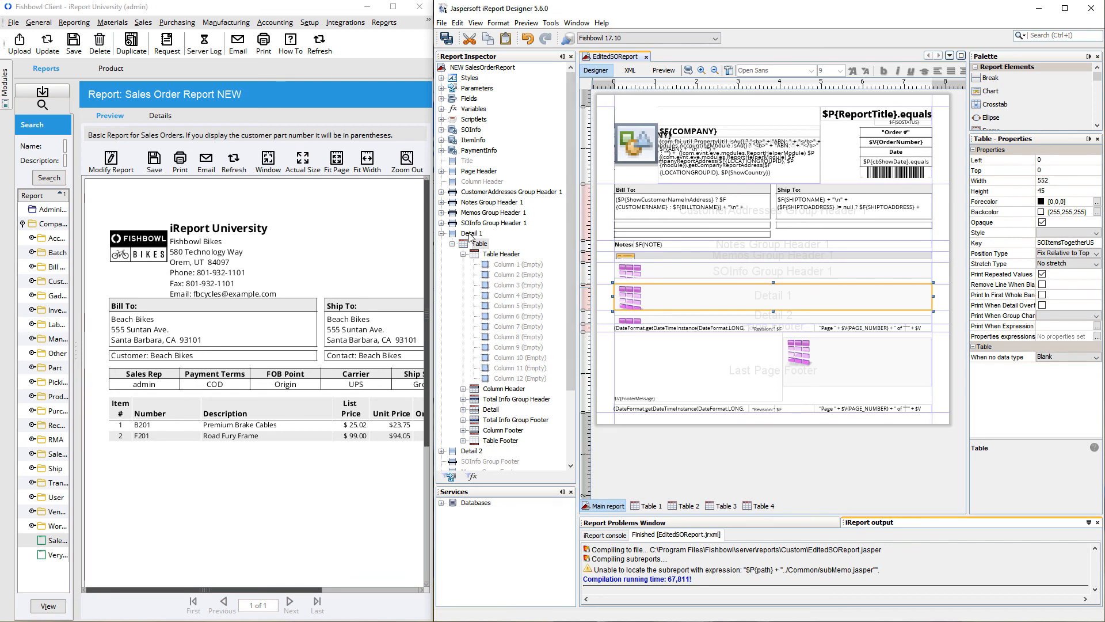
right_click(471, 234)
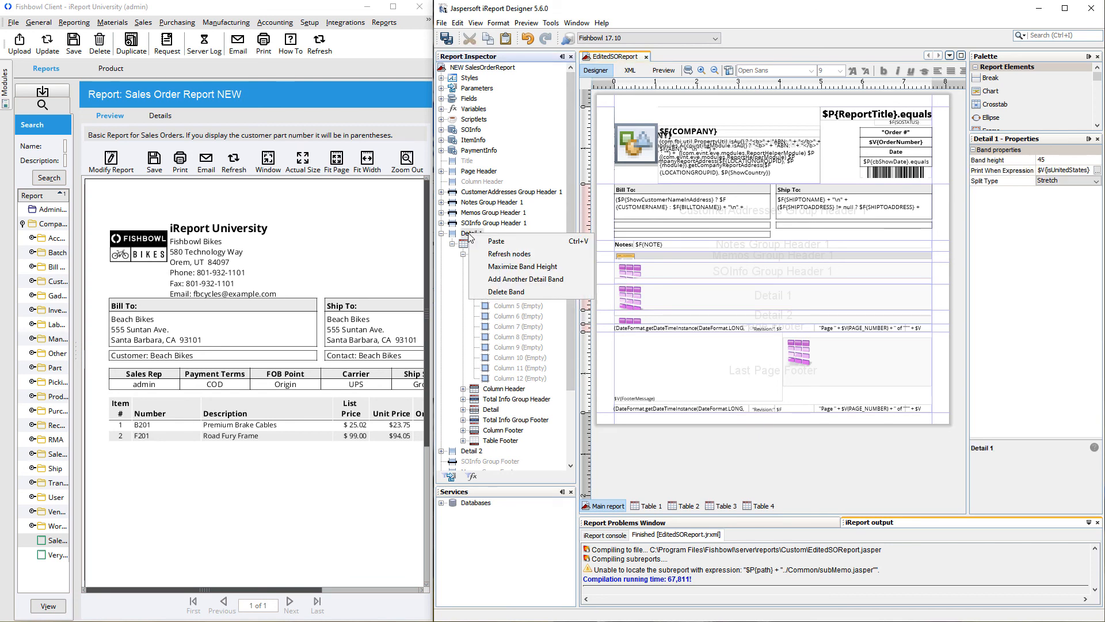
click(525, 279)
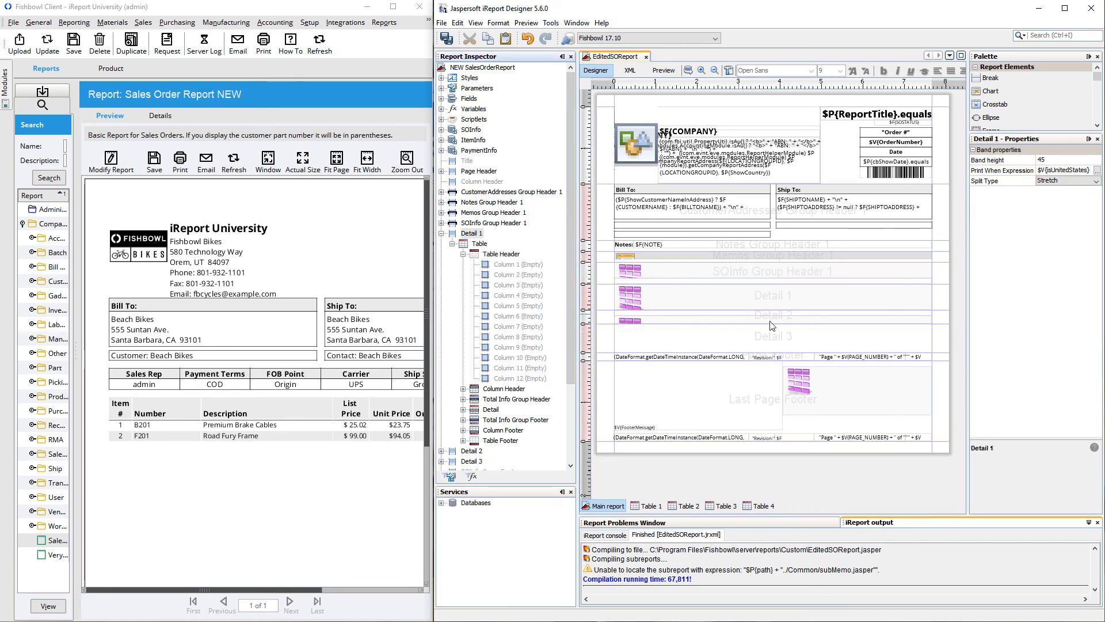
Paste the copied table into the Detail 3 band and move it to left -1, top 5.
click(753, 342)
key(ctrl+v)
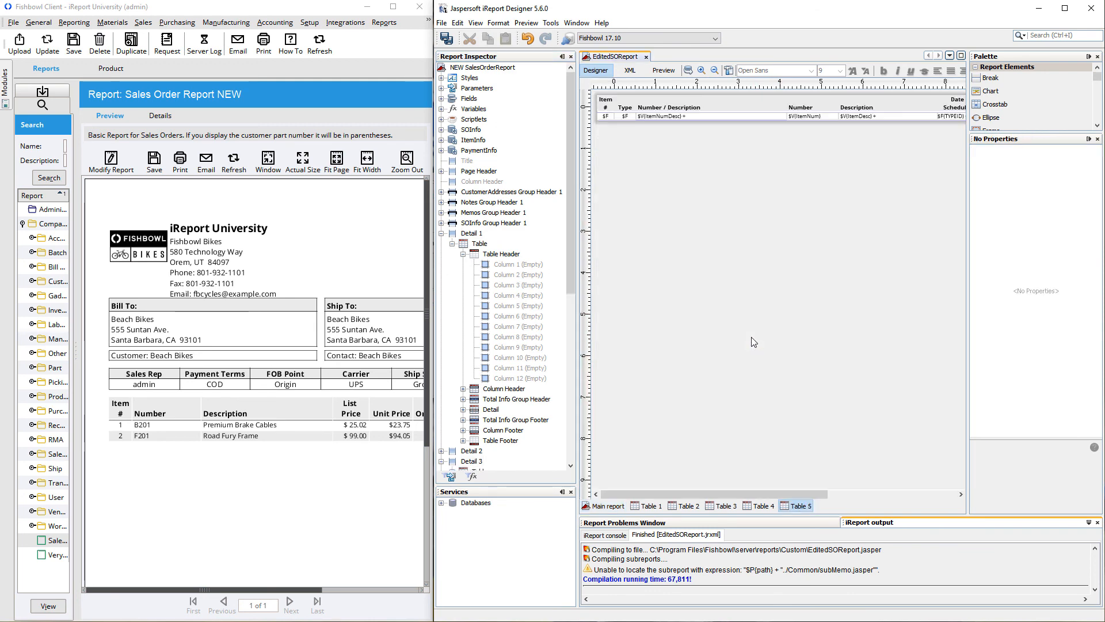
click(607, 507)
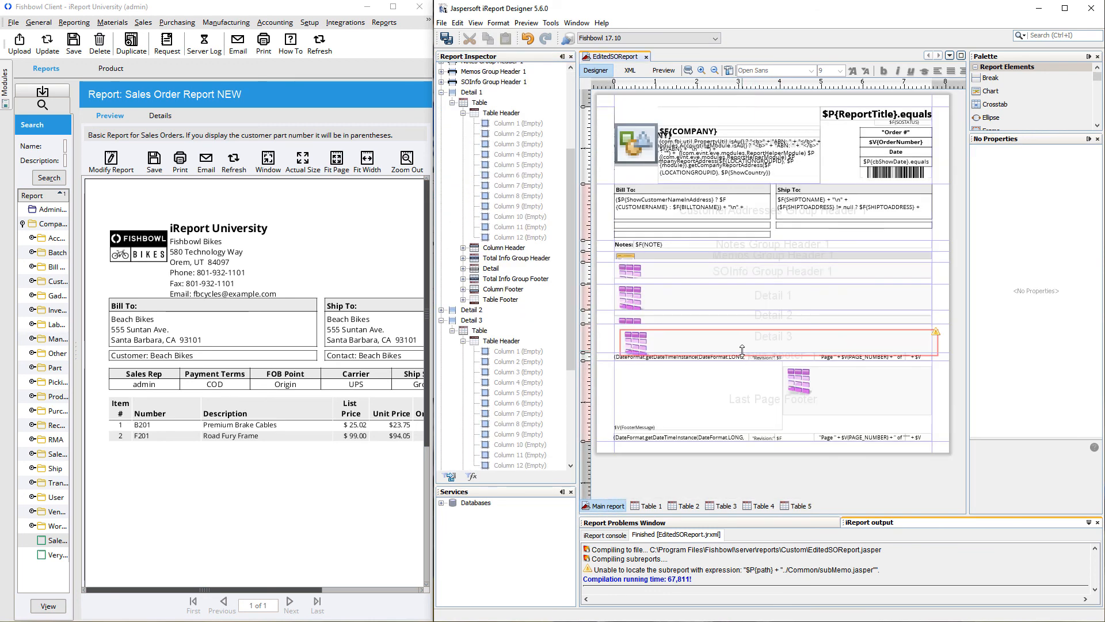
click(702, 345)
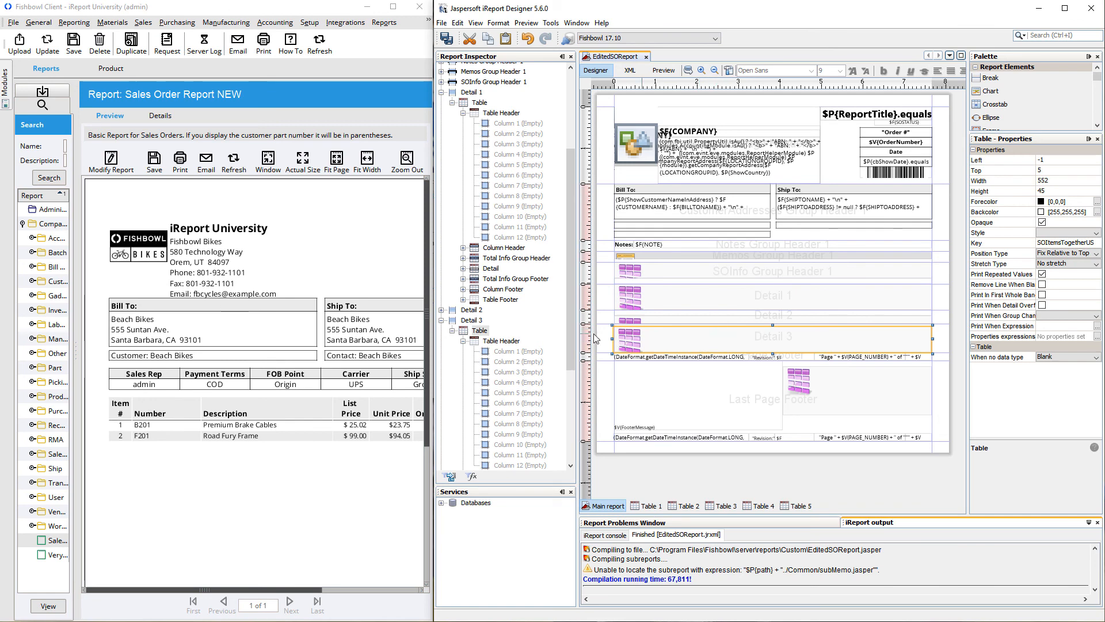
Set the Detail 3 band's Print When Expression to false.
click(511, 320)
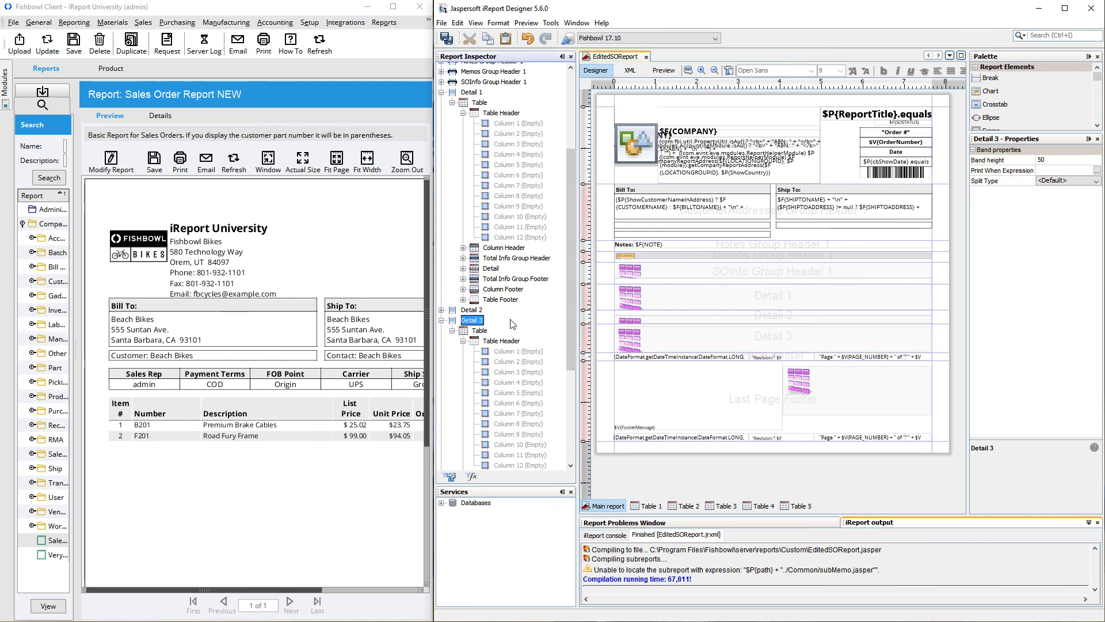
click(1070, 170)
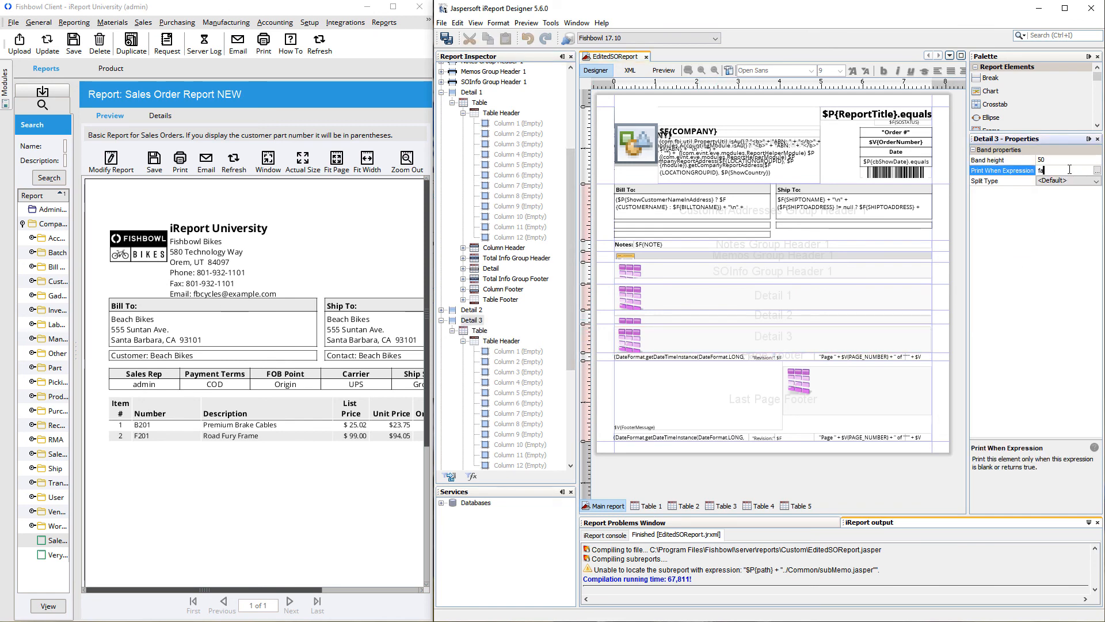
key(Return)
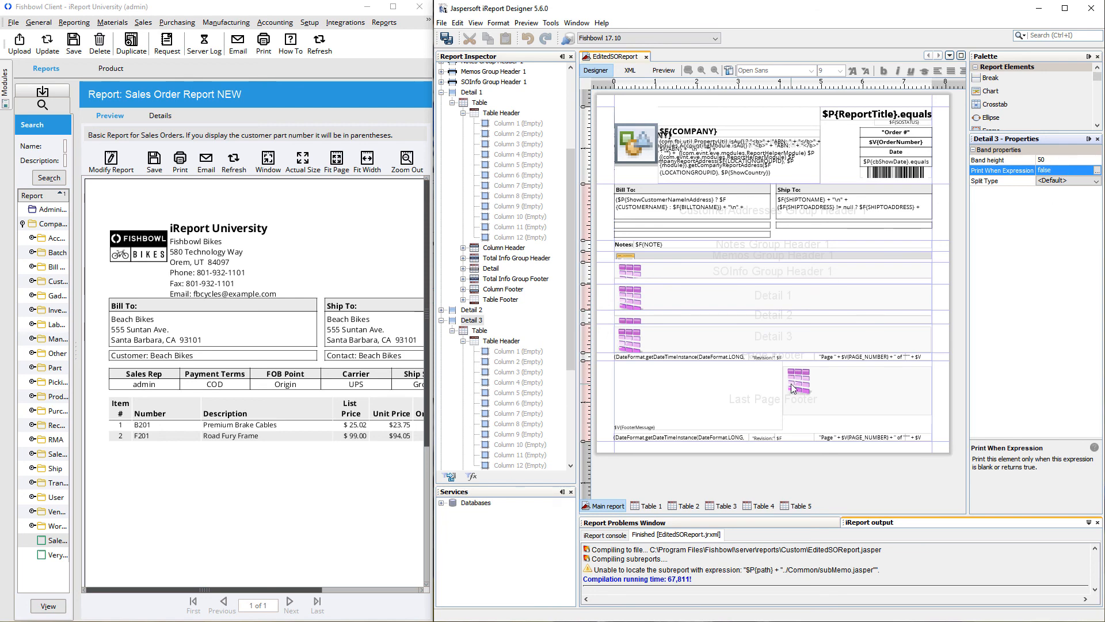
click(781, 342)
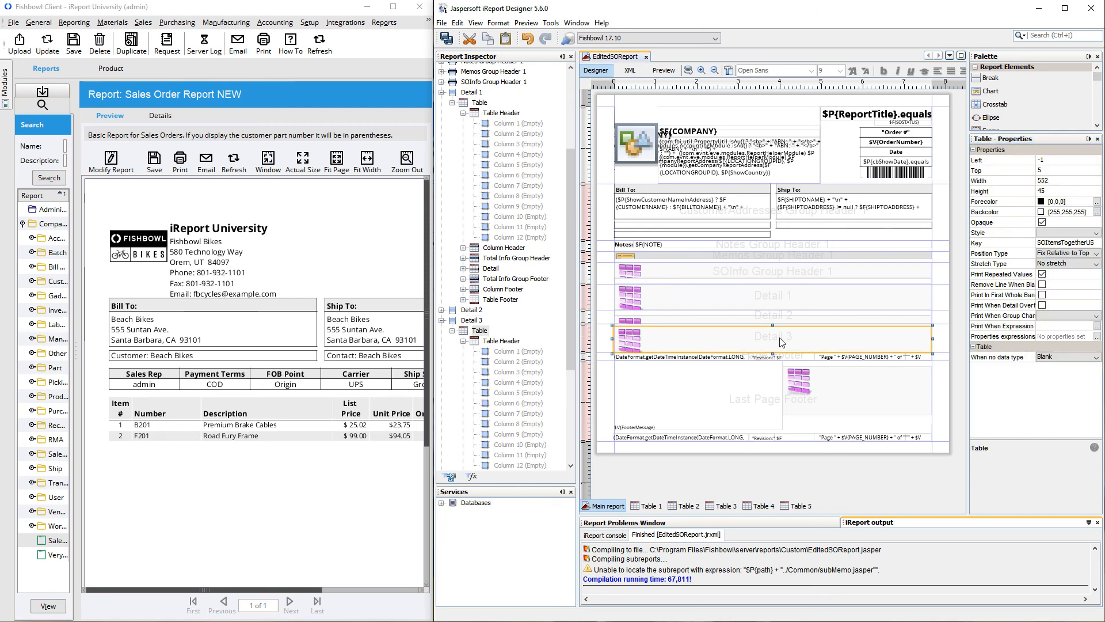
click(788, 298)
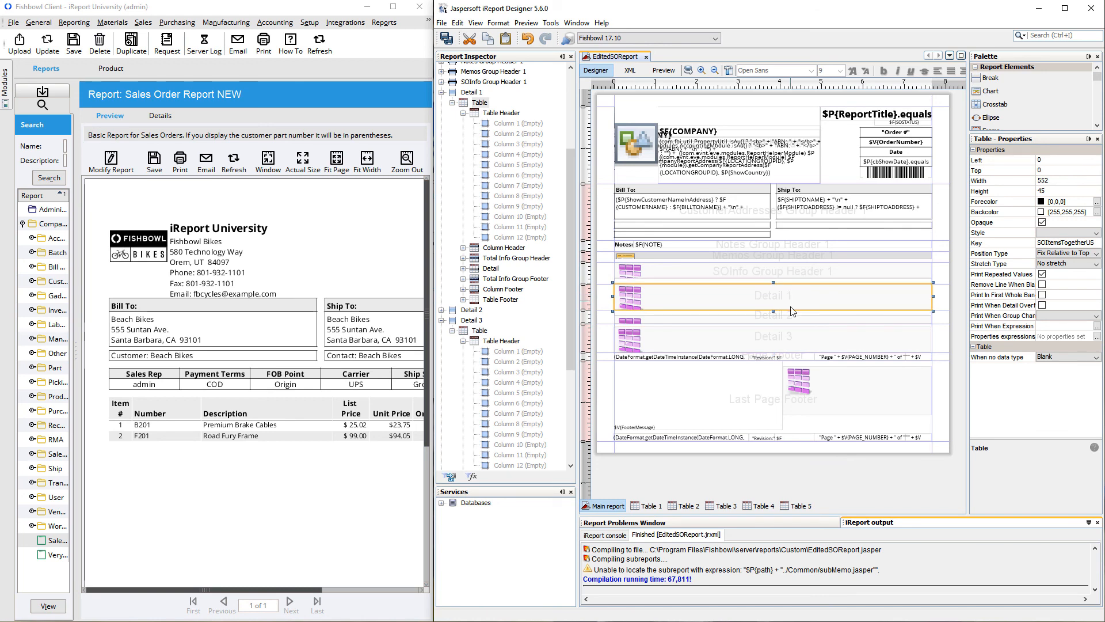
click(788, 341)
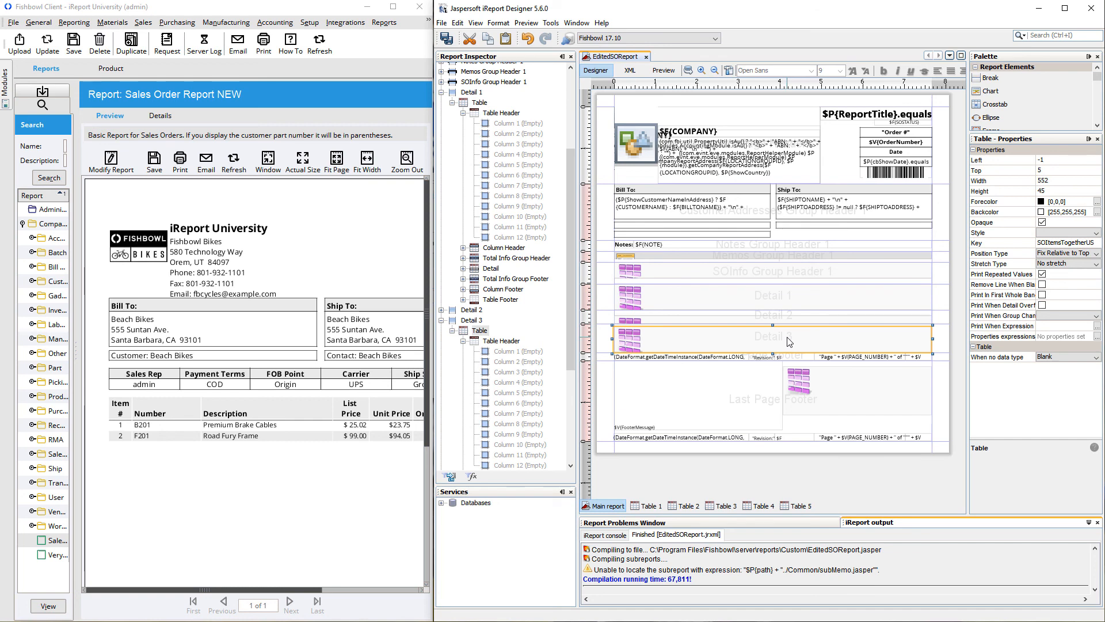